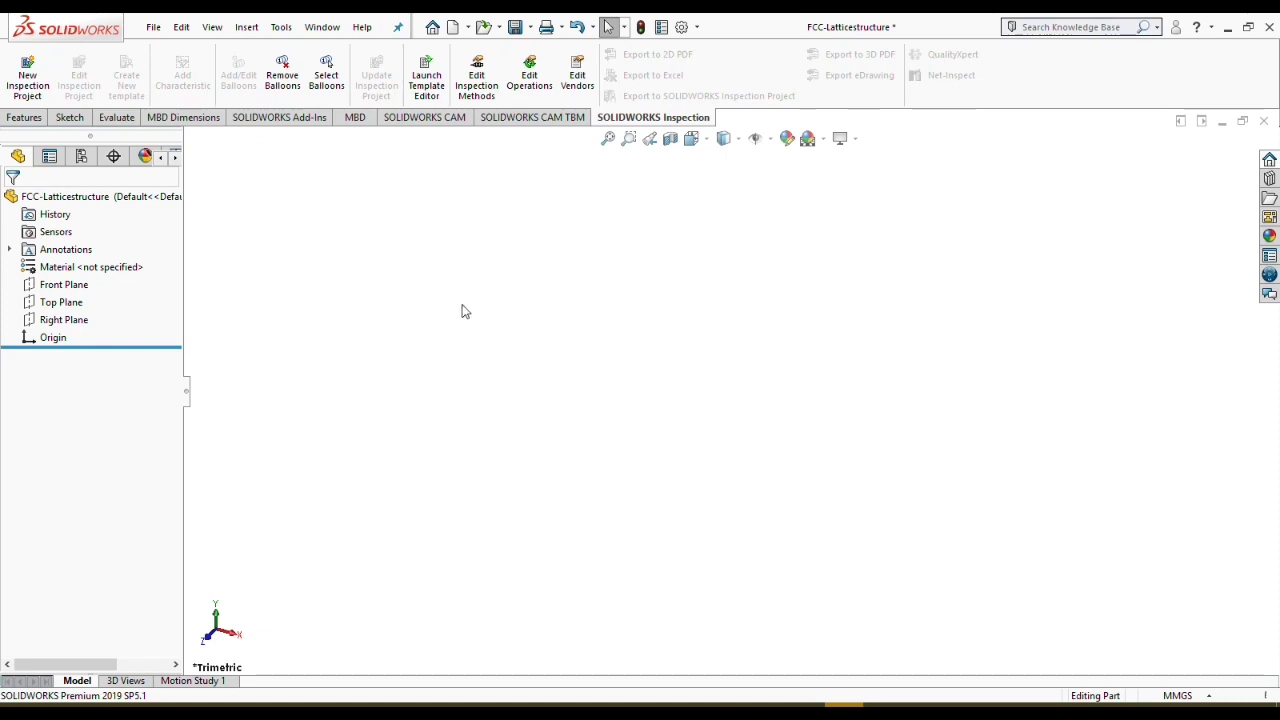
# Step: Sketch a center rectangle about 73 by 76 mm on the Front Plane, centred on the origin
pyautogui.click(69, 117)
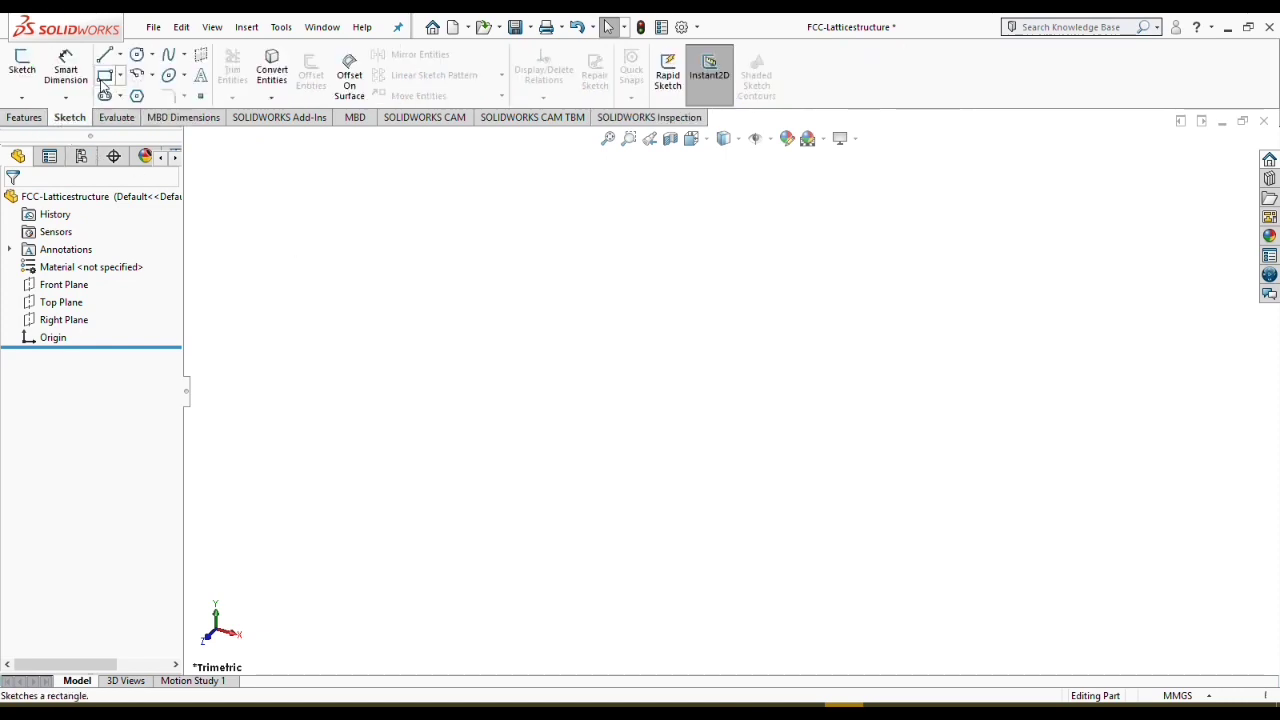
pyautogui.click(105, 75)
pyautogui.click(544, 270)
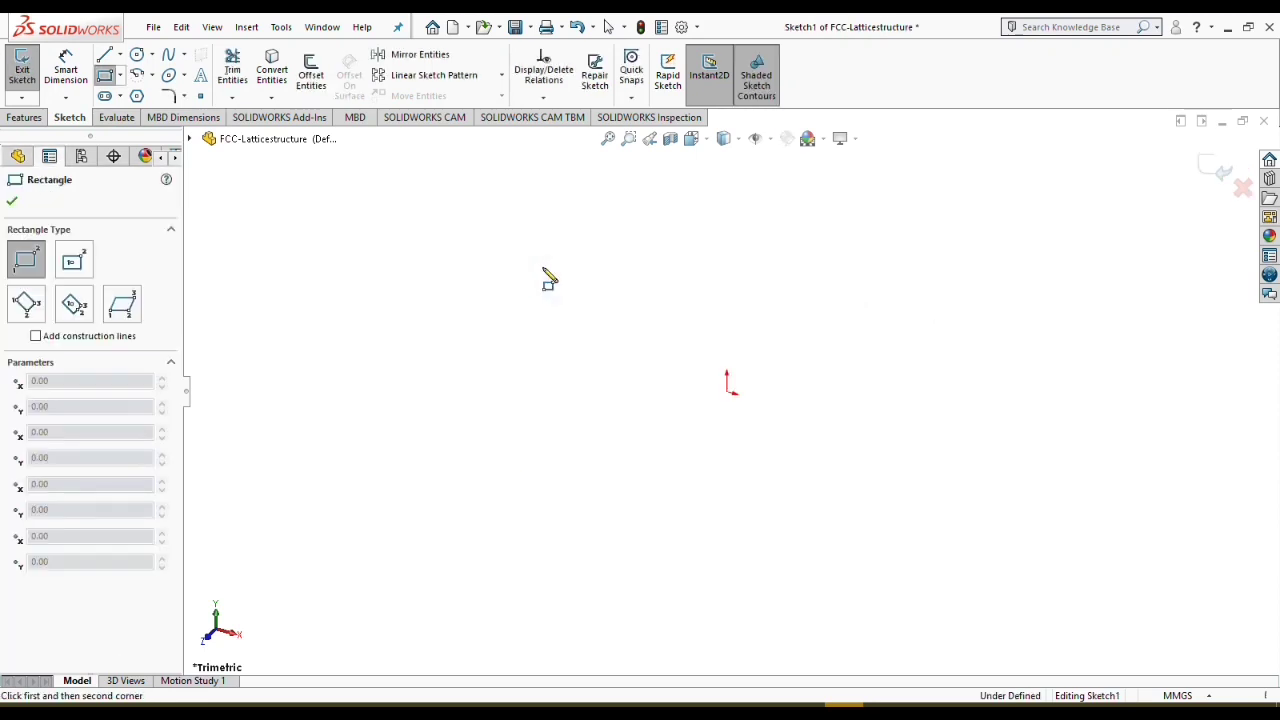
pyautogui.click(74, 262)
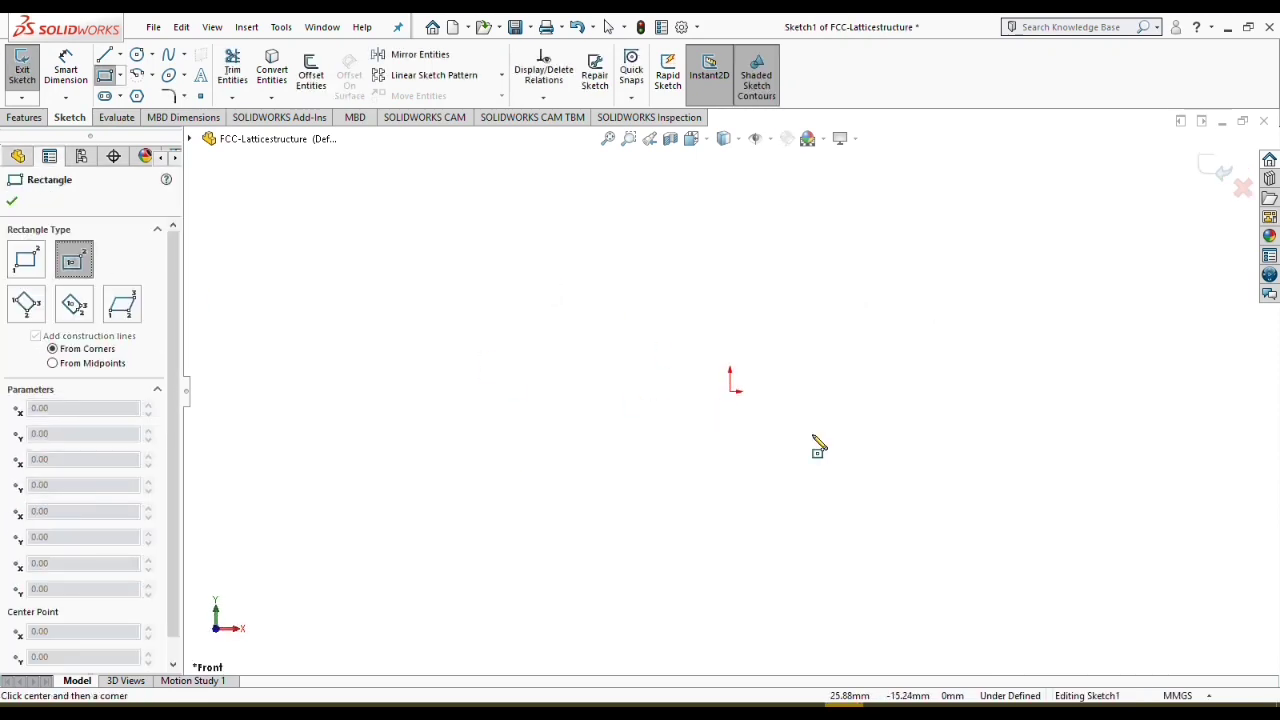
pyautogui.click(730, 392)
pyautogui.click(820, 298)
pyautogui.moveTo(890, 382); pyautogui.dragTo(939, 292, button='right')
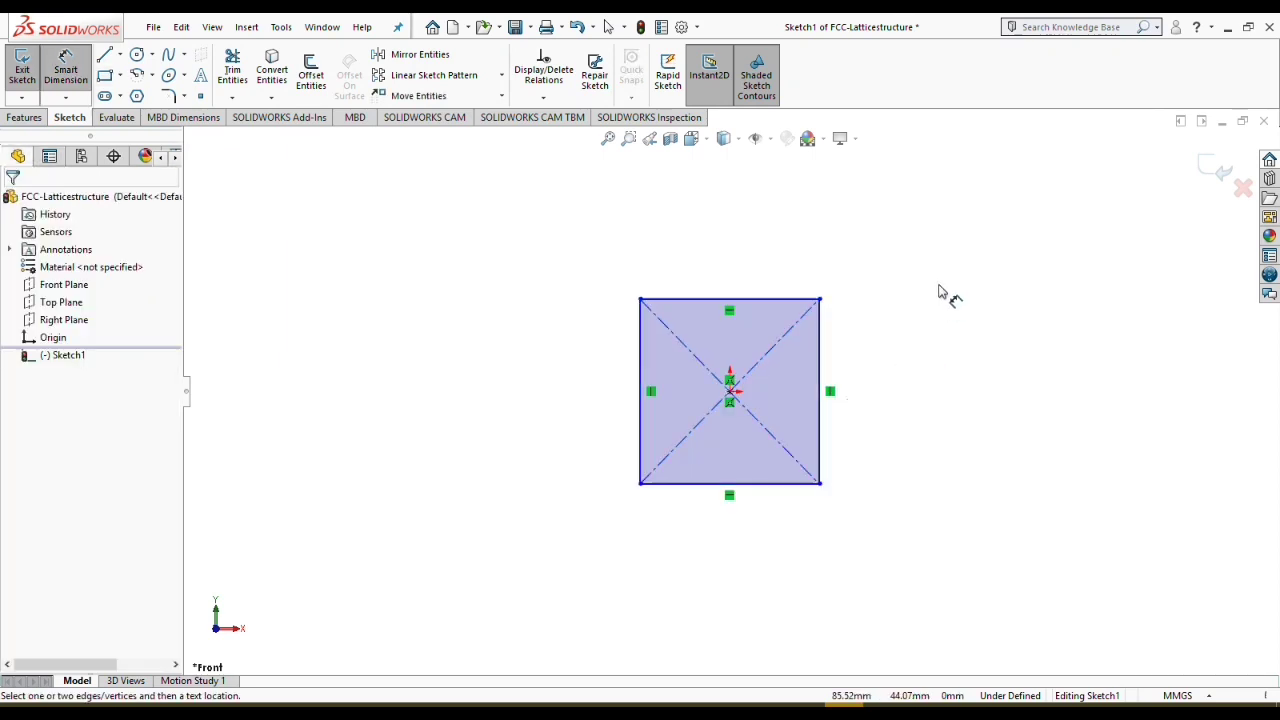
pyautogui.rightClick(904, 389)
pyautogui.click(930, 431)
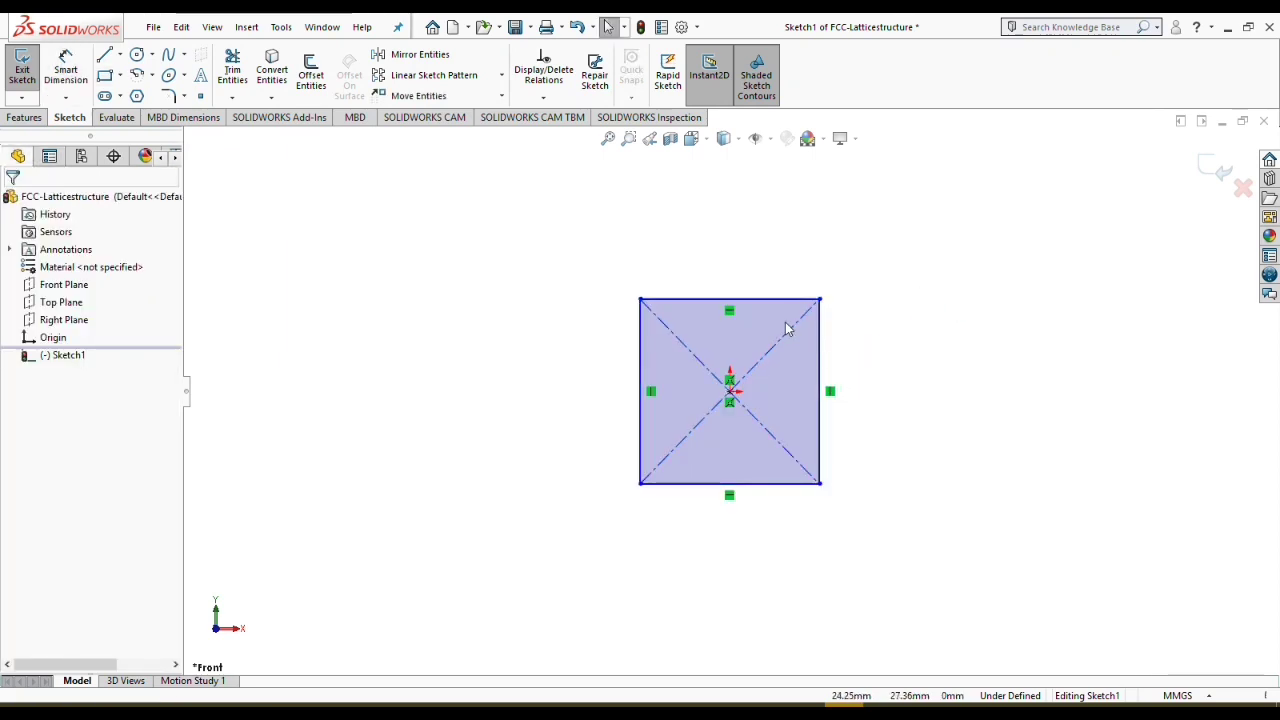
# Step: Apply an Equal relation to all four sides of the rectangle
pyautogui.click(763, 299)
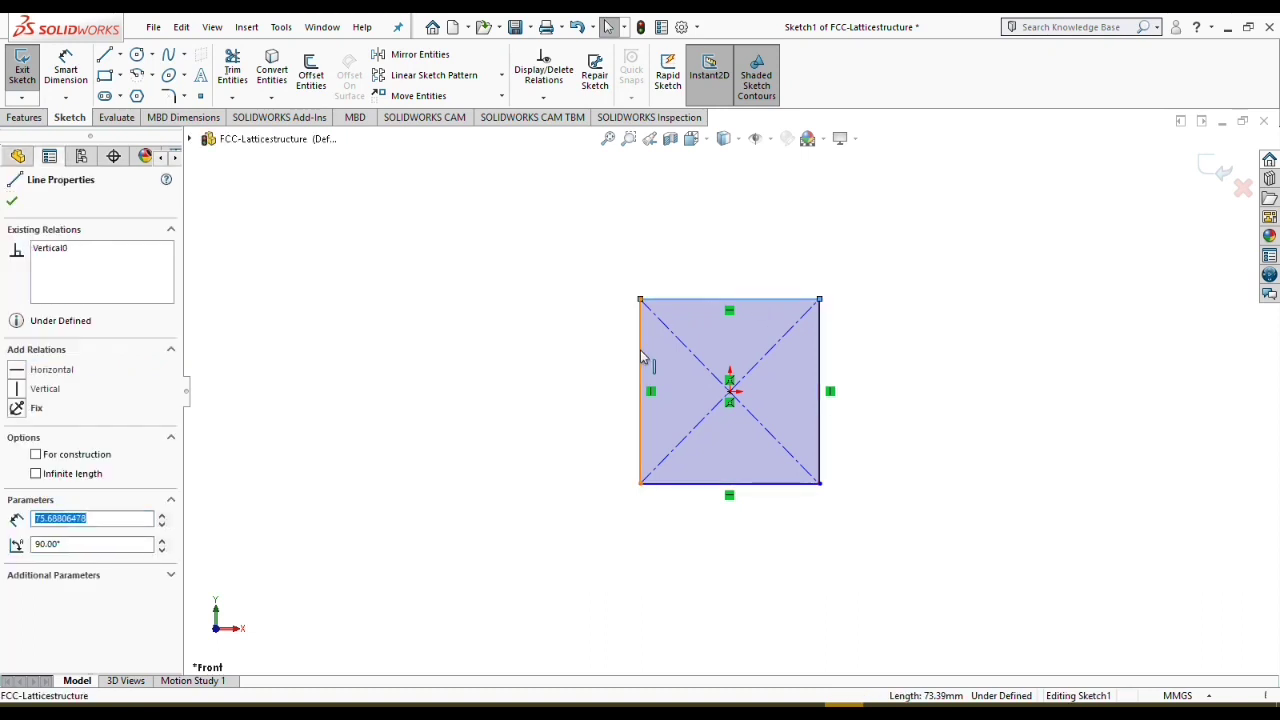
pyautogui.keyDown('ctrl'); pyautogui.click(640, 360); pyautogui.keyUp('ctrl')
pyautogui.keyDown('ctrl'); pyautogui.click(769, 484); pyautogui.keyUp('ctrl')
pyautogui.keyDown('ctrl'); pyautogui.click(821, 390); pyautogui.keyUp('ctrl')
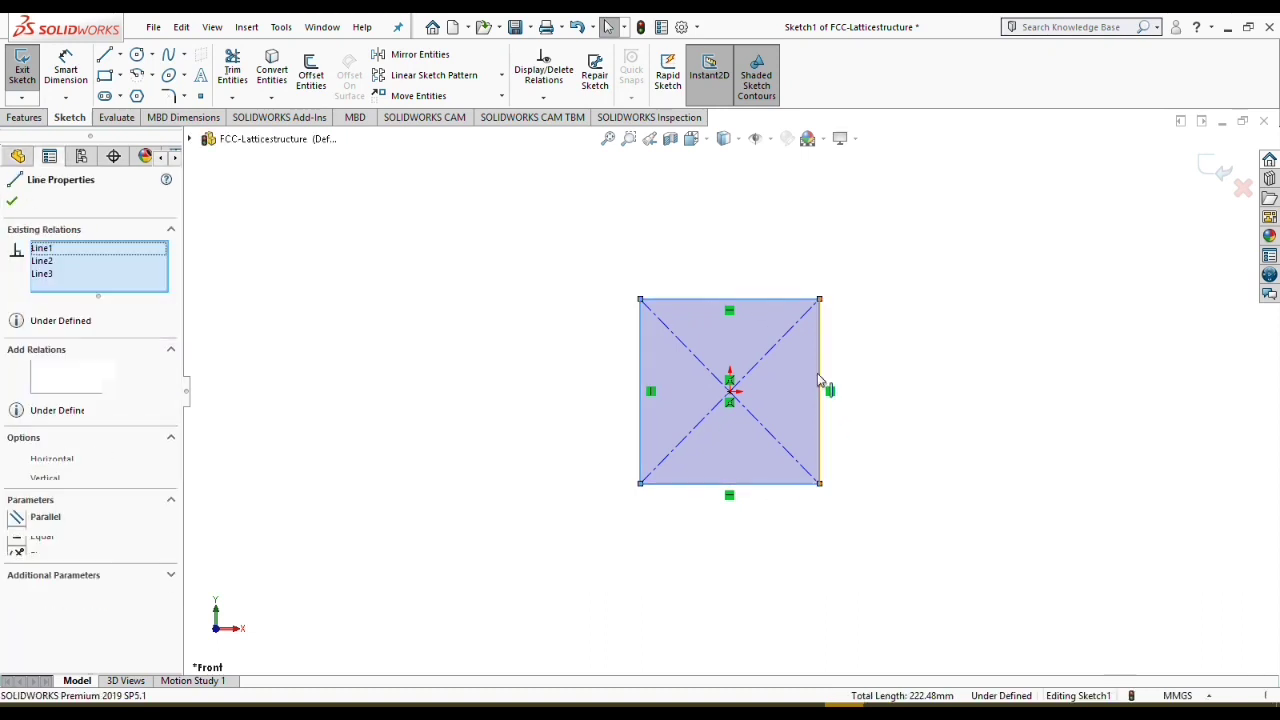
pyautogui.click(17, 543)
# Step: Dimension the square's right side to 5 mm and place the dimension close beside it
pyautogui.press('d')
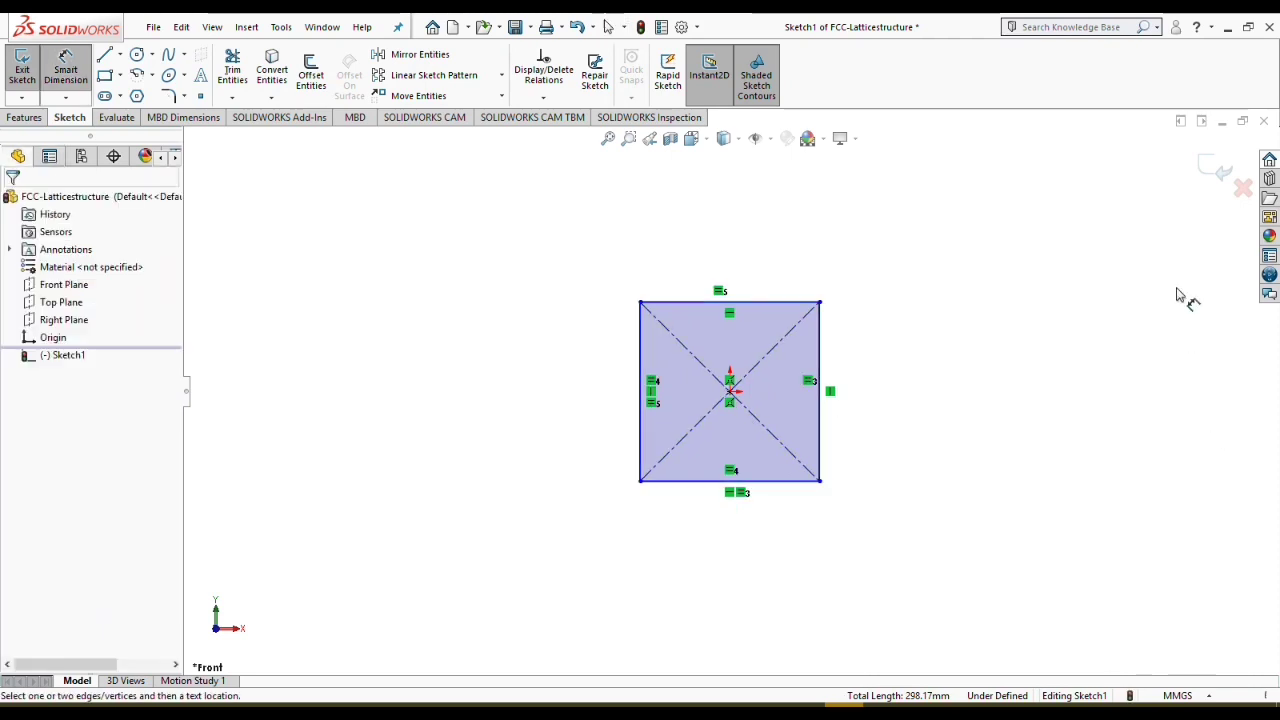
pyautogui.click(822, 362)
pyautogui.click(900, 390)
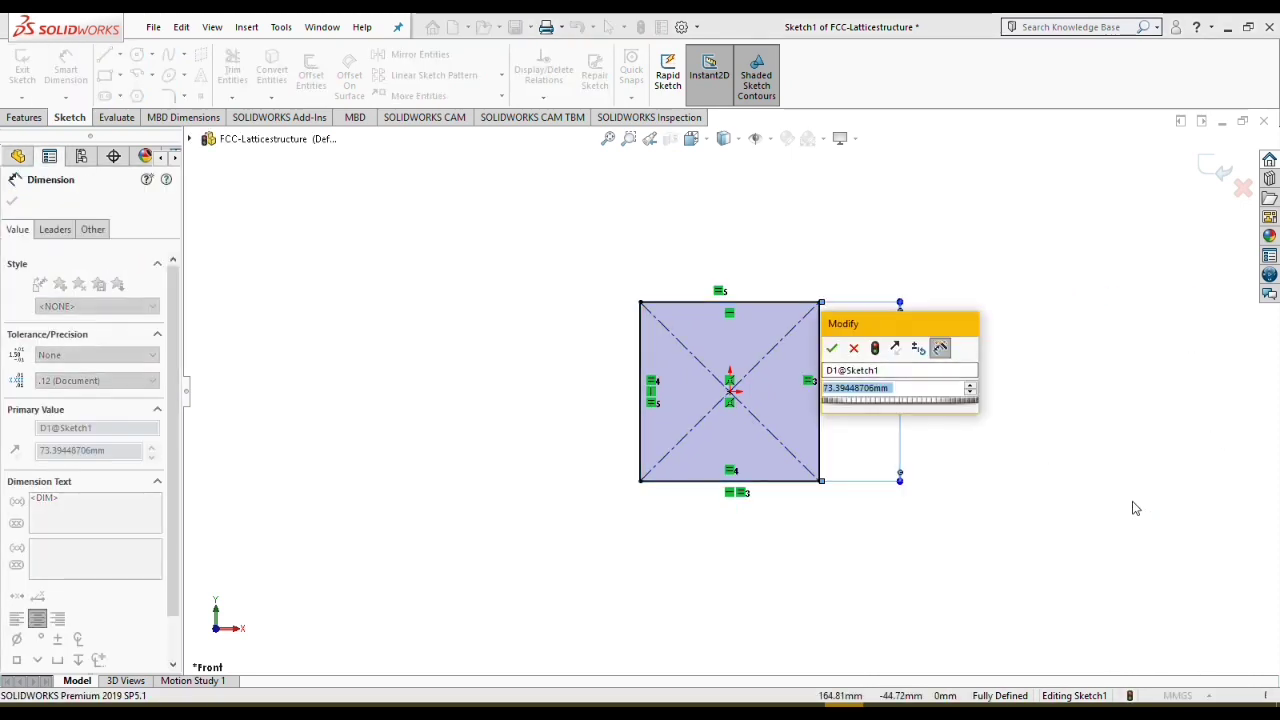
pyautogui.moveTo(901, 328); pyautogui.dragTo(966, 202)
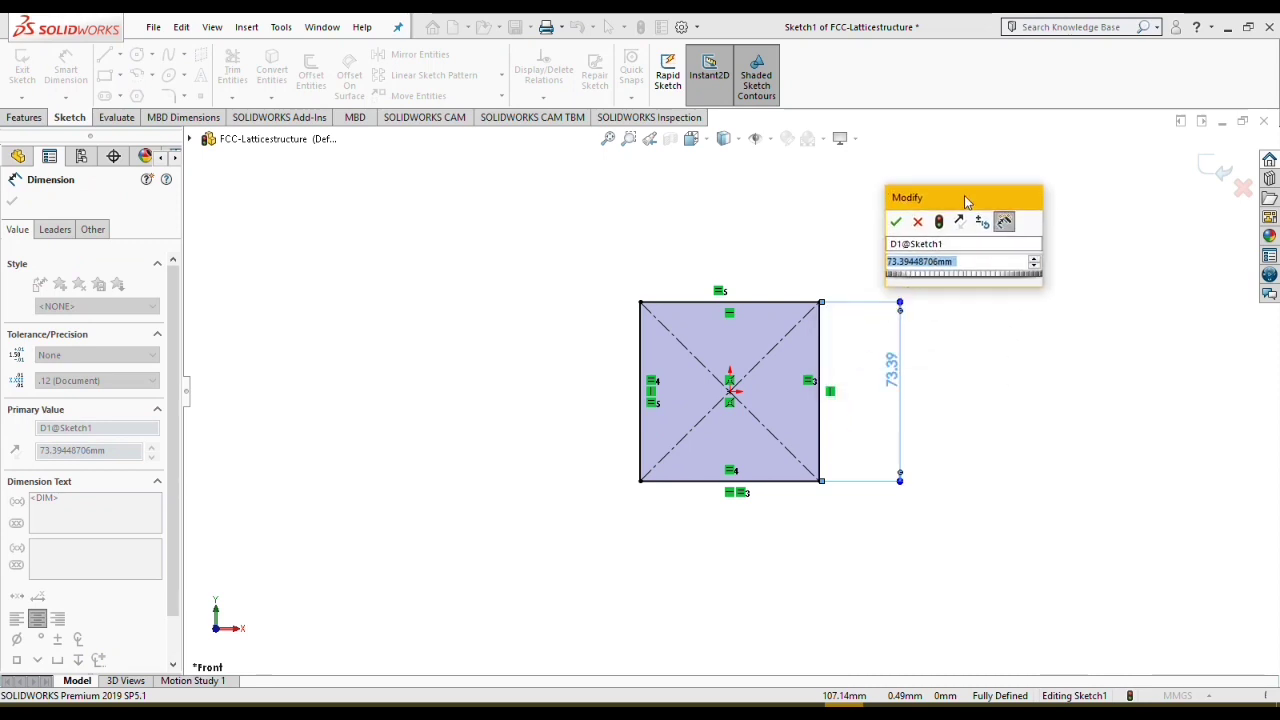
pyautogui.write('5')
pyautogui.press('Return')
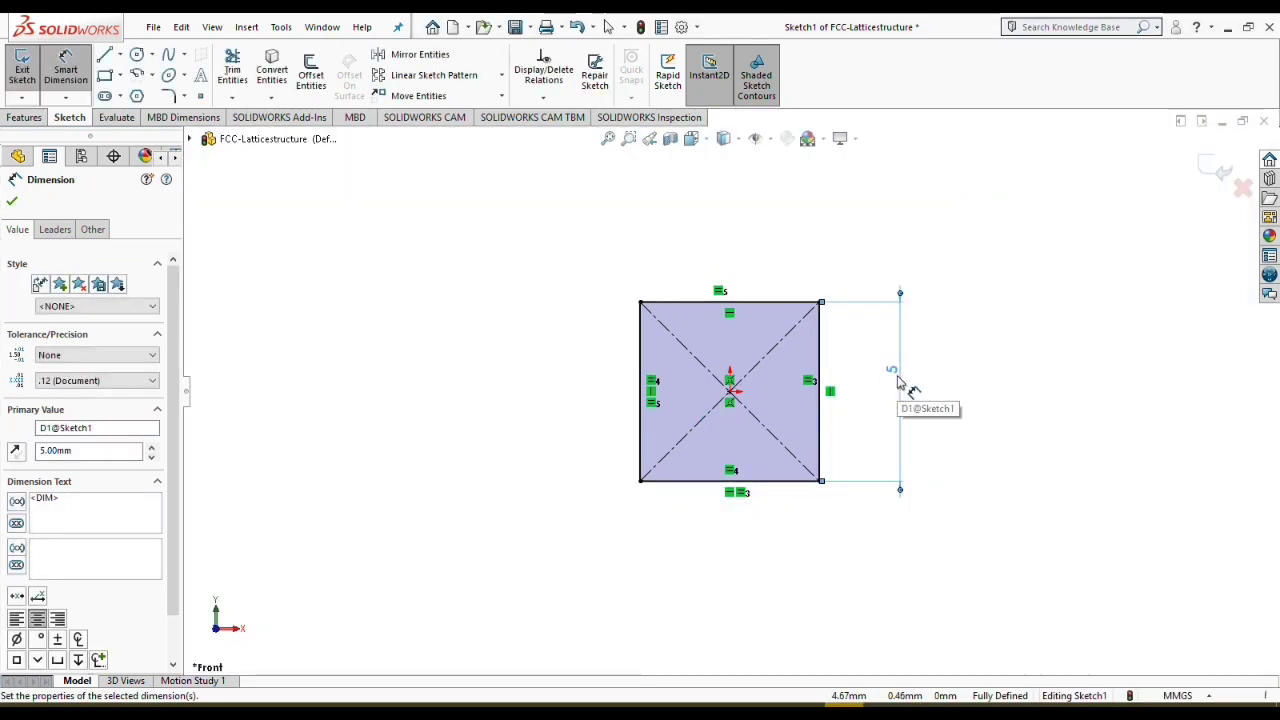
pyautogui.moveTo(898, 382); pyautogui.dragTo(876, 420)
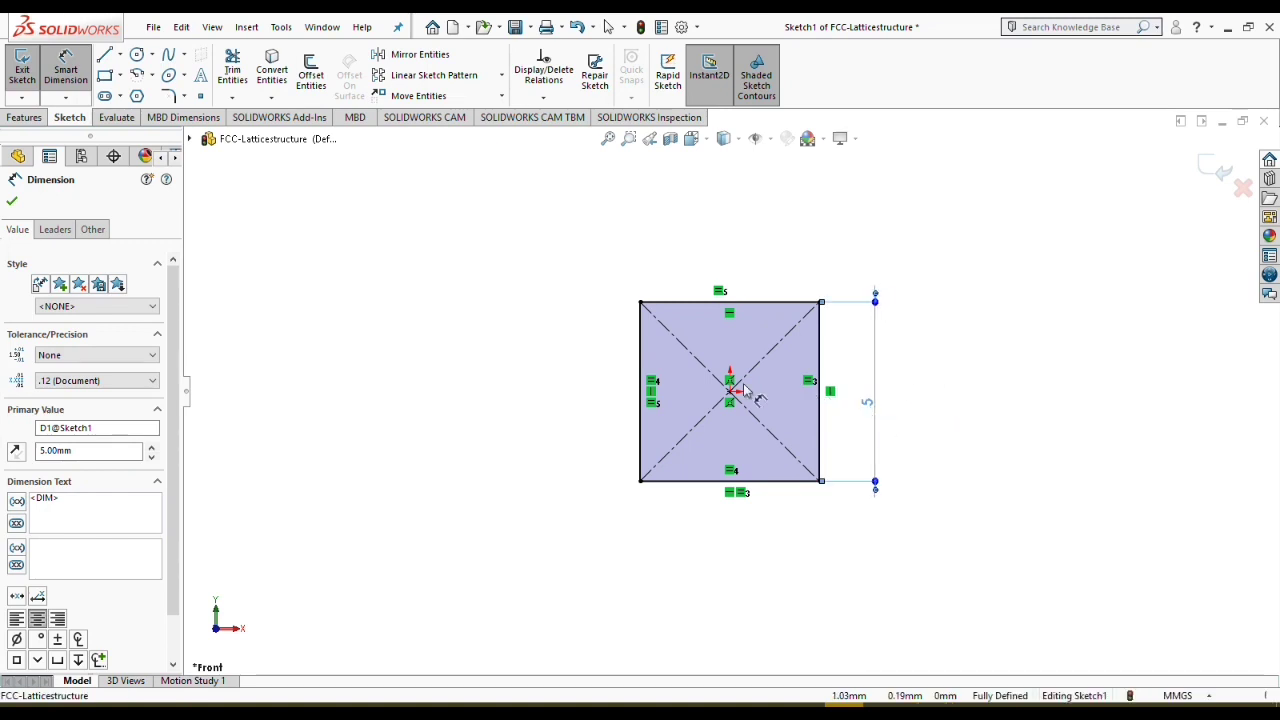
# Step: Extrude the square sketch as a boss with a blind depth of 5 mm
pyautogui.click(28, 119)
pyautogui.click(44, 86)
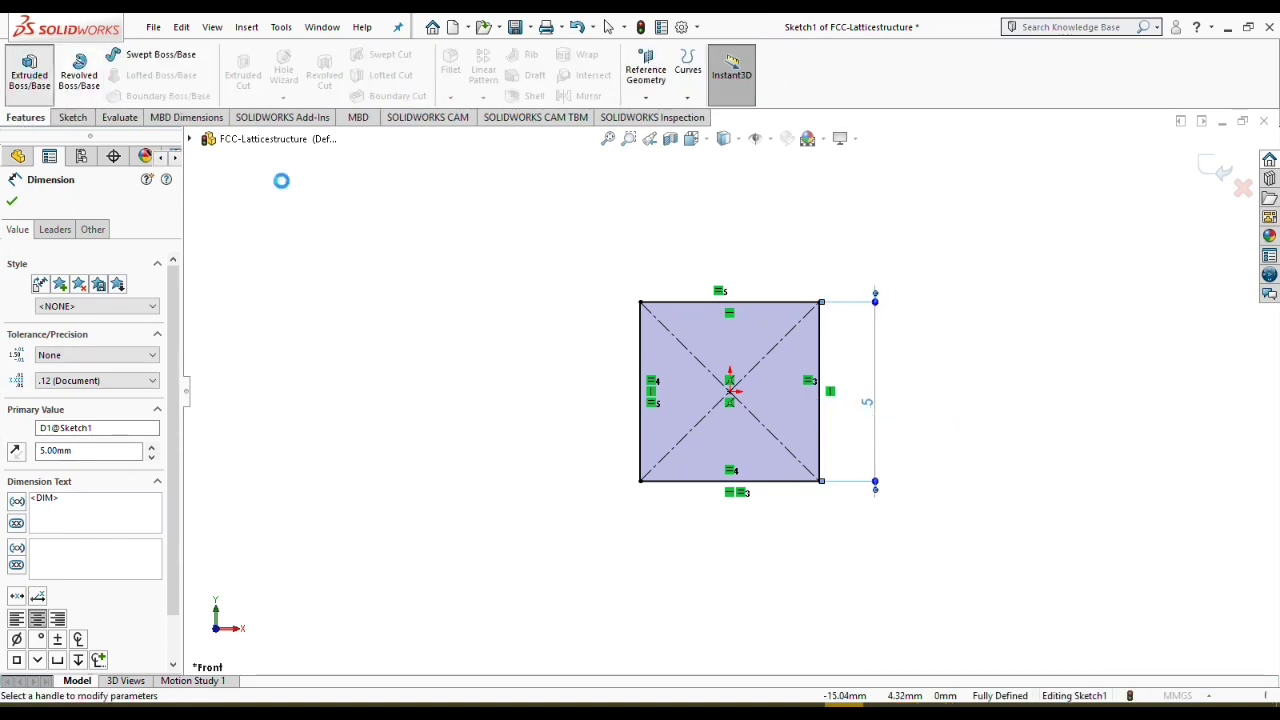
pyautogui.write('5')
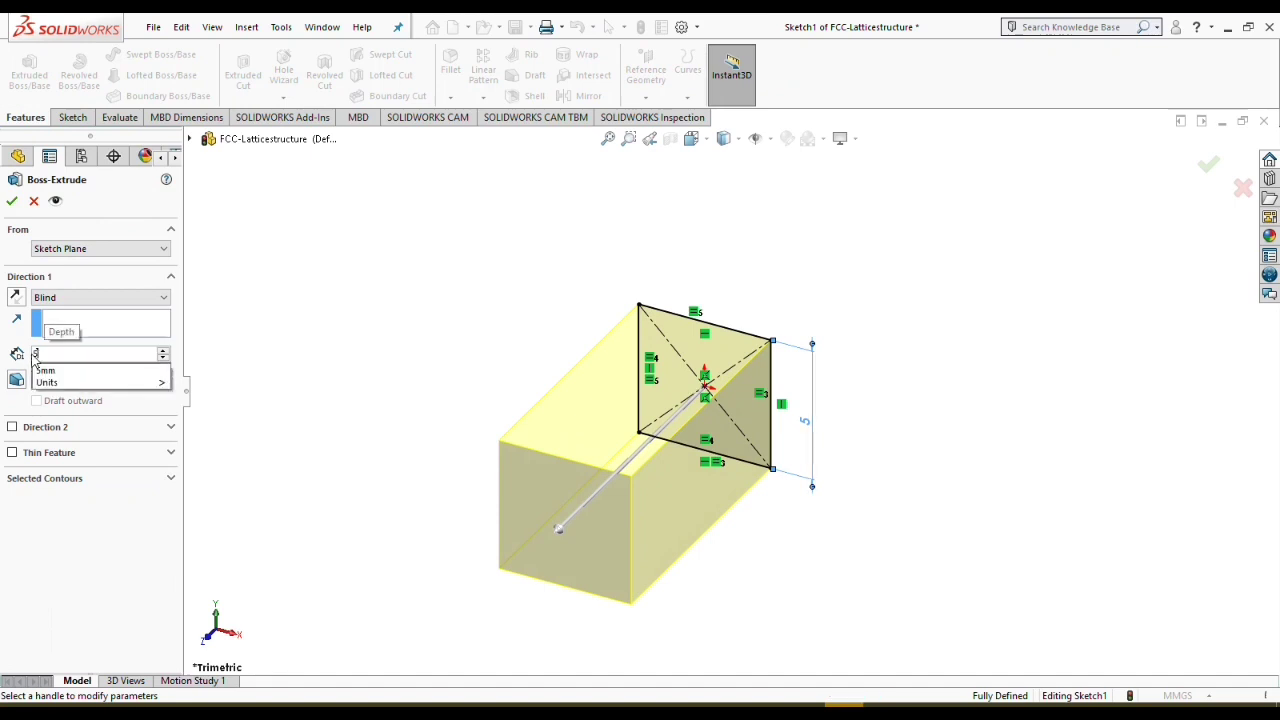
pyautogui.press('Return')
pyautogui.click(12, 201)
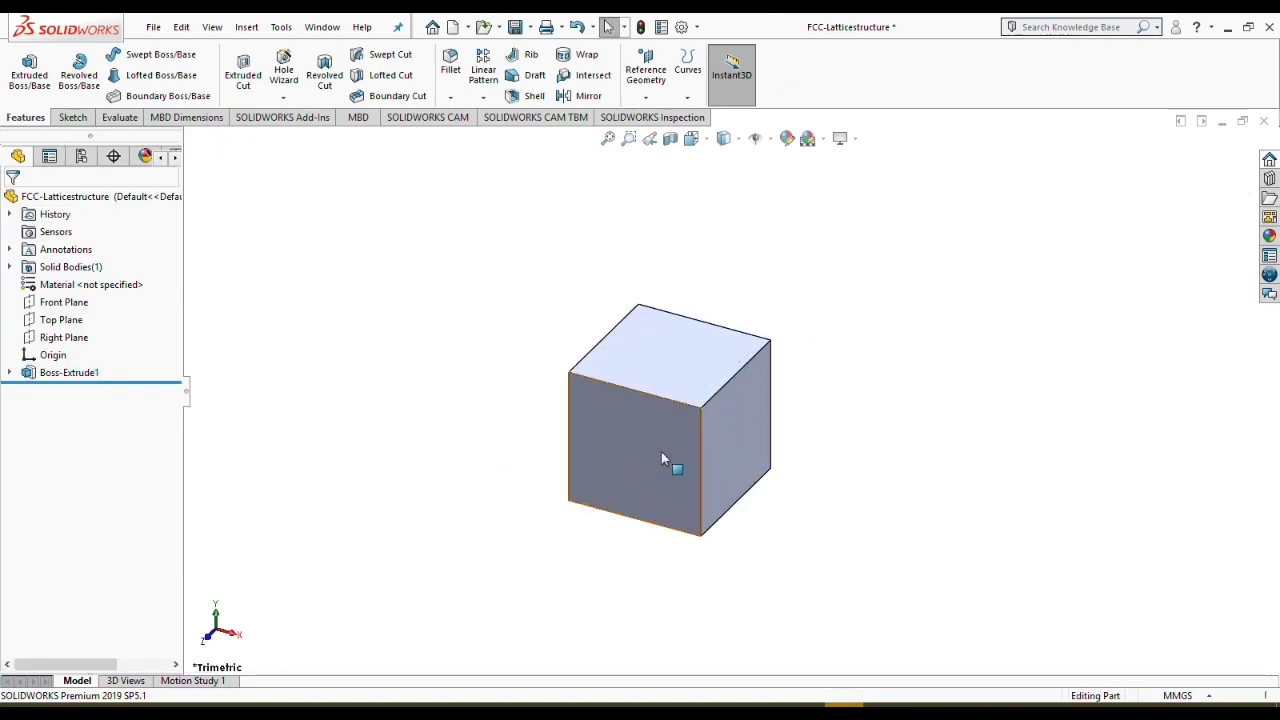
# Step: Sketch a center rectangle about 4.2 by 4.4 mm on the cube's front face, centred on the origin
pyautogui.click(661, 459)
pyautogui.hotkey('ctrl', '8')
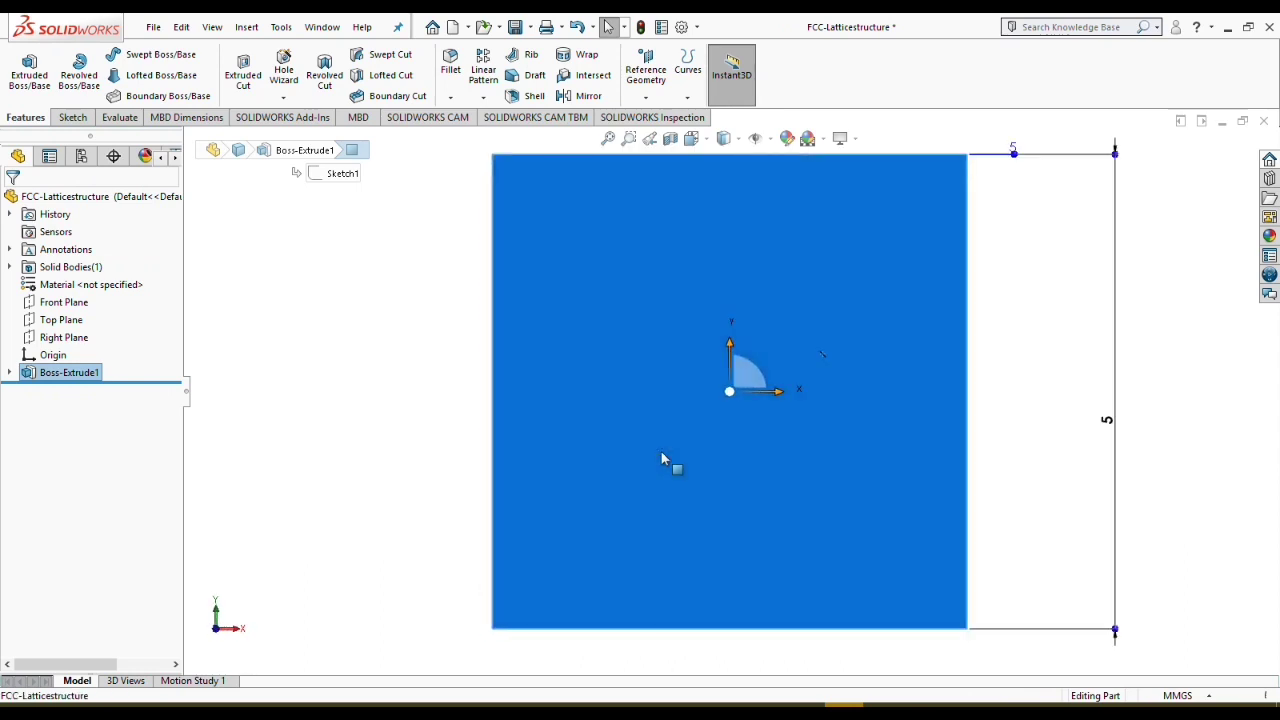
pyautogui.click(80, 118)
pyautogui.click(106, 76)
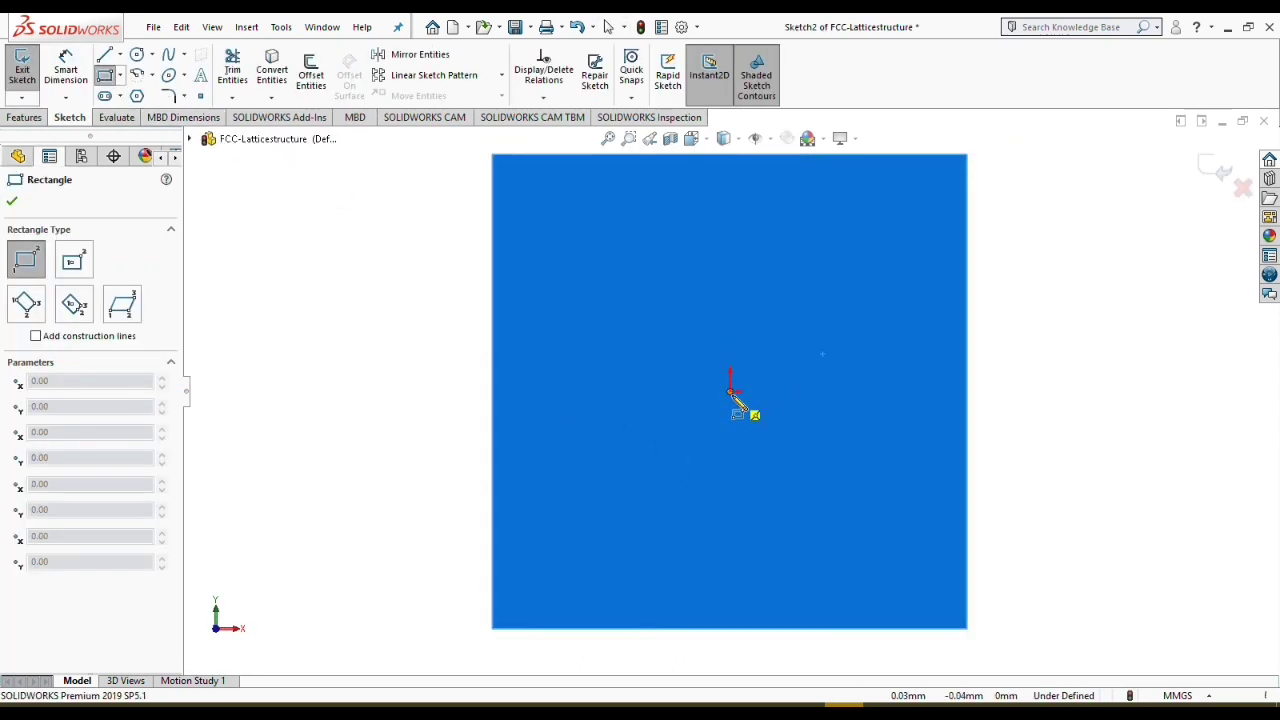
pyautogui.click(70, 264)
pyautogui.click(730, 390)
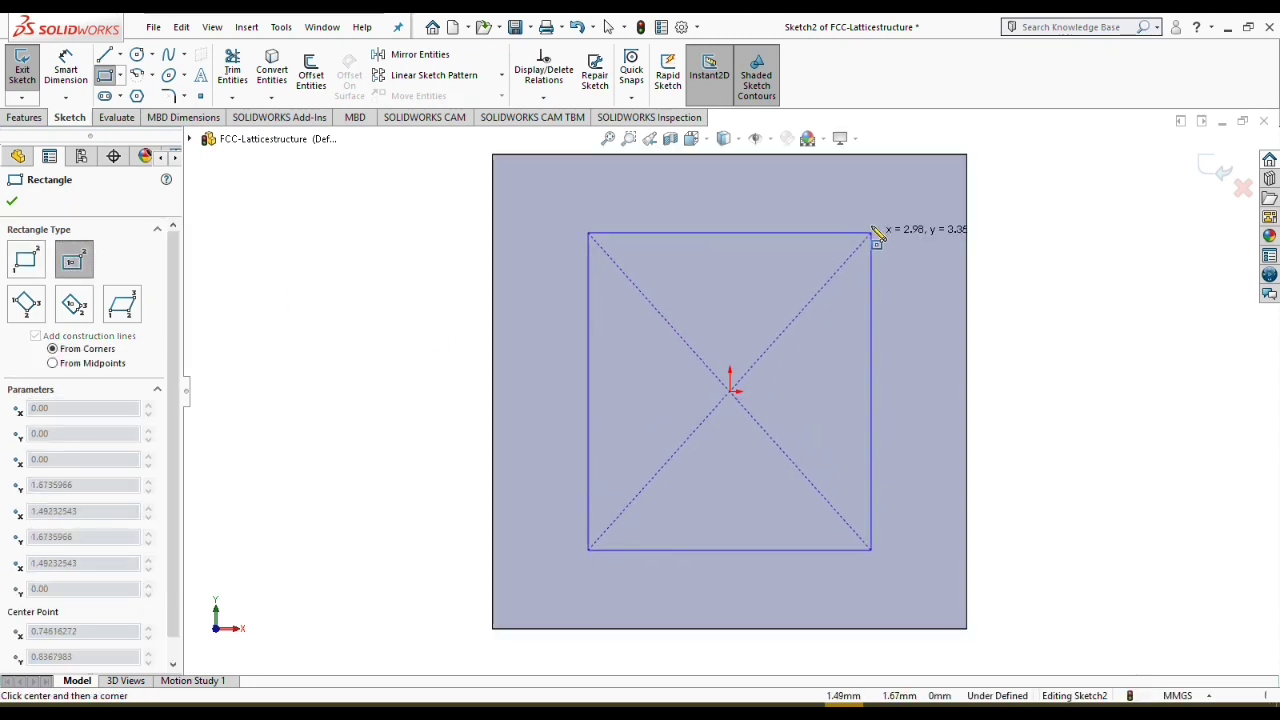
pyautogui.click(932, 192)
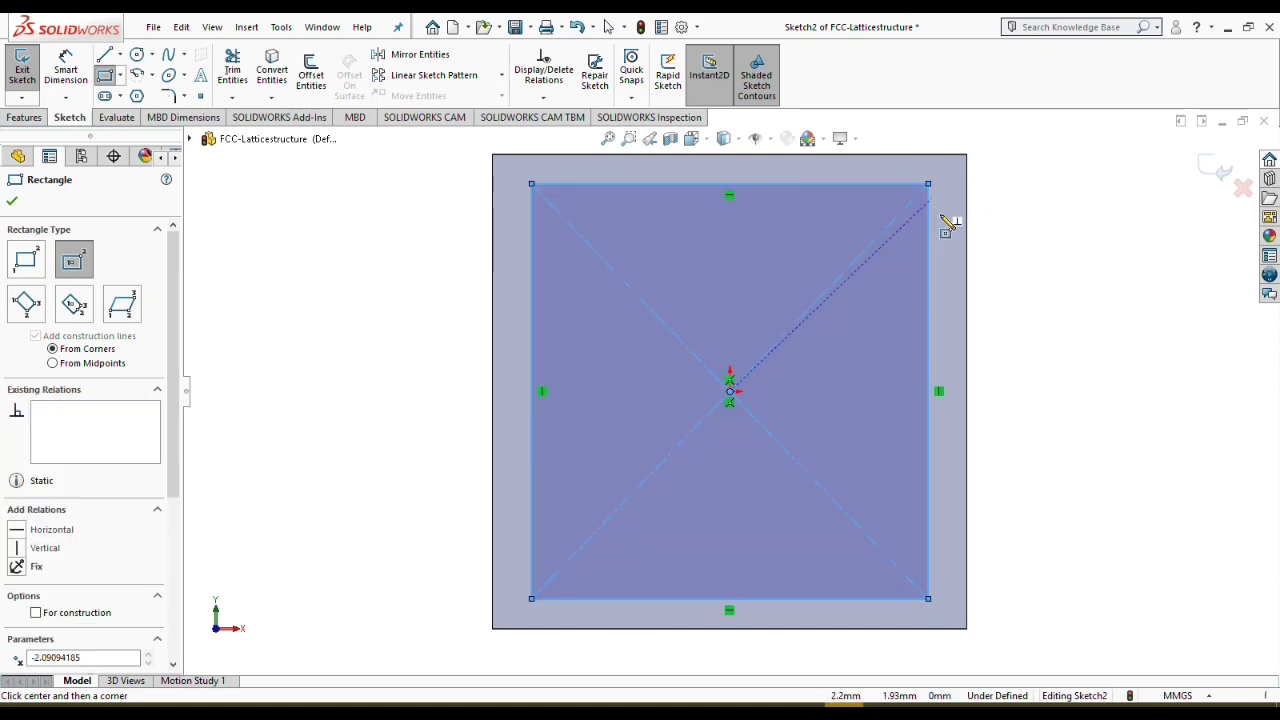
# Step: Dimension the gap between the rectangle's right side and the cube's right edge to 0.2 mm
pyautogui.moveTo(1072, 396); pyautogui.dragTo(1060, 192, button='right')
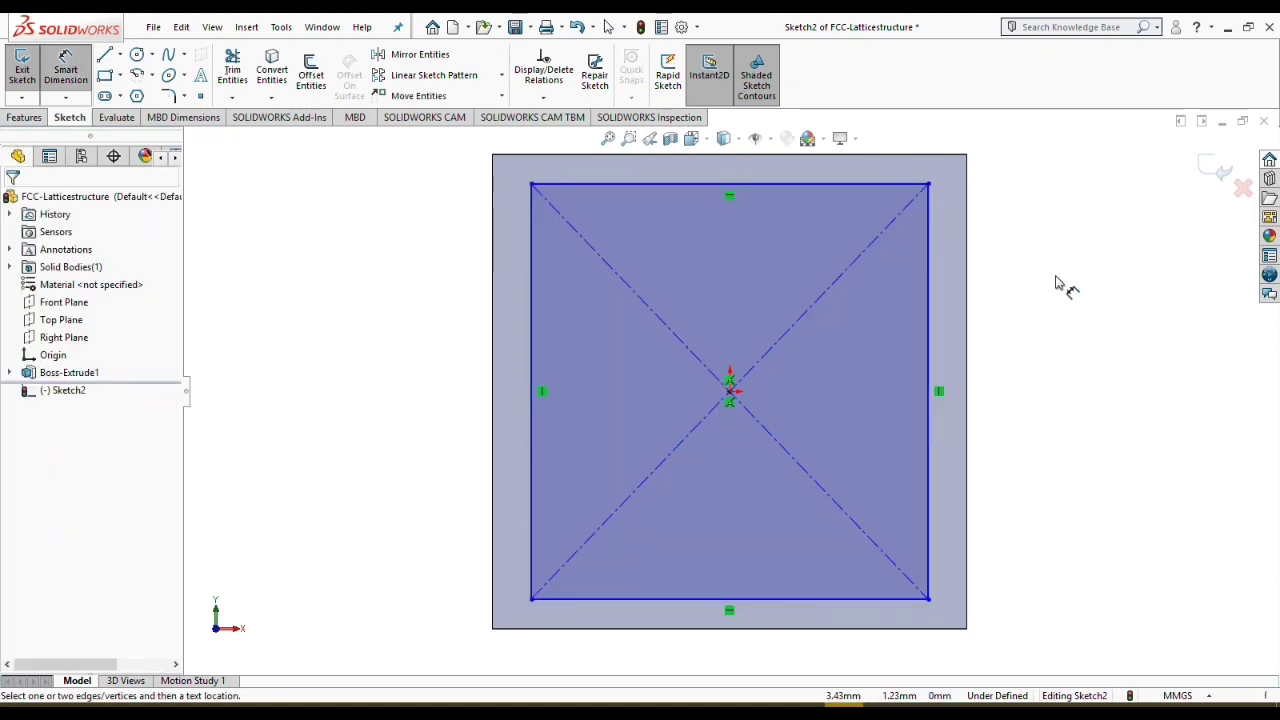
pyautogui.click(932, 378)
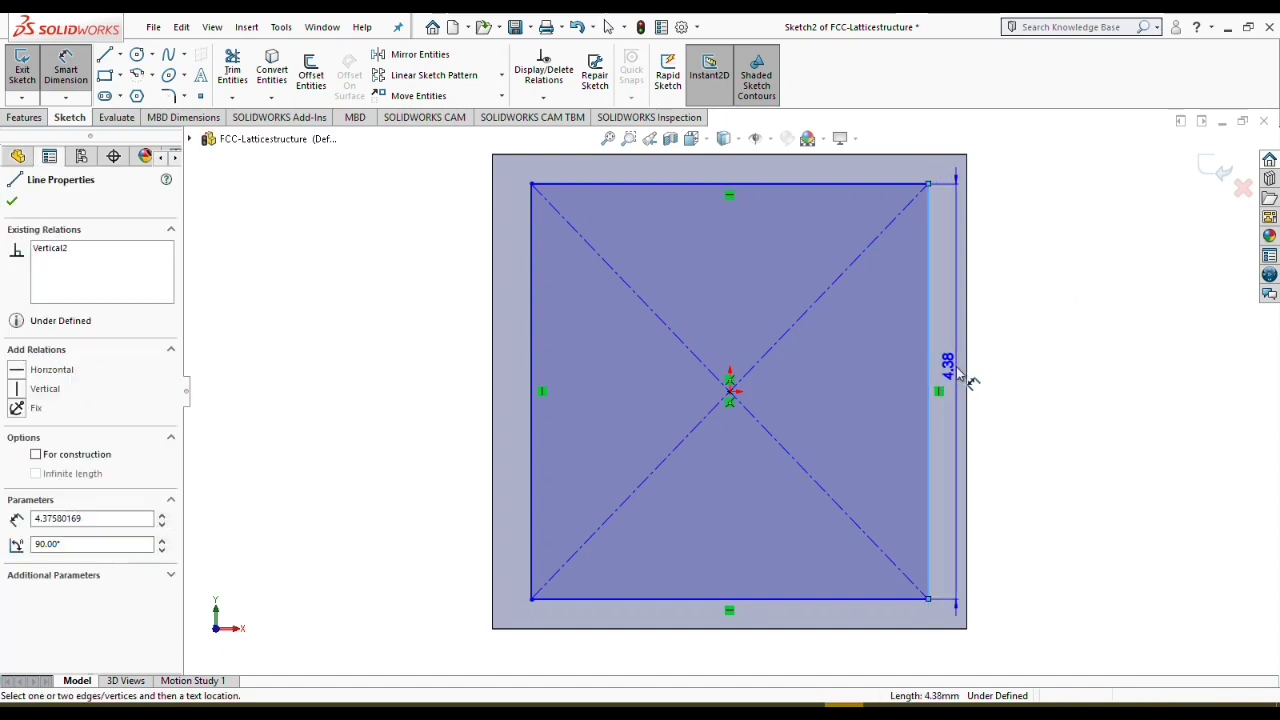
pyautogui.click(1027, 370)
pyautogui.write('0.2')
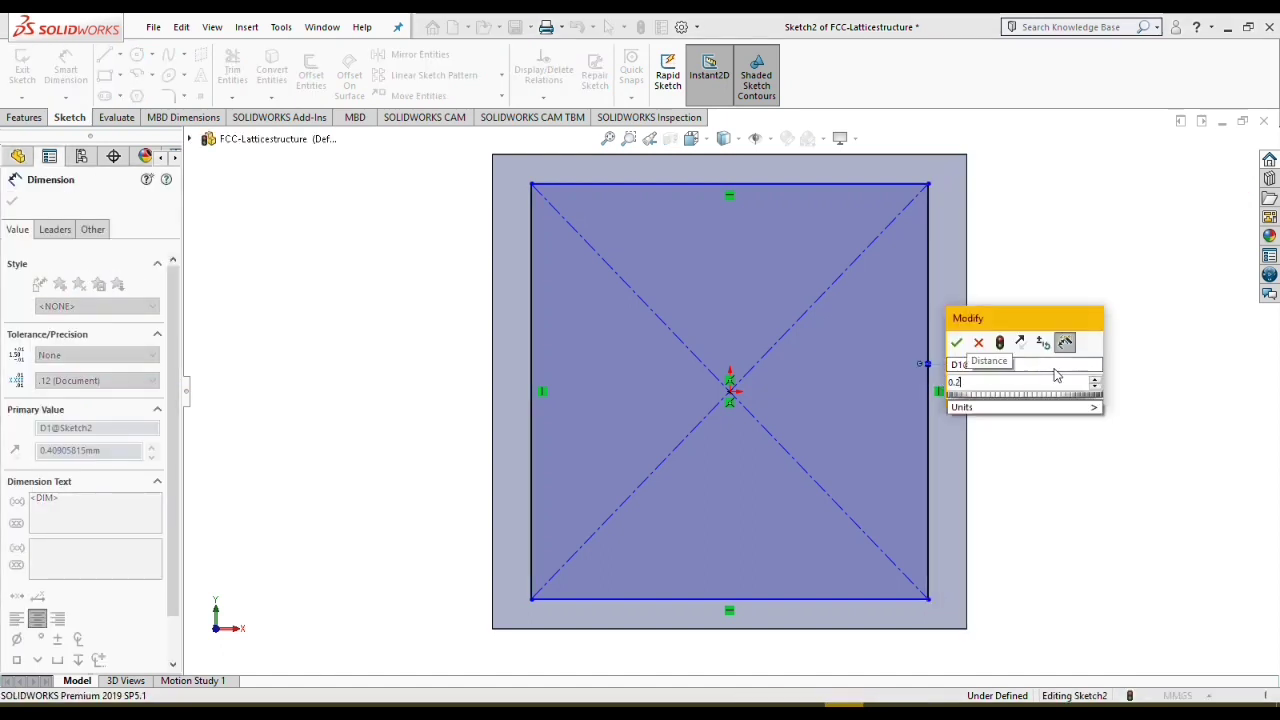
pyautogui.press('Return')
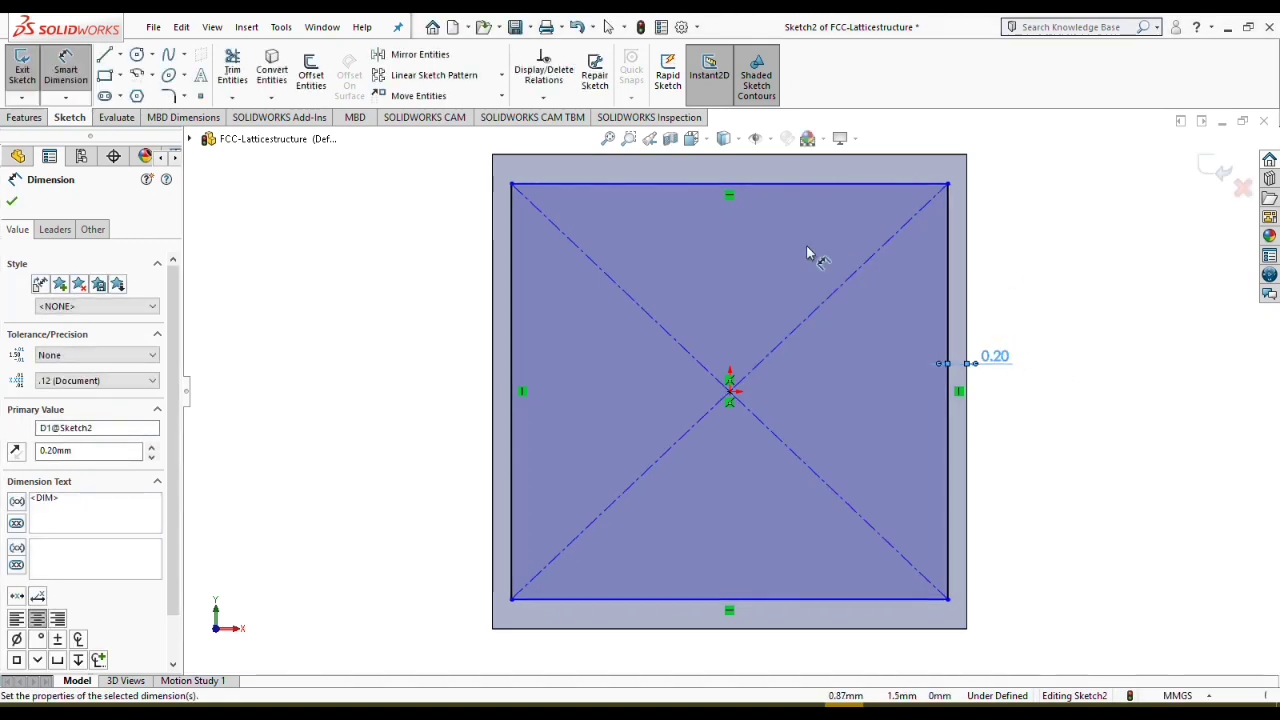
# Step: Dimension the gap between the rectangle's upper side and the cube's upper edge to 0.2 mm
pyautogui.click(805, 184)
pyautogui.click(851, 158)
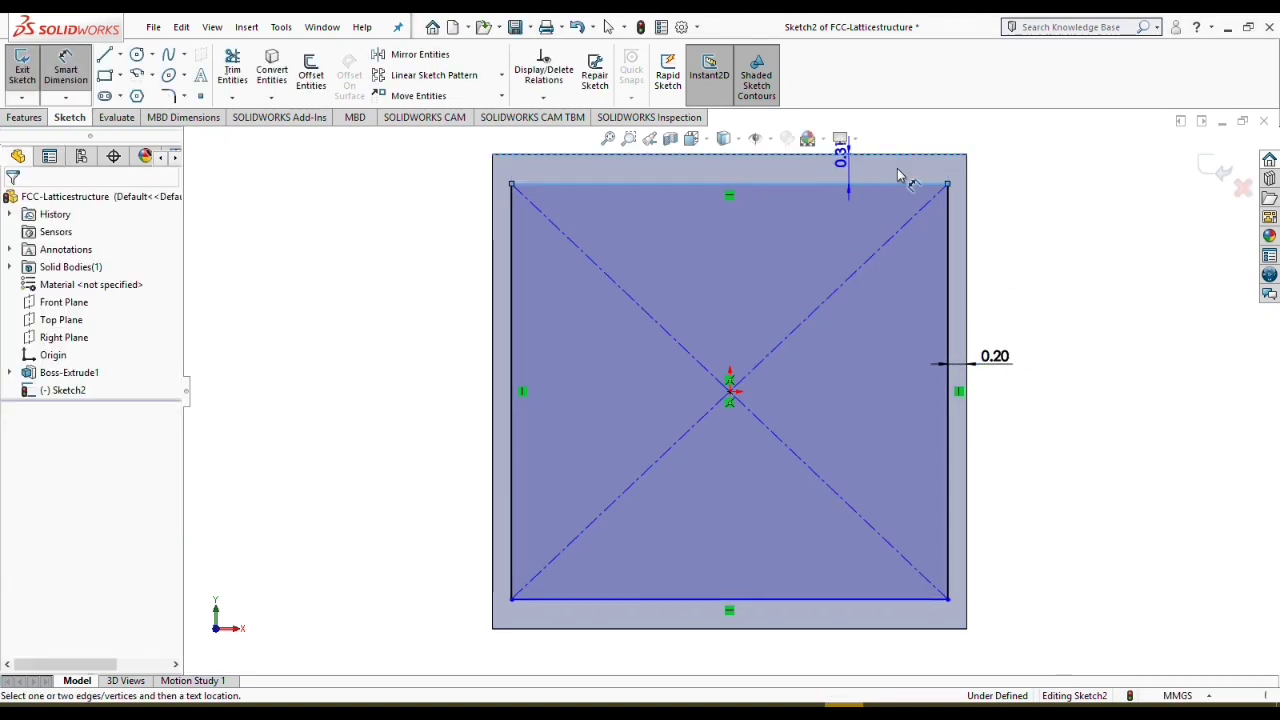
pyautogui.click(1080, 243)
pyautogui.write('.2')
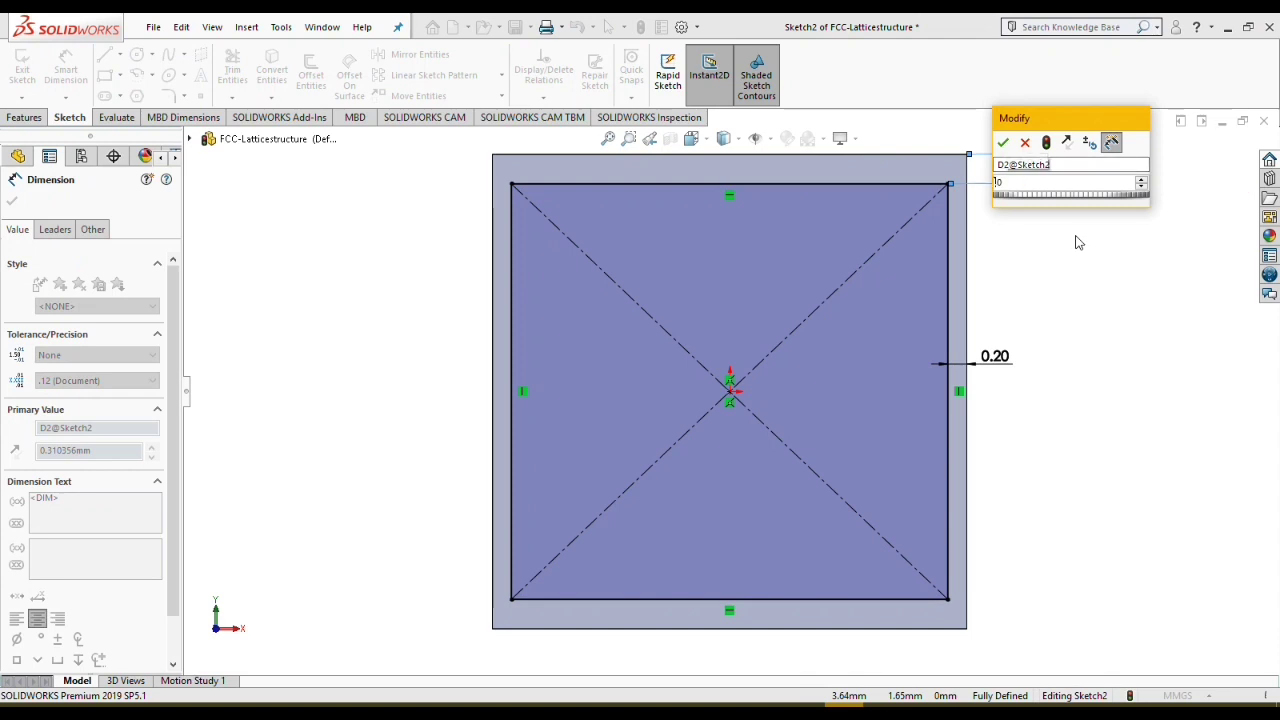
pyautogui.press('Return')
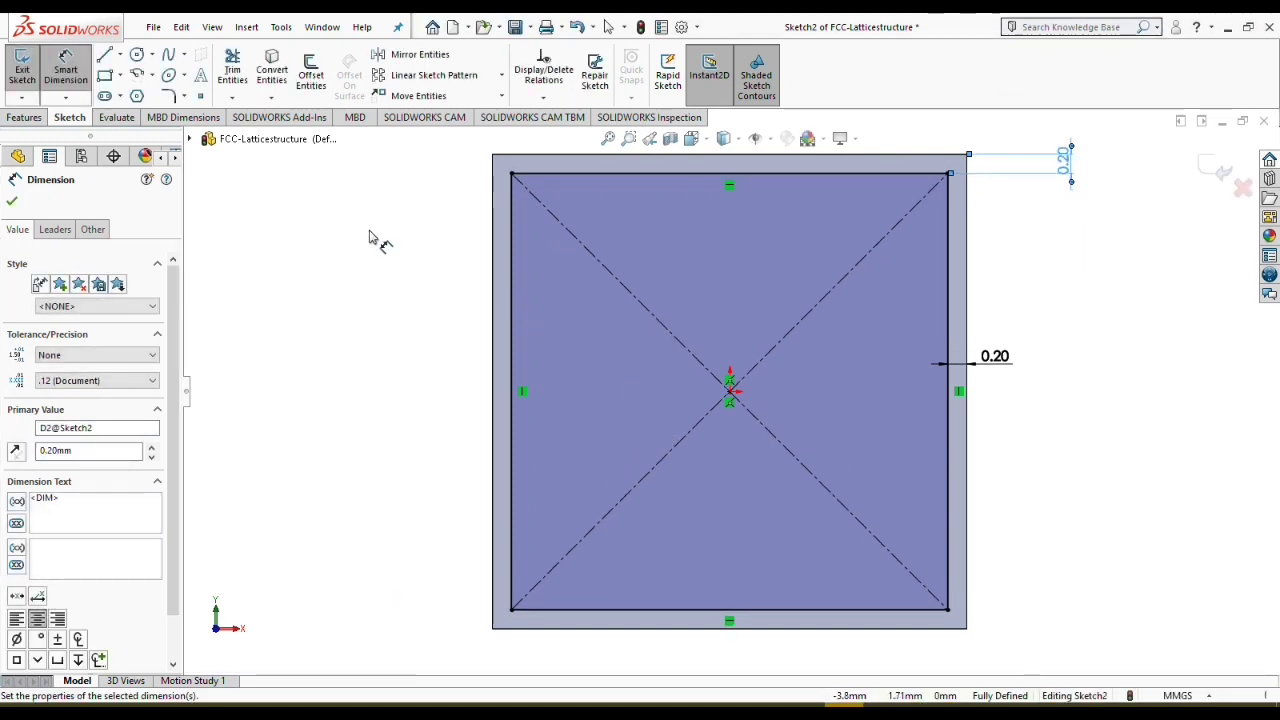
# Step: Cut the inner rectangle out of the cube with an Extruded Cut set to Through All
pyautogui.click(28, 117)
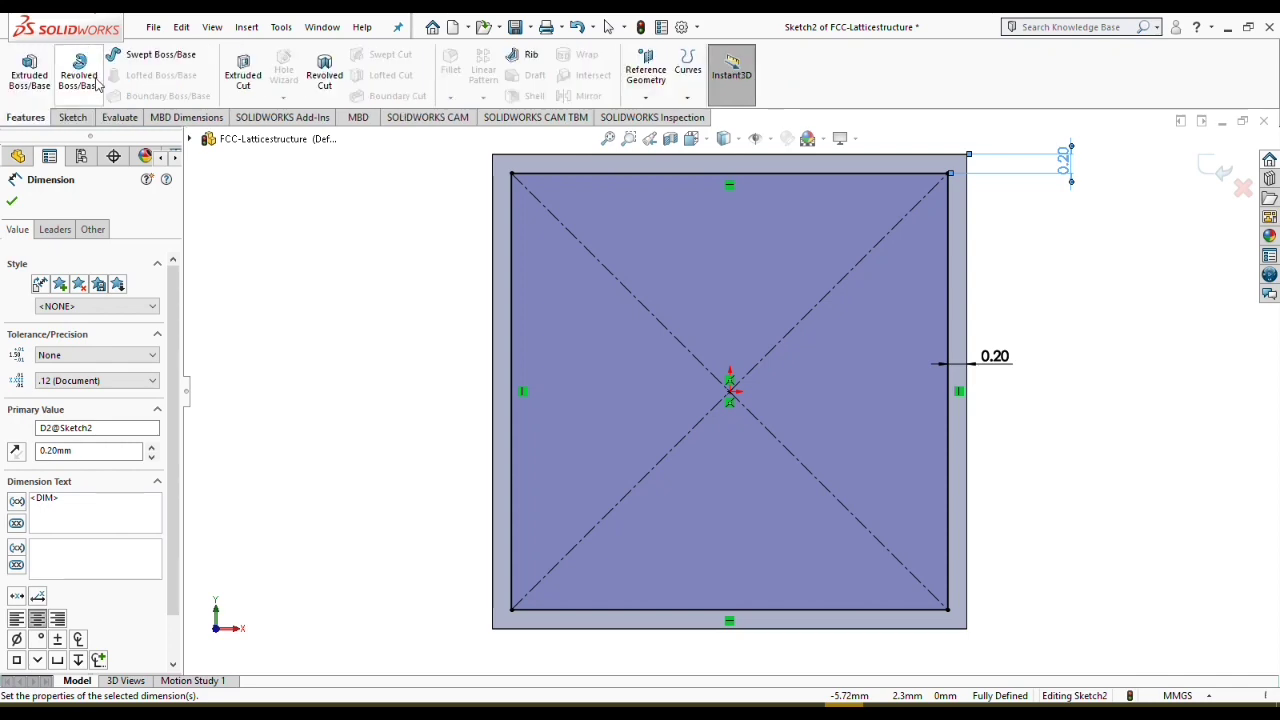
pyautogui.click(245, 78)
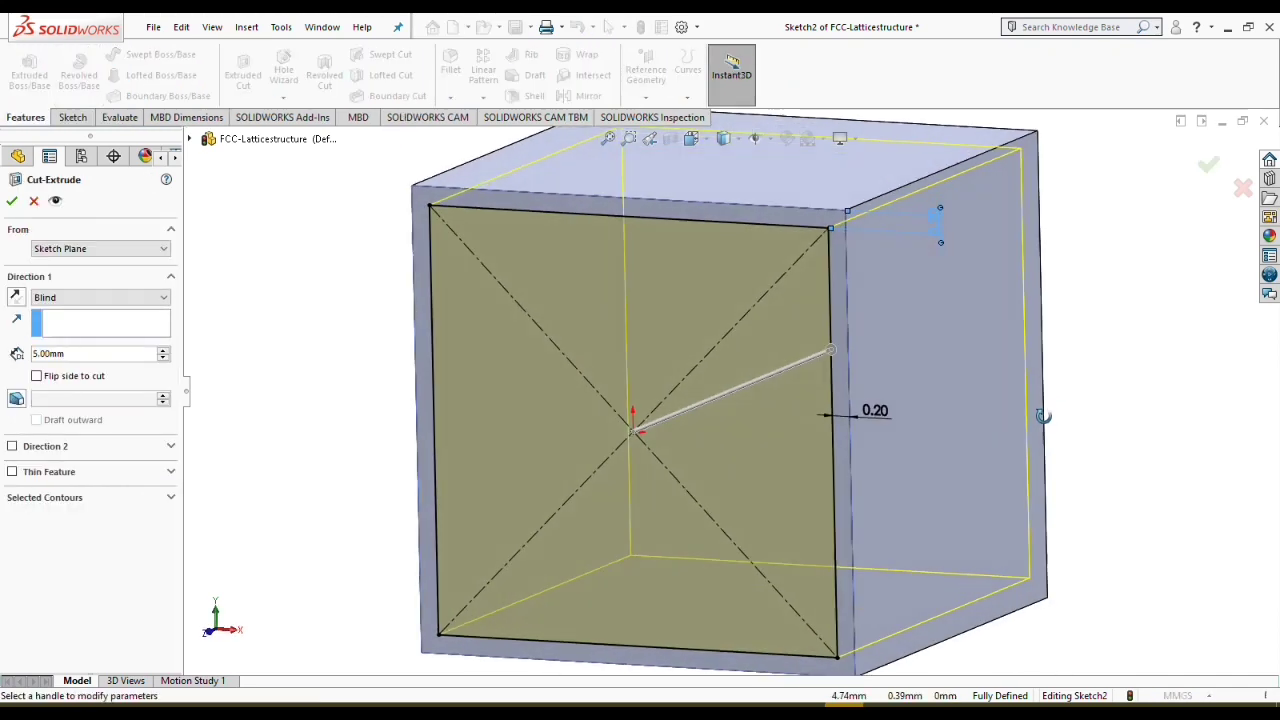
pyautogui.moveTo(1042, 416); pyautogui.dragTo(888, 408, button='middle')
pyautogui.click(100, 297)
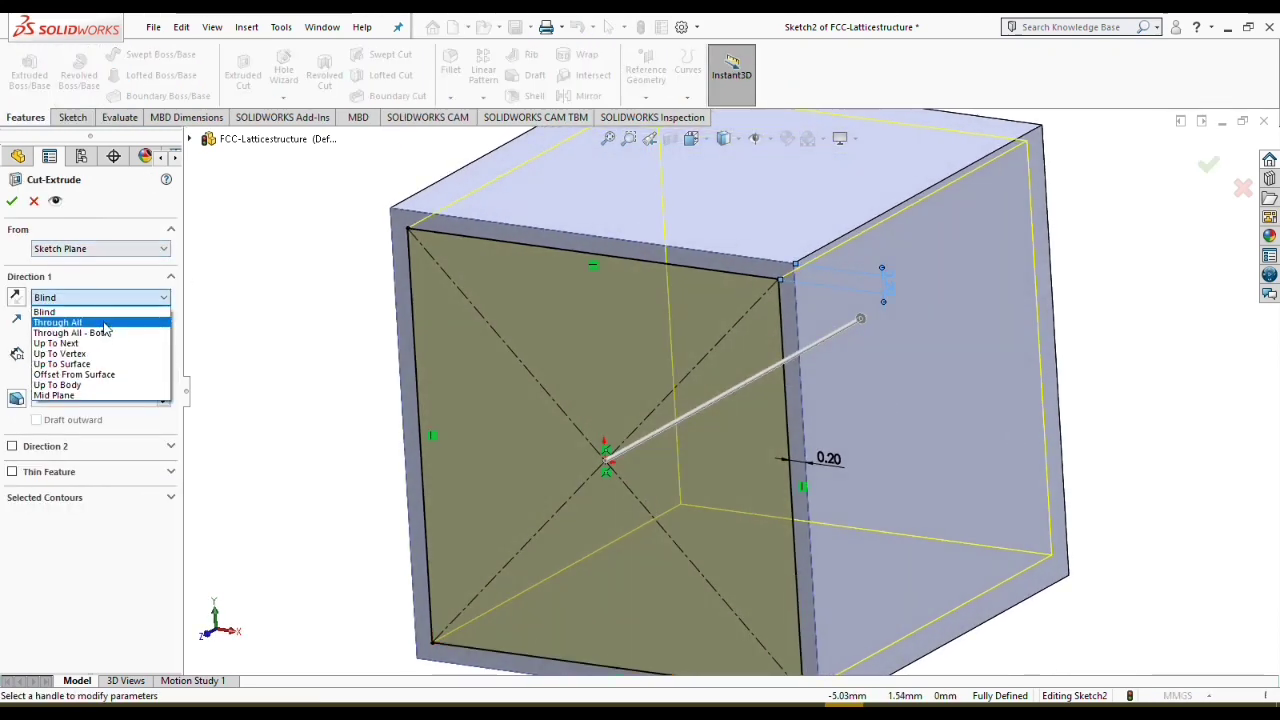
pyautogui.click(70, 318)
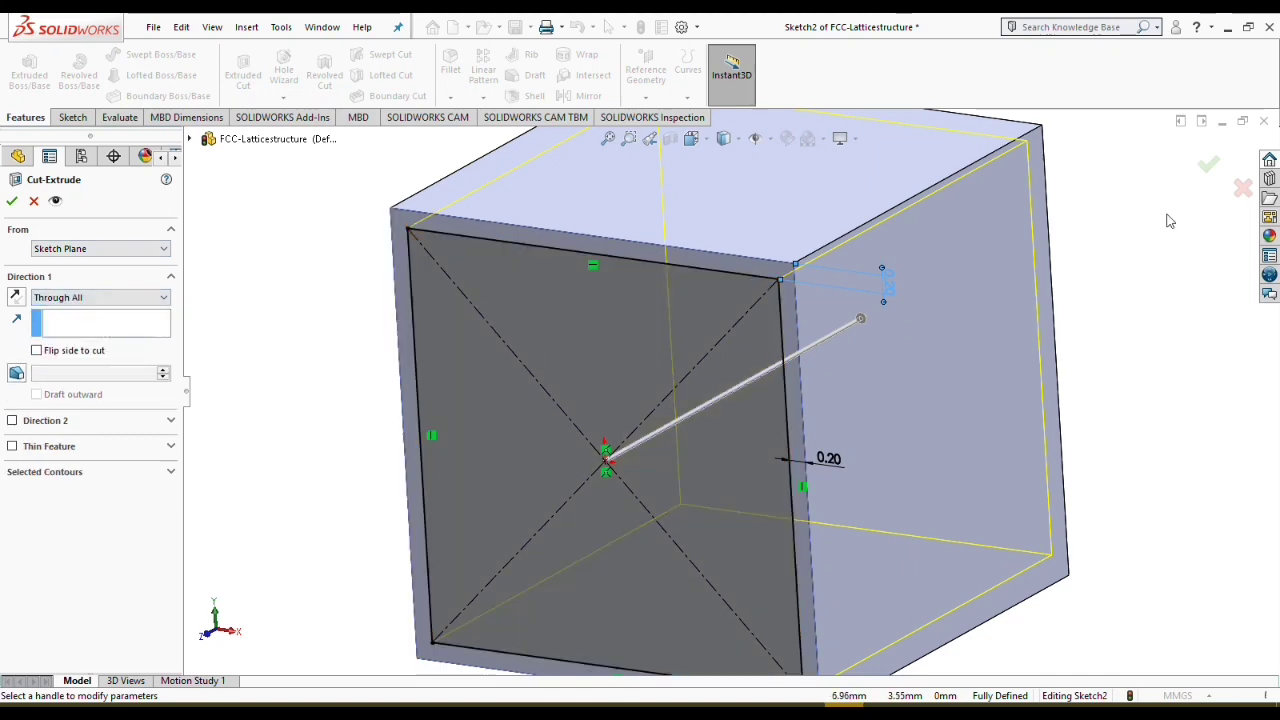
pyautogui.click(1214, 171)
# Step: Sketch a center rectangle about 4.1 by 4.2 mm near the middle of the cube's solid right face
pyautogui.moveTo(1020, 388); pyautogui.dragTo(1031, 340, button='middle')
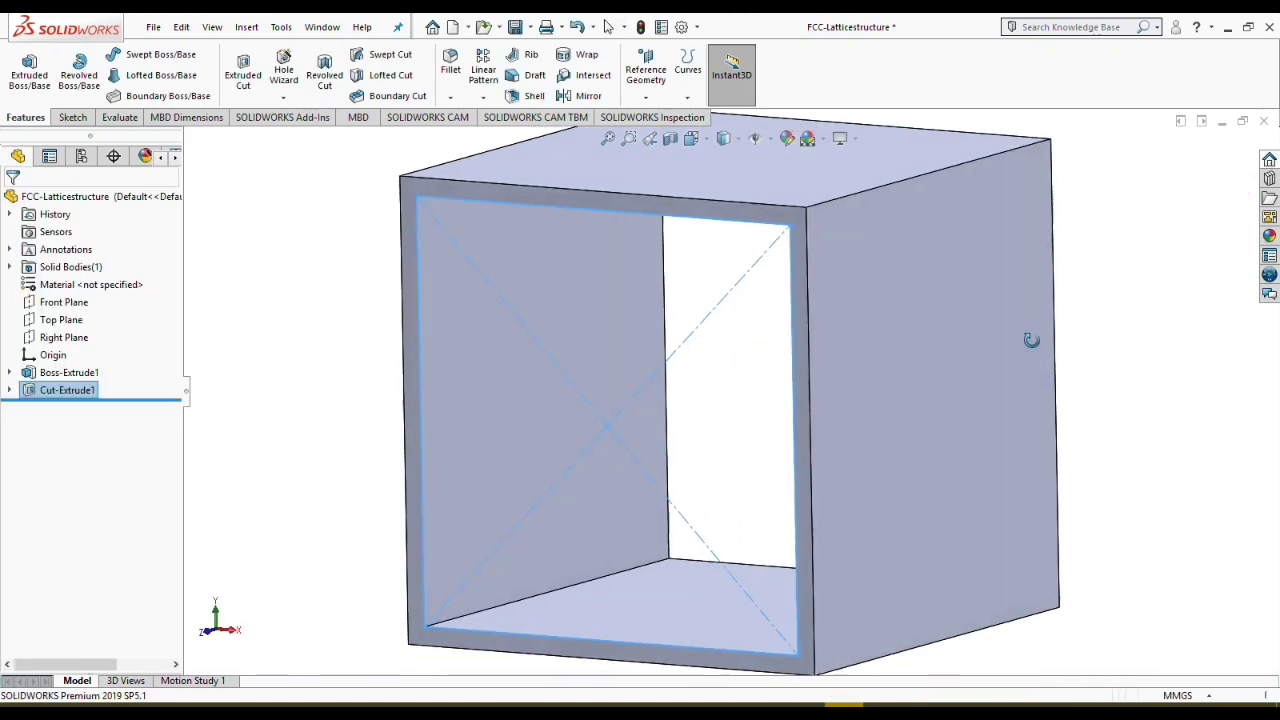
pyautogui.click(899, 421)
pyautogui.hotkey('ctrl', '8')
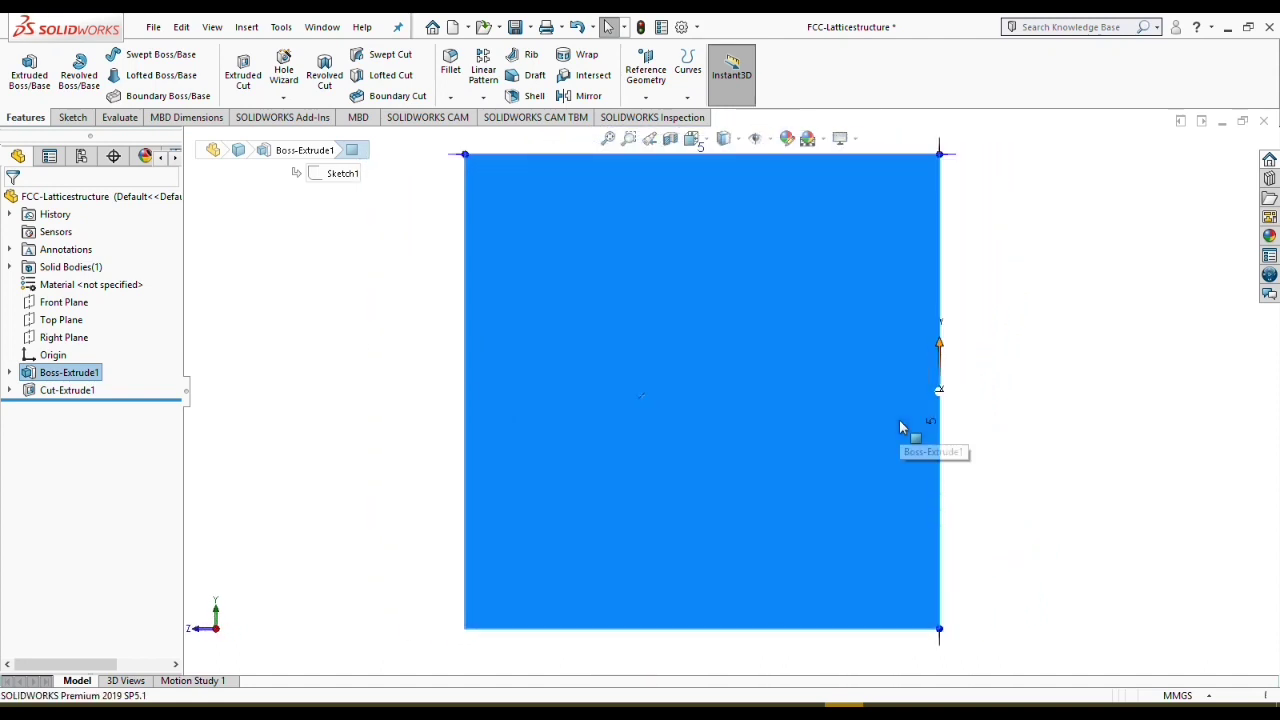
pyautogui.click(72, 118)
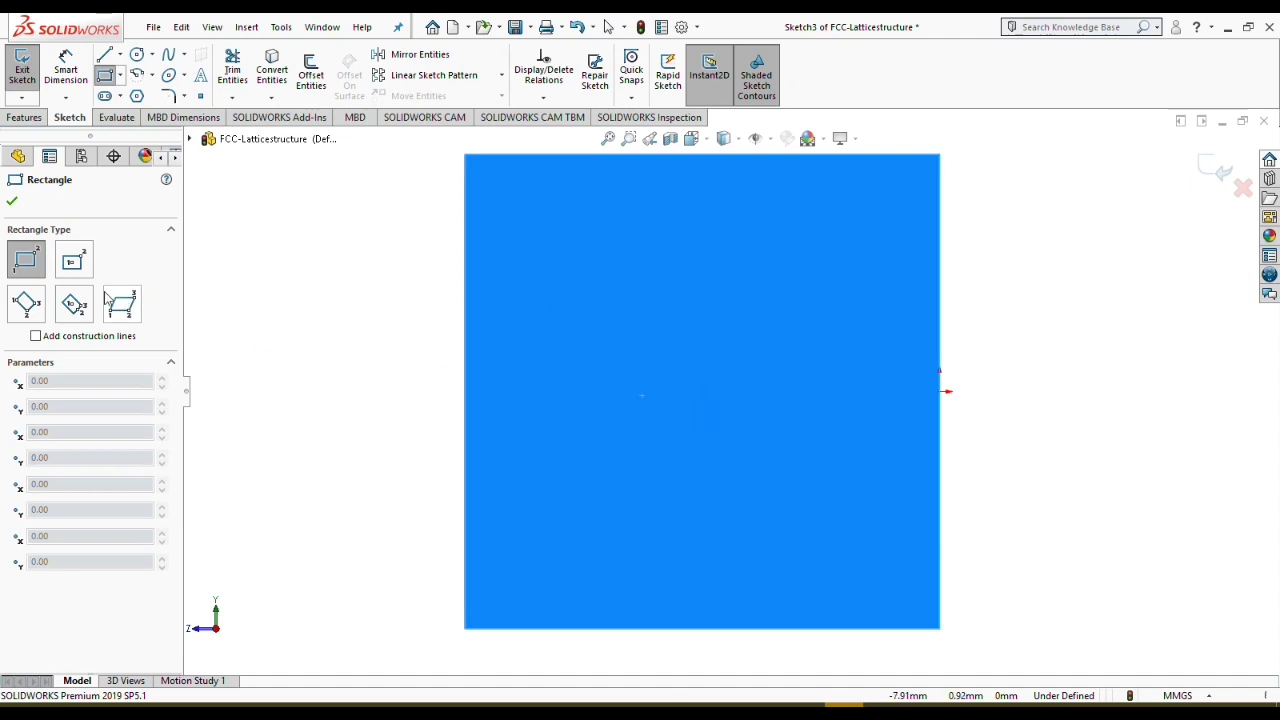
pyautogui.press('Escape')
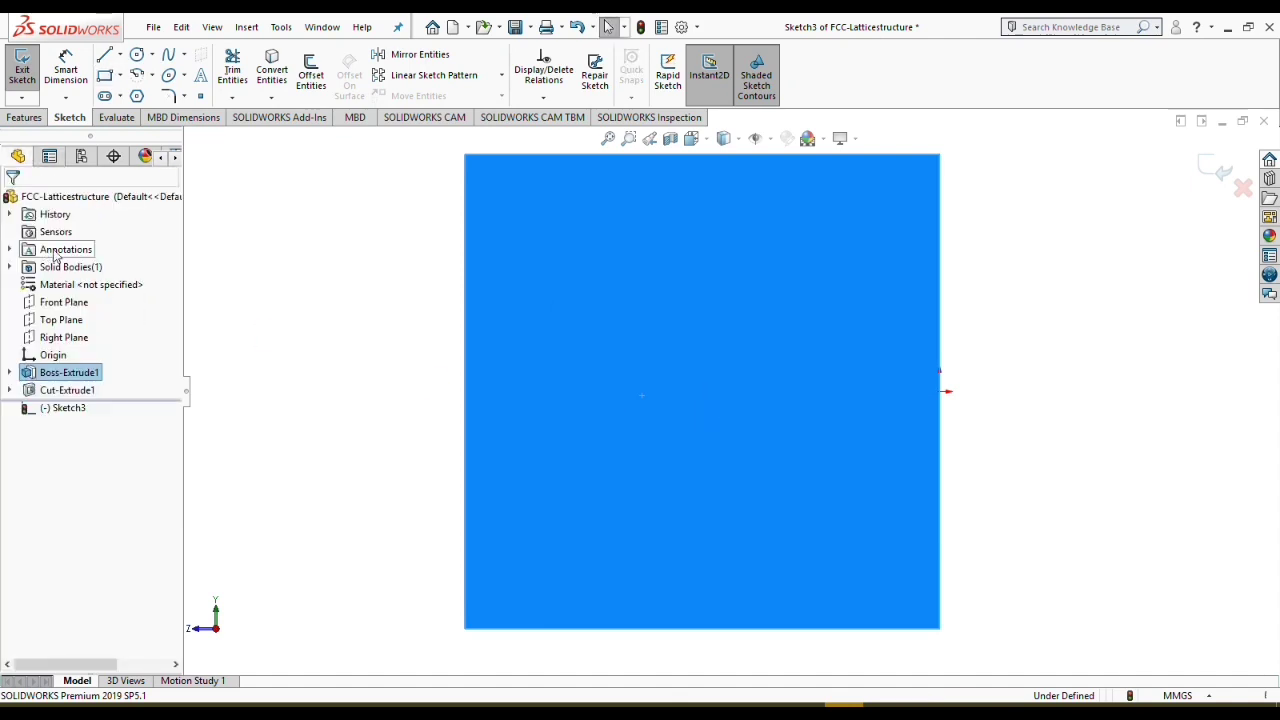
pyautogui.click(104, 76)
pyautogui.click(74, 260)
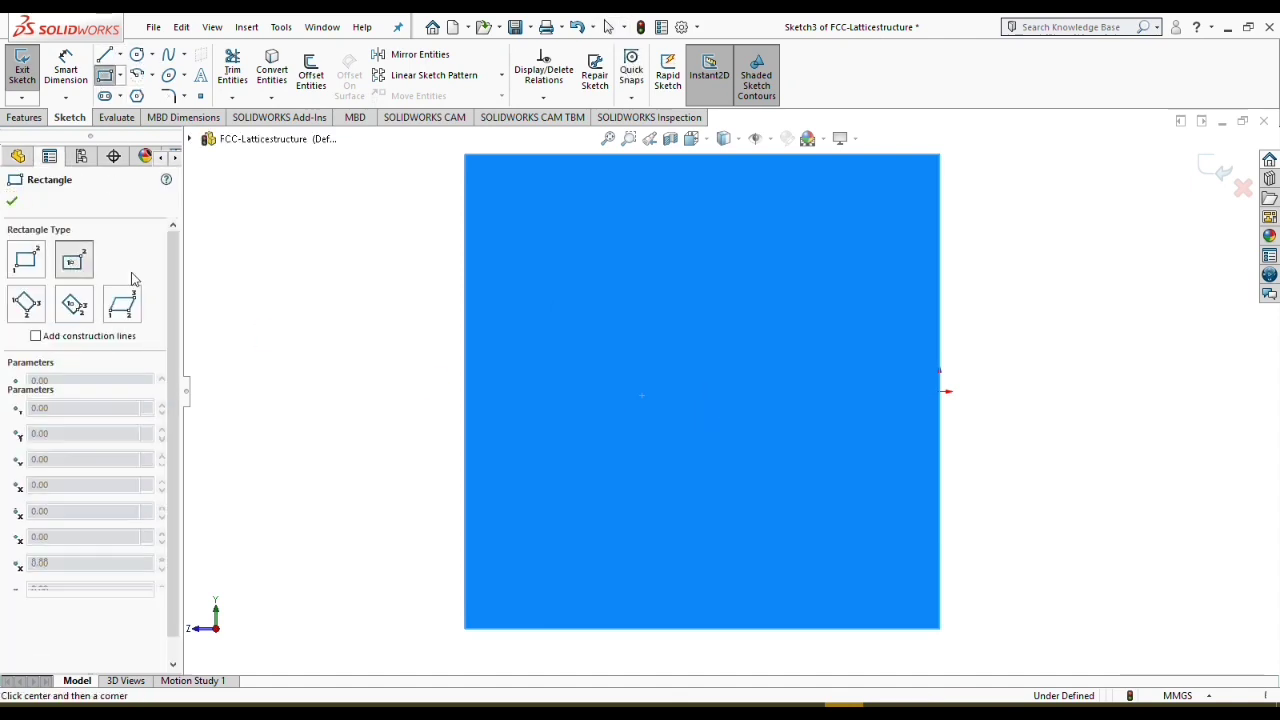
pyautogui.click(701, 391)
pyautogui.click(893, 194)
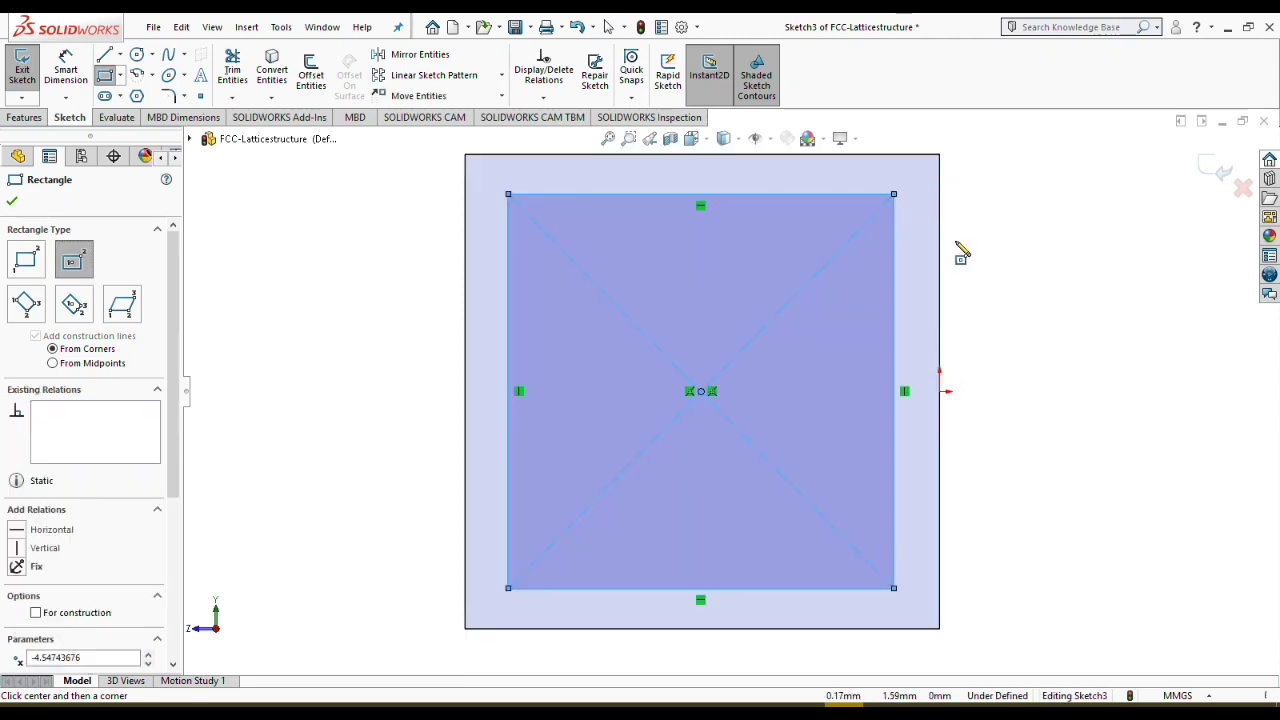
pyautogui.rightClick(1048, 278)
pyautogui.click(1080, 284)
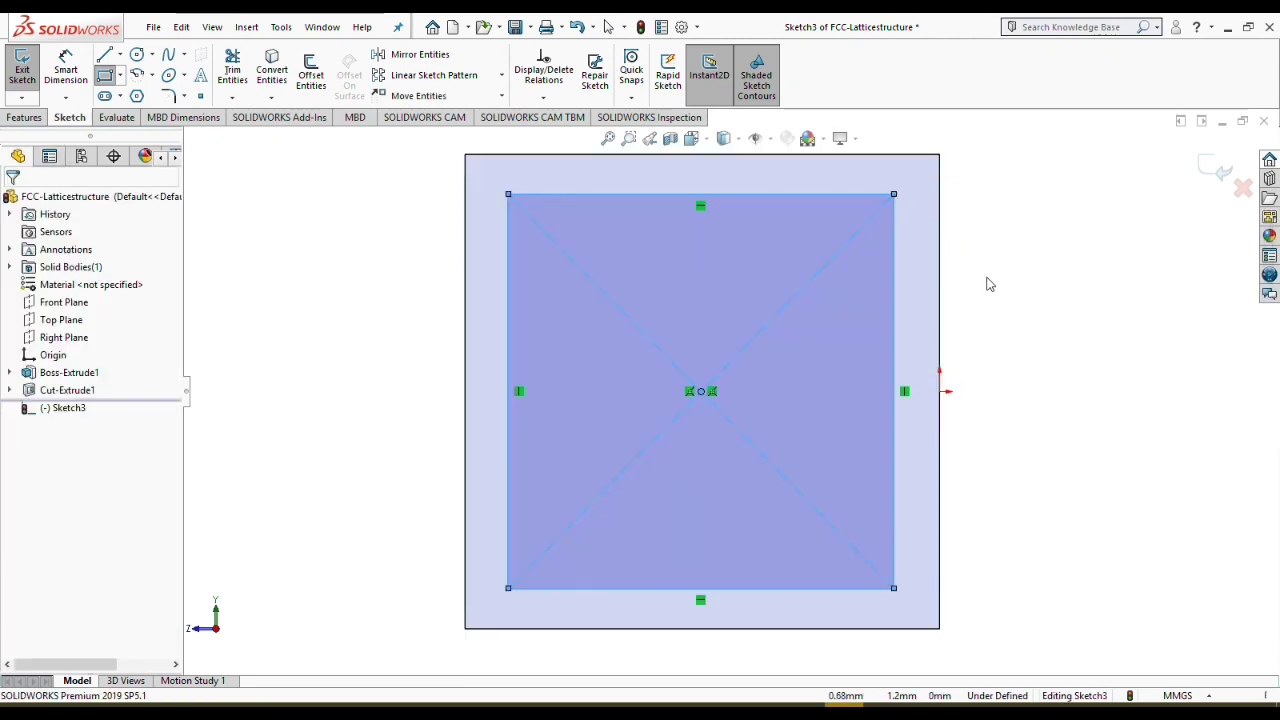
# Step: Apply an Equal relation to all four sides of the rectangle
pyautogui.click(893, 266)
pyautogui.keyDown('ctrl'); pyautogui.click(820, 194); pyautogui.keyUp('ctrl')
pyautogui.keyDown('ctrl'); pyautogui.click(509, 265); pyautogui.keyUp('ctrl')
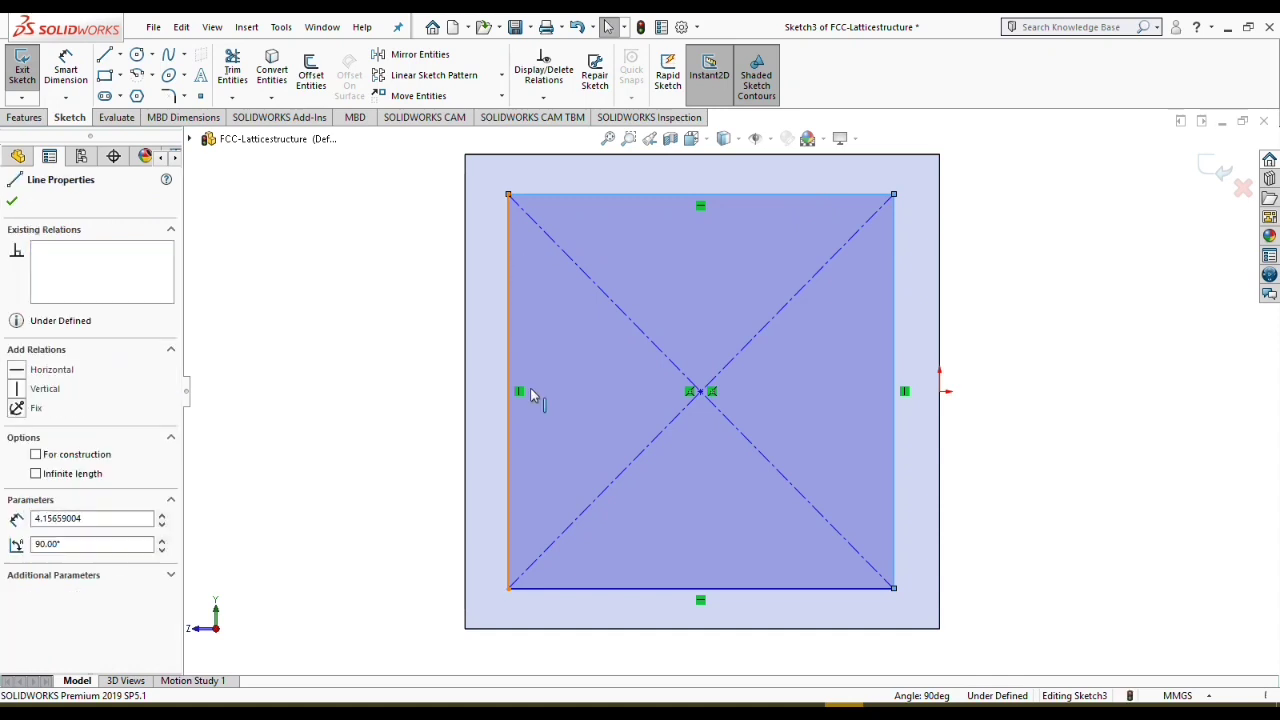
pyautogui.keyDown('ctrl'); pyautogui.click(604, 589); pyautogui.keyUp('ctrl')
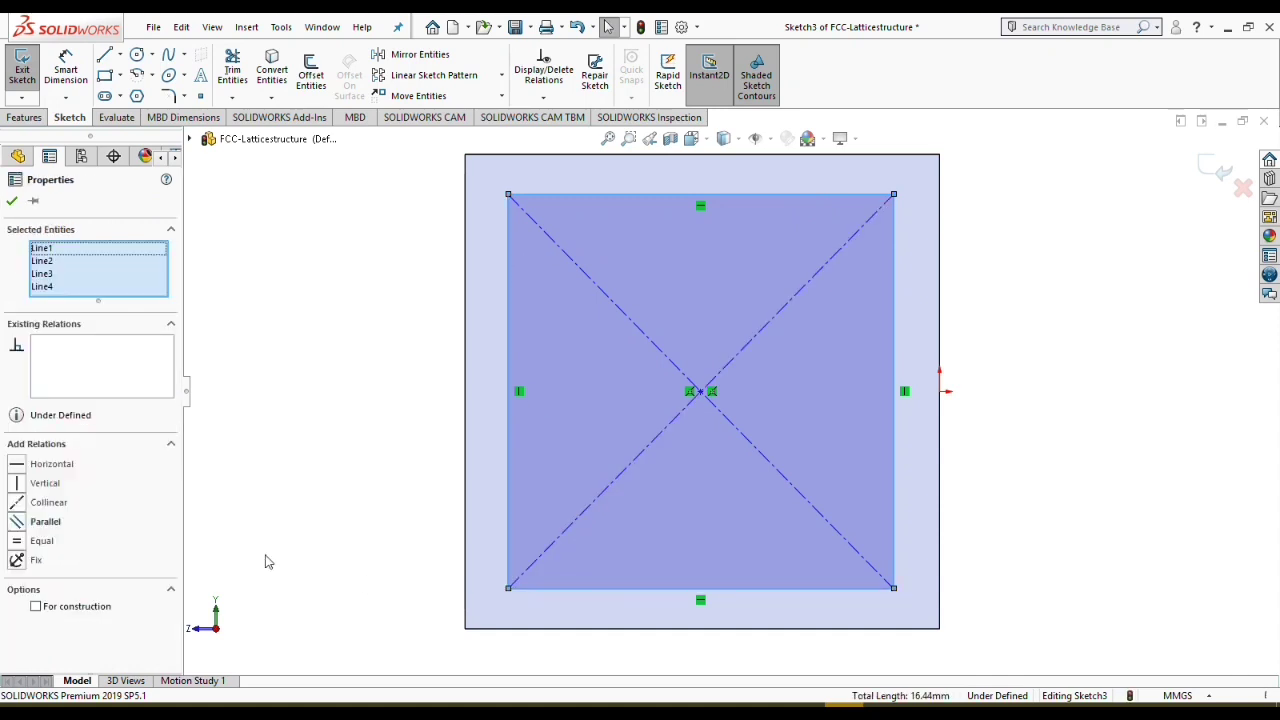
pyautogui.click(17, 541)
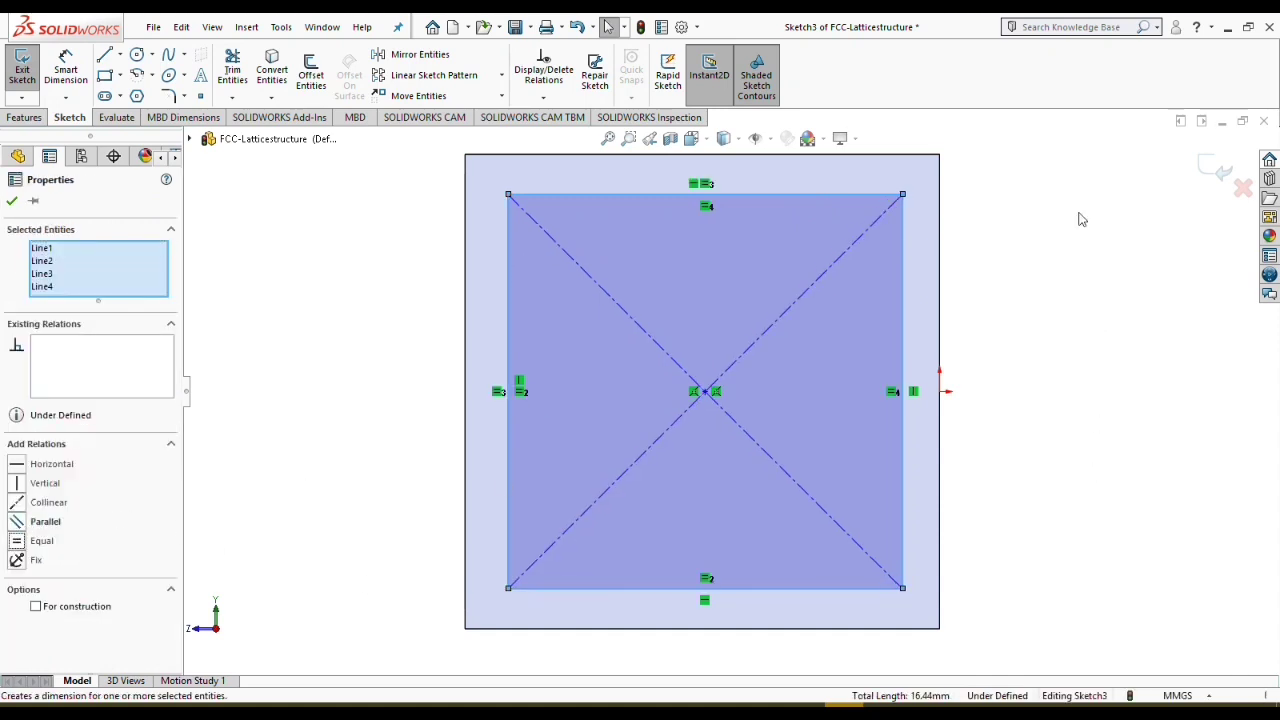
# Step: Dimension the gap between the square's right side and the face's right edge to 0.2 mm
pyautogui.moveTo(1079, 219); pyautogui.dragTo(1079, 170, button='right')
pyautogui.click(903, 330)
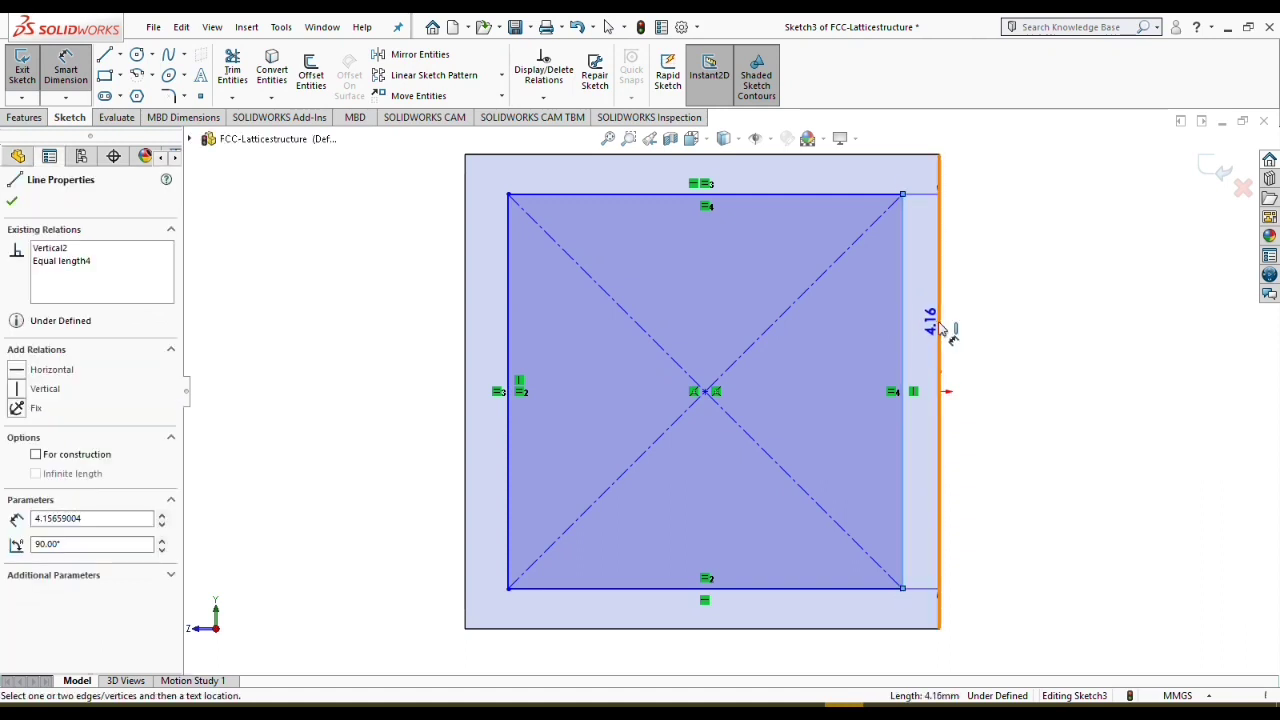
pyautogui.click(1050, 343)
pyautogui.write('0.2')
pyautogui.press('Return')
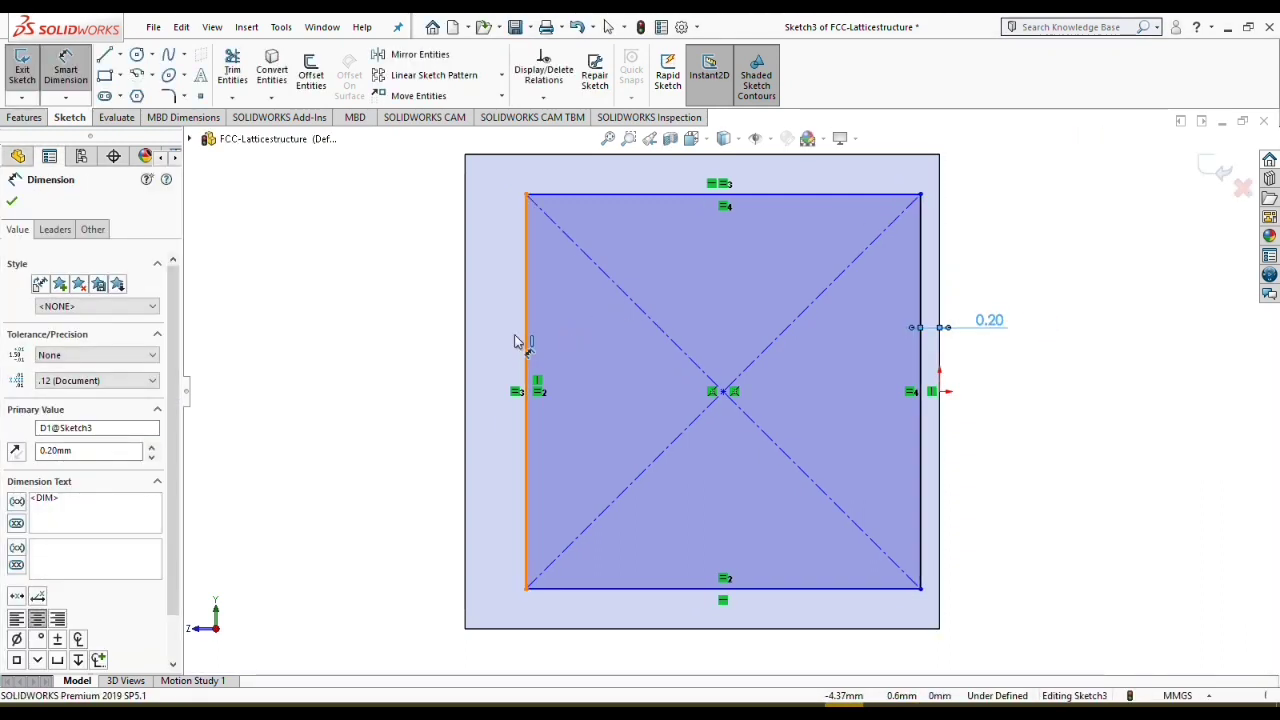
# Step: Dimension the gap between the square's left side and the face's left edge to 0.2 mm
pyautogui.click(525, 342)
pyautogui.click(464, 335)
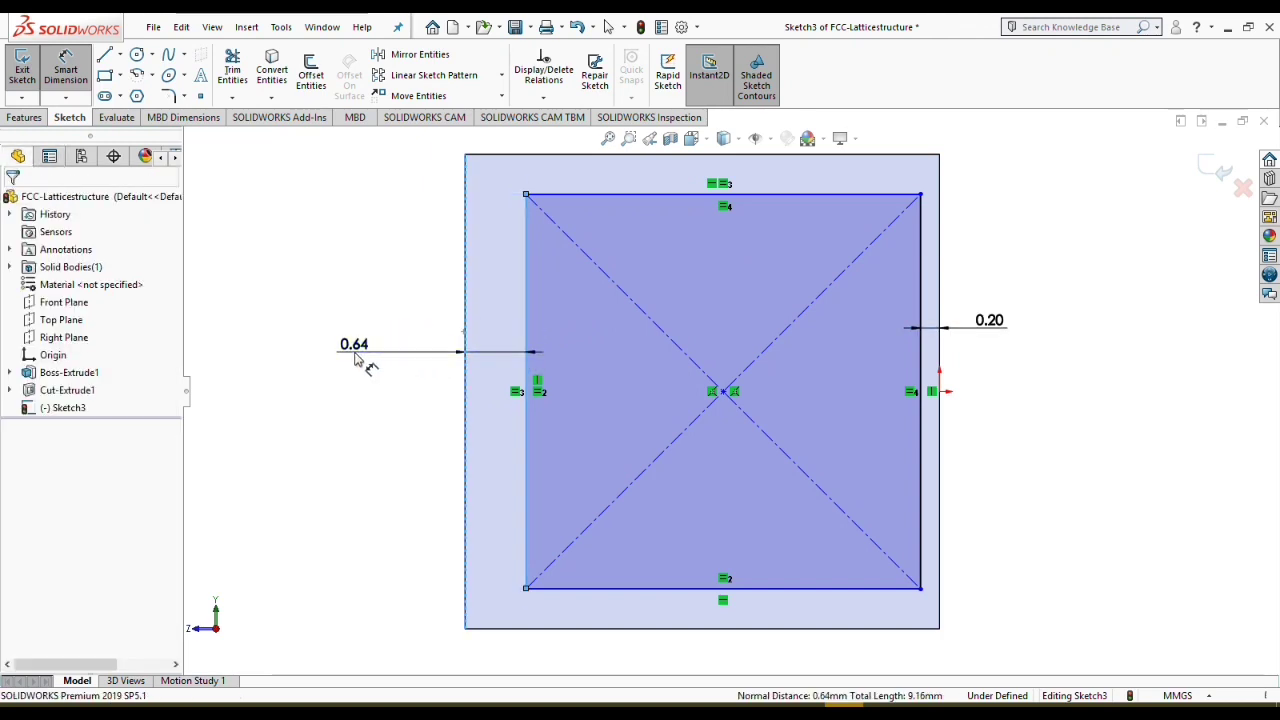
pyautogui.click(355, 360)
pyautogui.write('0.2')
pyautogui.press('Return')
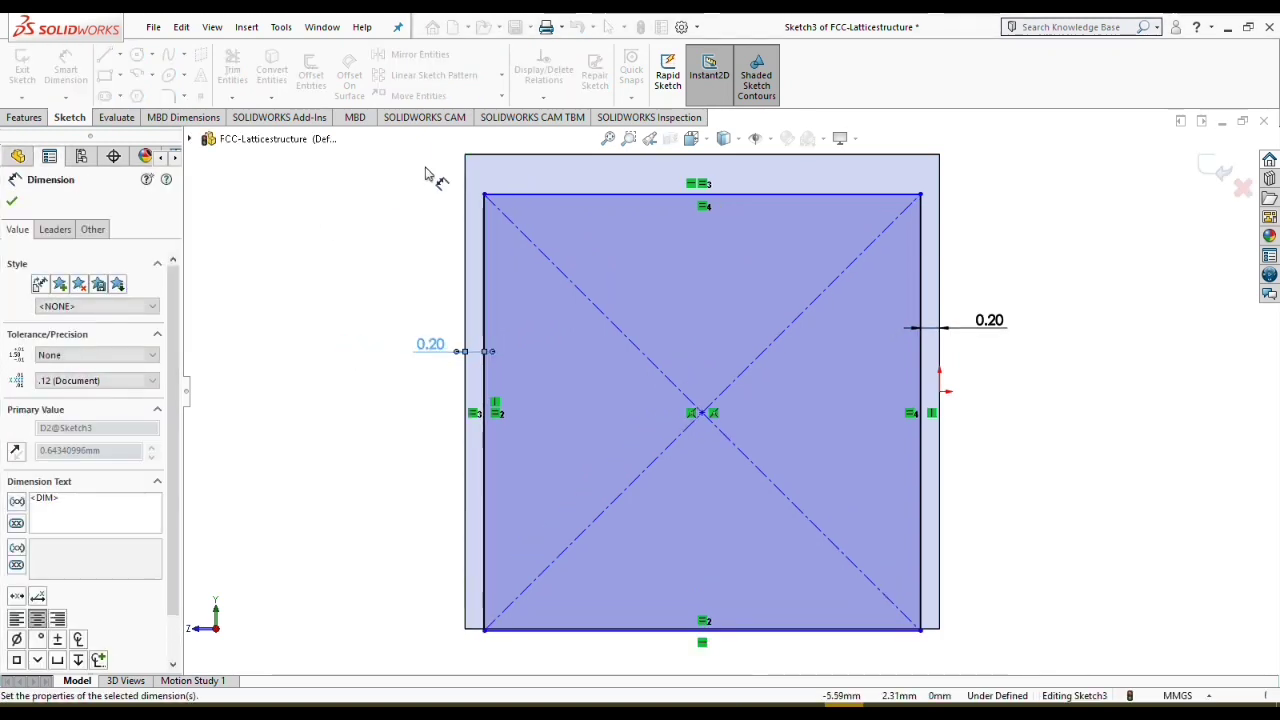
# Step: Shift the square upward so that its lower side lies inside the face
pyautogui.click(475, 629)
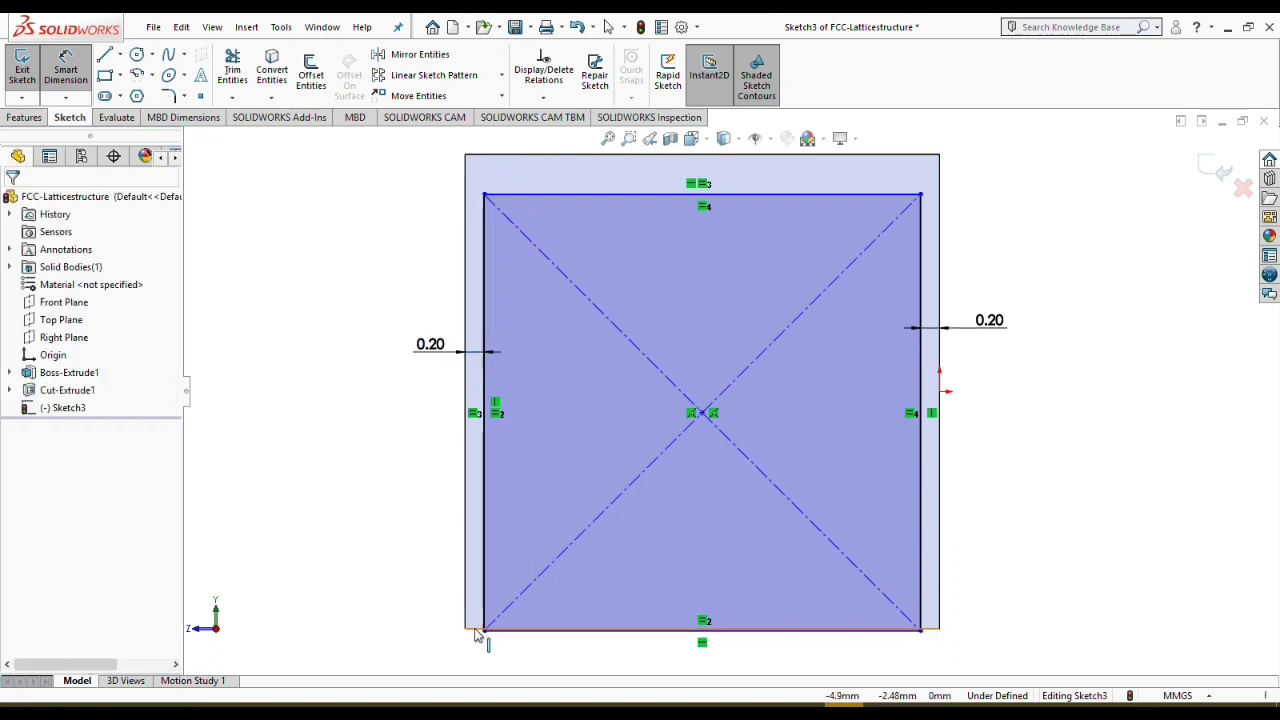
pyautogui.press('Escape')
pyautogui.click(628, 198)
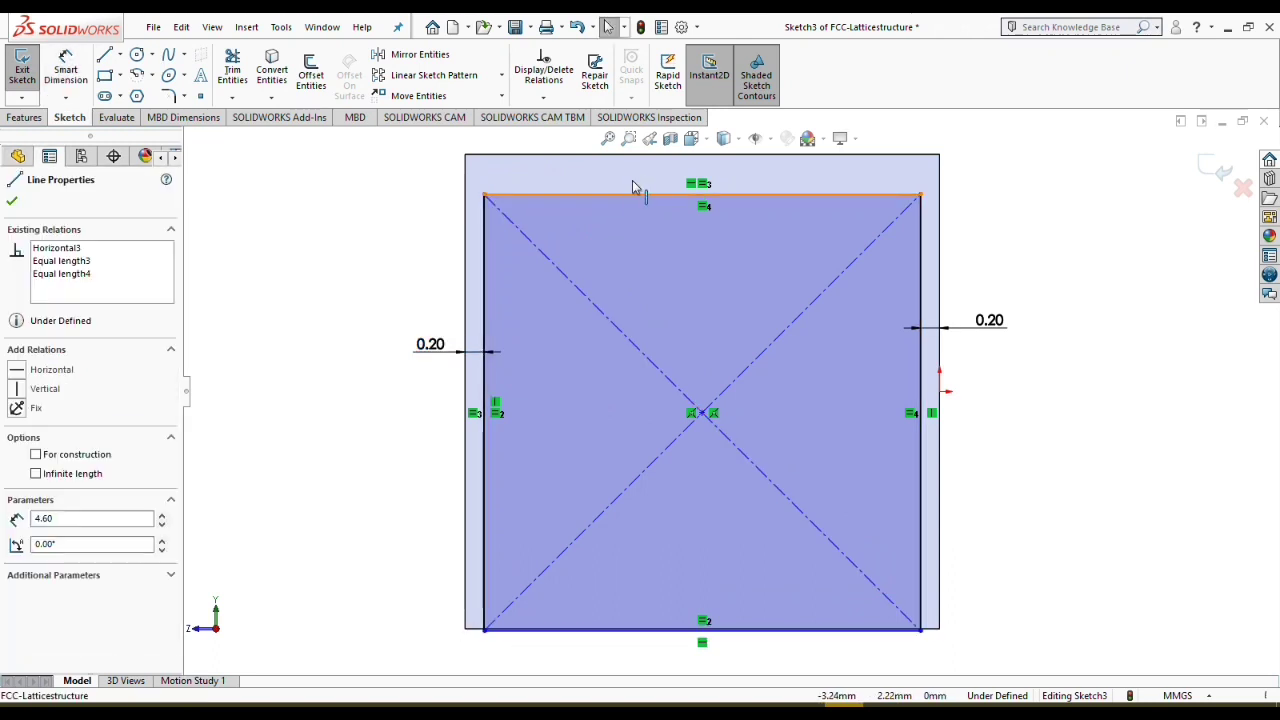
pyautogui.moveTo(628, 198)
pyautogui.mouseDown()
pyautogui.moveTo(634, 167)
pyautogui.moveTo(633, 179)
pyautogui.mouseUp()
# Step: Dimension the gap between the square's upper side and the face's upper edge to 0.2 mm
pyautogui.moveTo(320, 377); pyautogui.dragTo(314, 238, button='right')
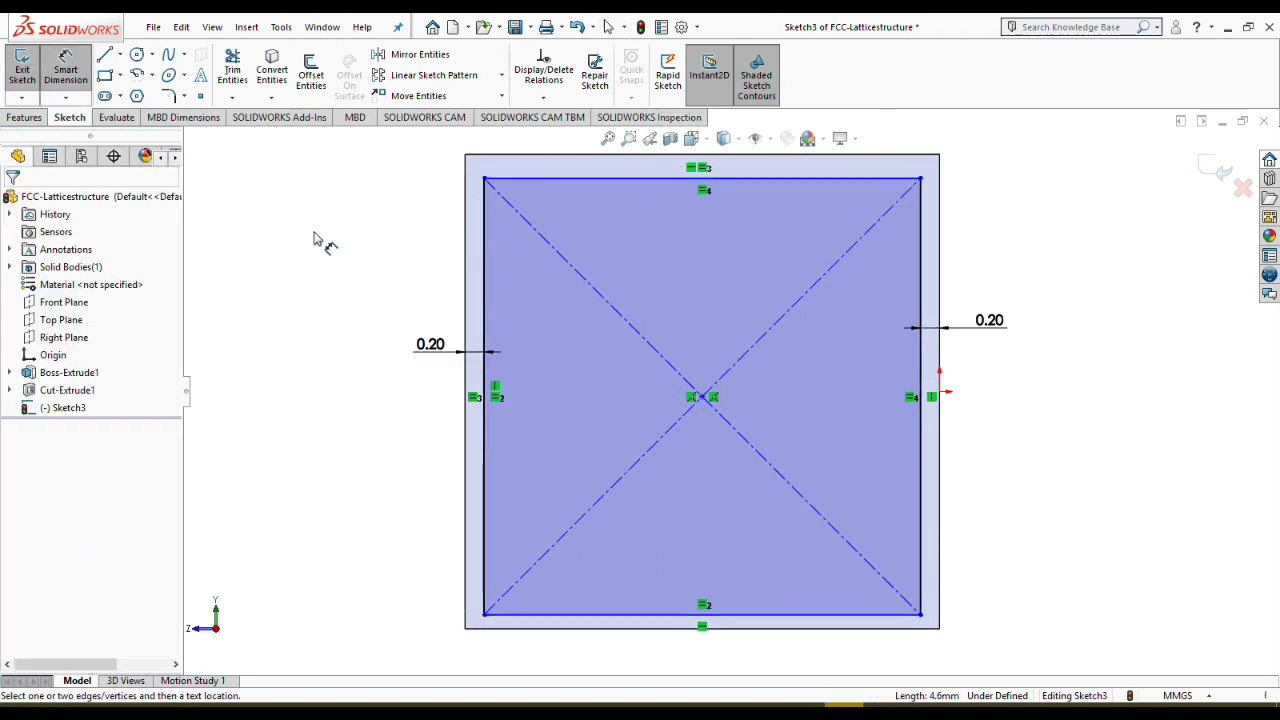
pyautogui.click(660, 180)
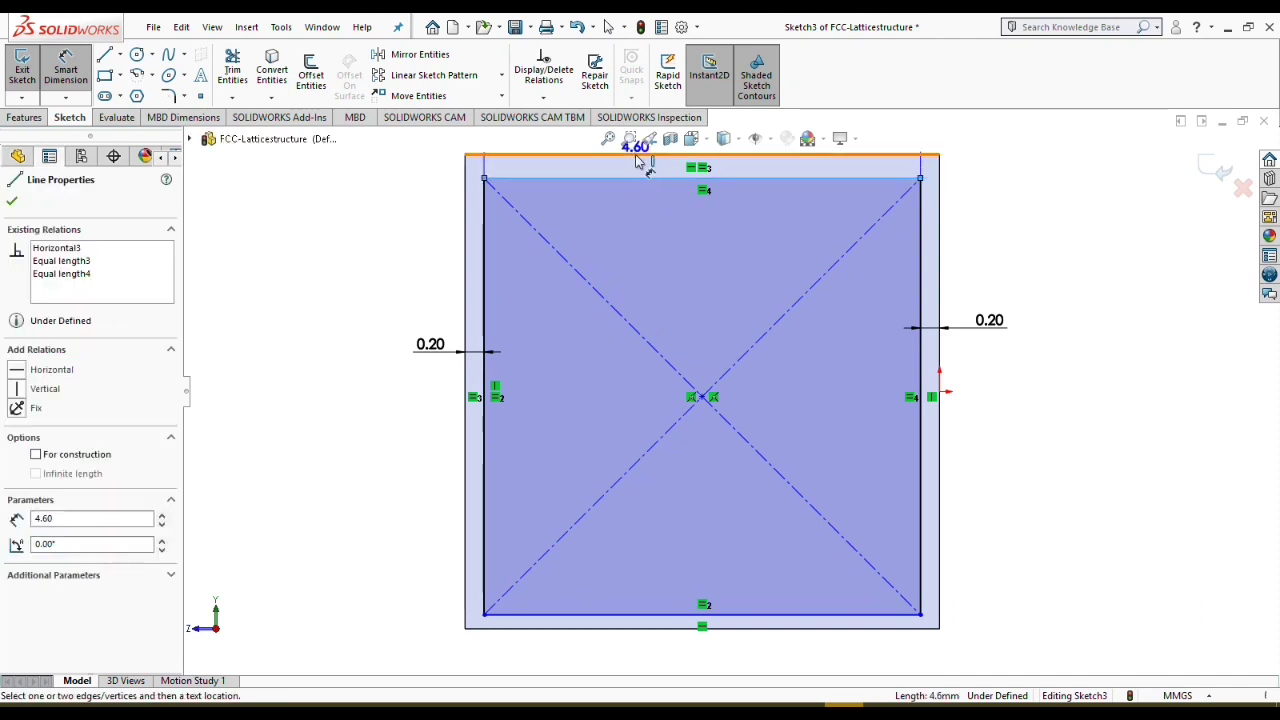
pyautogui.click(640, 155)
pyautogui.click(338, 212)
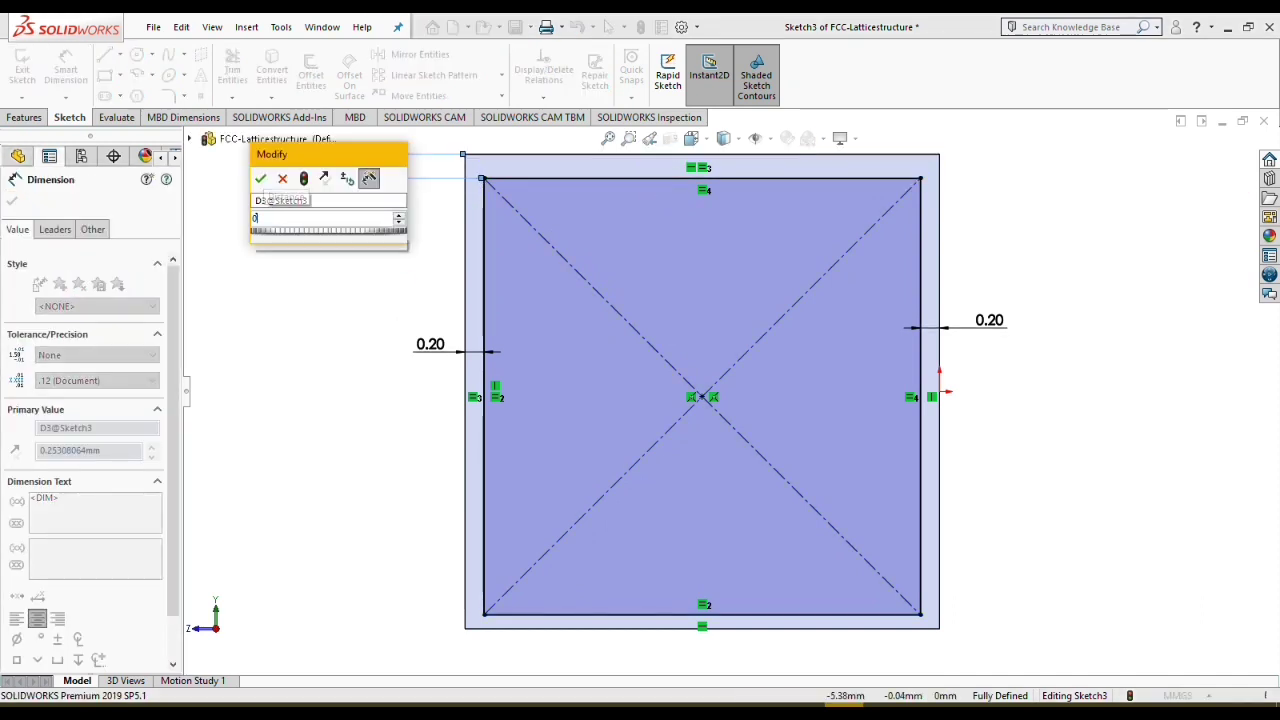
pyautogui.press('Return')
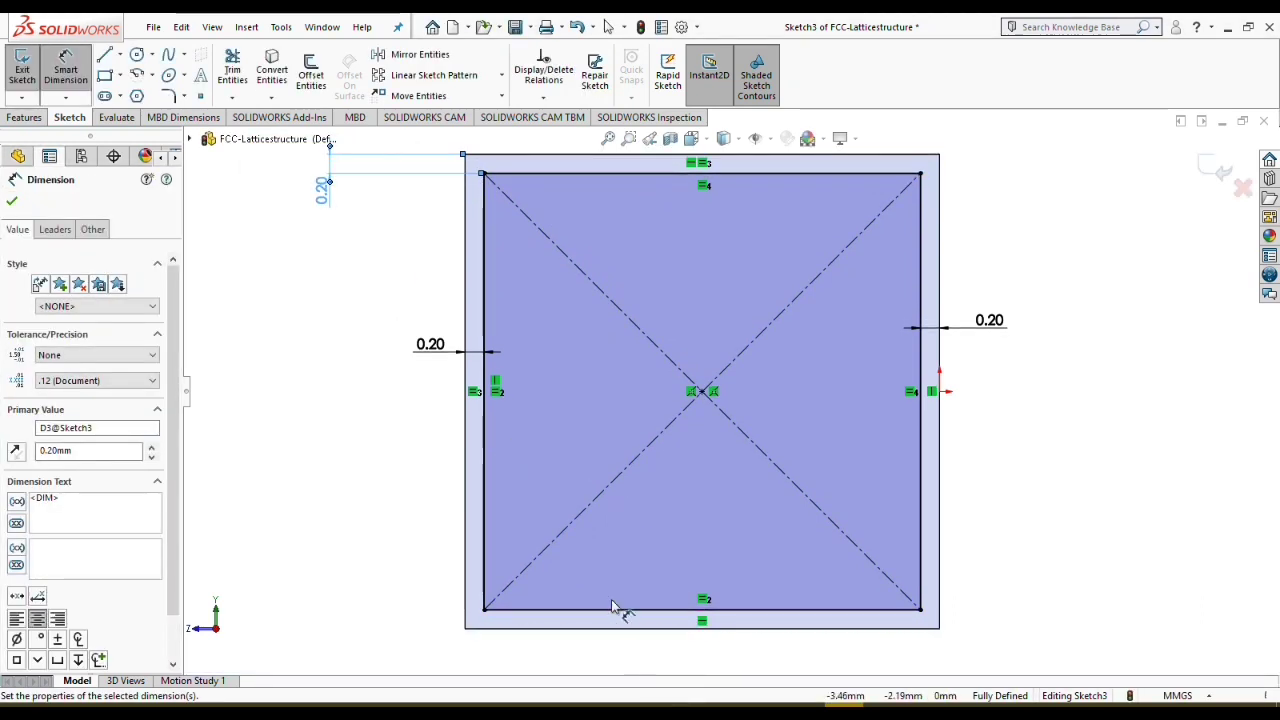
pyautogui.click(611, 609)
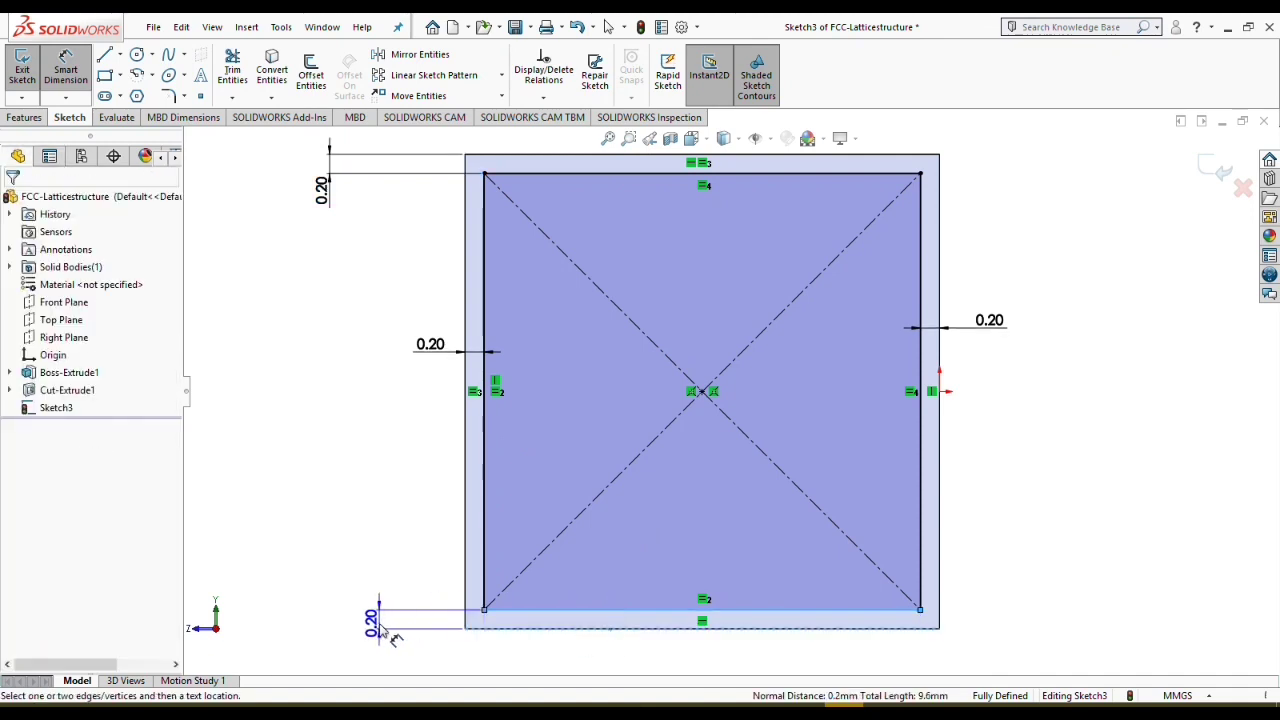
pyautogui.press('Escape')
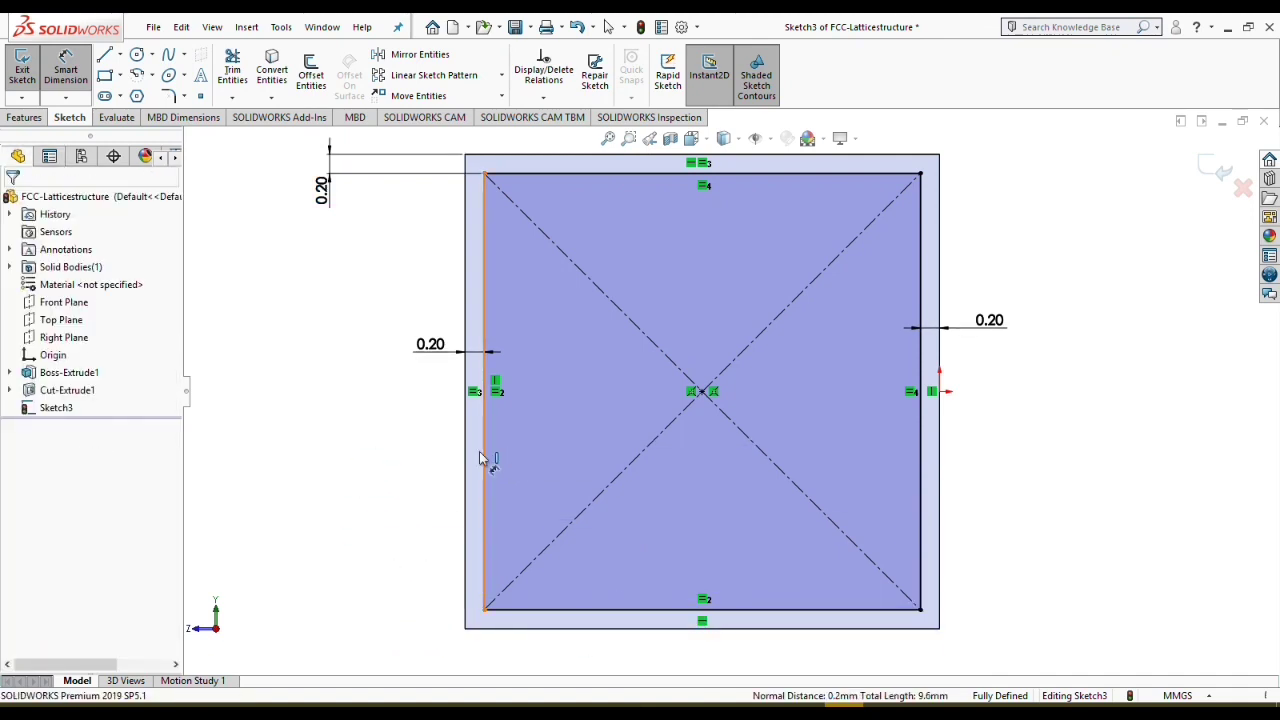
# Step: Cut the square out of the cube sideways with an Extruded Cut set to Through All
pyautogui.click(26, 117)
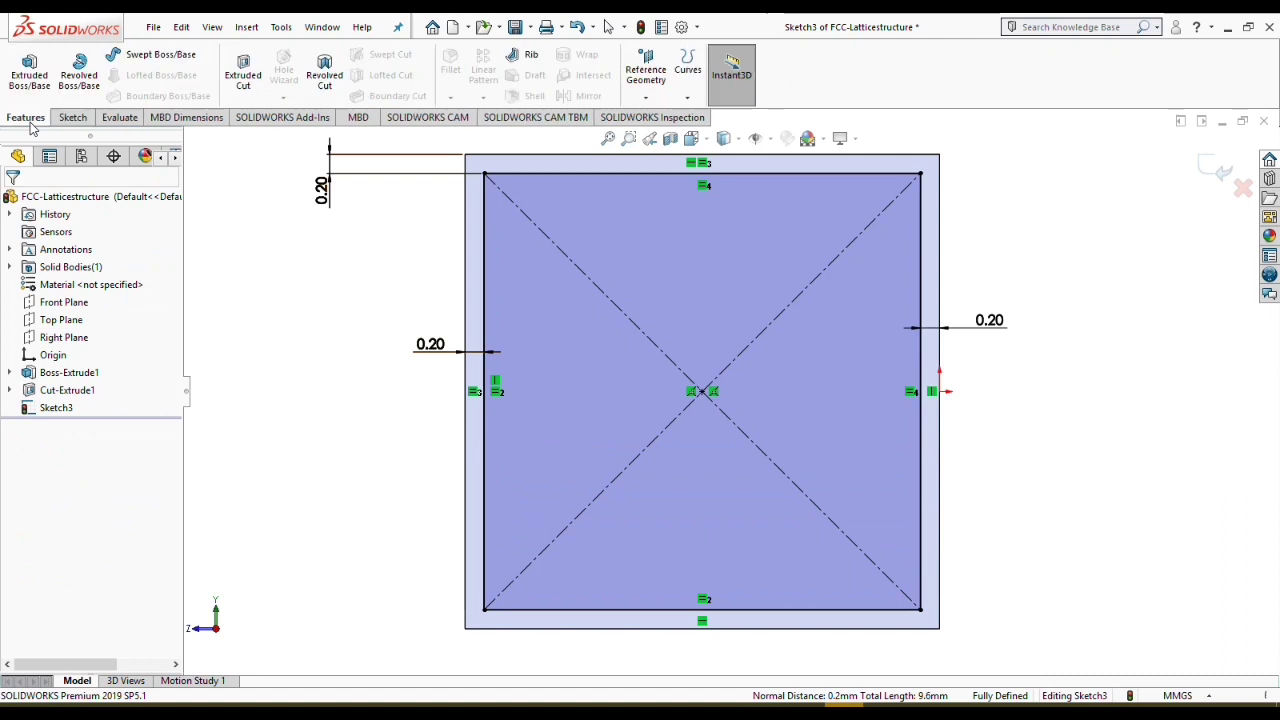
pyautogui.click(243, 75)
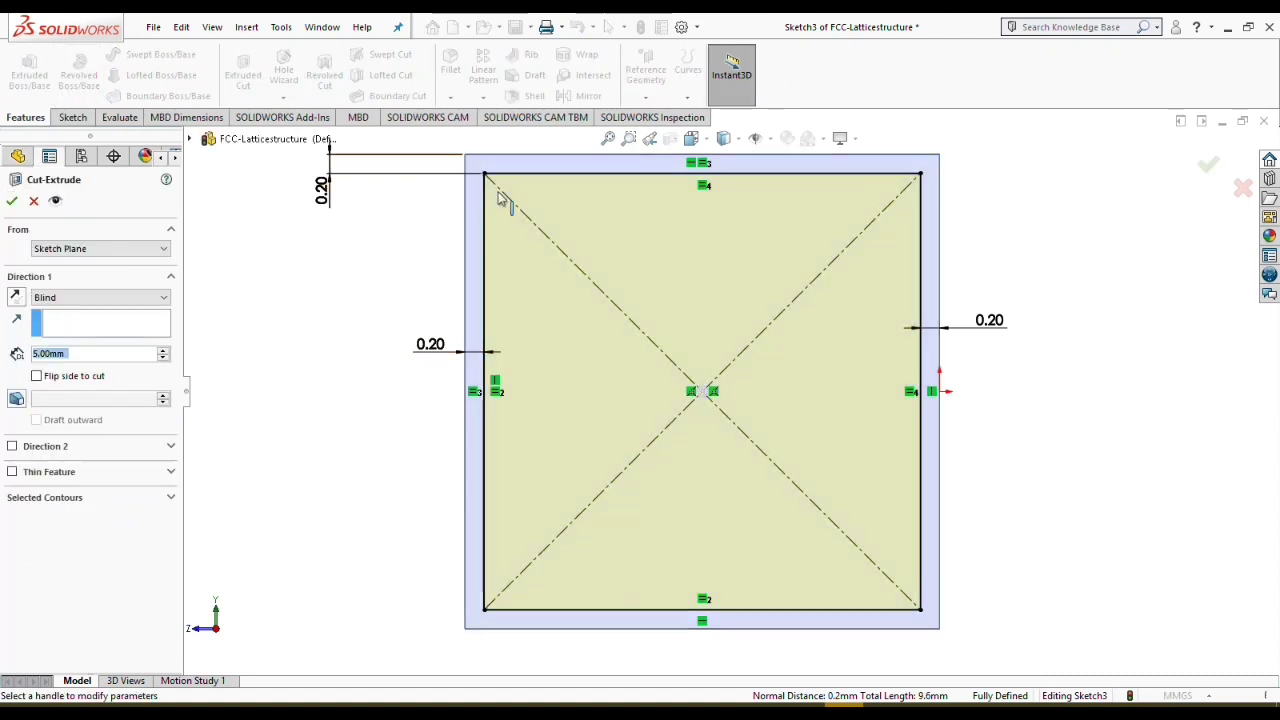
pyautogui.click(122, 298)
pyautogui.click(60, 322)
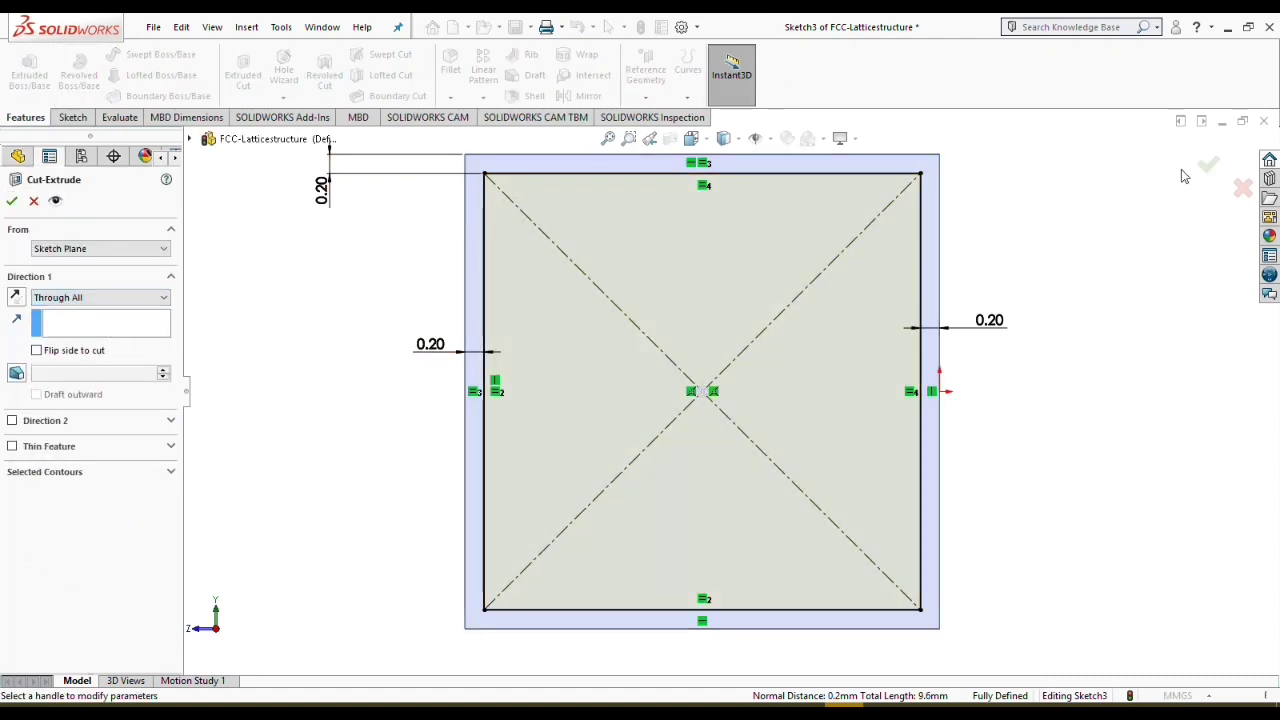
pyautogui.click(1209, 163)
# Step: Sketch a center rectangle about 3.8 by 4 mm near the middle of the cube's top face
pyautogui.press('space')
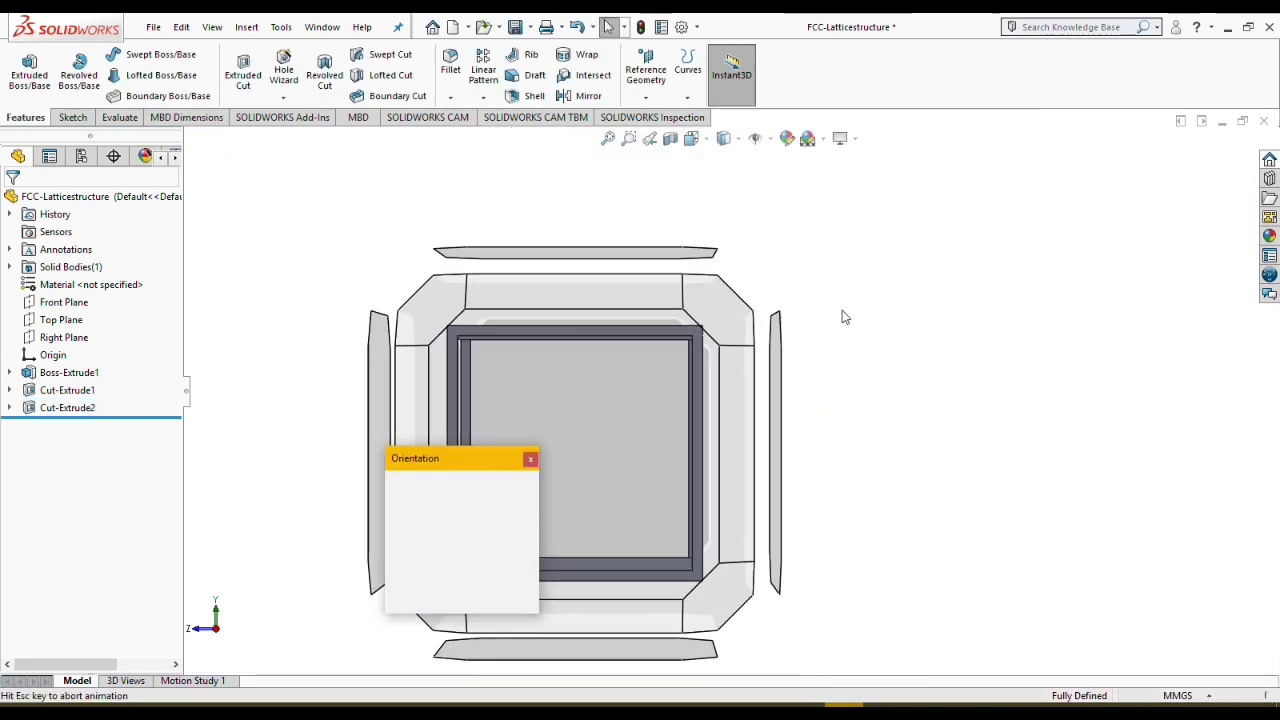
pyautogui.click(689, 318)
pyautogui.click(710, 271)
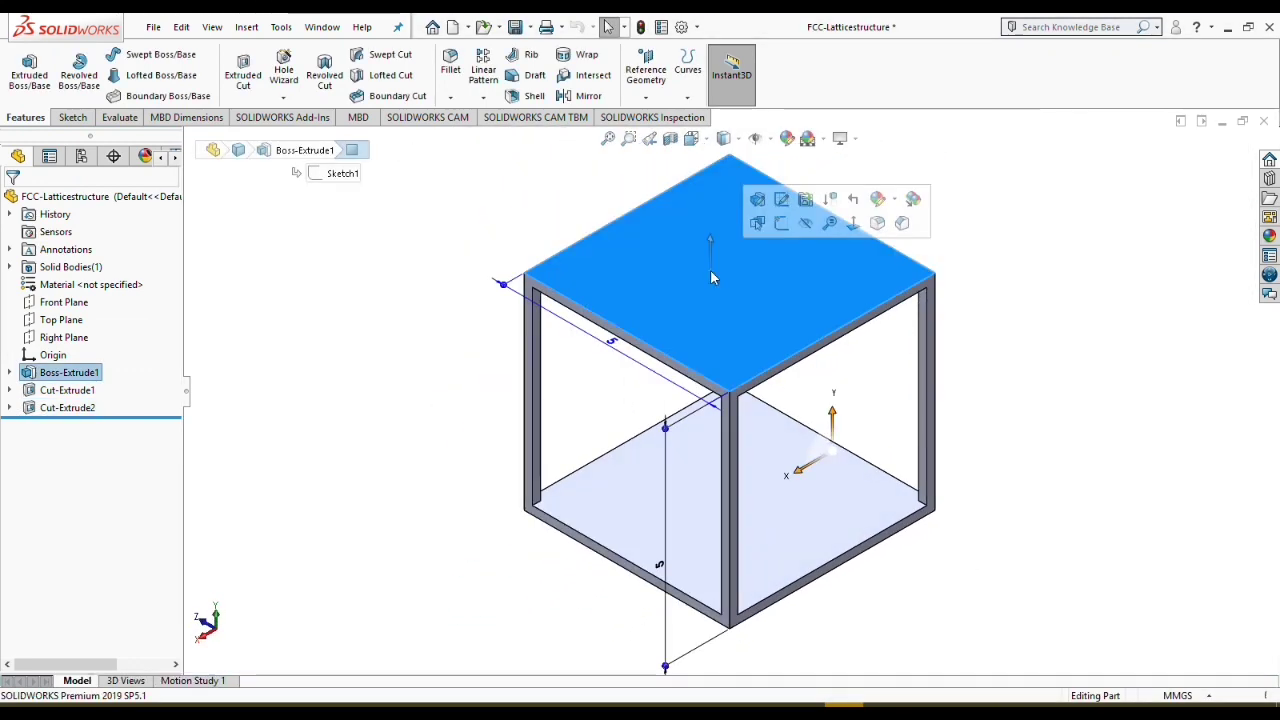
pyautogui.hotkey('ctrl', '8')
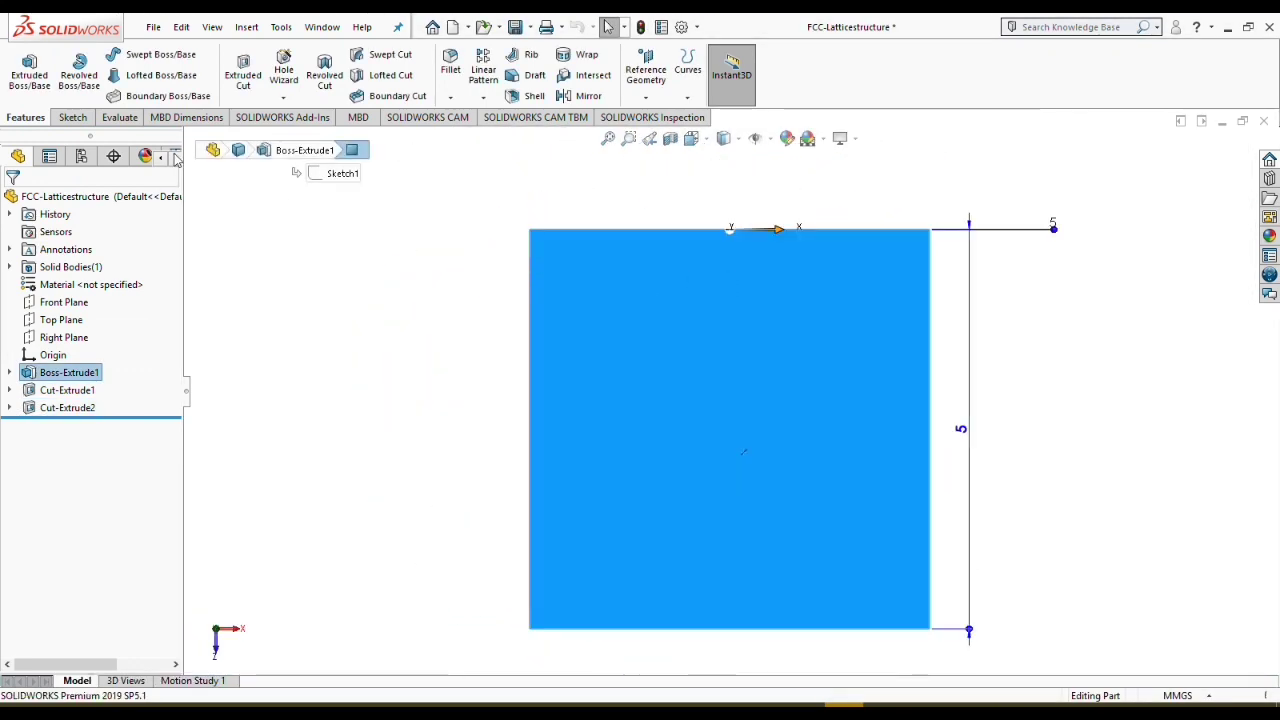
pyautogui.click(80, 117)
pyautogui.click(108, 75)
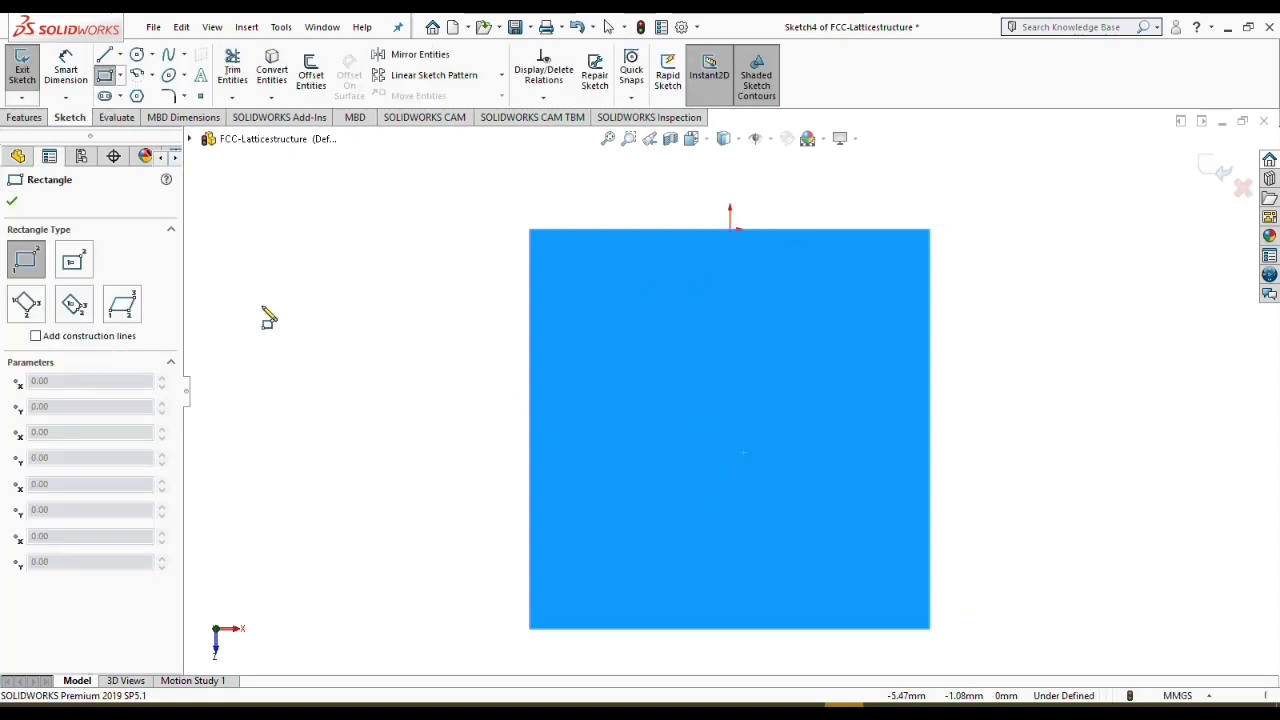
pyautogui.click(74, 263)
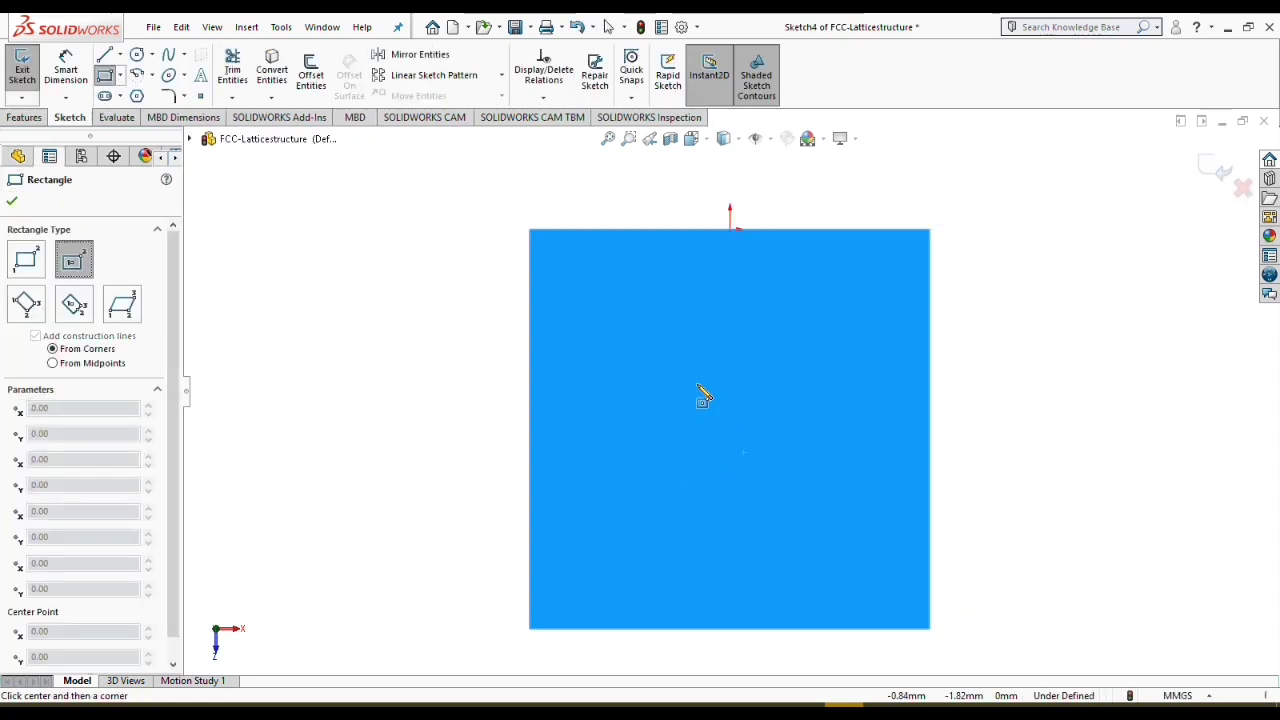
pyautogui.click(730, 437)
pyautogui.click(882, 274)
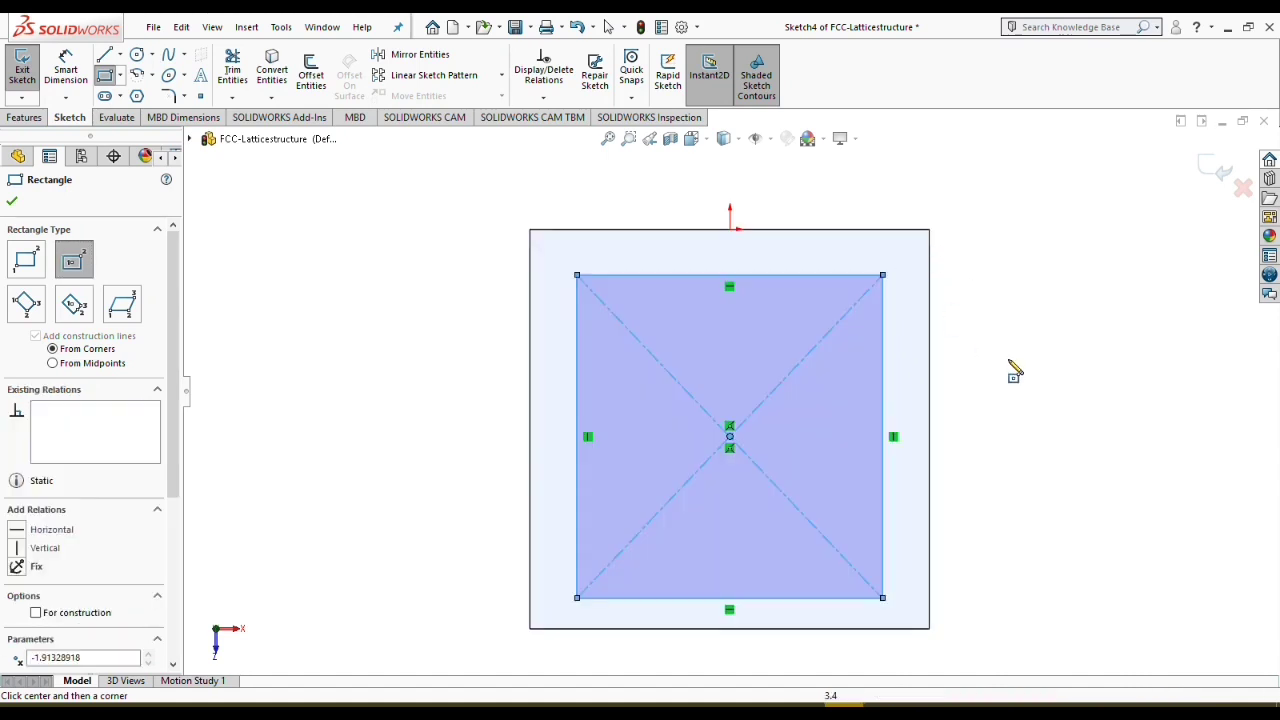
# Step: Dimension the gap between the top-face rectangle's right side and the cube's right edge to 0.2 mm
pyautogui.moveTo(1009, 361); pyautogui.dragTo(960, 269, button='right')
pyautogui.click(886, 355)
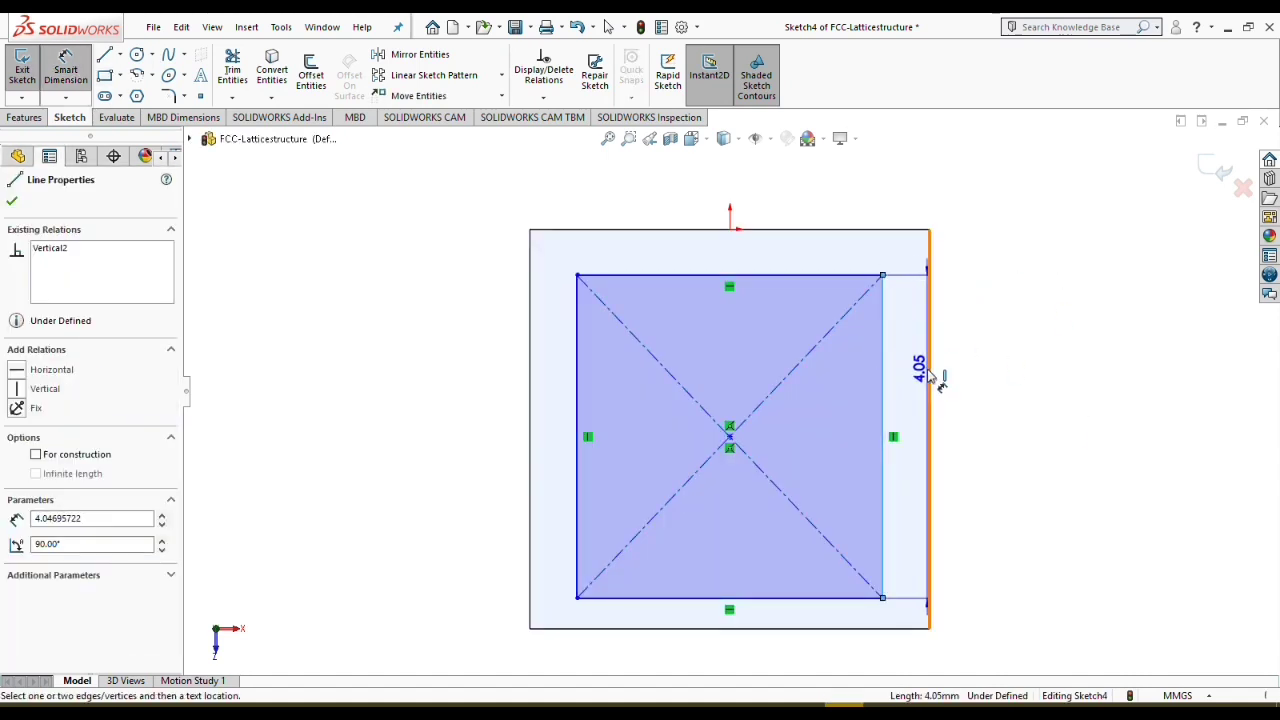
pyautogui.click(929, 368)
pyautogui.click(1022, 410)
pyautogui.write('0.2')
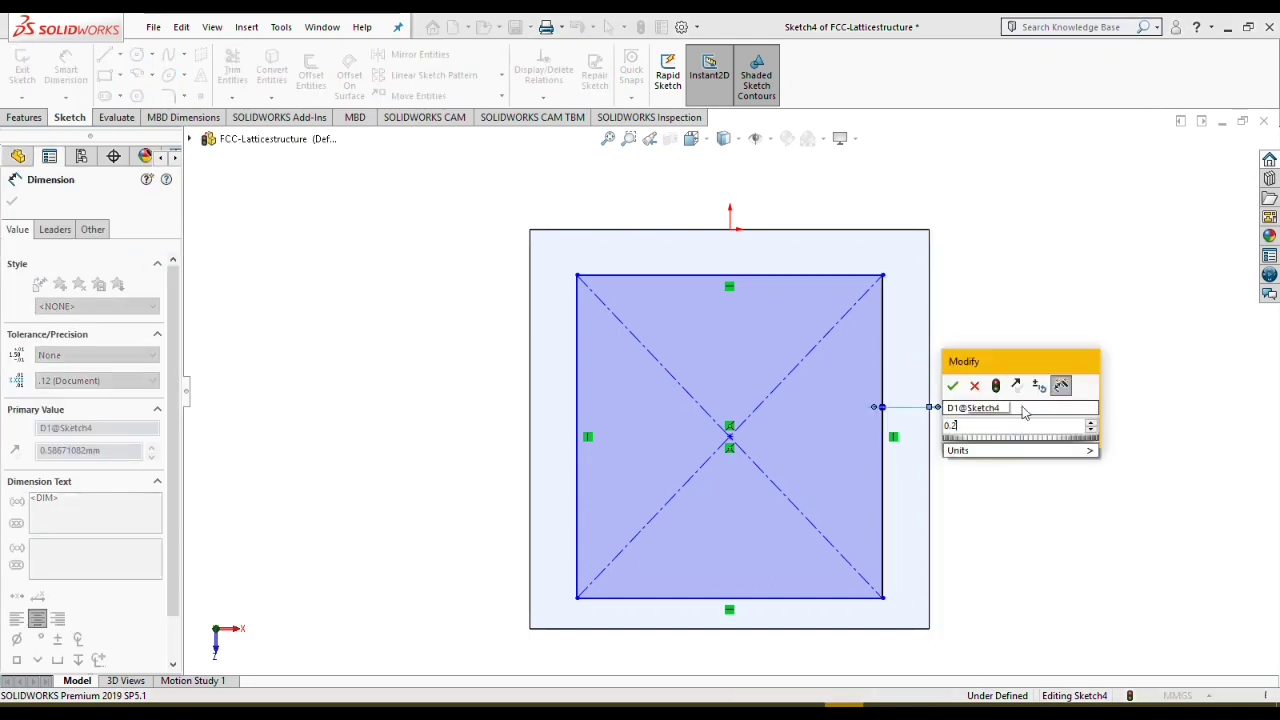
pyautogui.press('Return')
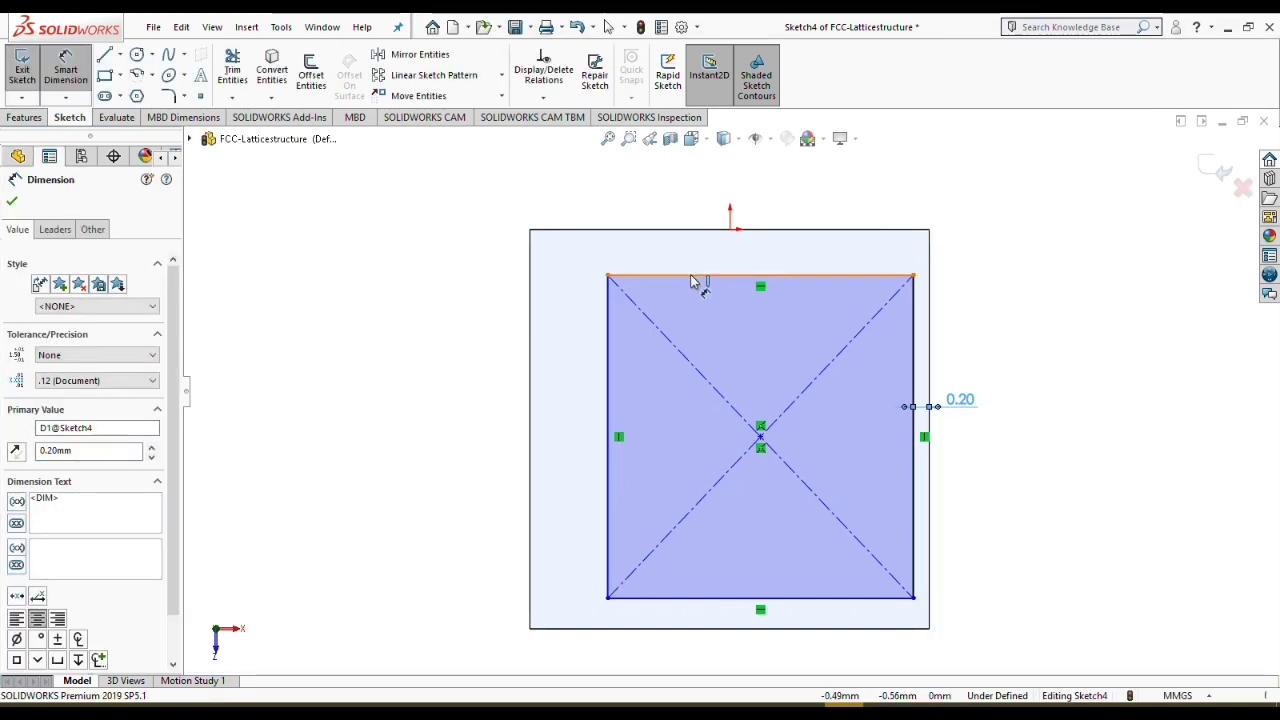
# Step: Dimension the gap between the rectangle's upper side and the top face's upper edge to 0.2 mm
pyautogui.click(690, 282)
pyautogui.click(680, 230)
pyautogui.click(397, 254)
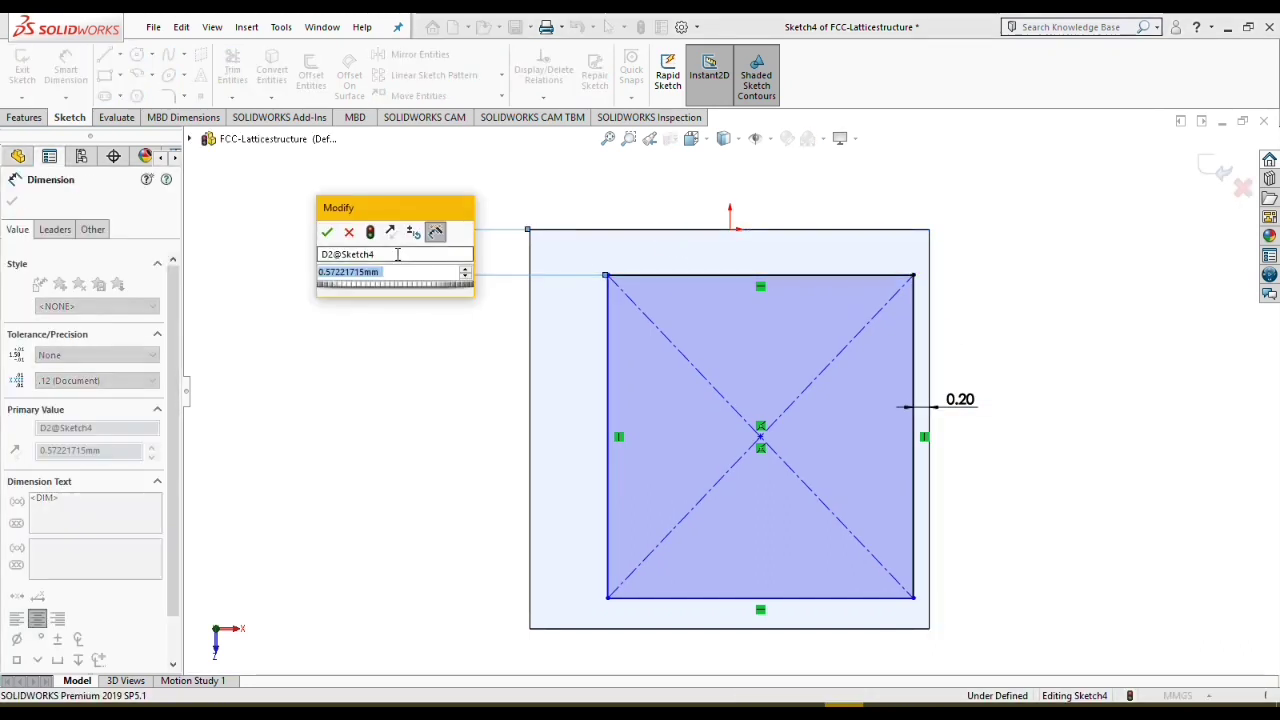
pyautogui.write('0.2')
pyautogui.press('Return')
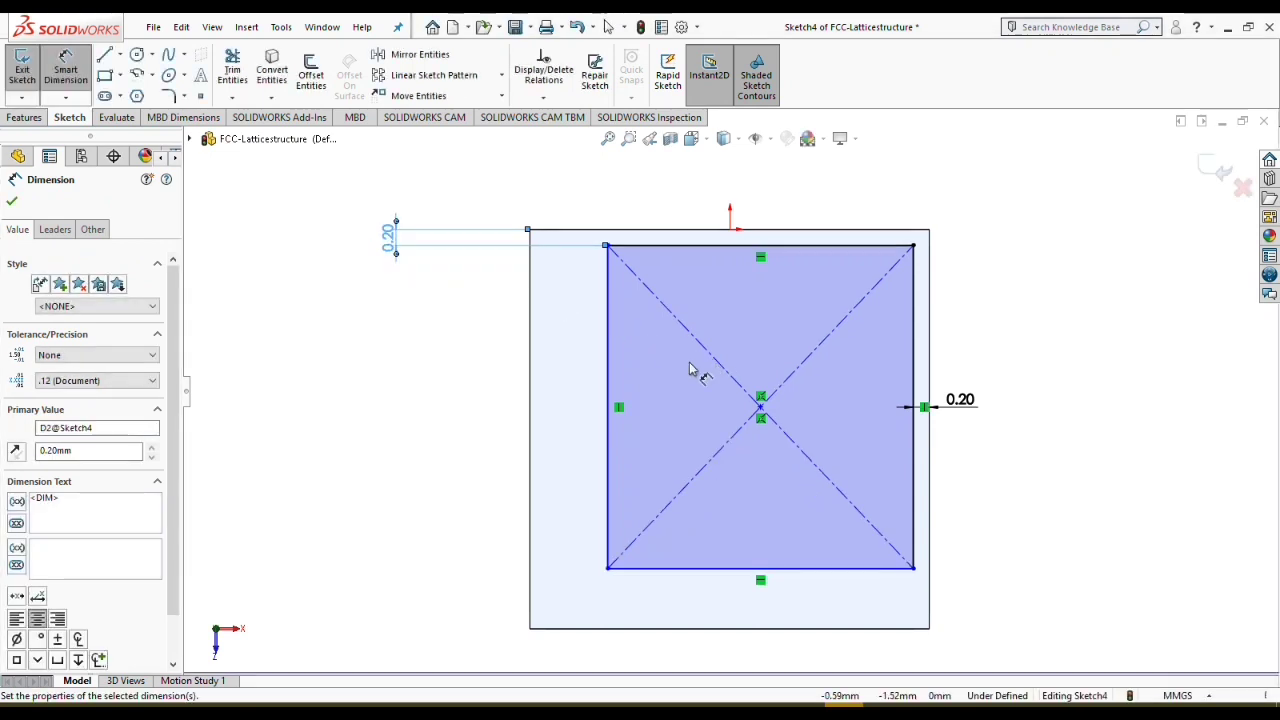
# Step: Dimension the gap between the rectangle's left side and the cube's left edge to 0.2 mm
pyautogui.click(607, 366)
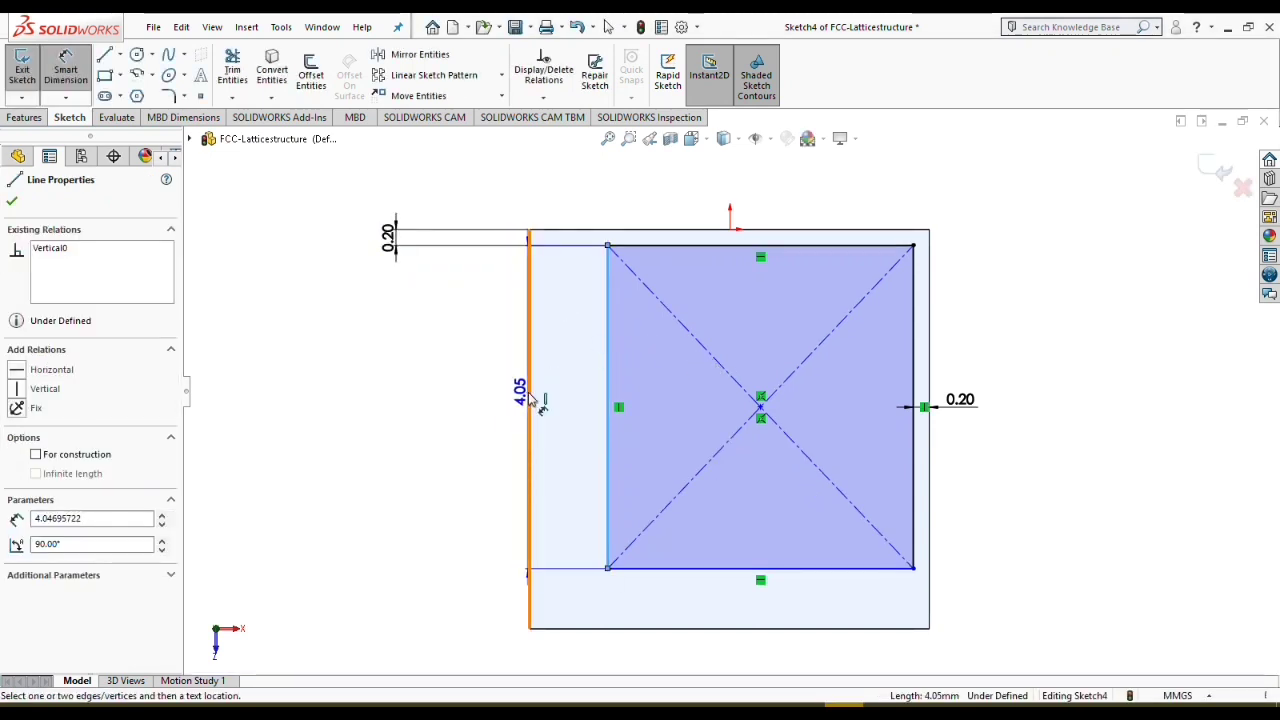
pyautogui.click(529, 394)
pyautogui.click(385, 429)
pyautogui.write('2')
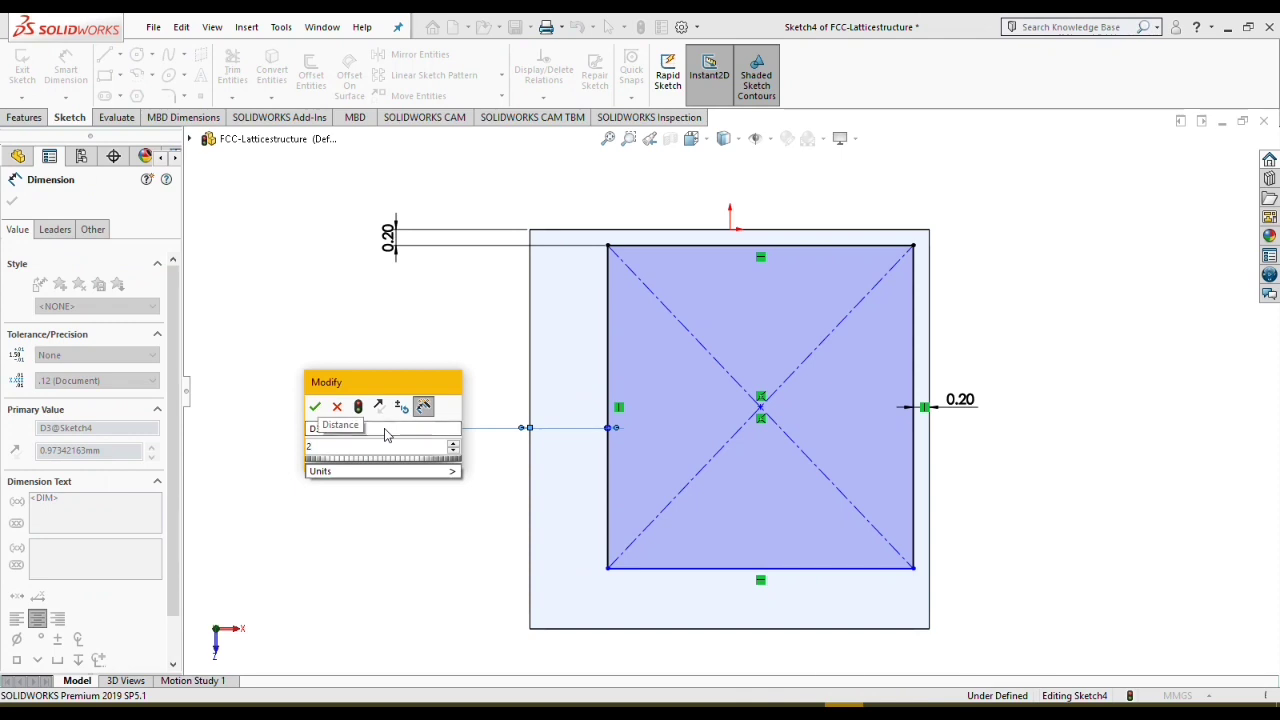
pyautogui.press('BackSpace')
pyautogui.write('0.2')
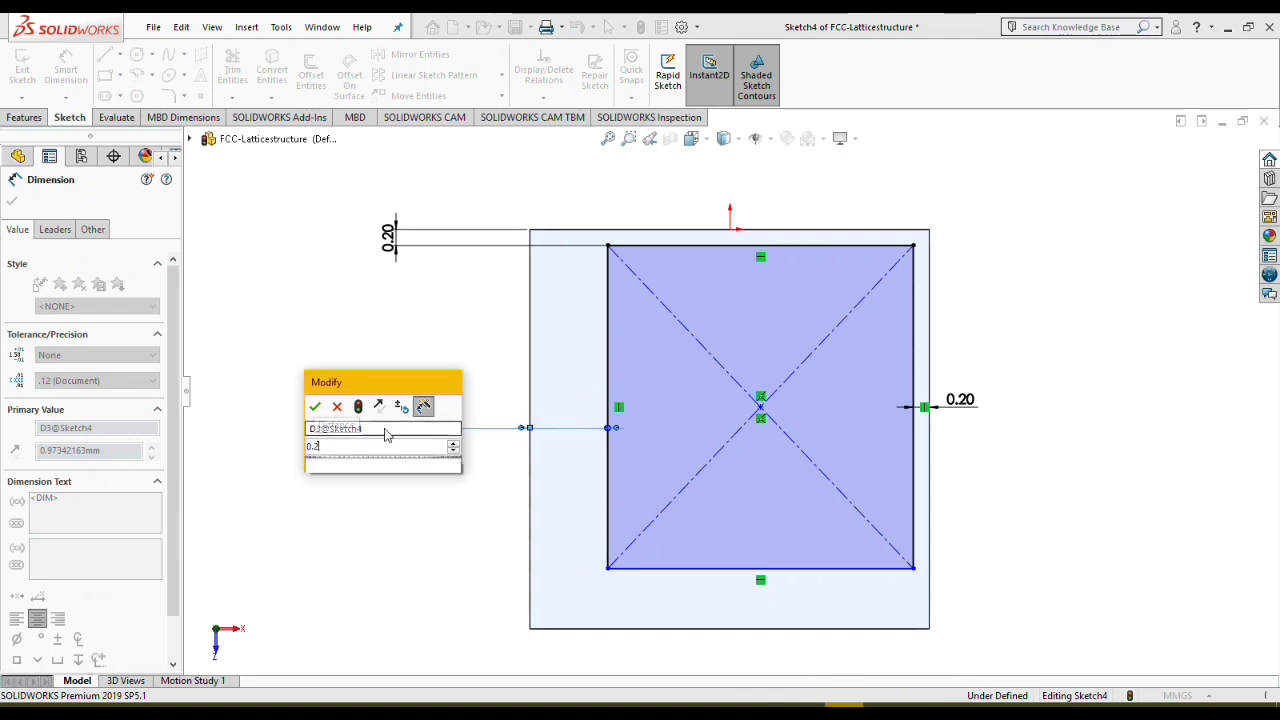
pyautogui.press('Return')
# Step: Dimension the gap between the rectangle's lower side and the face's lower edge to 0.2 mm
pyautogui.click(827, 569)
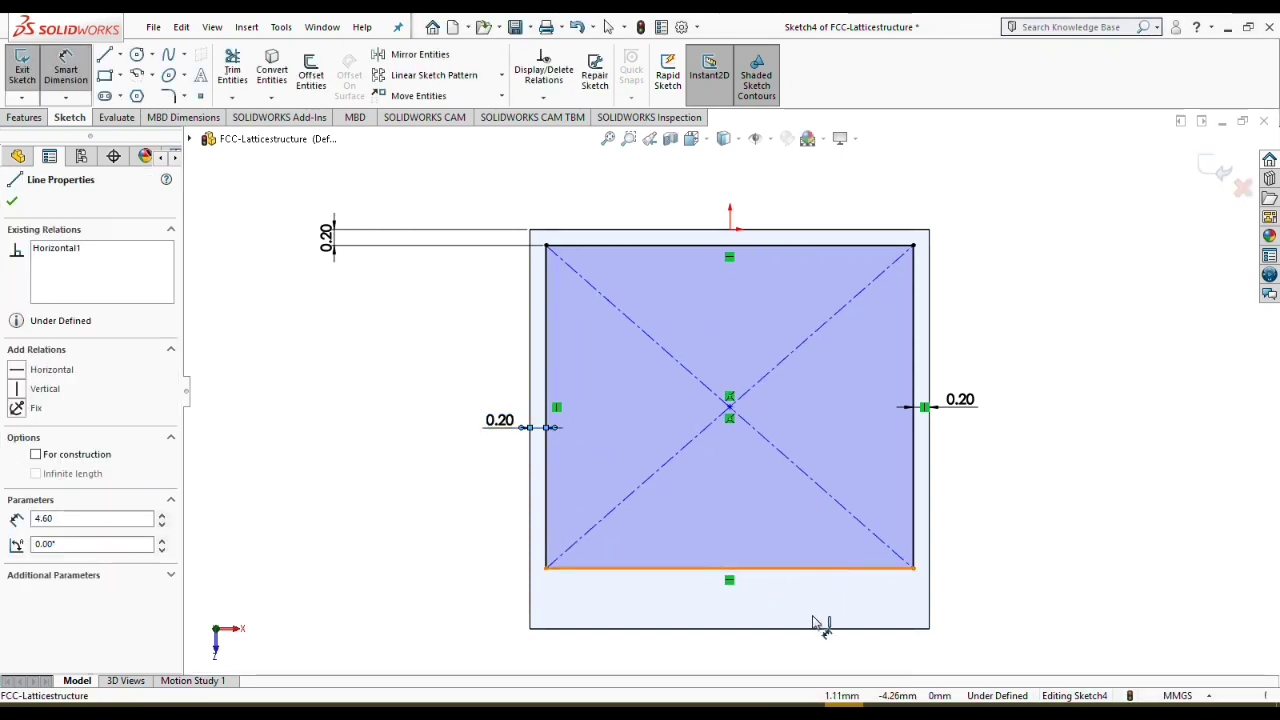
pyautogui.click(820, 628)
pyautogui.click(340, 598)
pyautogui.write('0.2')
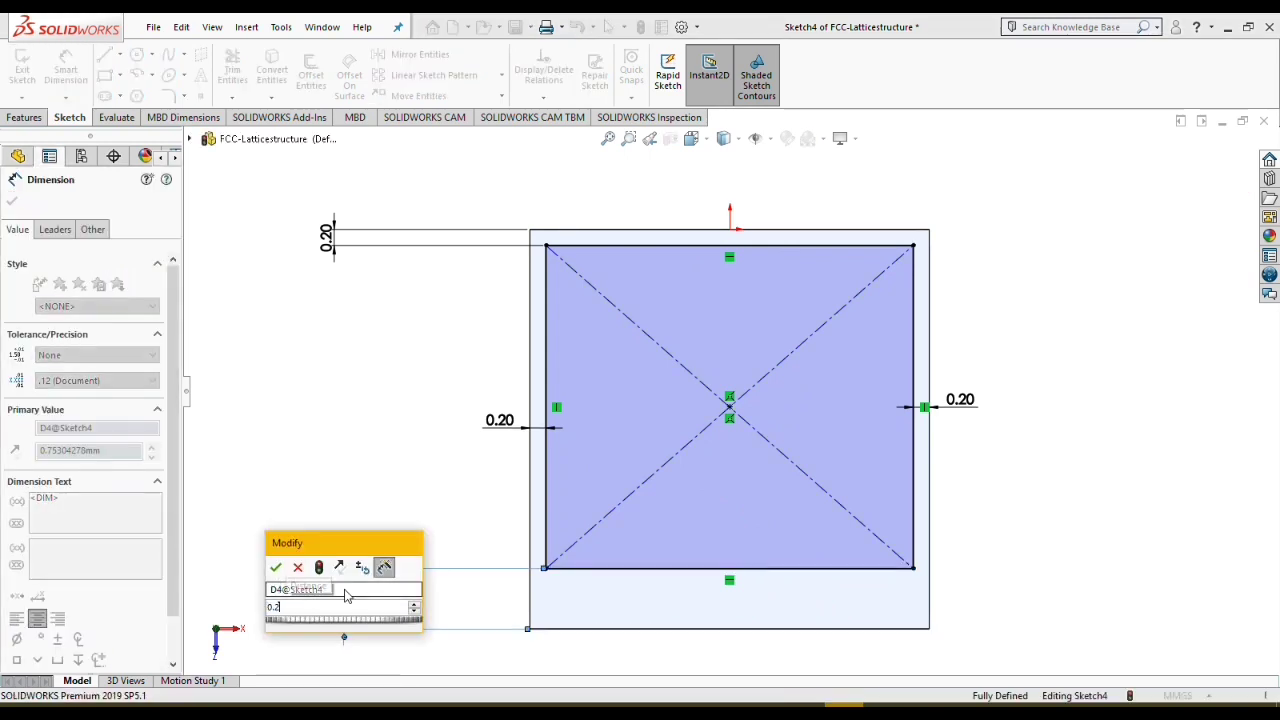
pyautogui.press('Return')
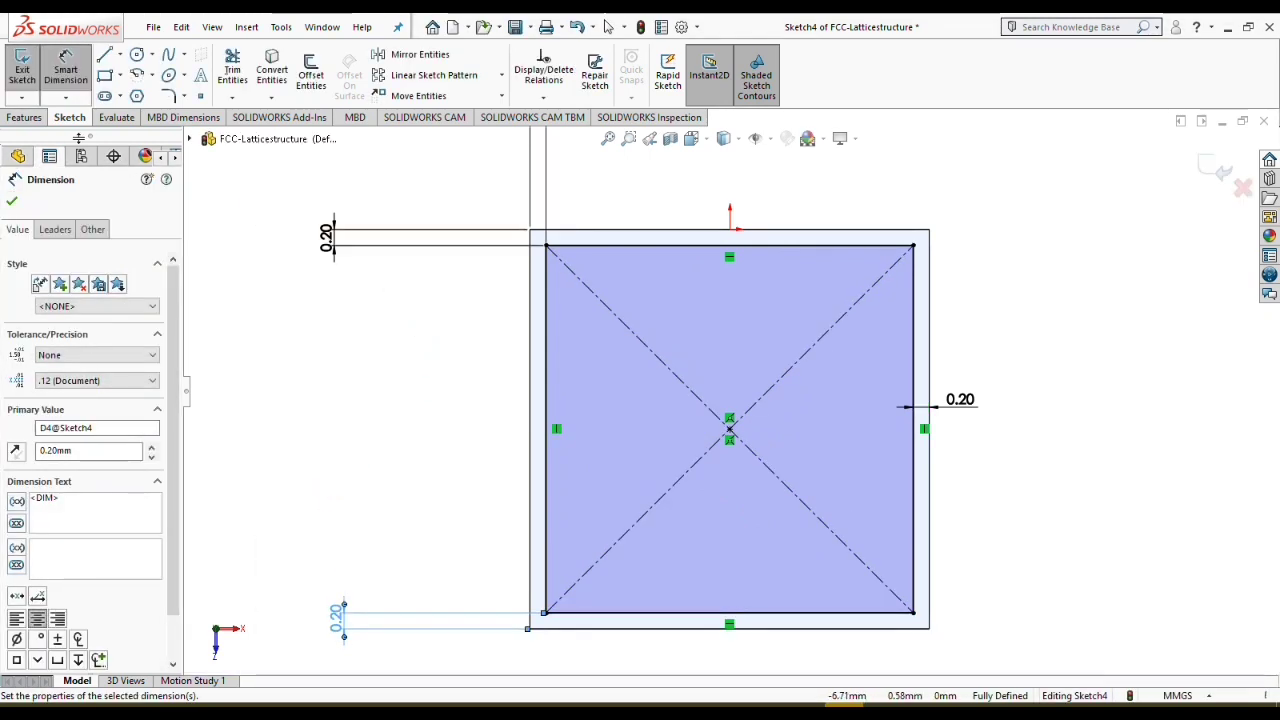
# Step: Cut the top-face rectangle through the cube with an Extruded Cut set to Through All
pyautogui.click(30, 117)
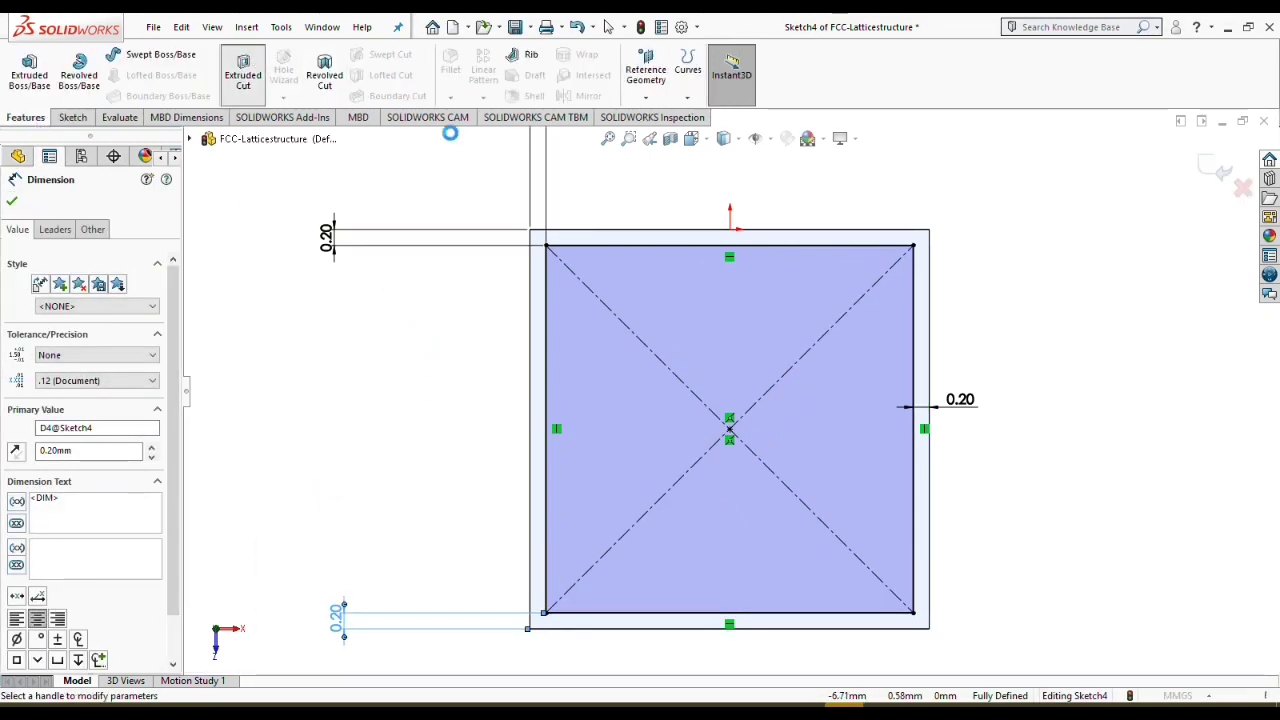
pyautogui.click(243, 72)
pyautogui.click(100, 297)
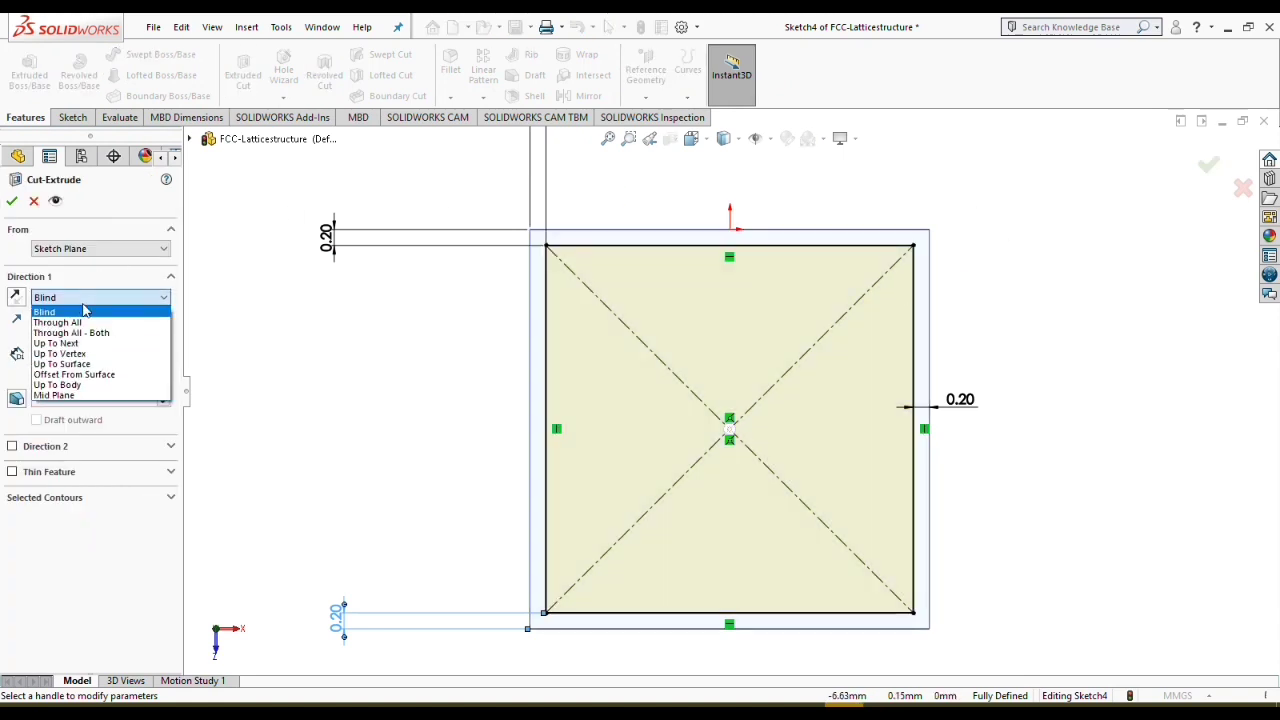
pyautogui.click(90, 321)
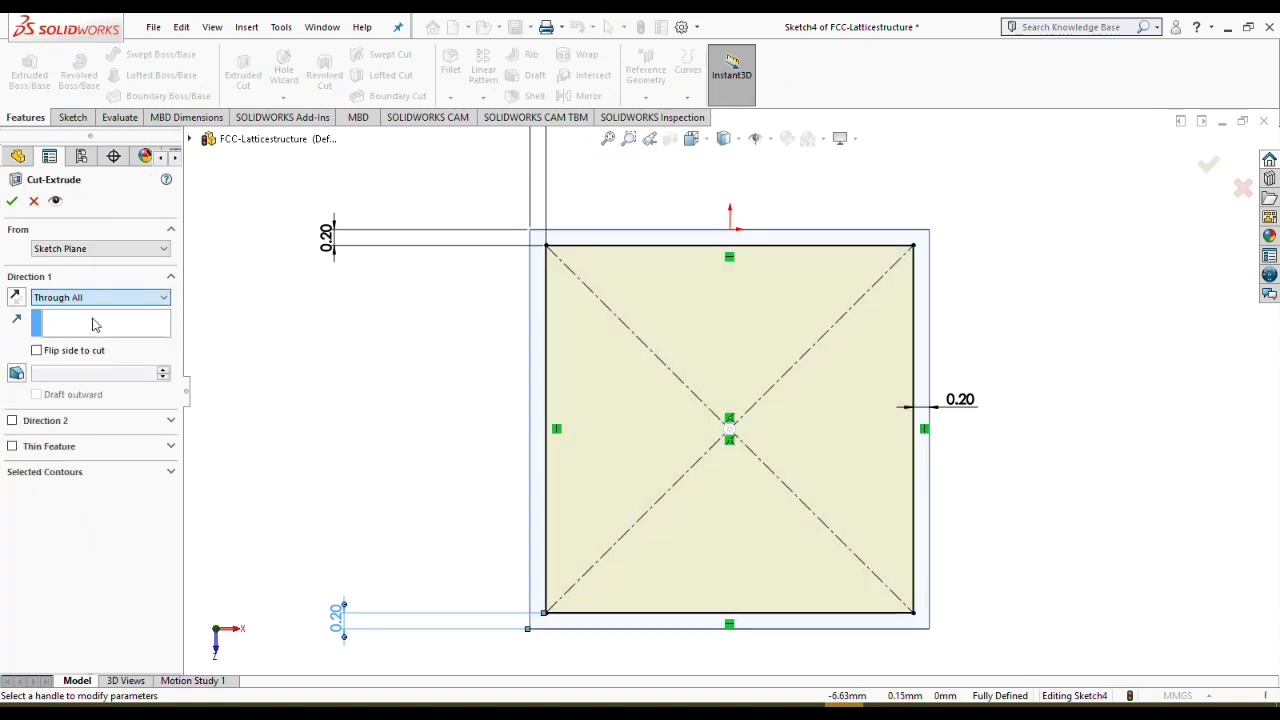
pyautogui.click(1209, 165)
# Step: Create a reference plane coincident with the two diagonally opposite inner edges of one frame strut
pyautogui.press('space')
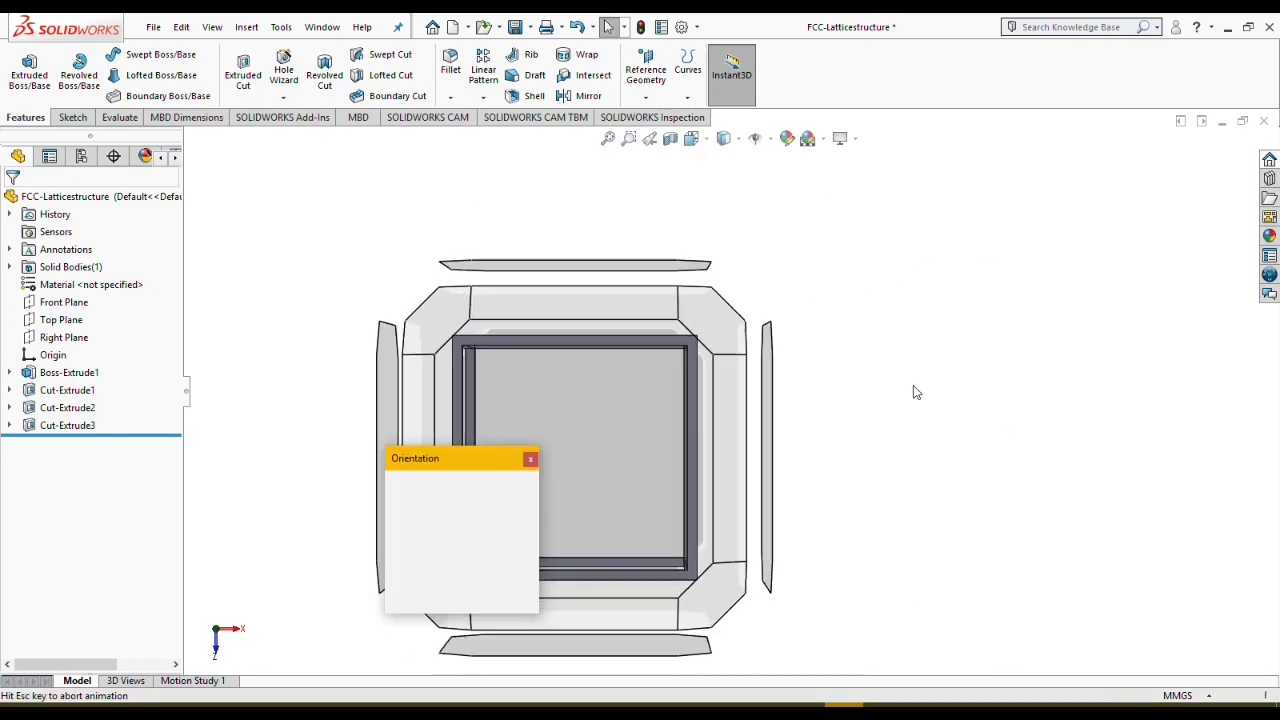
pyautogui.click(680, 338)
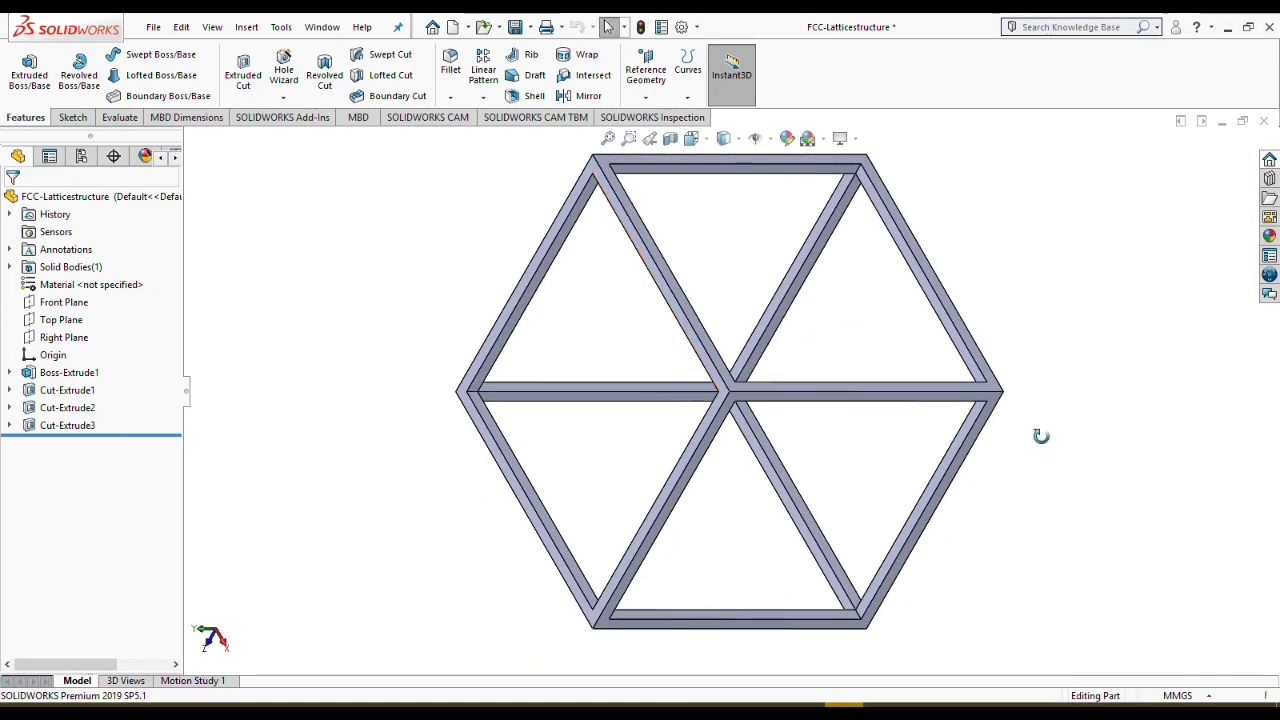
pyautogui.moveTo(1092, 219); pyautogui.dragTo(590, 215, button='middle')
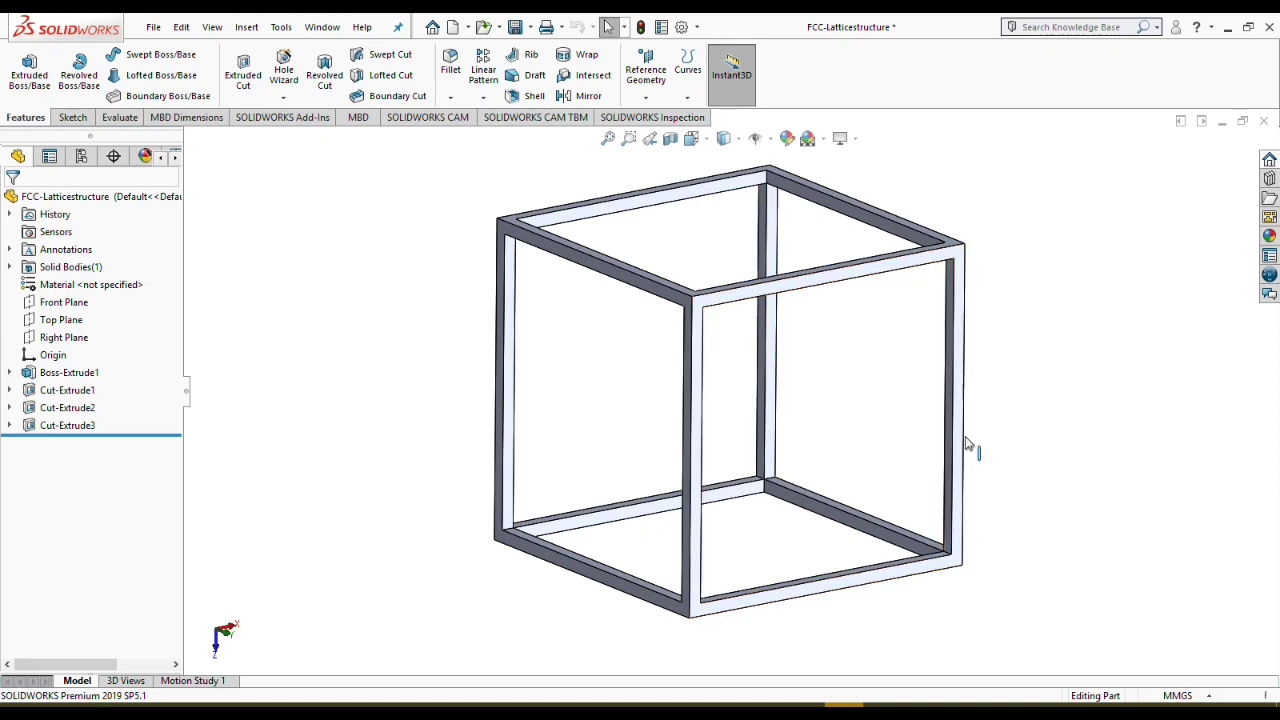
pyautogui.moveTo(971, 423); pyautogui.dragTo(978, 360, button='middle')
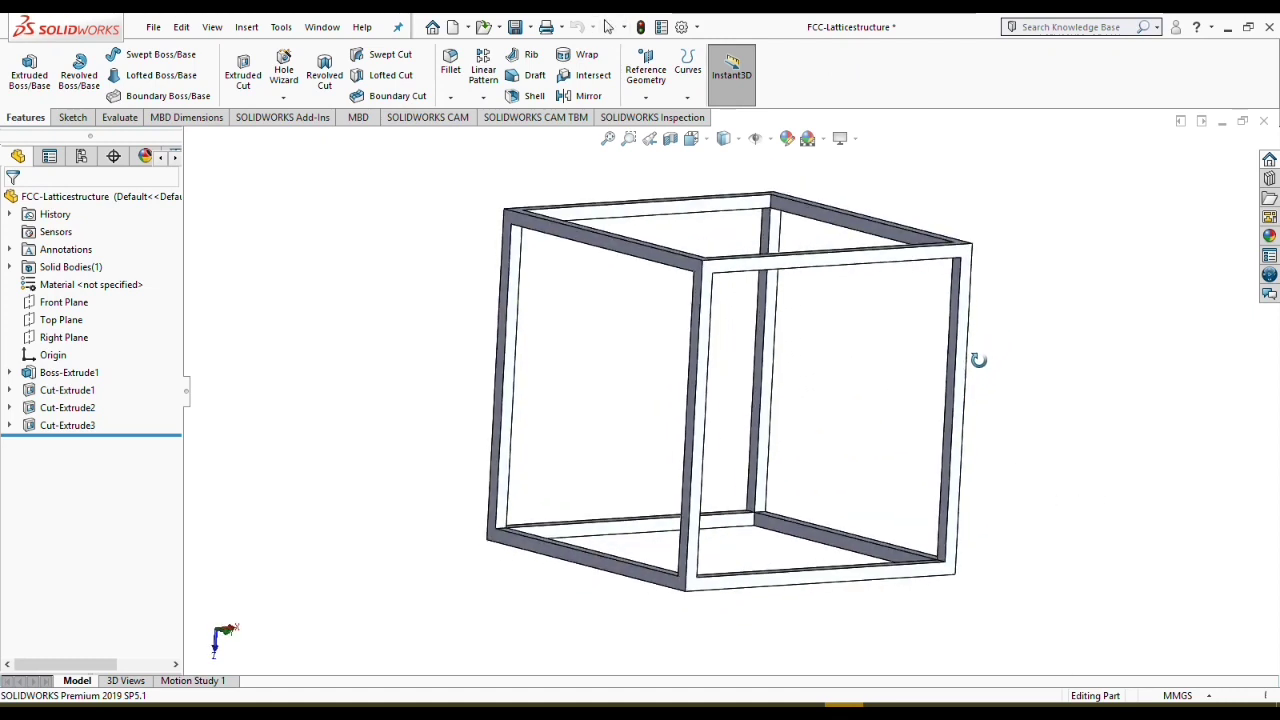
pyautogui.moveTo(593, 488); pyautogui.dragTo(693, 545, button='middle')
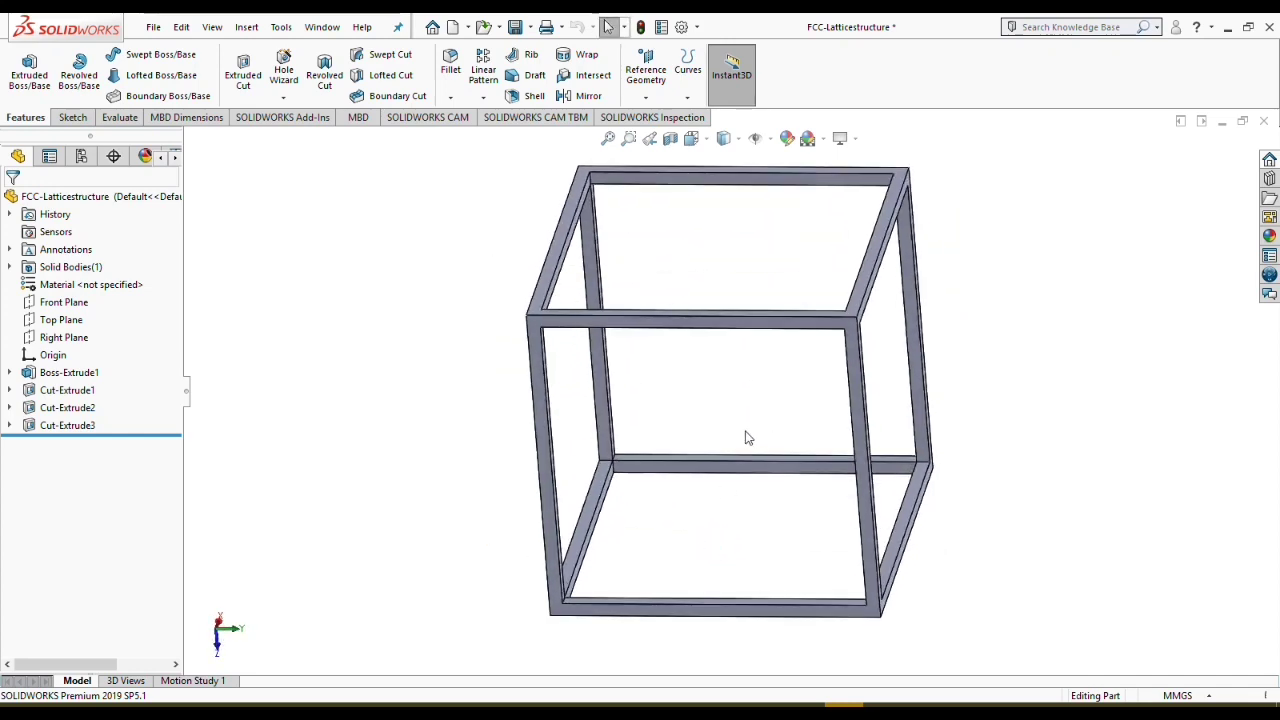
pyautogui.click(640, 98)
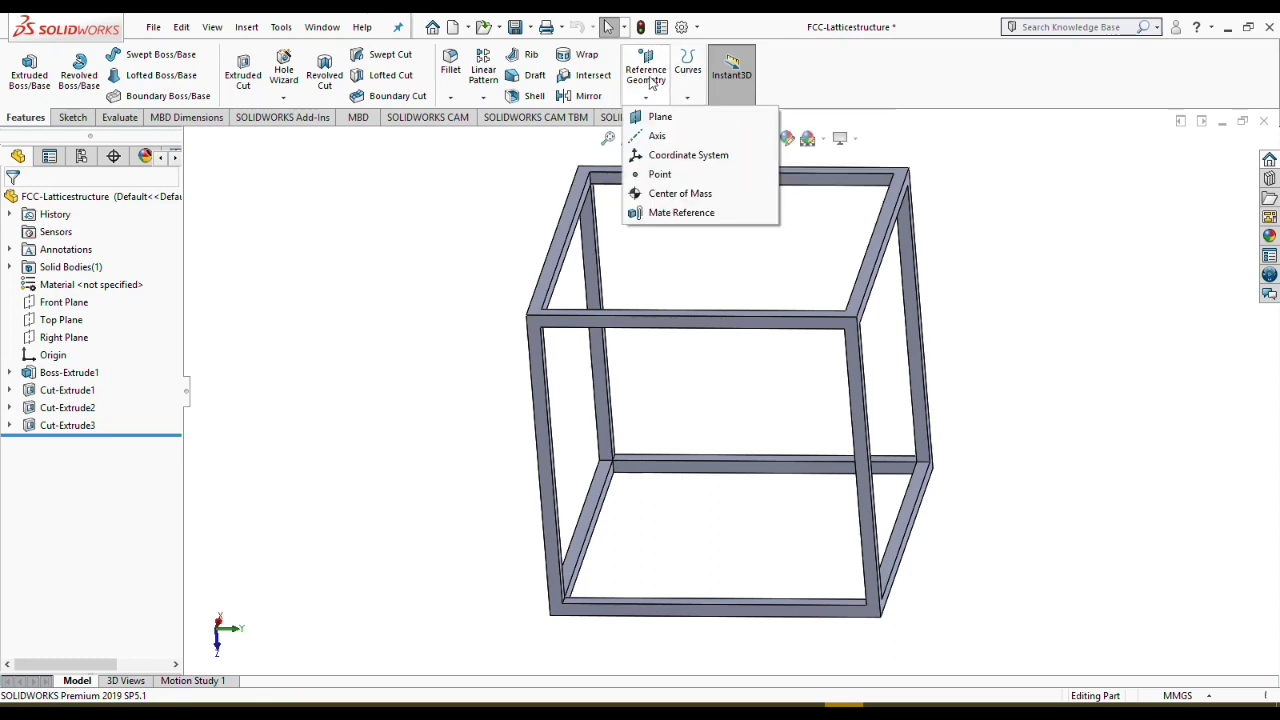
pyautogui.click(666, 118)
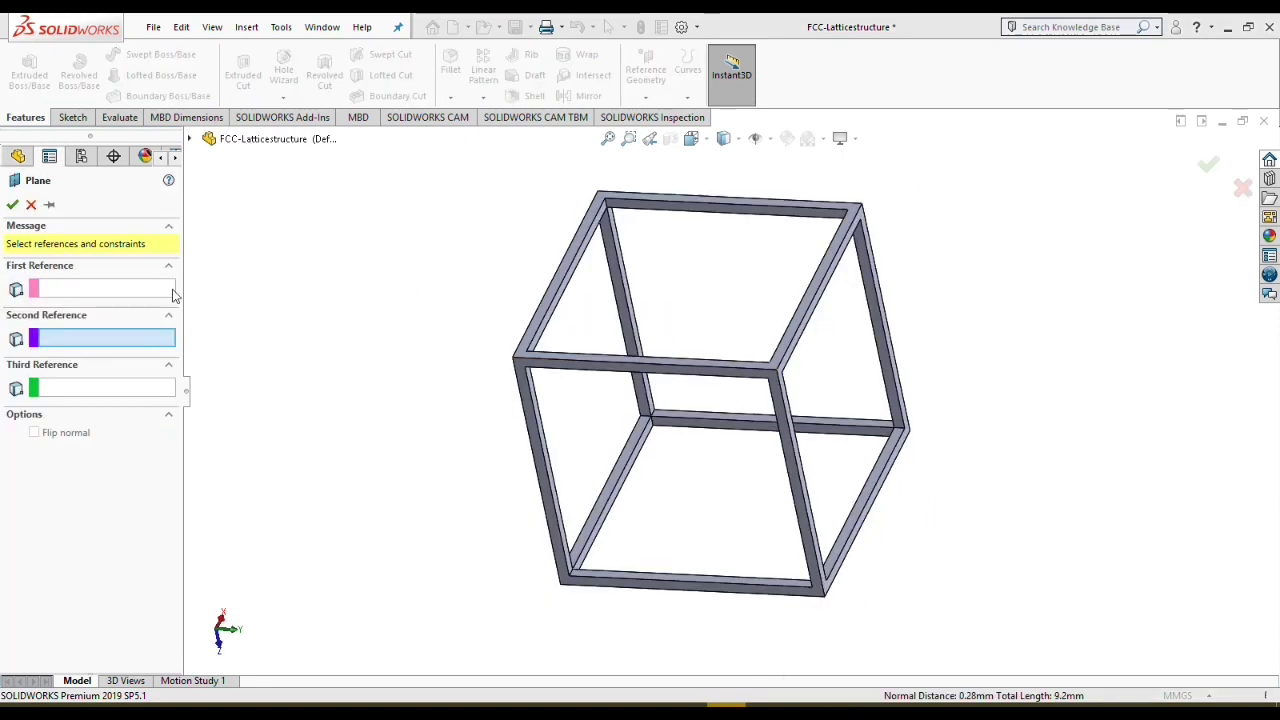
pyautogui.click(105, 287)
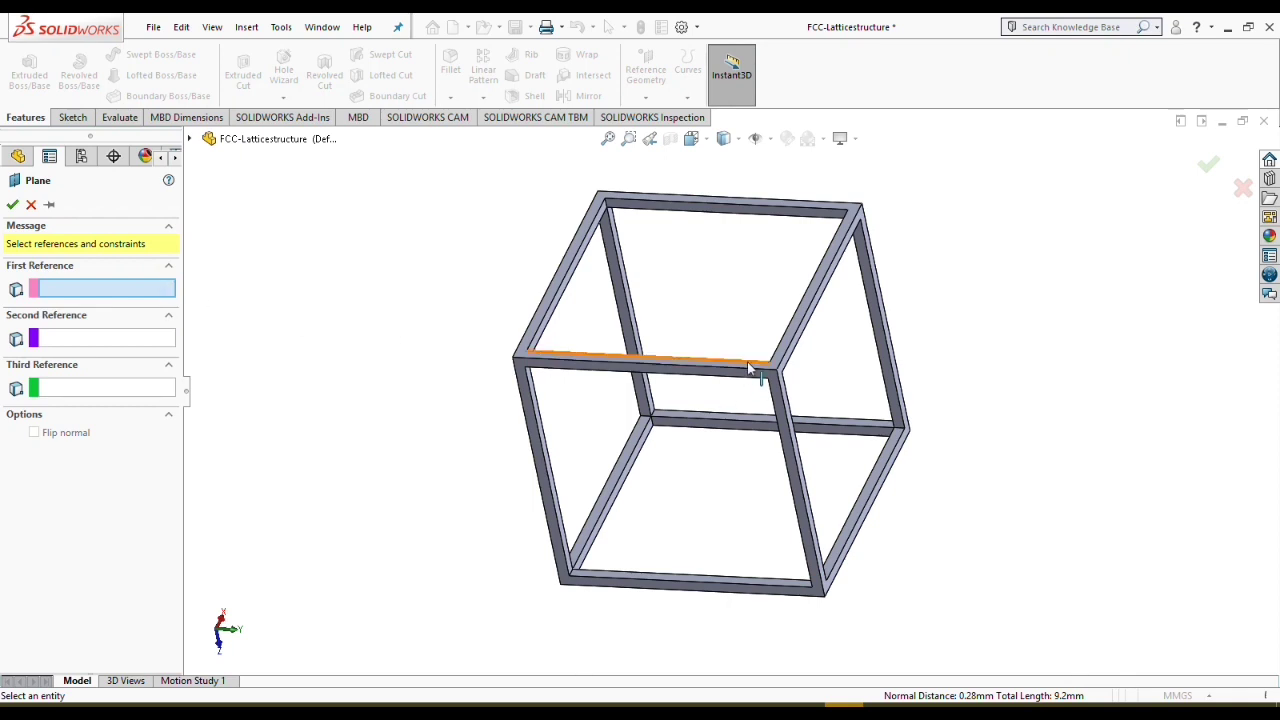
pyautogui.scroll(-5, 749, 367)
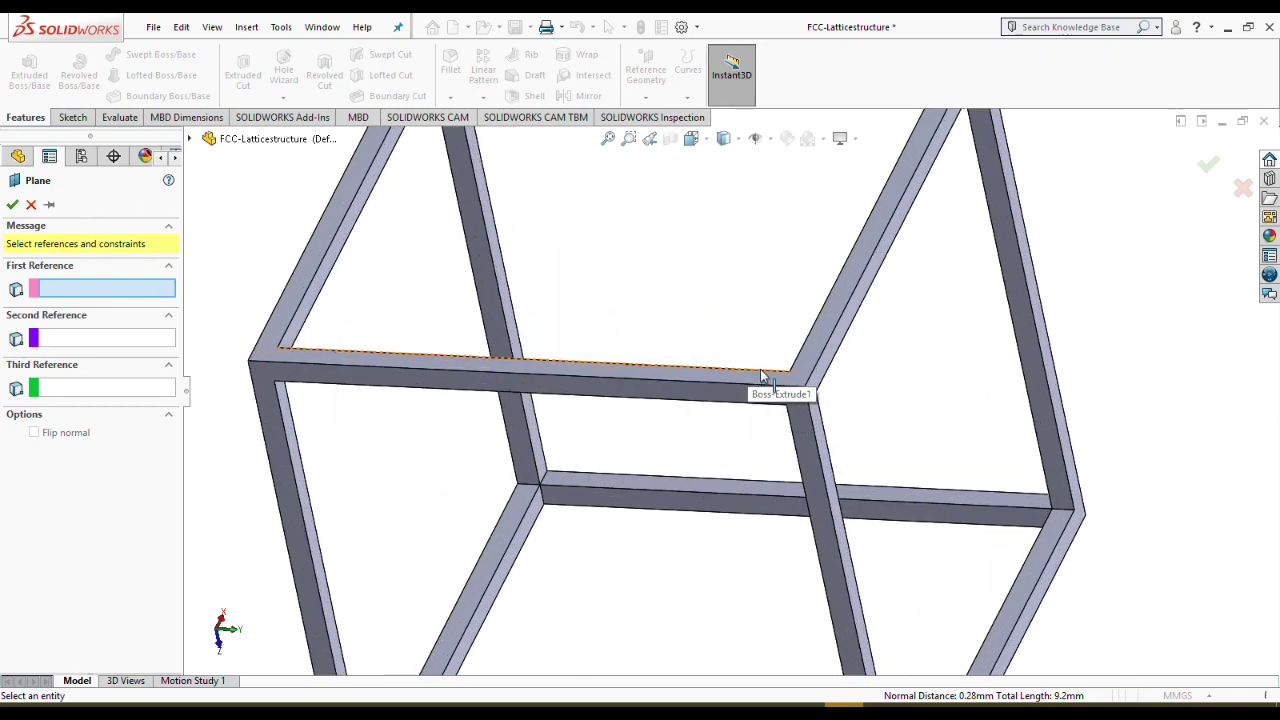
pyautogui.click(760, 376)
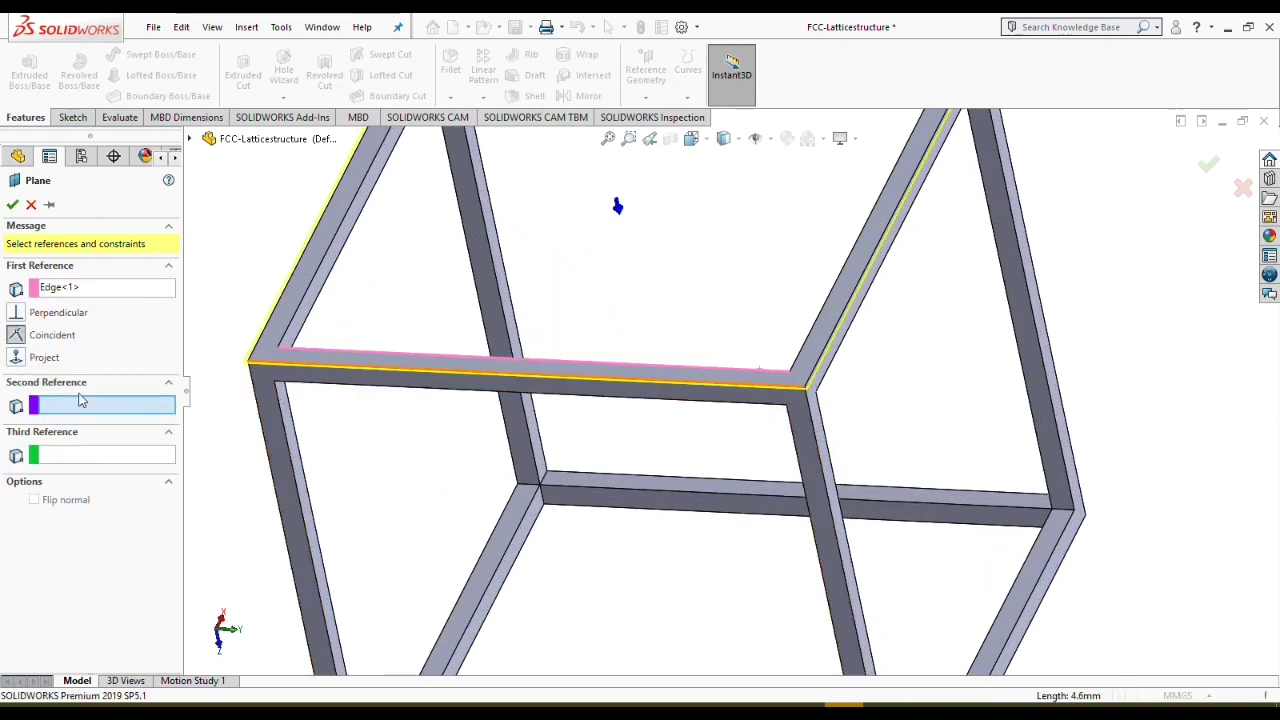
pyautogui.click(714, 406)
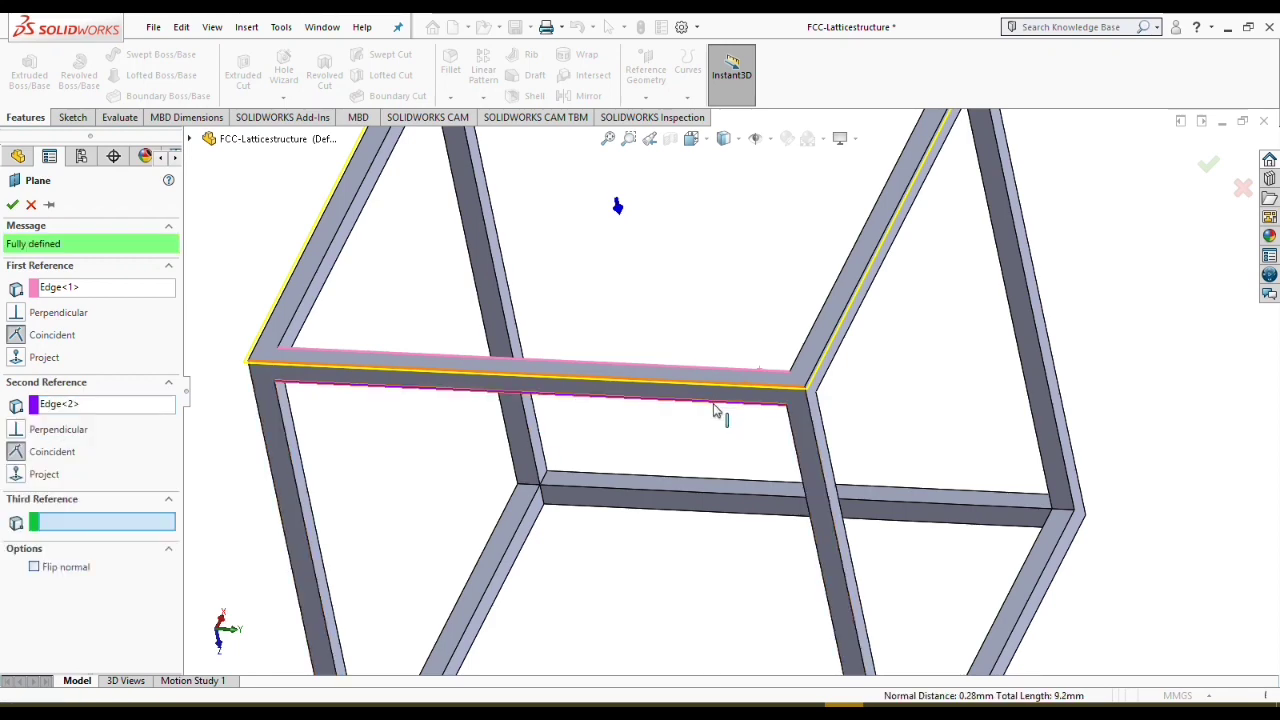
pyautogui.moveTo(926, 446)
pyautogui.mouseDown(button='middle')
pyautogui.moveTo(829, 447)
pyautogui.moveTo(799, 428)
pyautogui.moveTo(943, 443)
pyautogui.moveTo(908, 441)
pyautogui.mouseUp(button='middle')
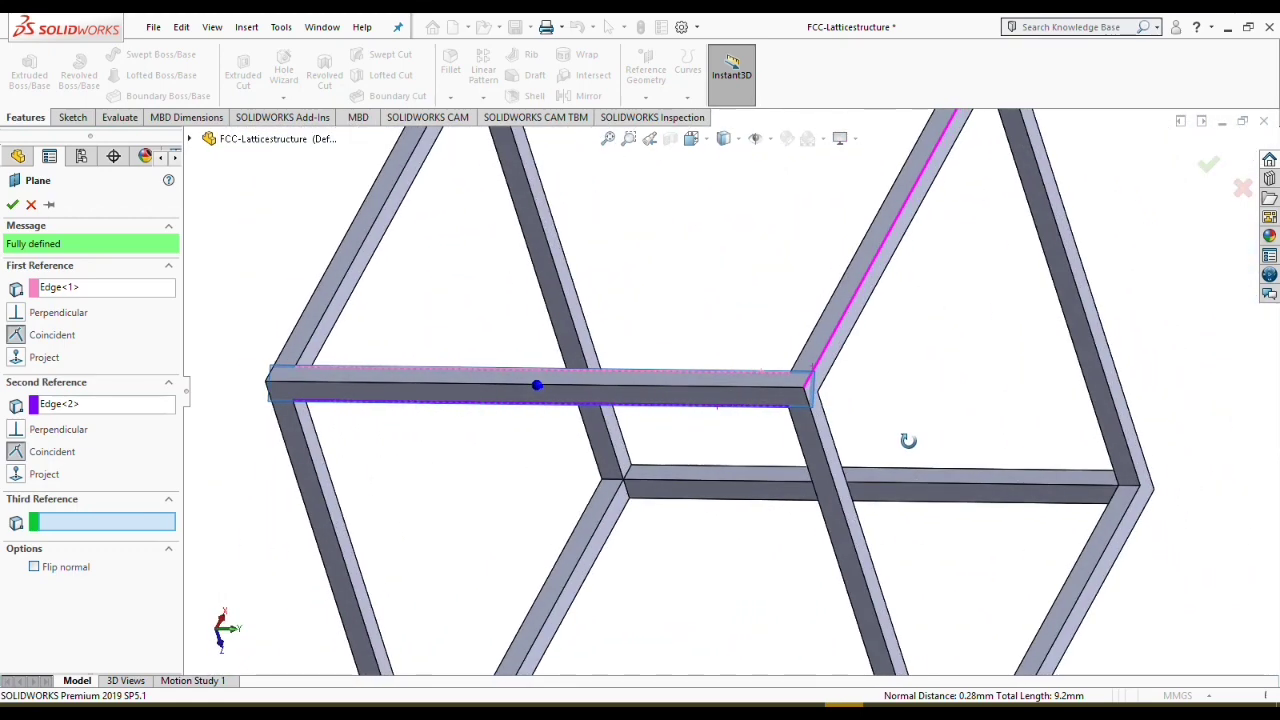
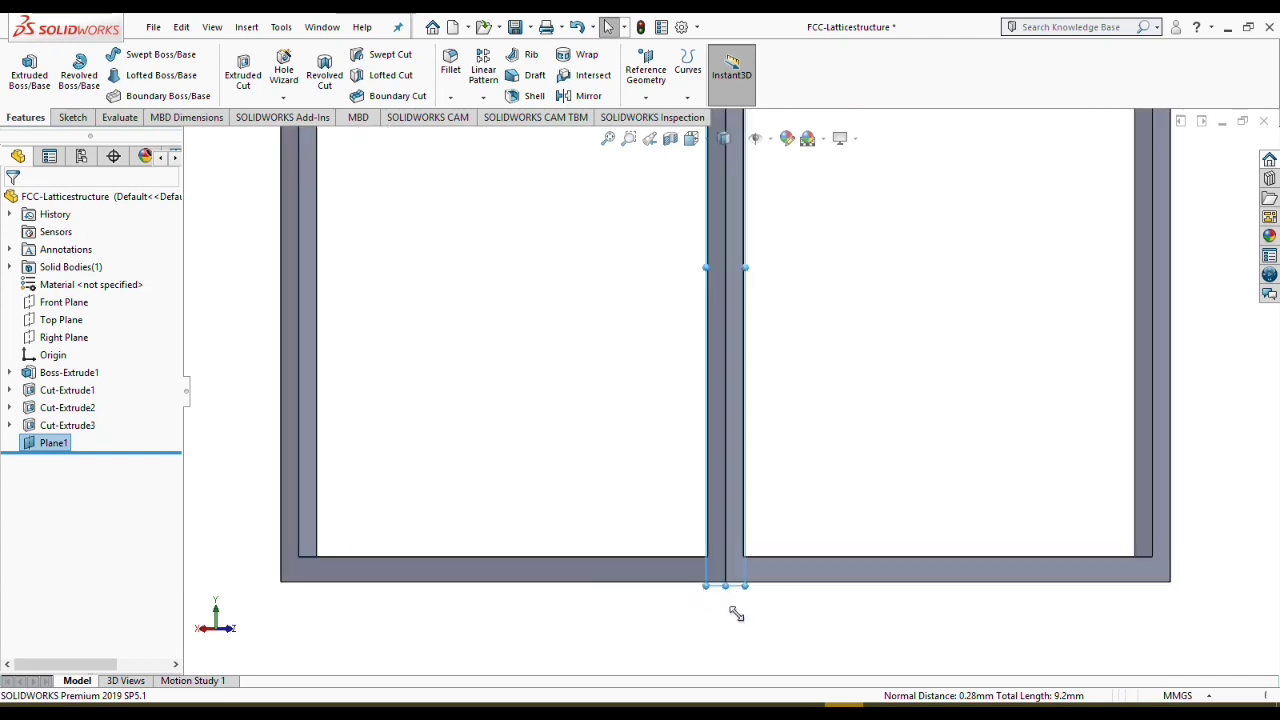
# Step: Sketch a corner rectangle about 0.23 mm wide on the new diagonal plane, at the lower end of the vertical strut
pyautogui.click(72, 118)
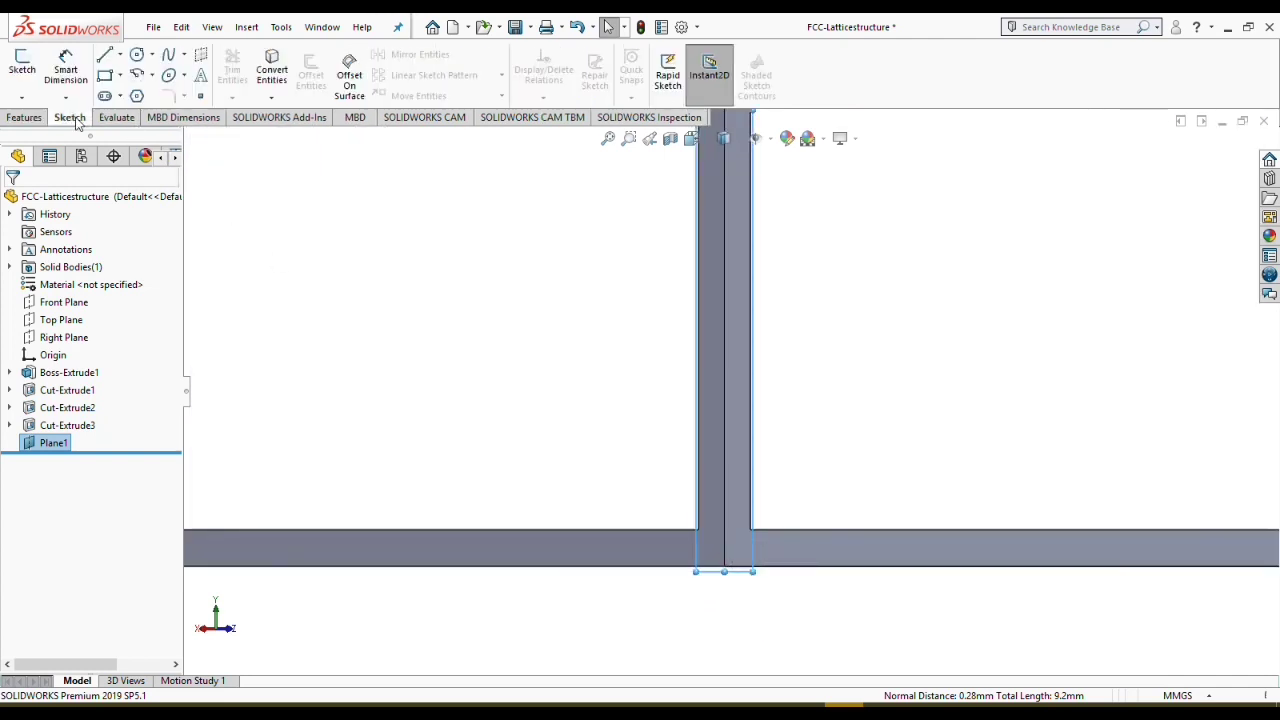
pyautogui.click(118, 80)
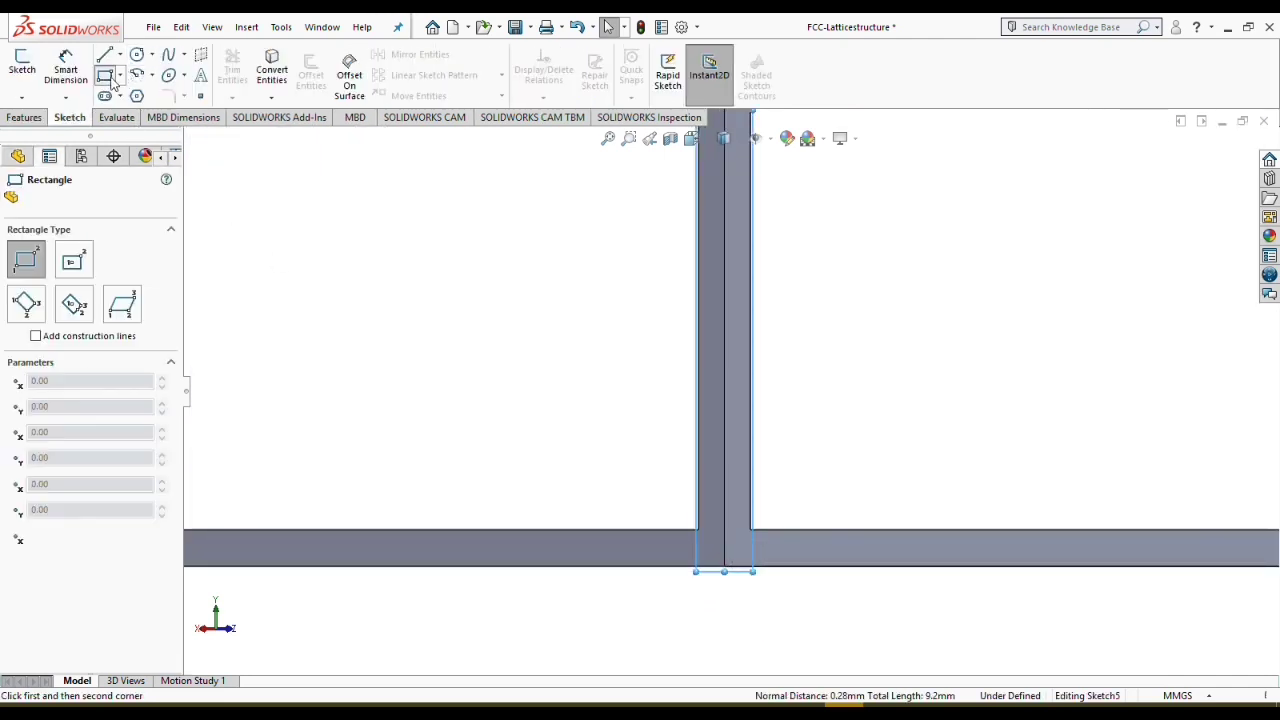
pyautogui.click(74, 262)
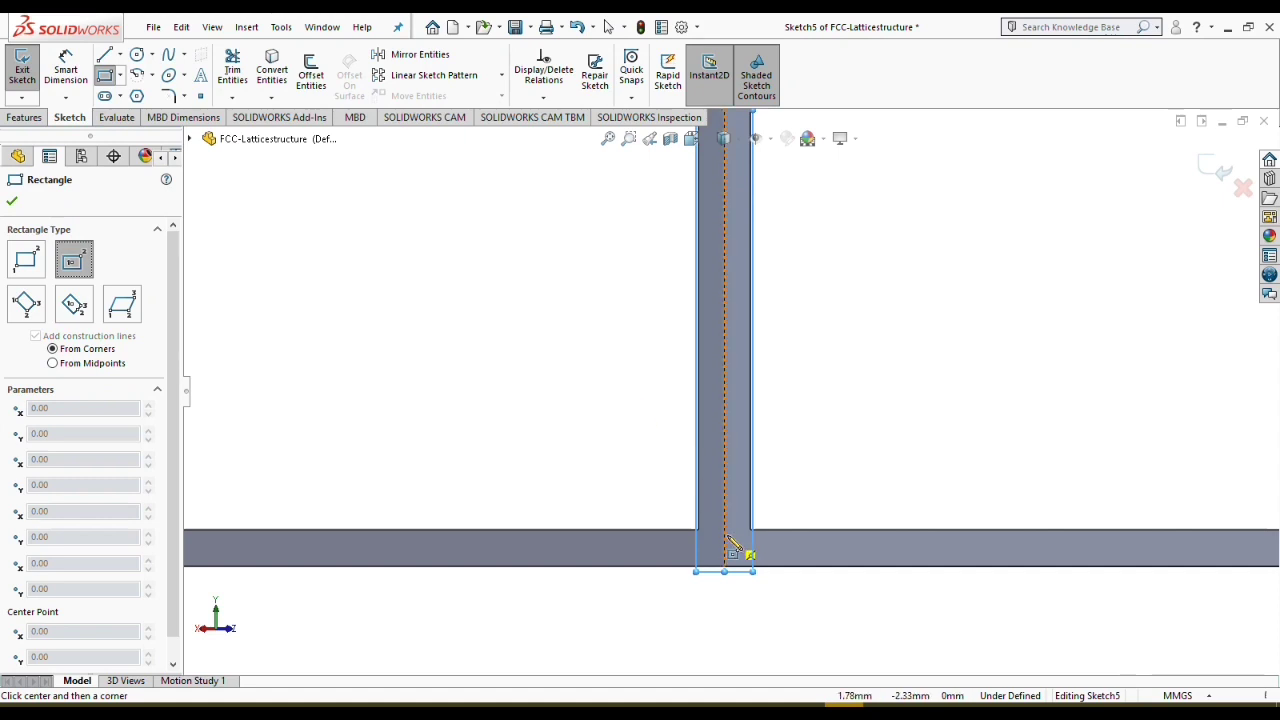
pyautogui.click(26, 262)
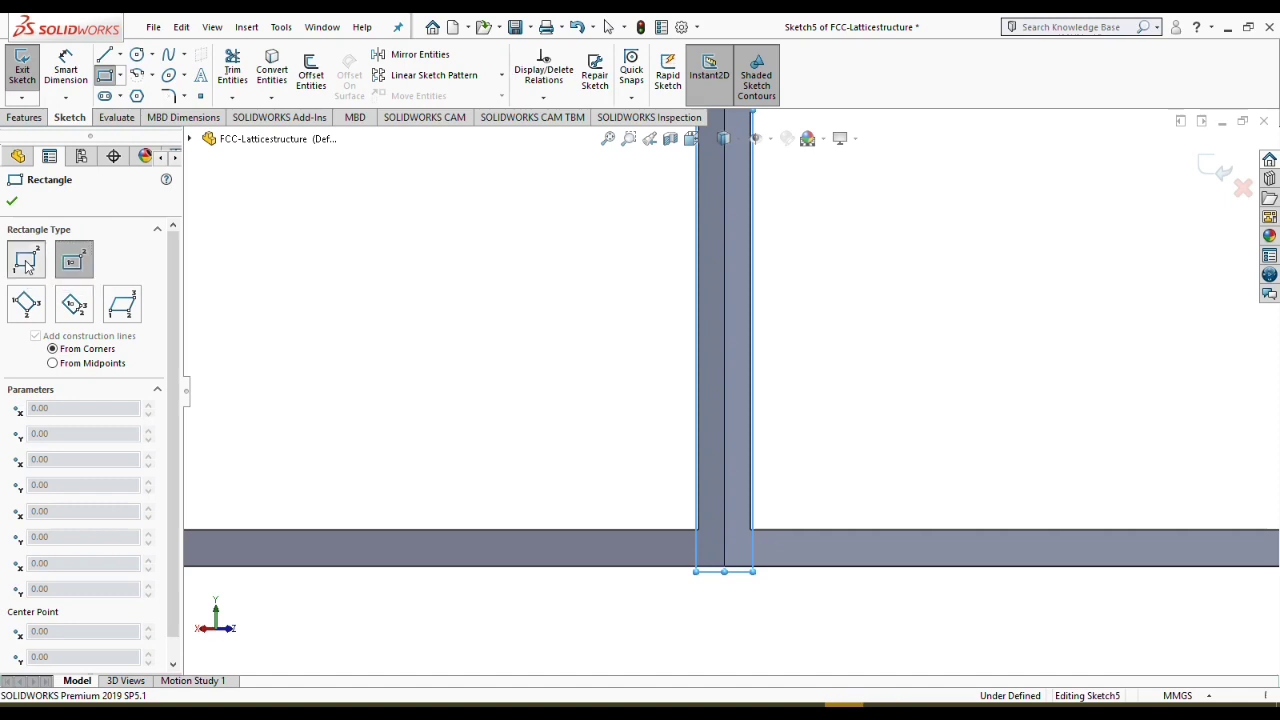
pyautogui.click(705, 569)
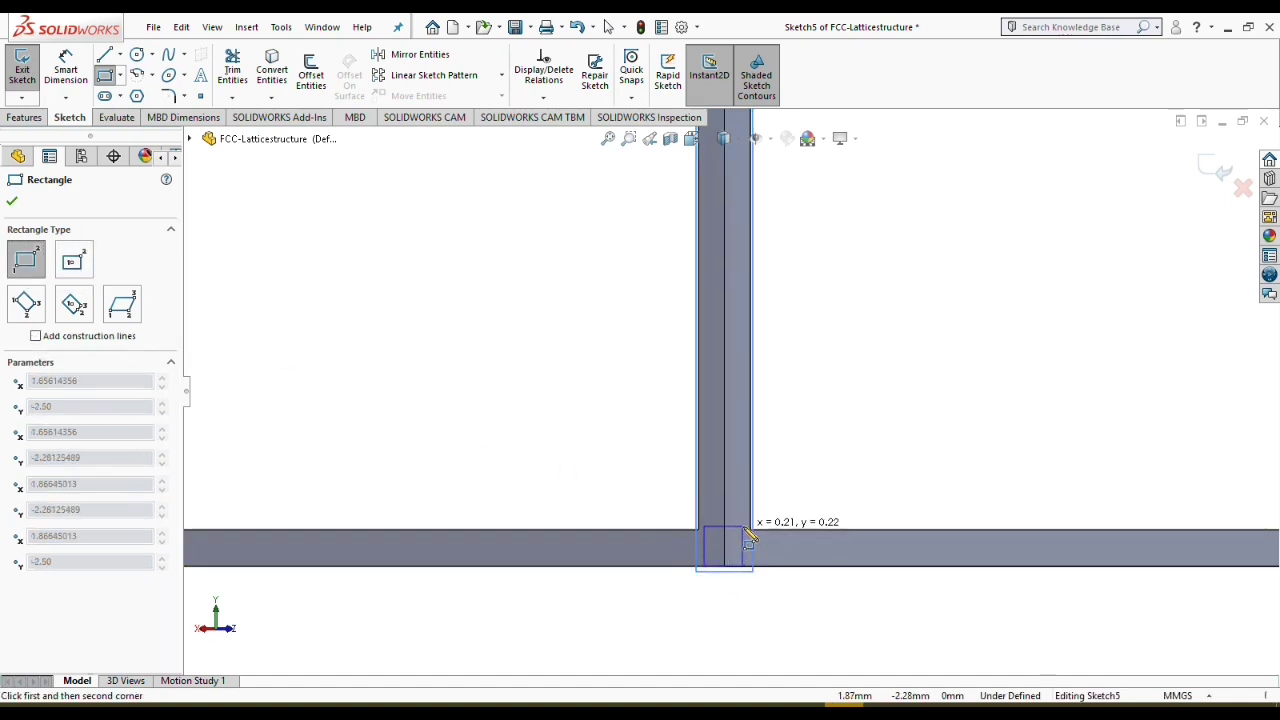
pyautogui.click(747, 529)
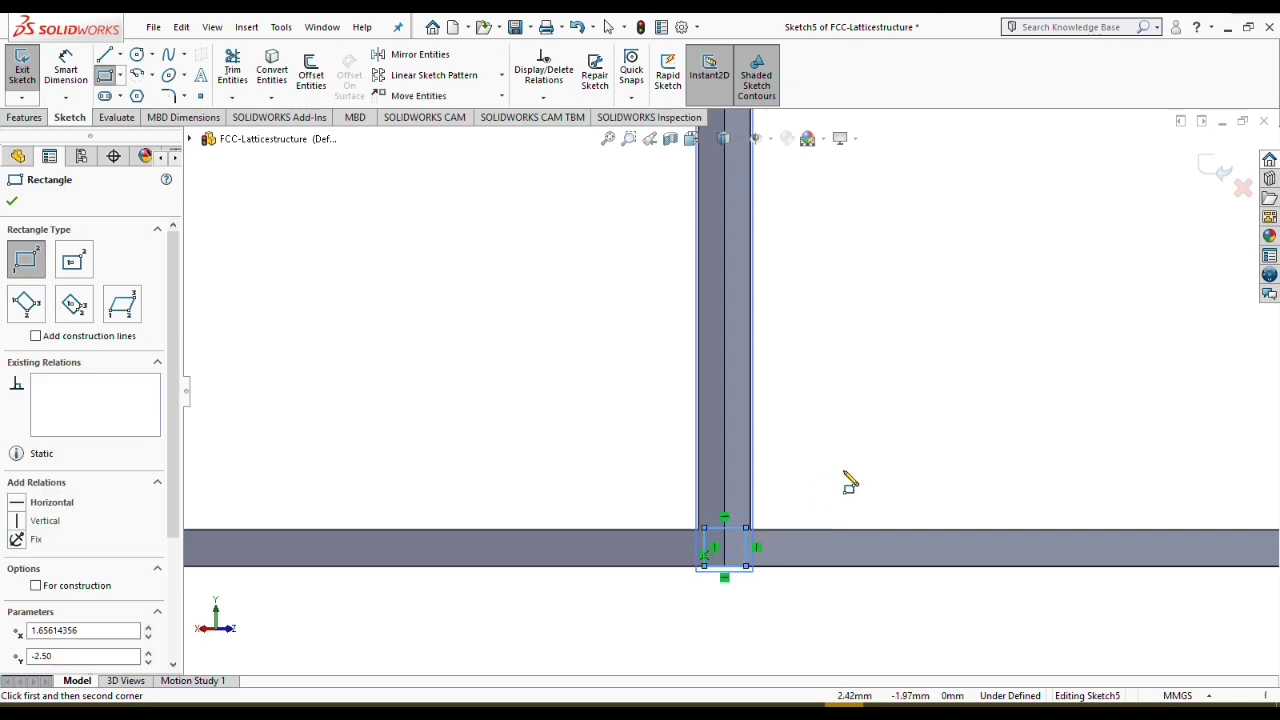
pyautogui.rightClick(848, 482)
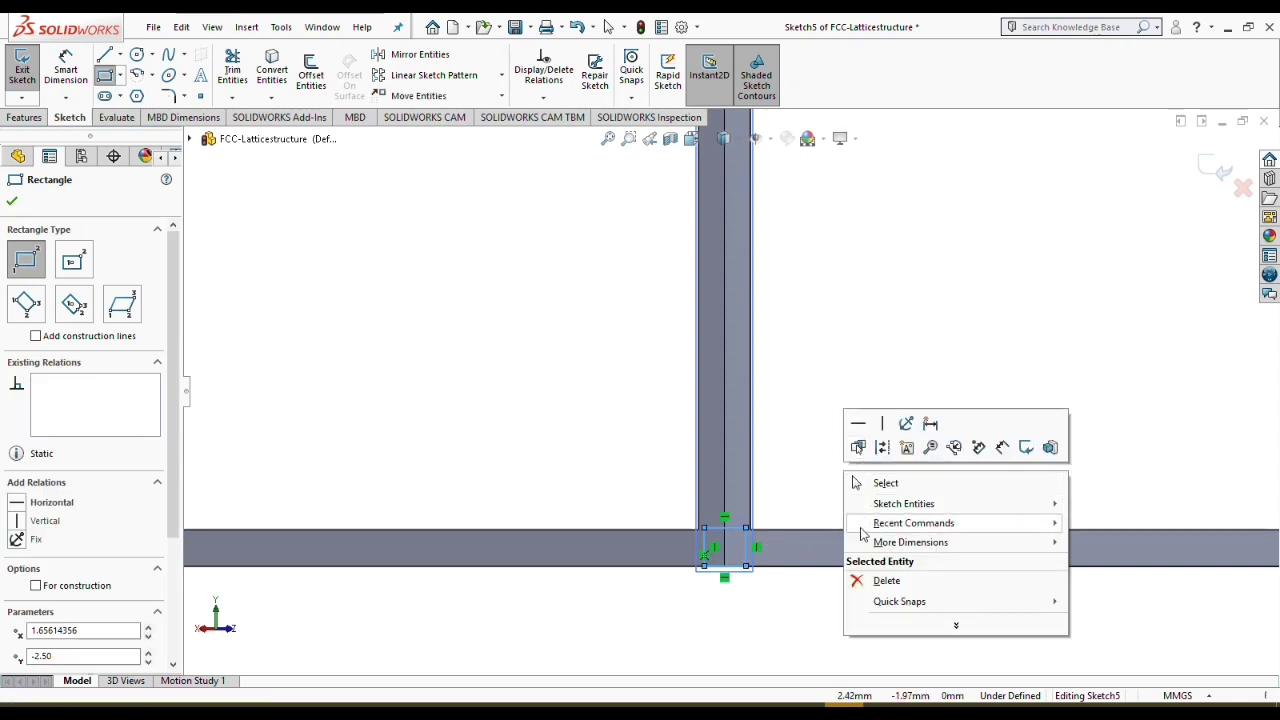
pyautogui.click(885, 483)
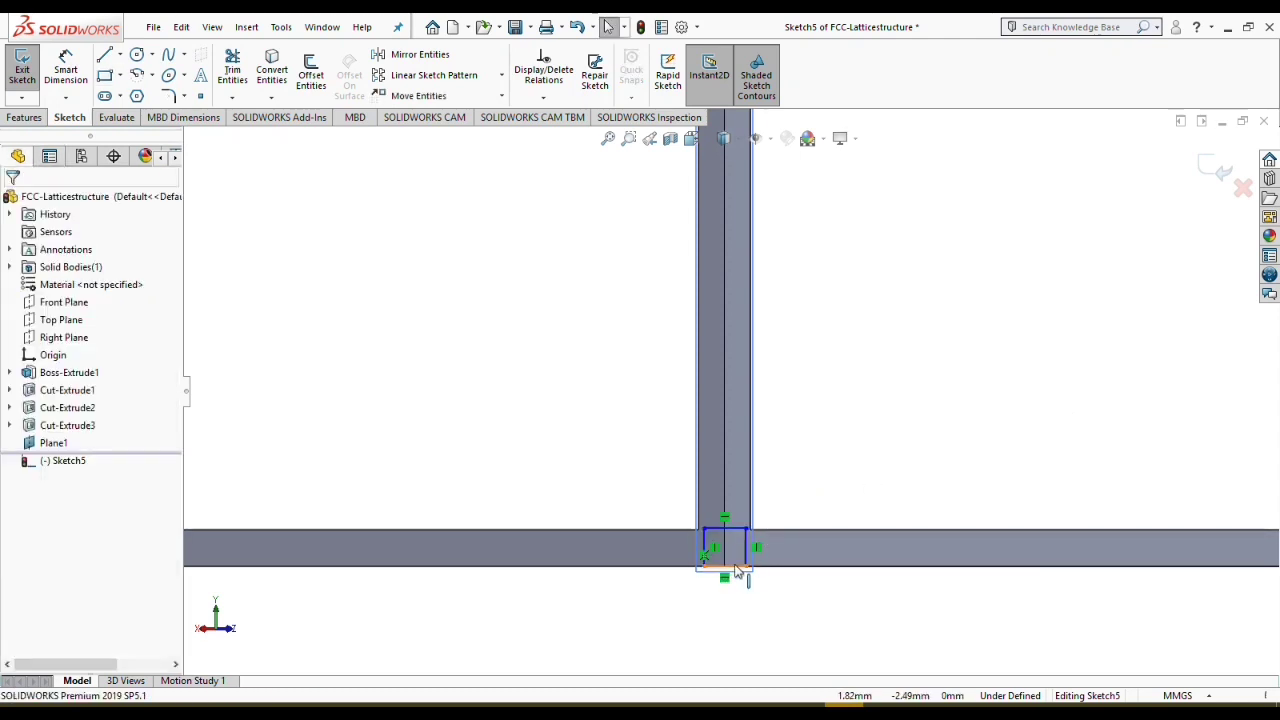
# Step: Delete the coincident relation tying the small rectangle's lower-left corner to the frame's bottom edge
pyautogui.scroll(-4, 737, 571)
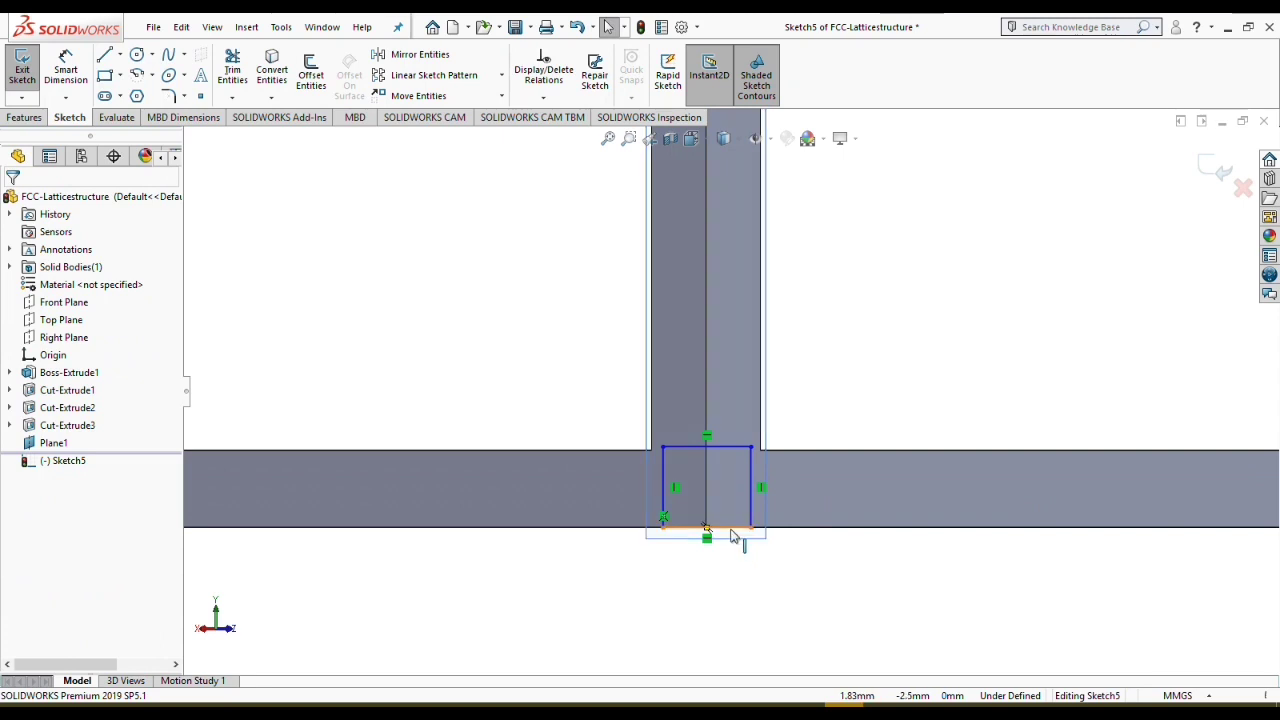
pyautogui.click(731, 530)
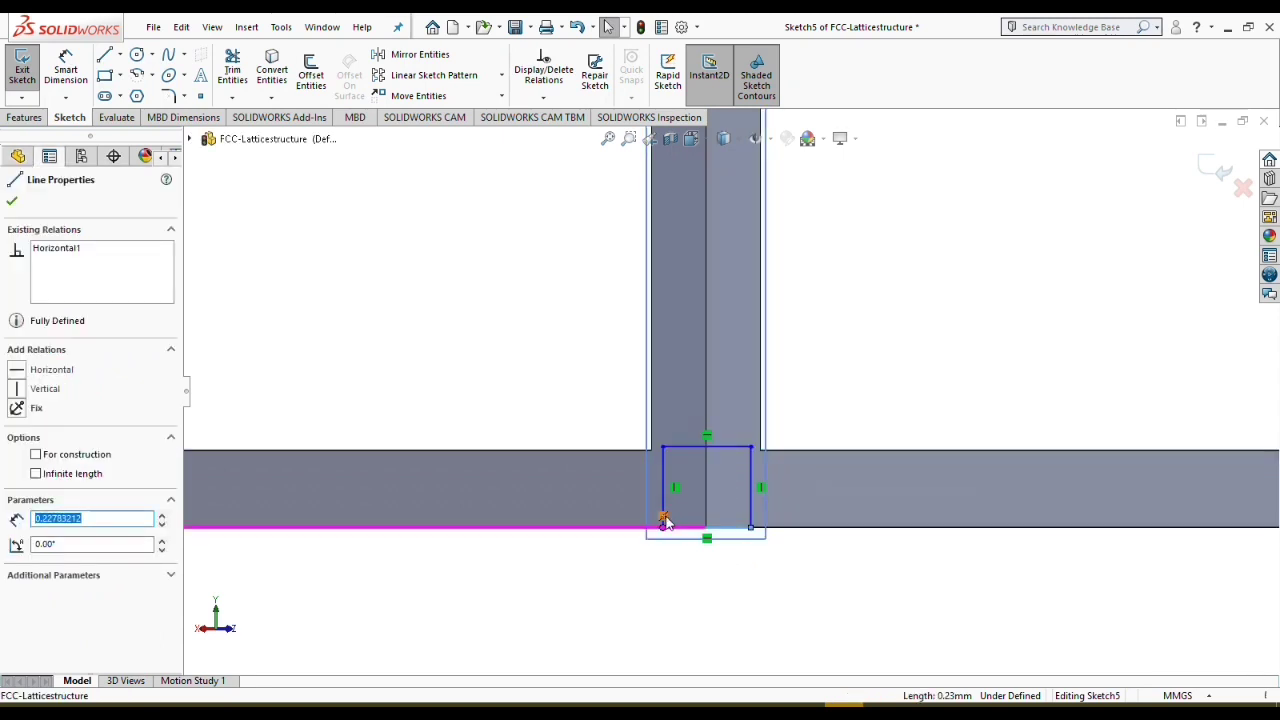
pyautogui.press('Escape')
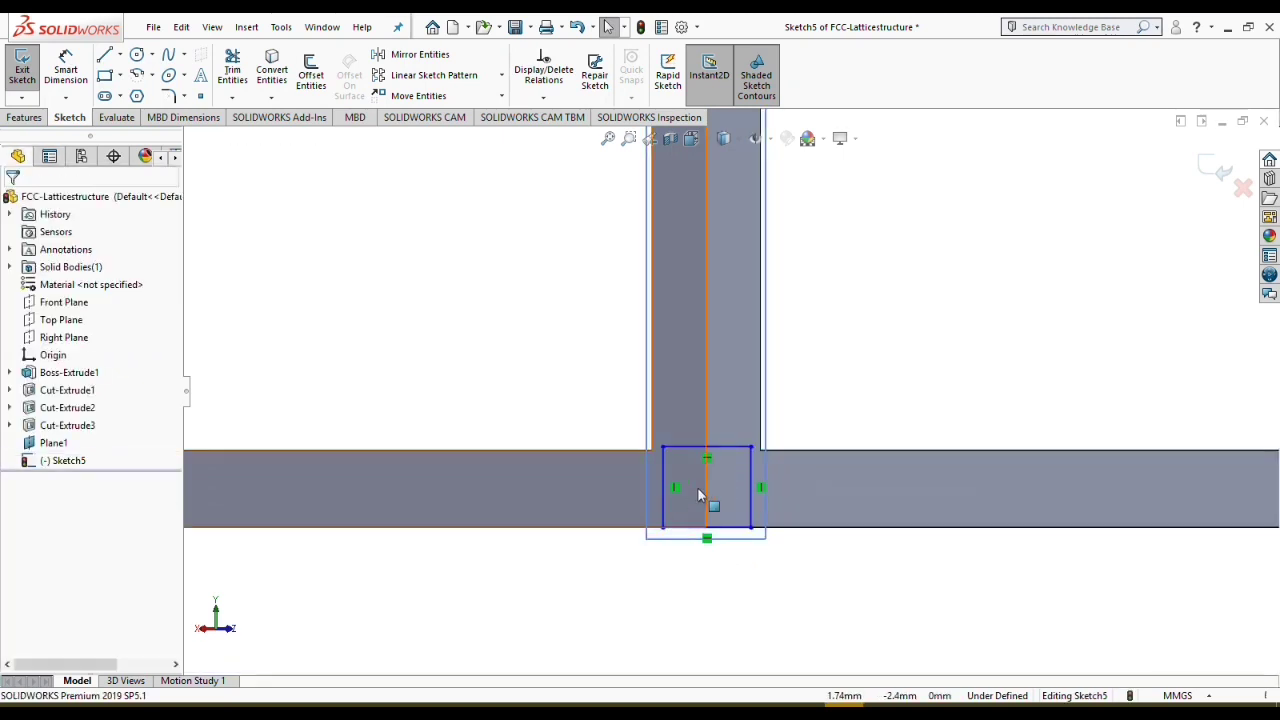
# Step: Move the small rectangle's lower edge up and make its midpoint coincident with the vertex at the vertical strut's bottom centre
pyautogui.moveTo(711, 450)
pyautogui.mouseDown()
pyautogui.moveTo(711, 409)
pyautogui.moveTo(711, 450)
pyautogui.mouseUp()
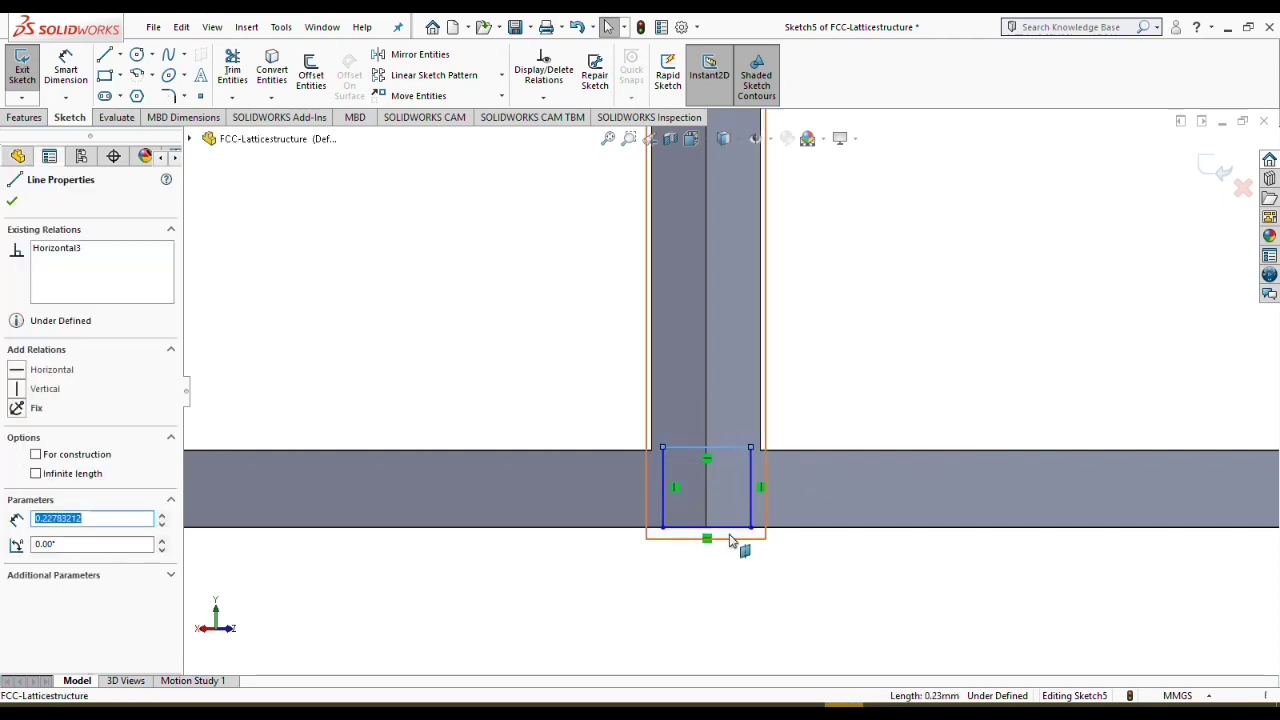
pyautogui.moveTo(729, 529); pyautogui.dragTo(726, 503)
pyautogui.rightClick(732, 509)
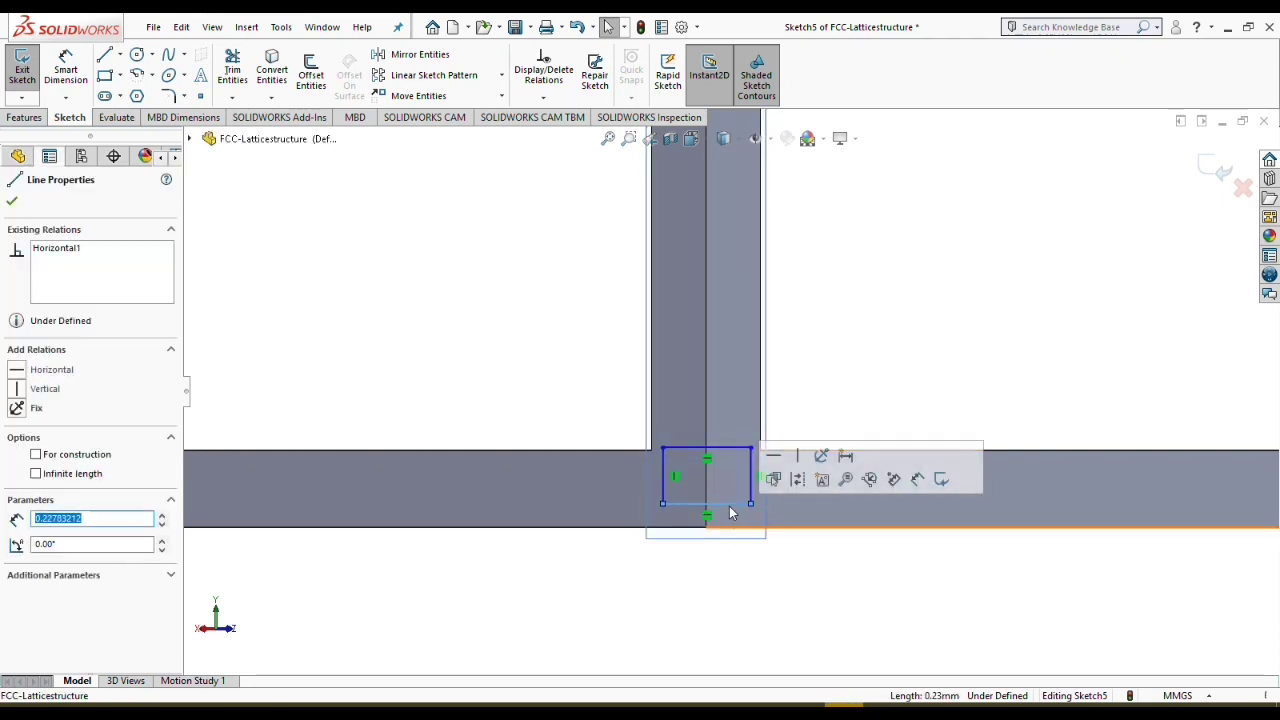
pyautogui.press('Escape')
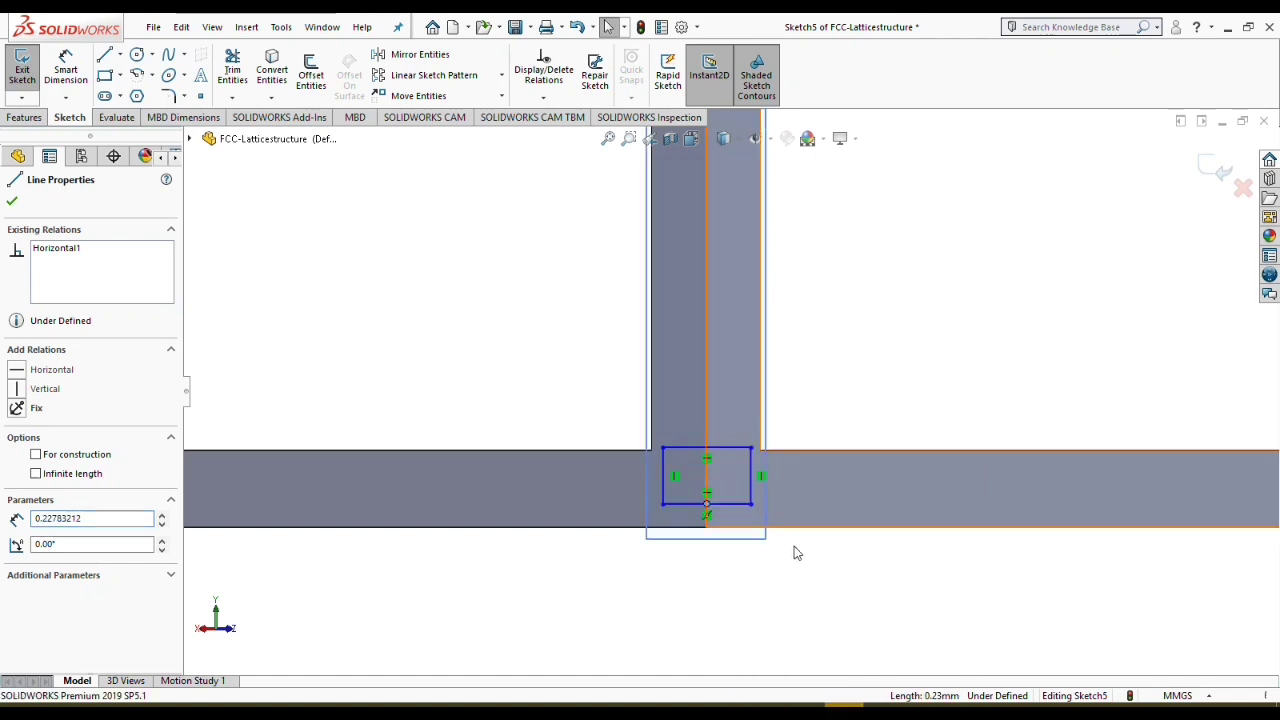
pyautogui.click(707, 530)
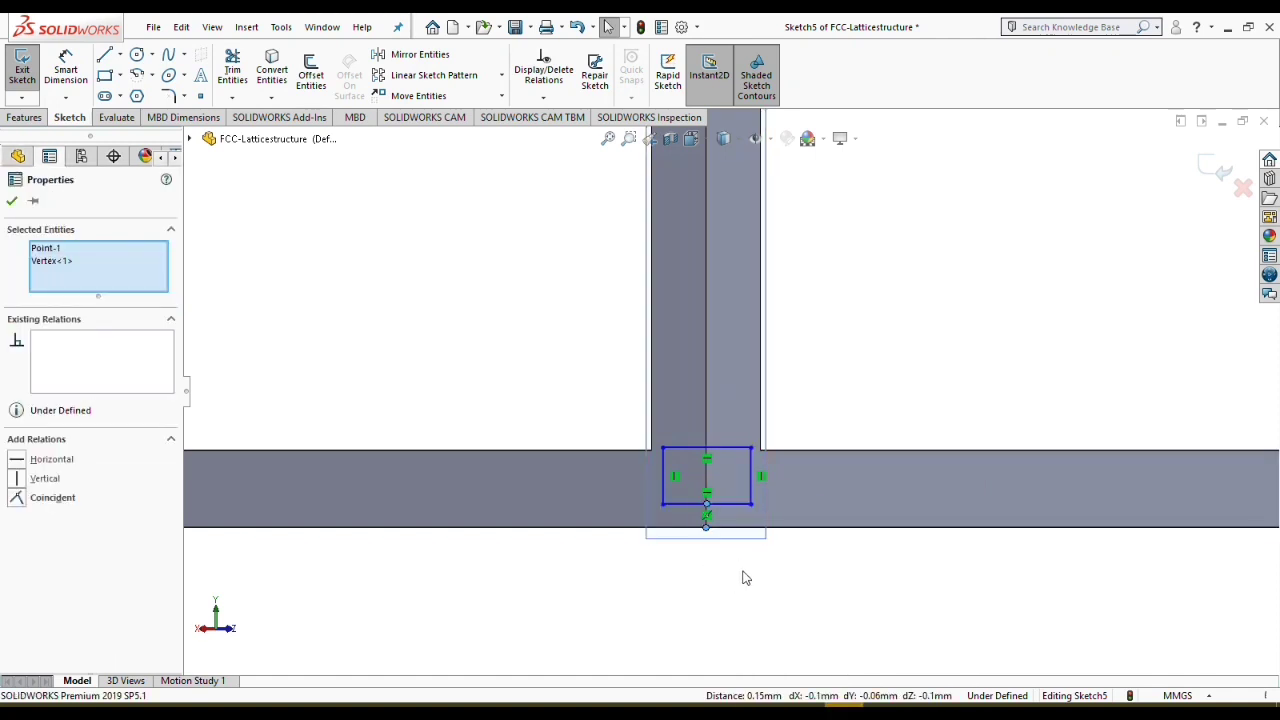
pyautogui.click(16, 498)
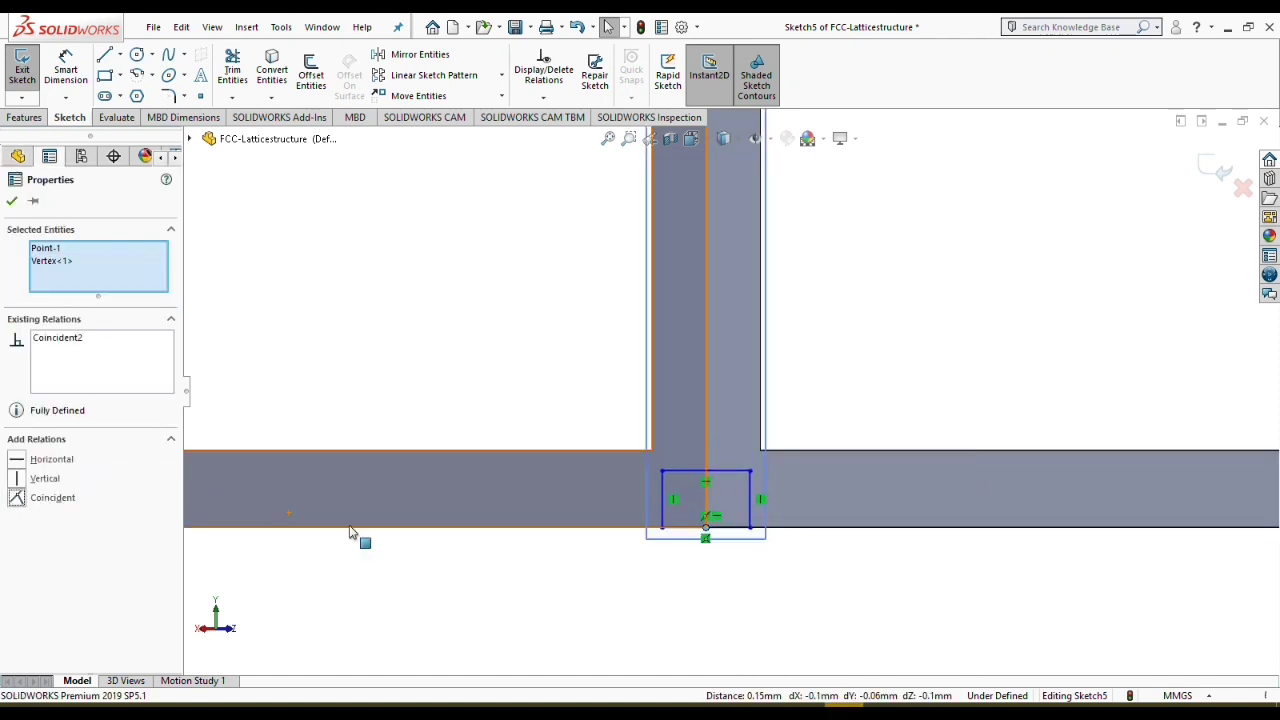
pyautogui.rightClick(851, 594)
pyautogui.click(760, 597)
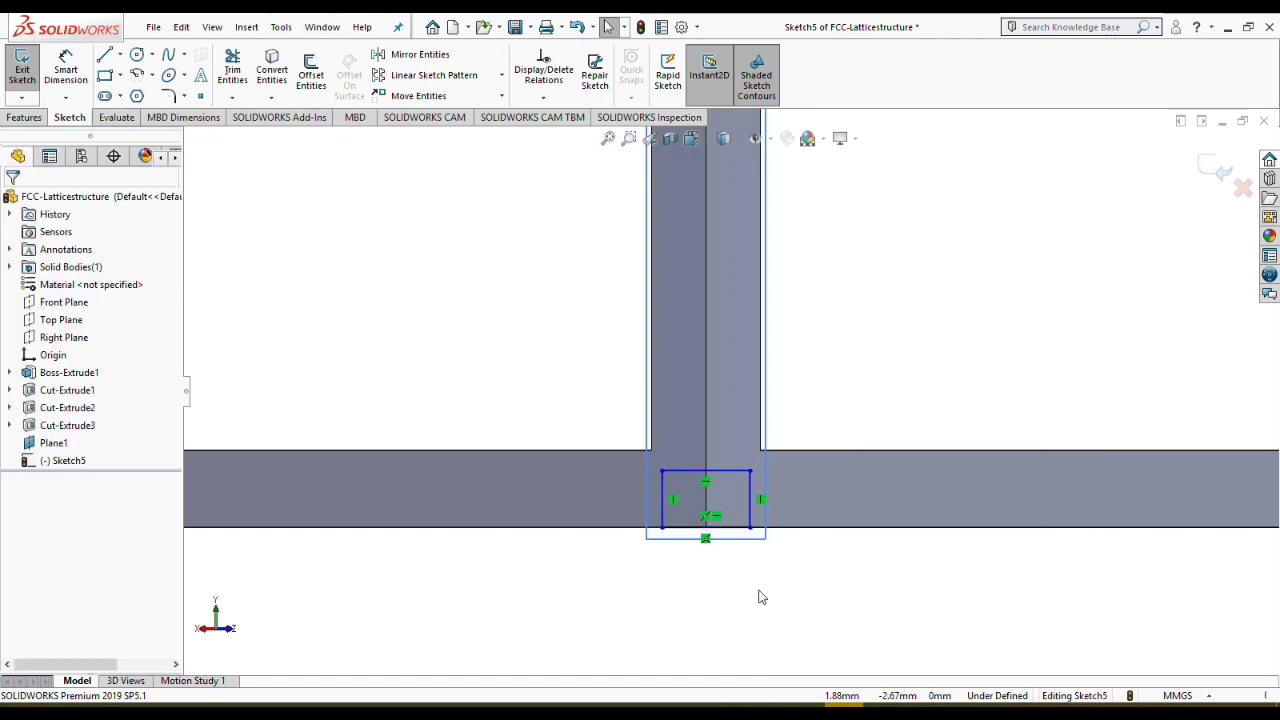
# Step: Apply an Equal relation to all four sides of the rectangle at the strut's lower end
pyautogui.click(751, 493)
pyautogui.keyDown('ctrl'); pyautogui.click(711, 472); pyautogui.keyUp('ctrl')
pyautogui.keyDown('ctrl'); pyautogui.click(663, 494); pyautogui.keyUp('ctrl')
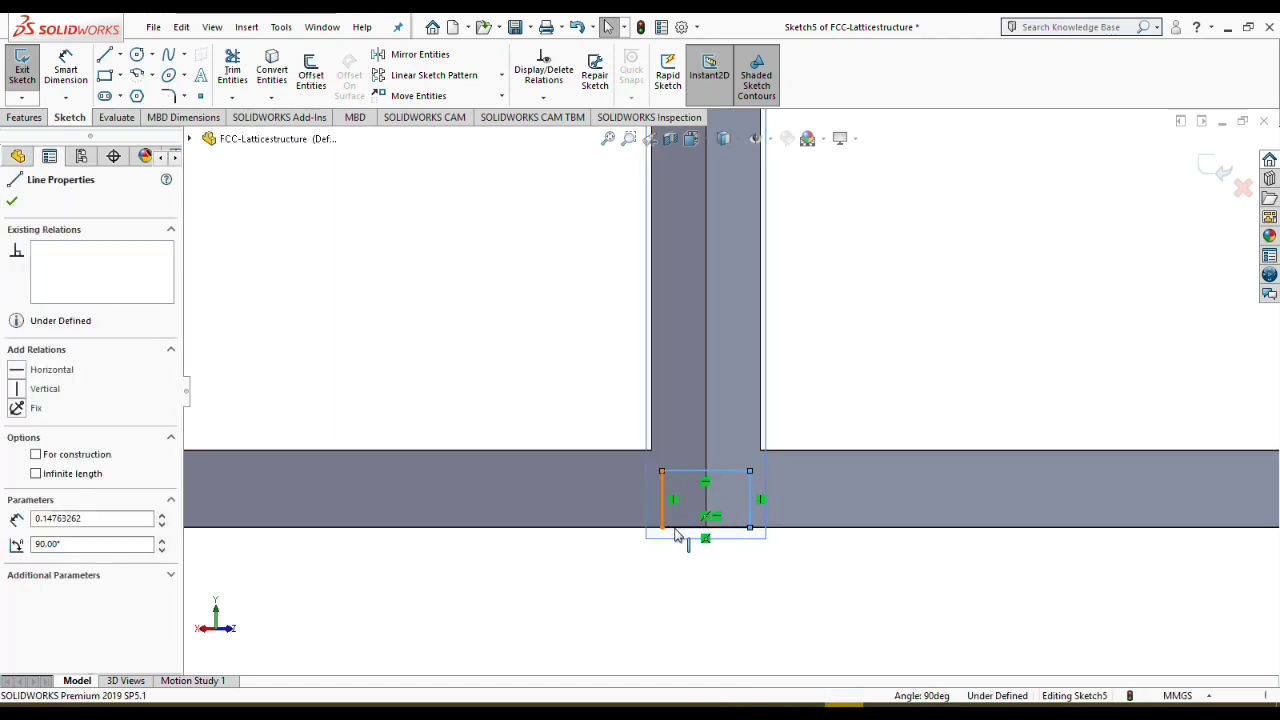
pyautogui.keyDown('ctrl'); pyautogui.click(683, 537); pyautogui.keyUp('ctrl')
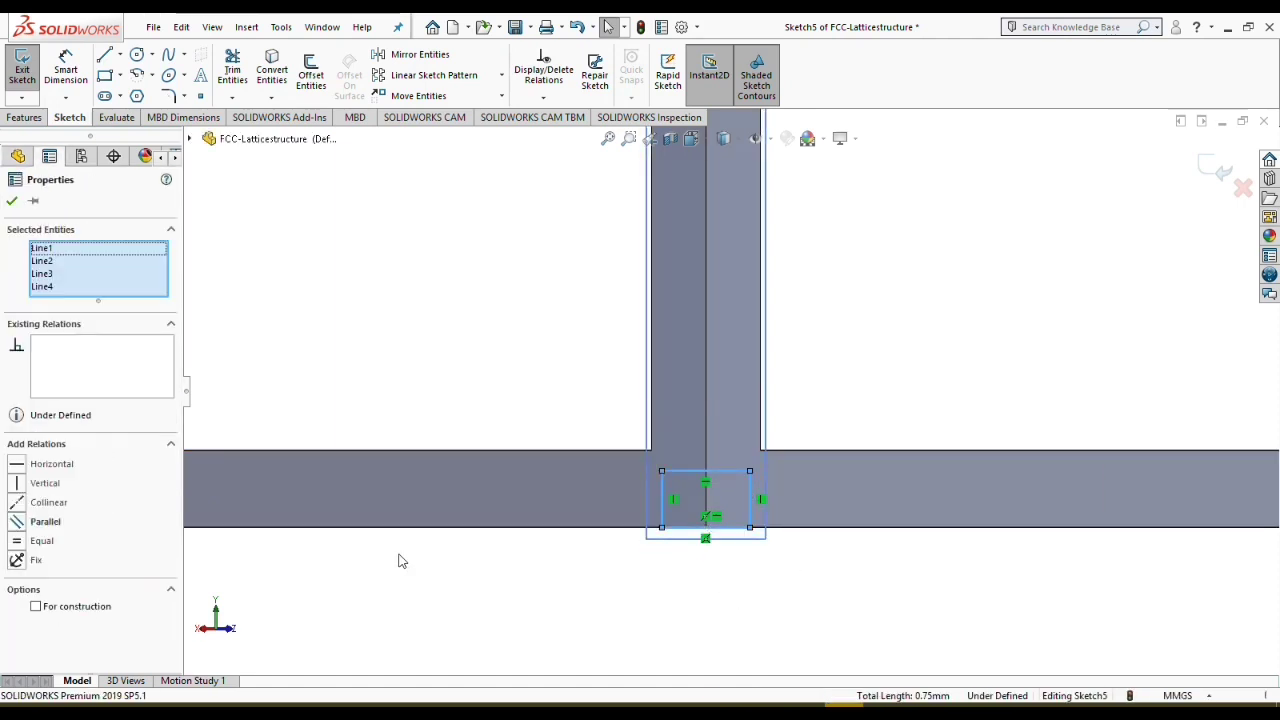
pyautogui.click(17, 541)
# Step: Dimension the vertical side of the lower square to 0.20 mm
pyautogui.moveTo(1006, 580); pyautogui.dragTo(966, 500, button='right')
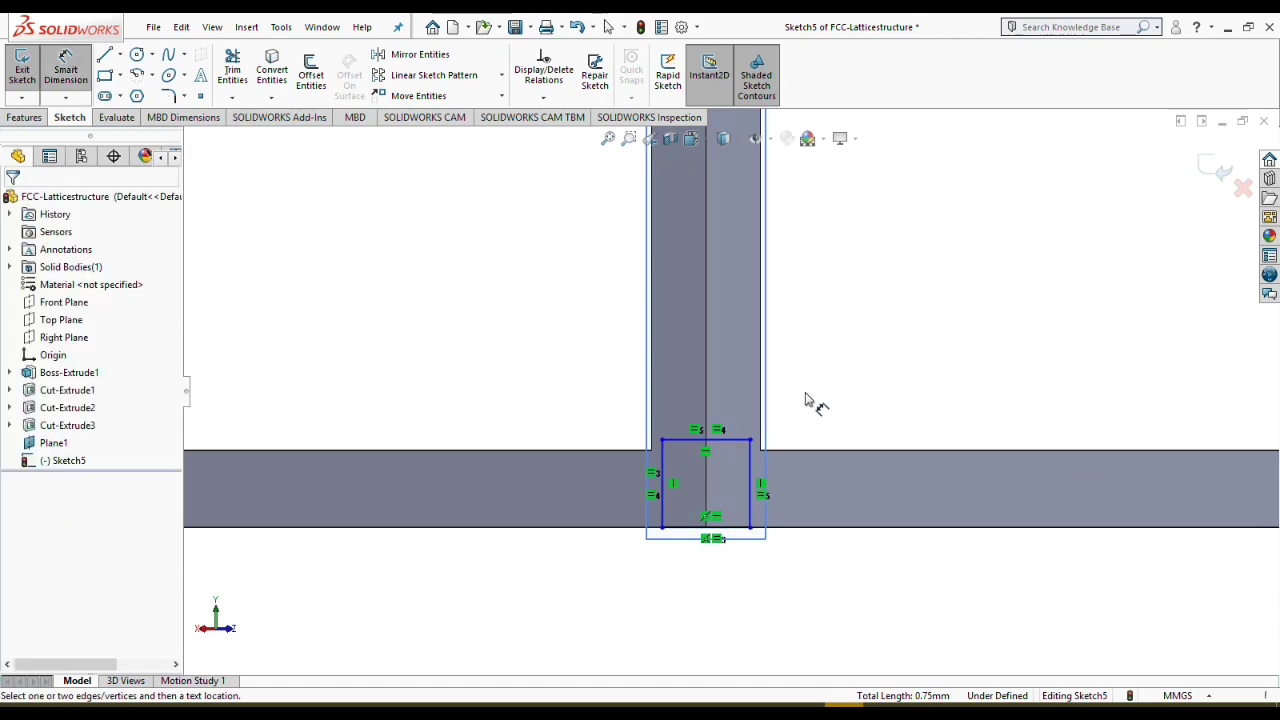
pyautogui.click(755, 480)
pyautogui.click(857, 471)
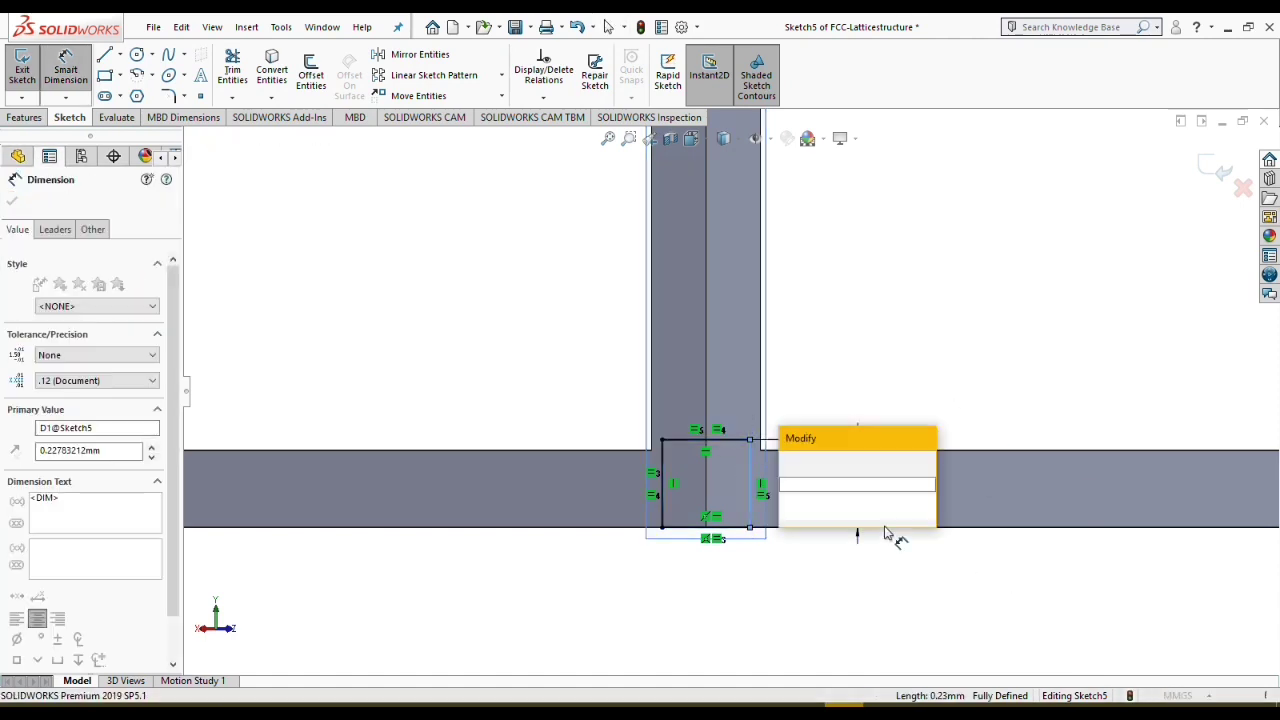
pyautogui.write('10')
pyautogui.press('Return')
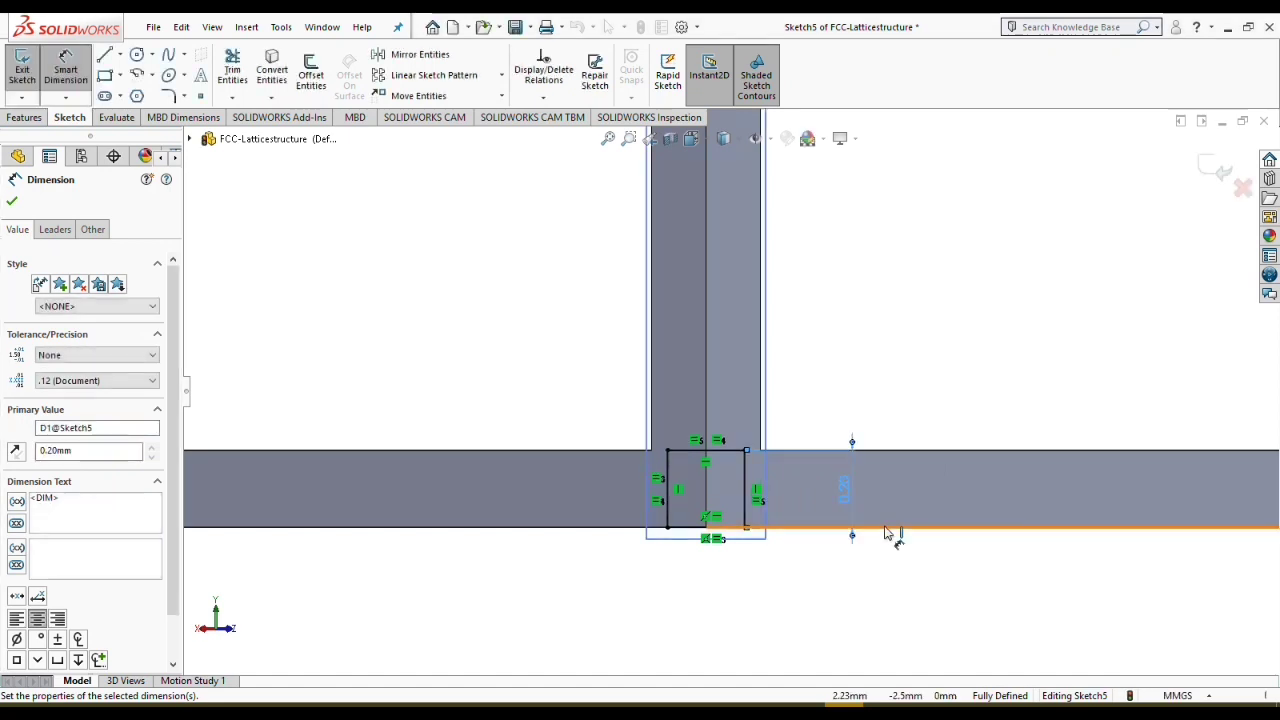
# Step: Sketch a second corner rectangle about 0.2 by 0.18 mm at the upper end of the vertical strut
pyautogui.scroll(10, 860, 500)
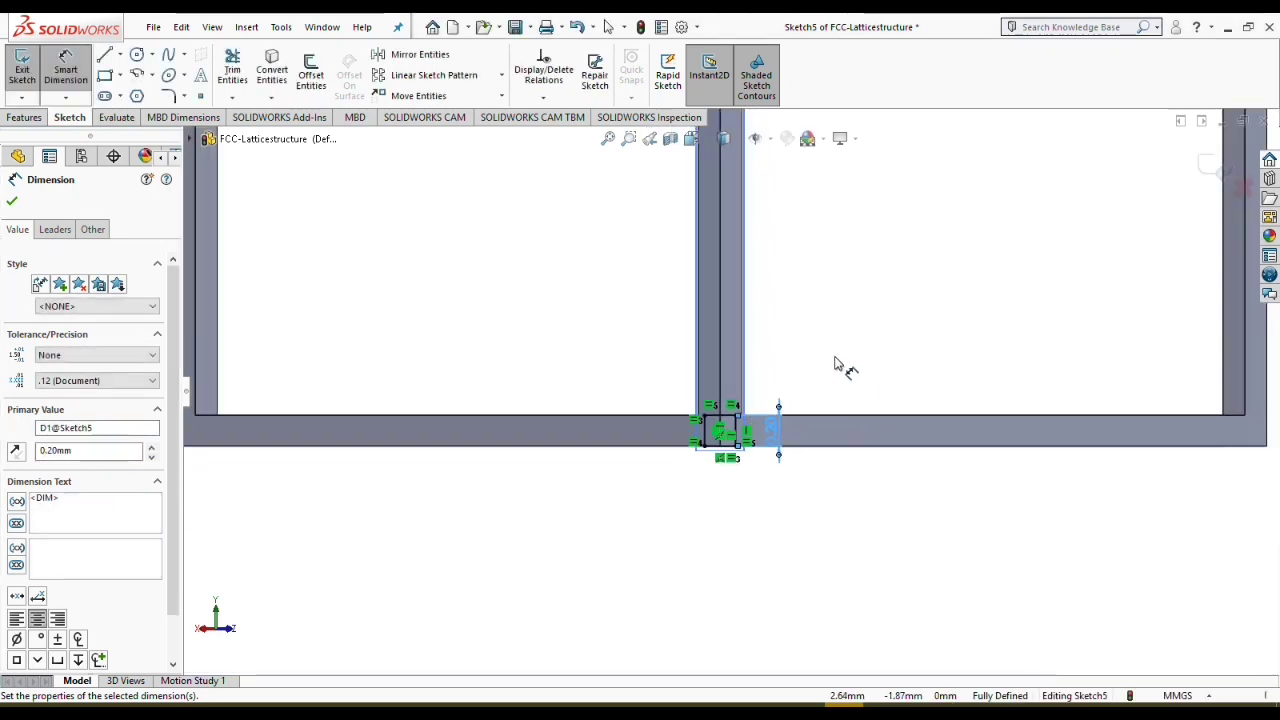
pyautogui.scroll(-6, 706, 200)
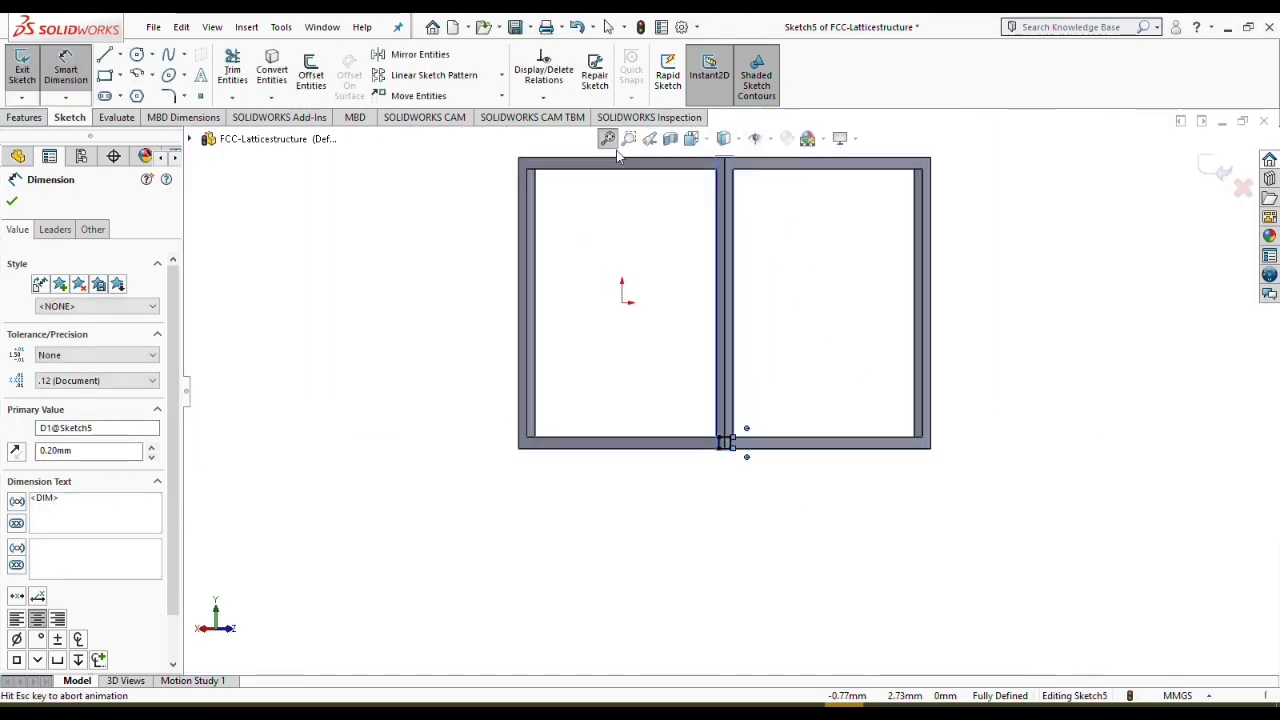
pyautogui.scroll(-4, 715, 230)
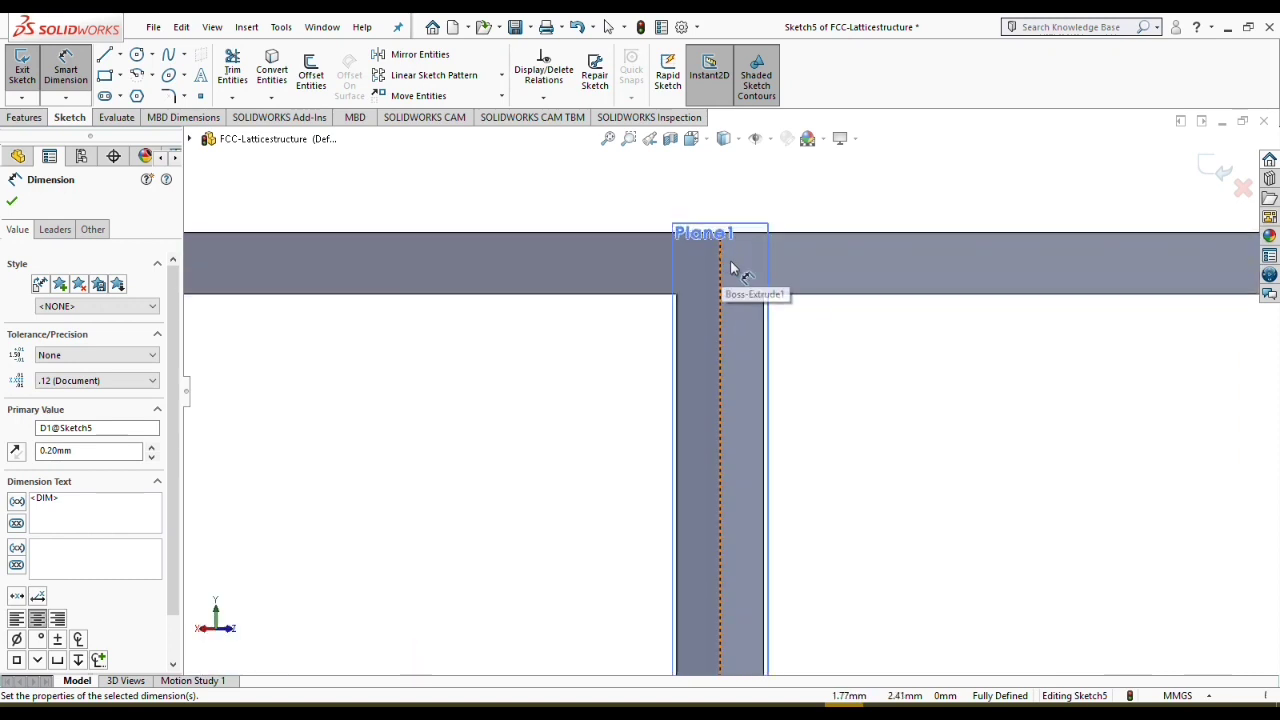
pyautogui.click(104, 78)
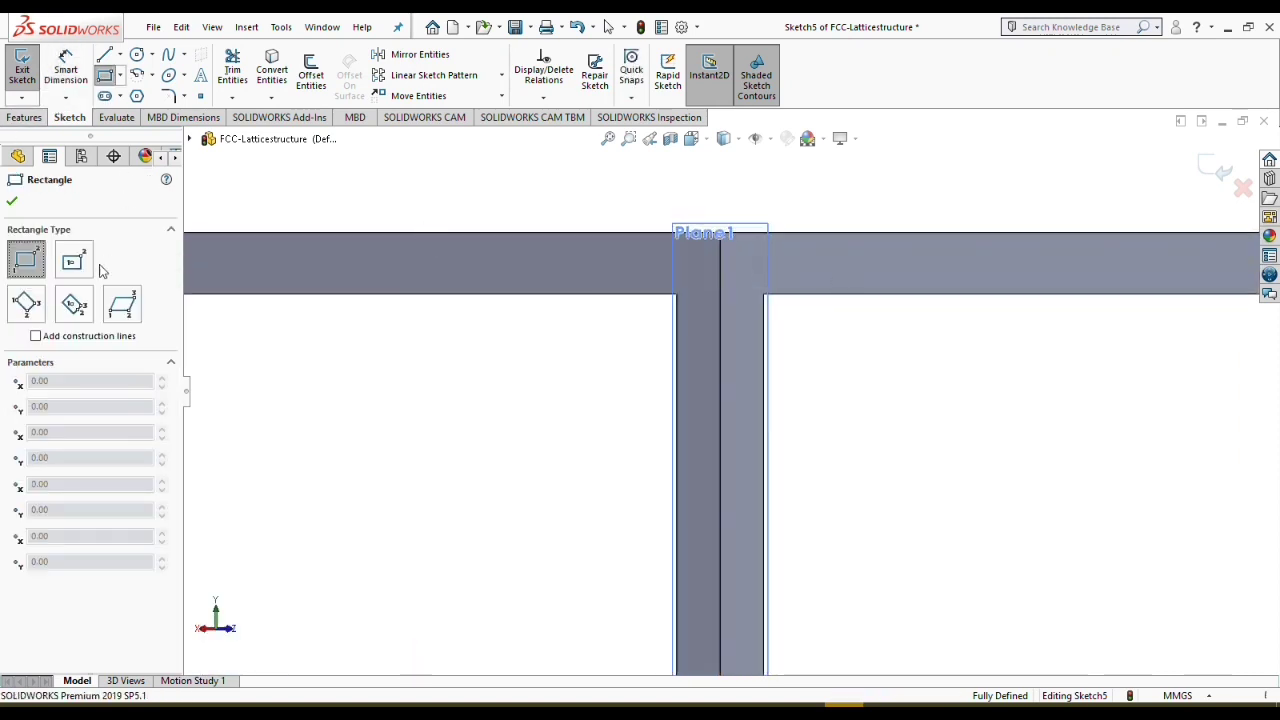
pyautogui.click(690, 255)
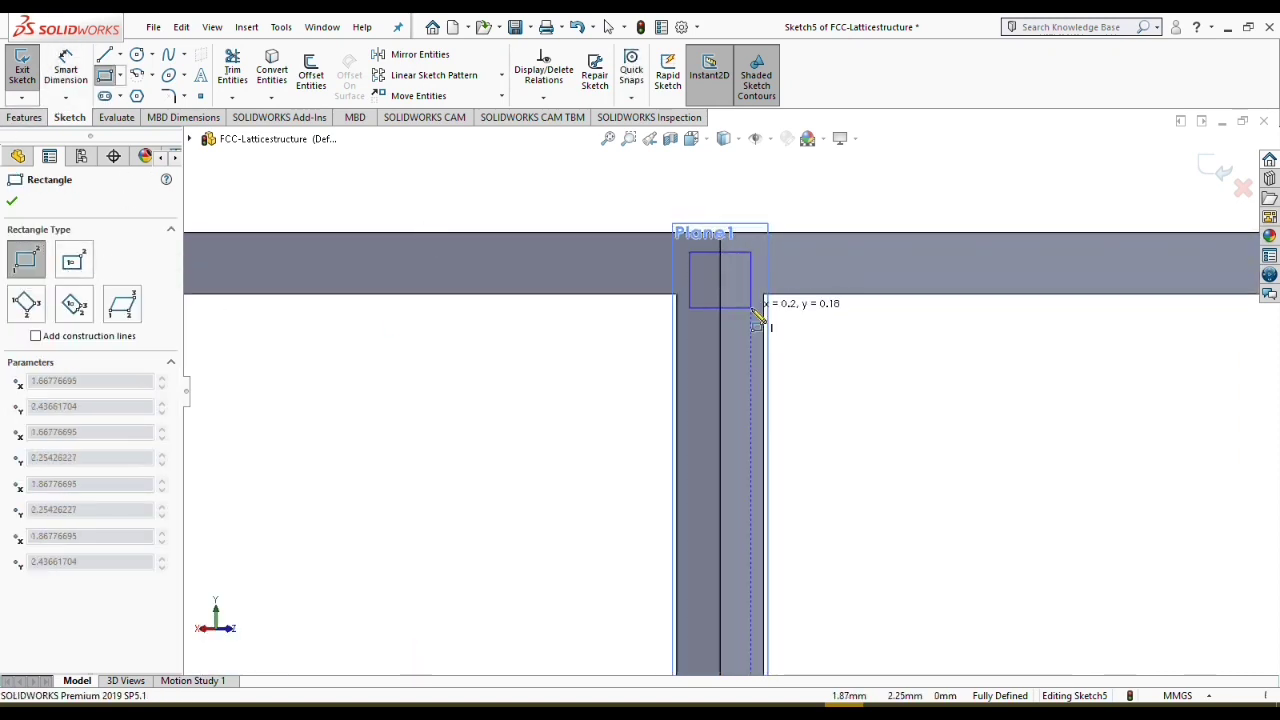
pyautogui.click(751, 307)
pyautogui.rightClick(829, 357)
pyautogui.click(850, 355)
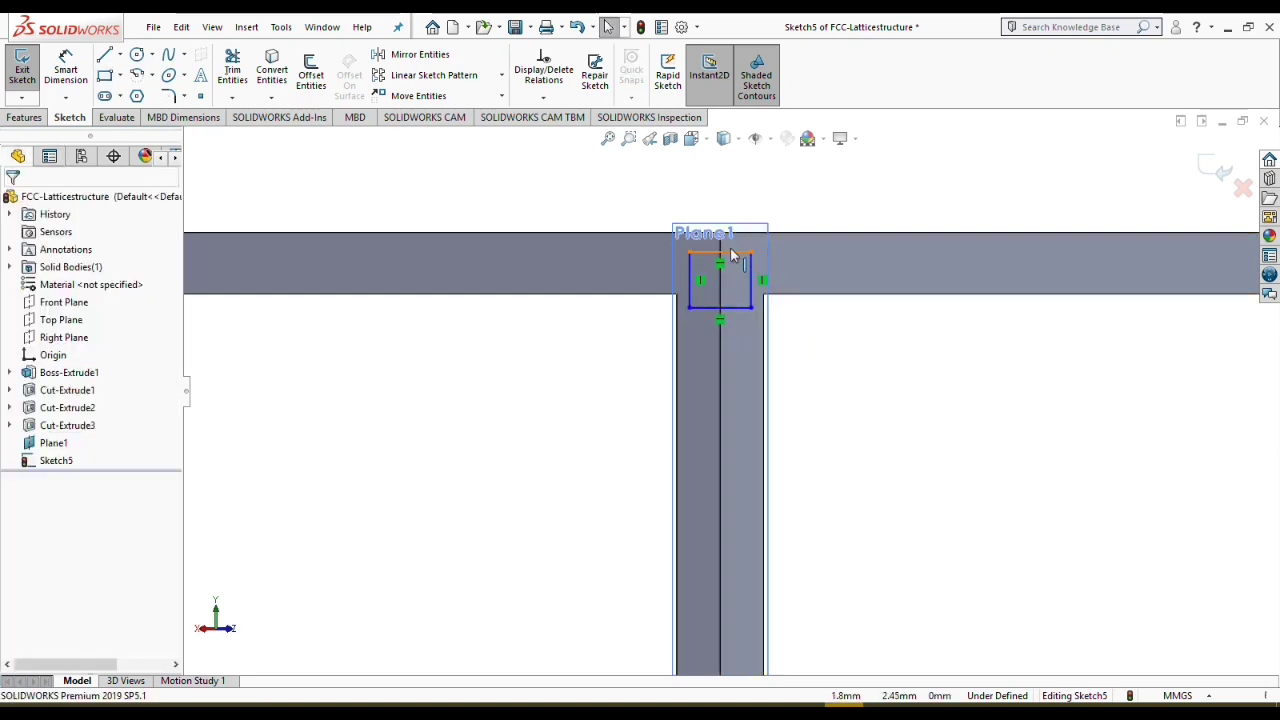
# Step: Make the midpoint of the upper rectangle's top edge coincident with the vertex at the strut's top centre
pyautogui.click(733, 255)
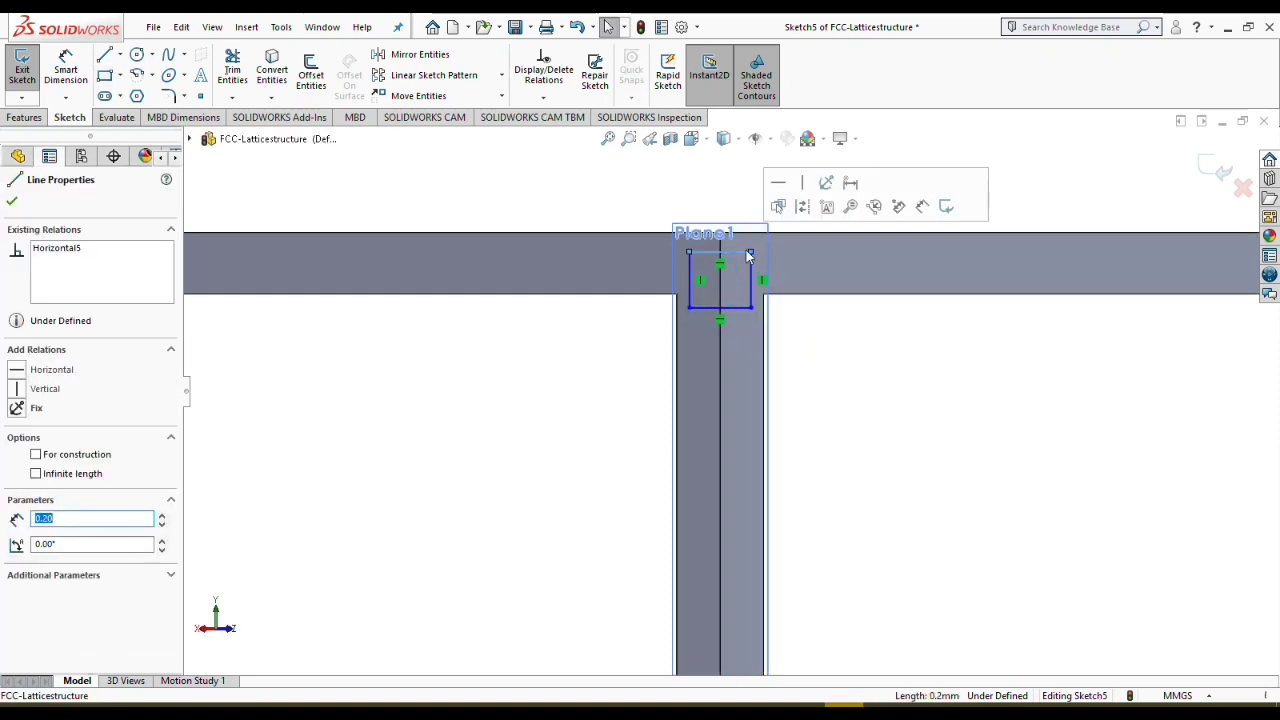
pyautogui.rightClick(738, 252)
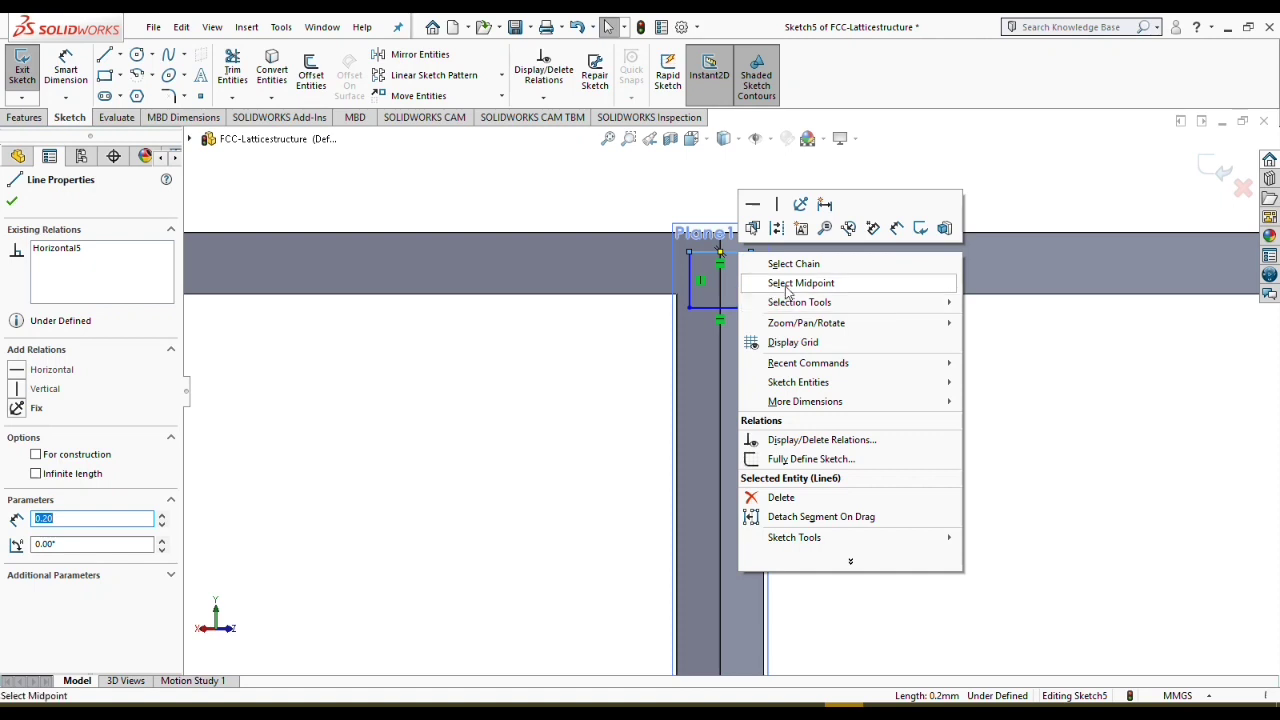
pyautogui.click(786, 285)
pyautogui.click(720, 246)
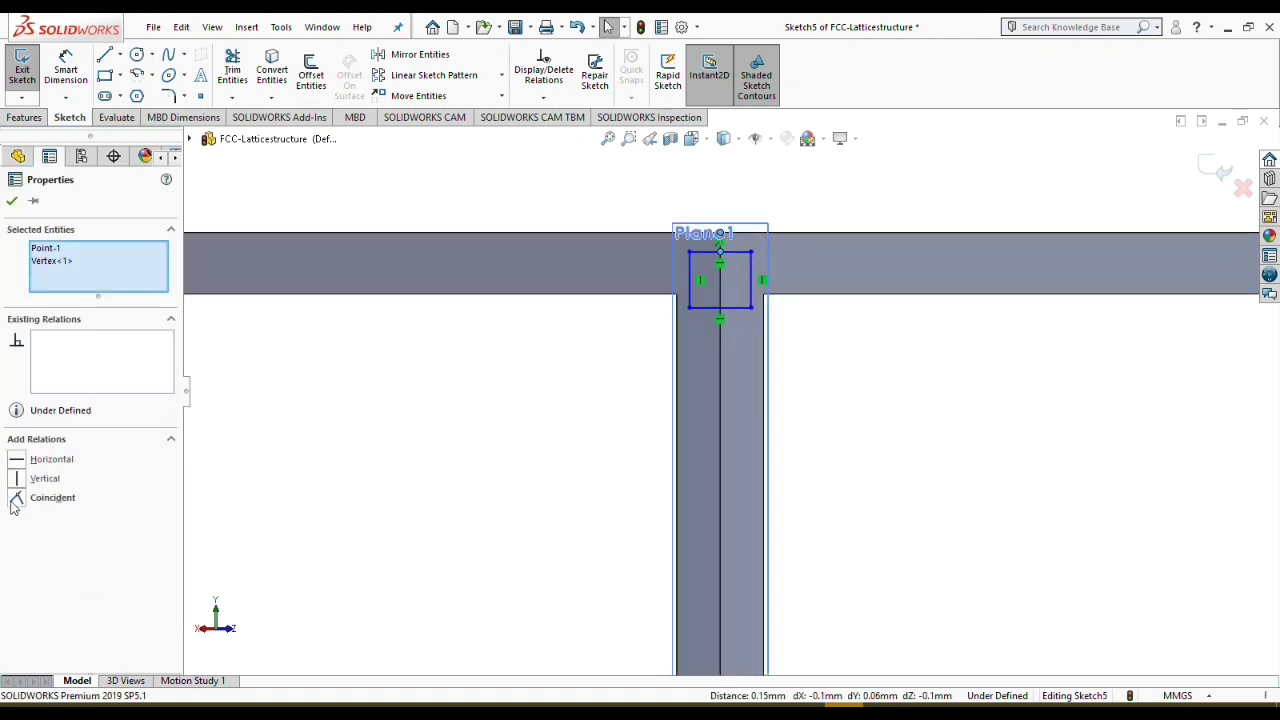
pyautogui.click(16, 499)
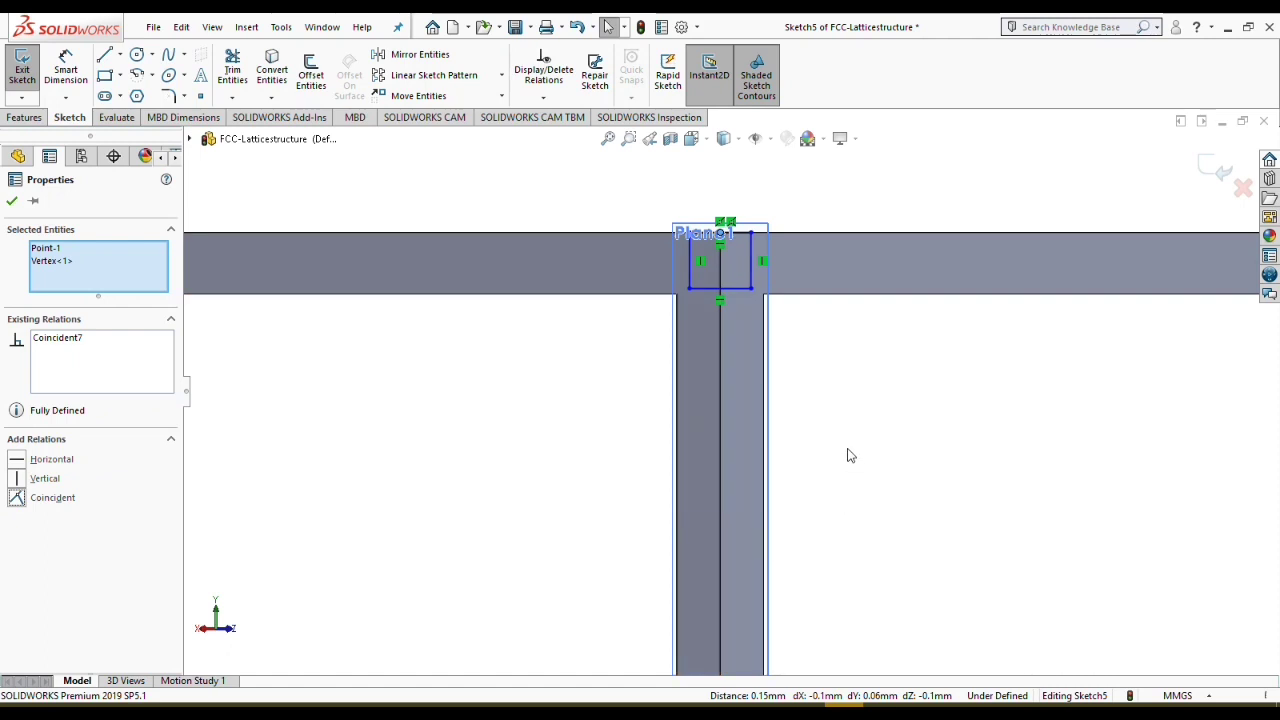
pyautogui.moveTo(848, 450); pyautogui.dragTo(846, 354, button='right')
pyautogui.rightClick(822, 314)
pyautogui.click(858, 366)
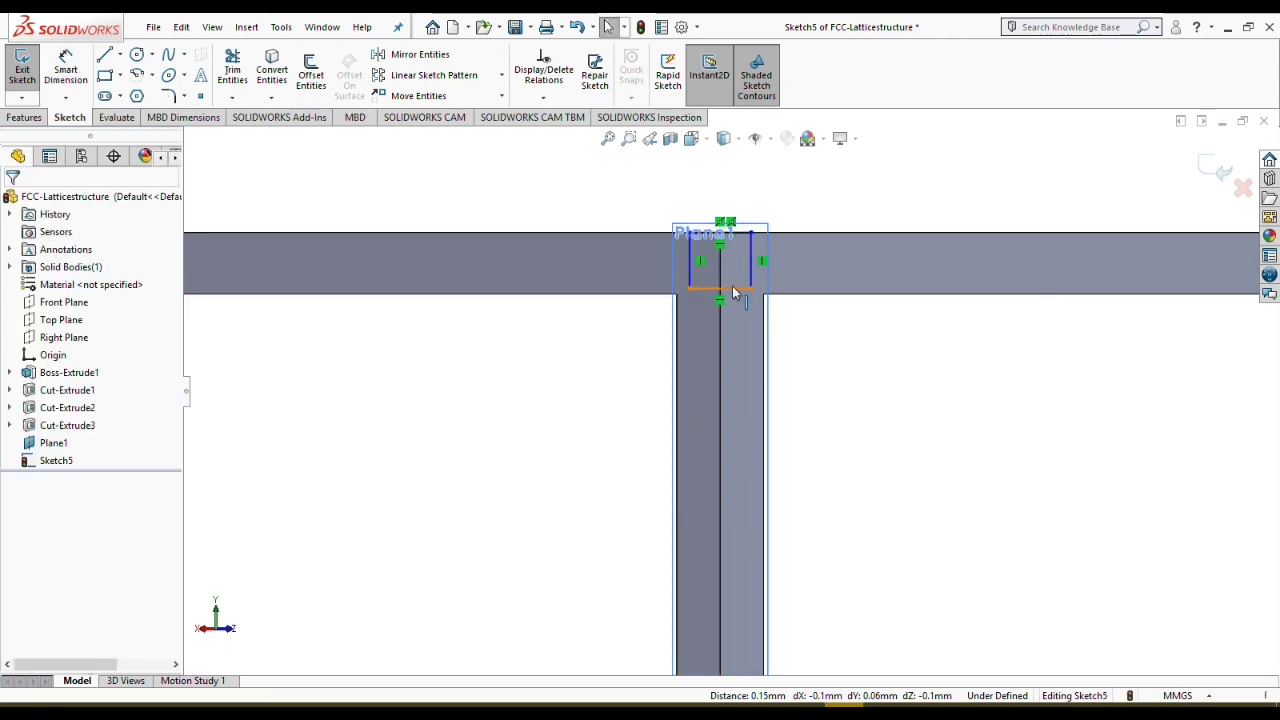
# Step: Apply an Equal relation to all four sides of the rectangle at the strut's upper end
pyautogui.click(742, 289)
pyautogui.keyDown('ctrl'); pyautogui.click(694, 272); pyautogui.keyUp('ctrl')
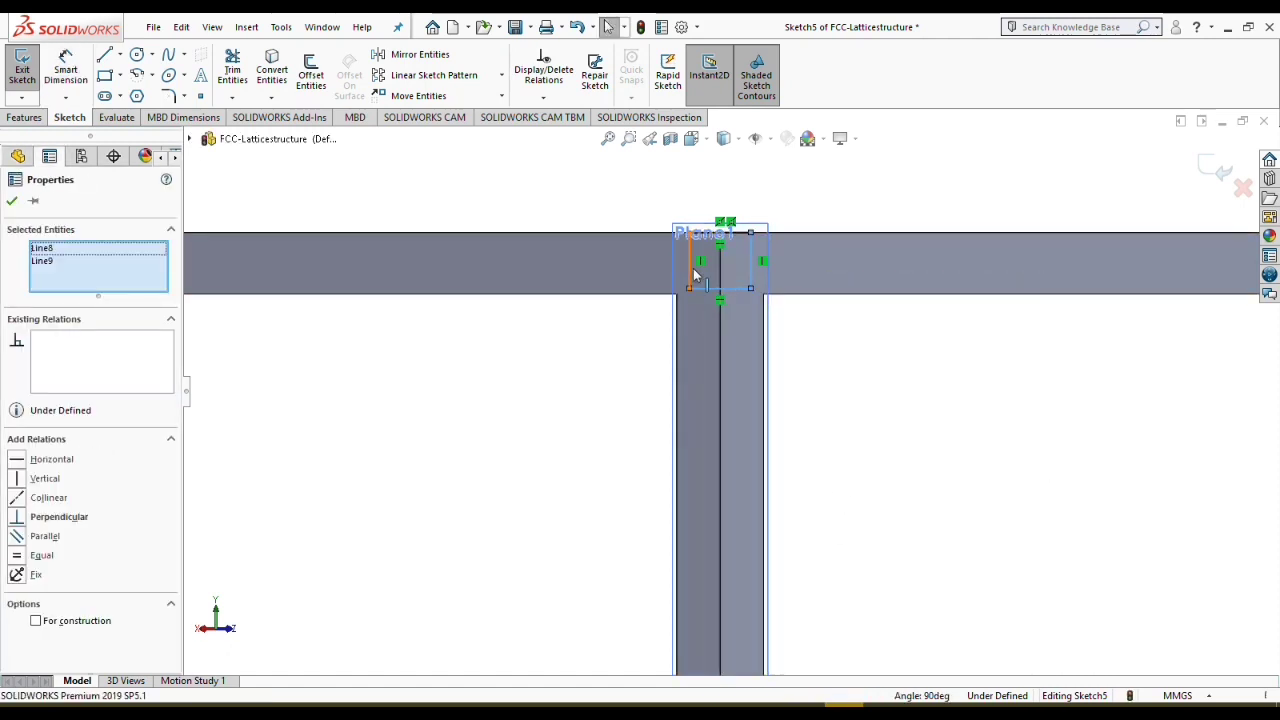
pyautogui.keyDown('ctrl'); pyautogui.click(735, 240); pyautogui.keyUp('ctrl')
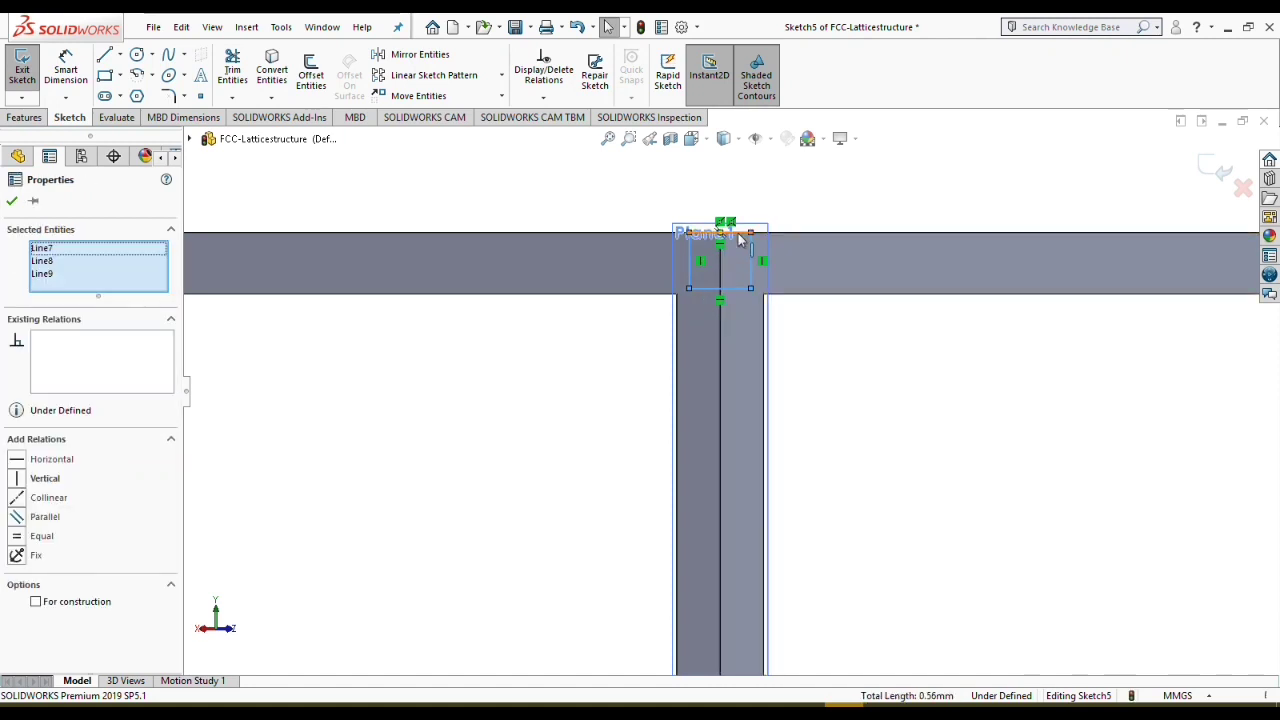
pyautogui.keyDown('ctrl'); pyautogui.click(750, 248); pyautogui.keyUp('ctrl')
pyautogui.click(30, 541)
# Step: Dimension the horizontal side of the upper square to 0.20 mm
pyautogui.moveTo(891, 562); pyautogui.dragTo(889, 350, button='right')
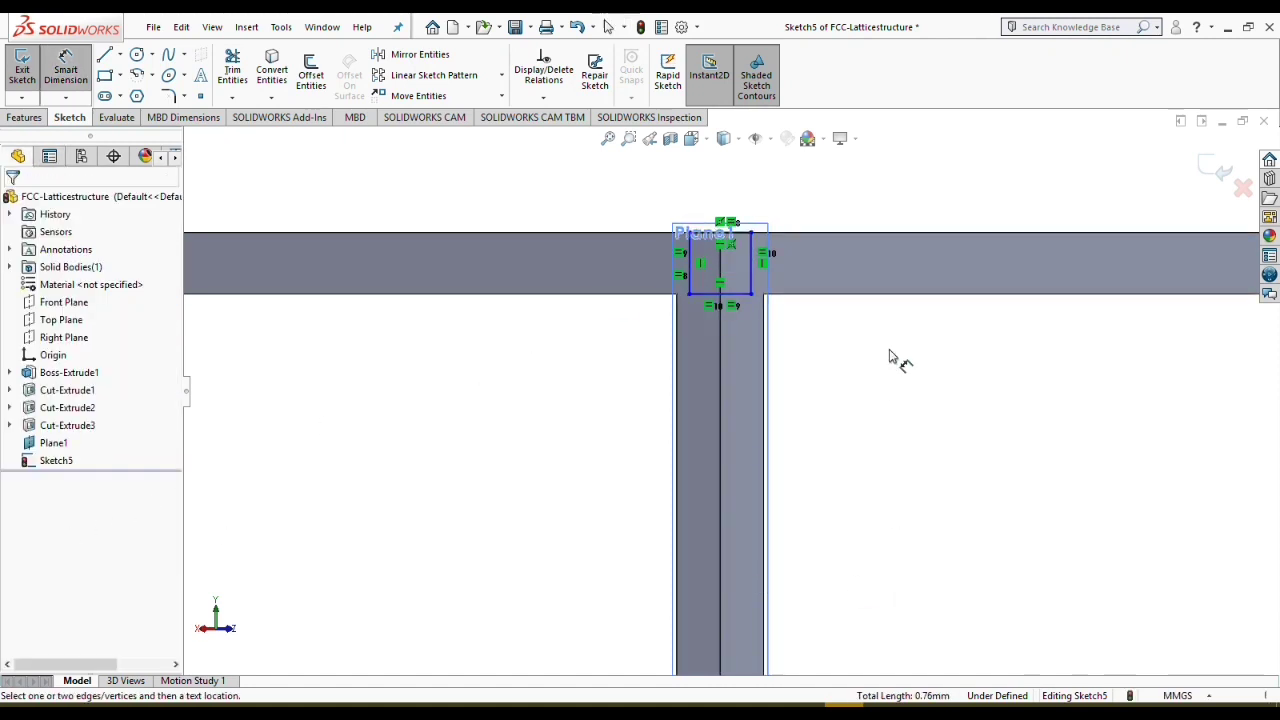
pyautogui.click(701, 305)
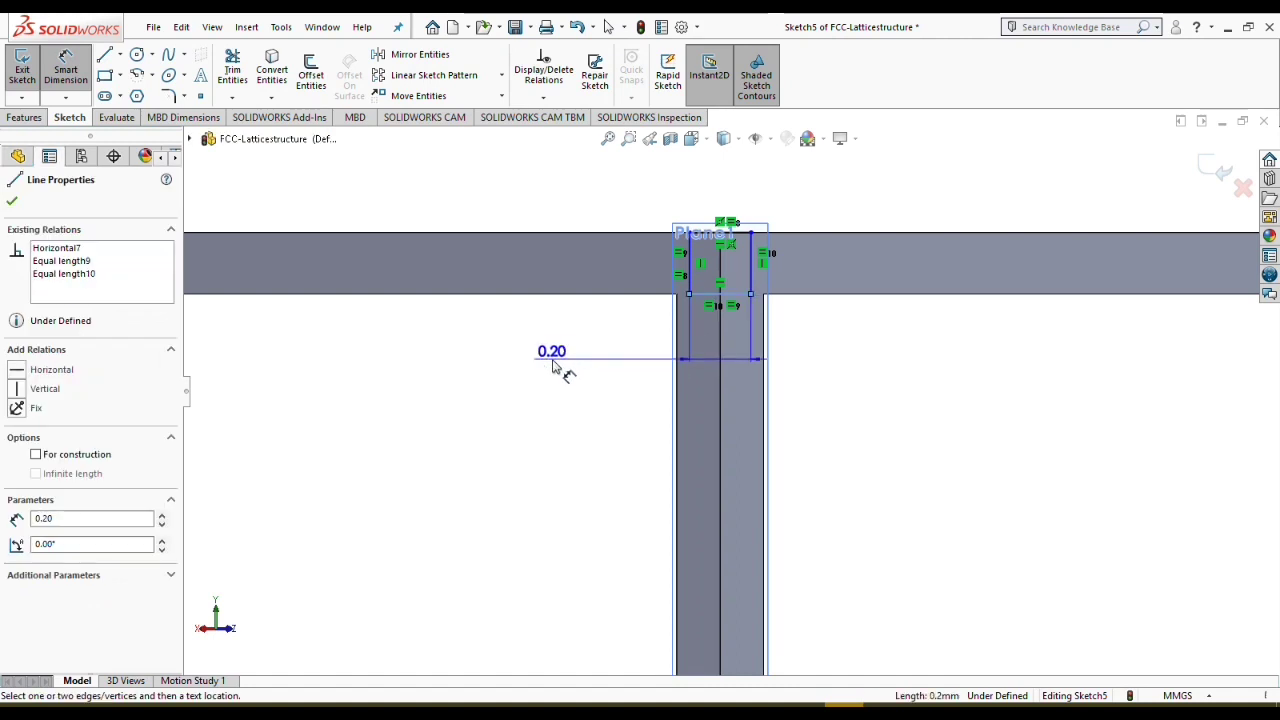
pyautogui.click(555, 362)
pyautogui.press('Return')
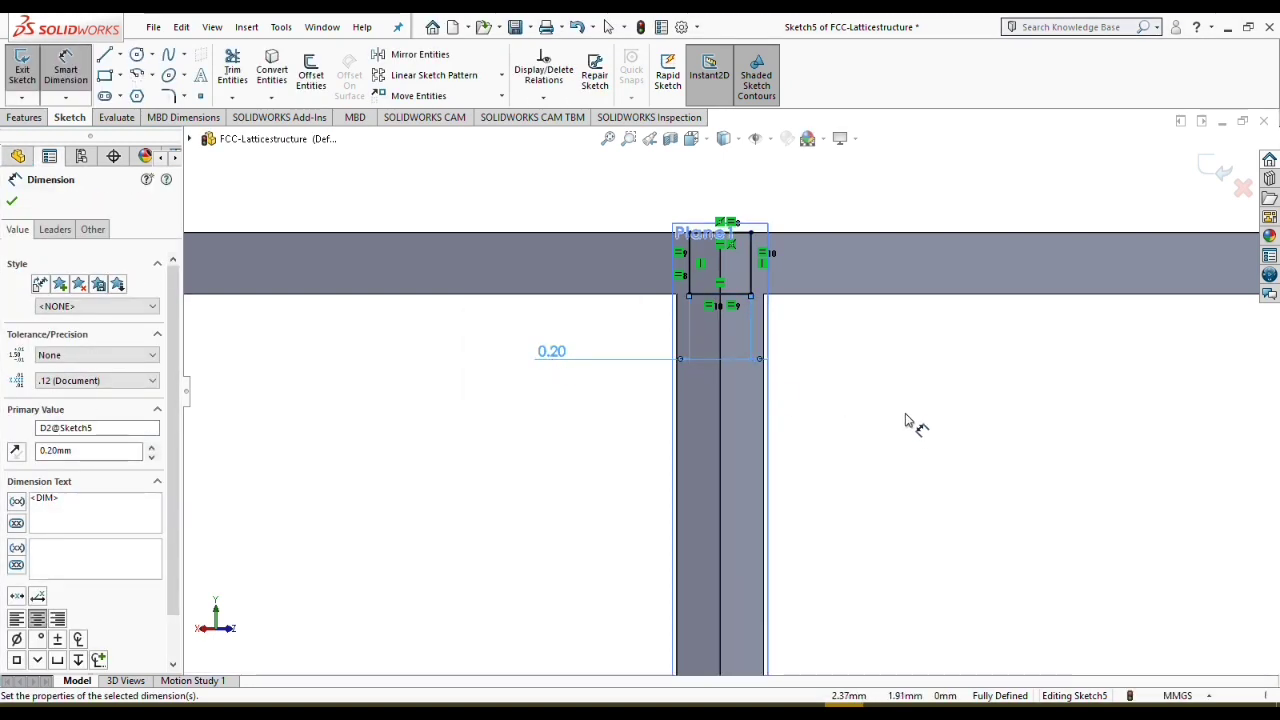
# Step: Set up a Boss-Extrude of both squares, reversed across the cube toward the opposite strut, with a blind depth of 7 mm
pyautogui.scroll(5, 858, 482)
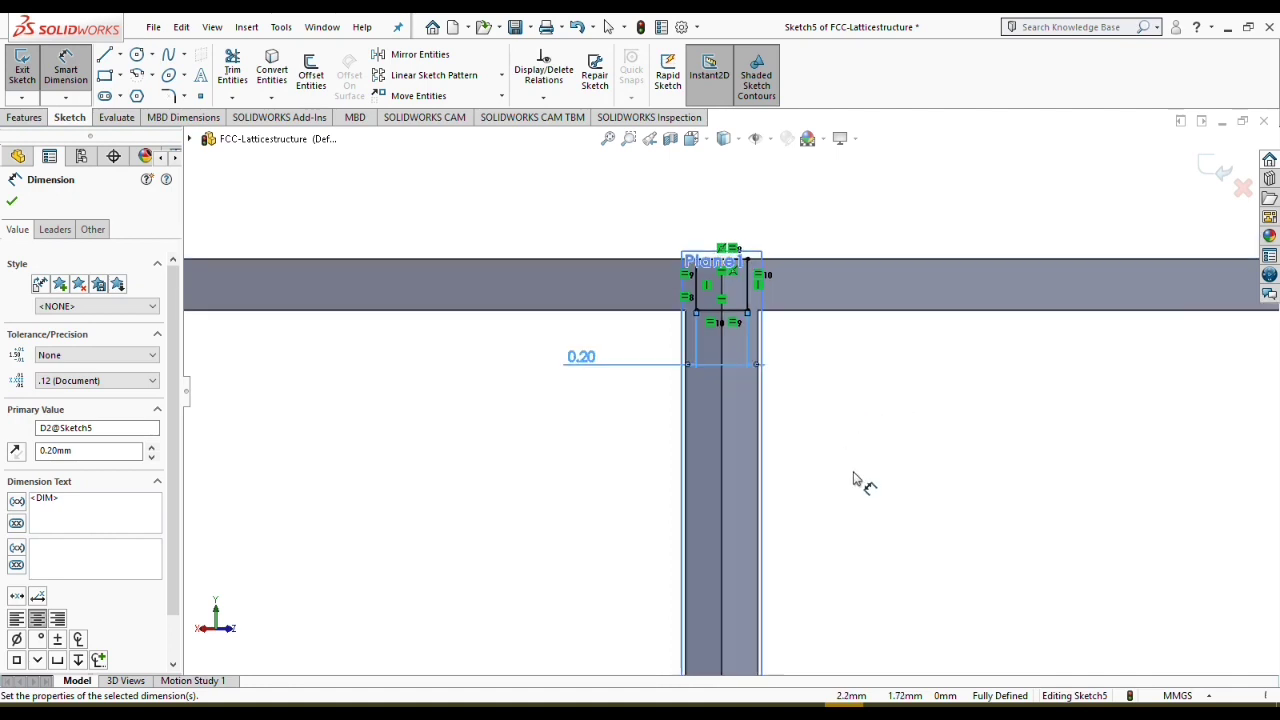
pyautogui.click(607, 138)
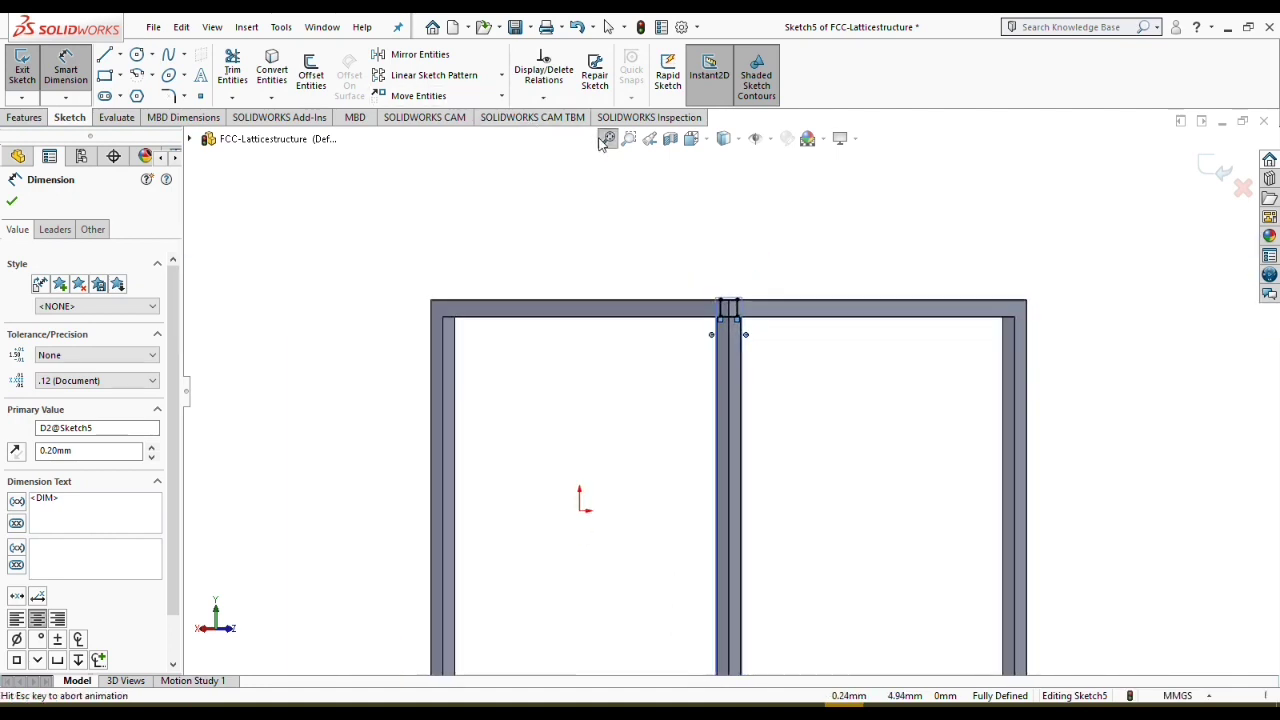
pyautogui.click(27, 118)
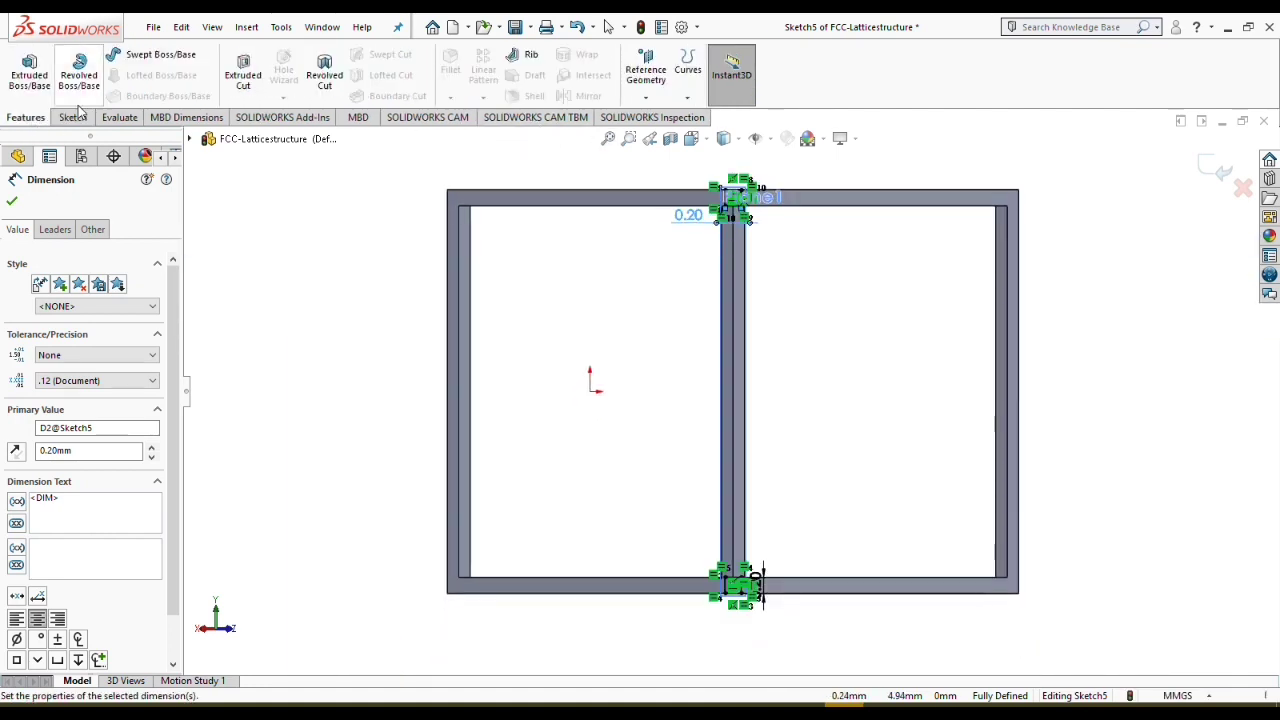
pyautogui.click(29, 70)
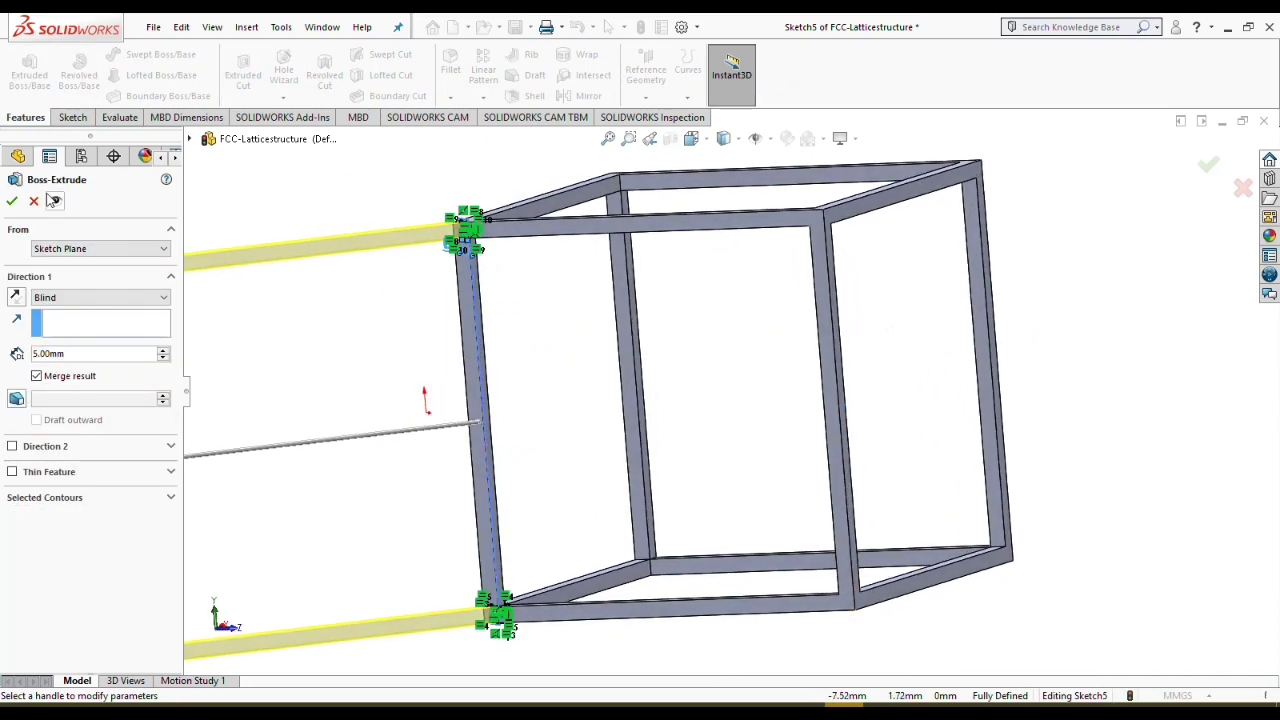
pyautogui.click(16, 298)
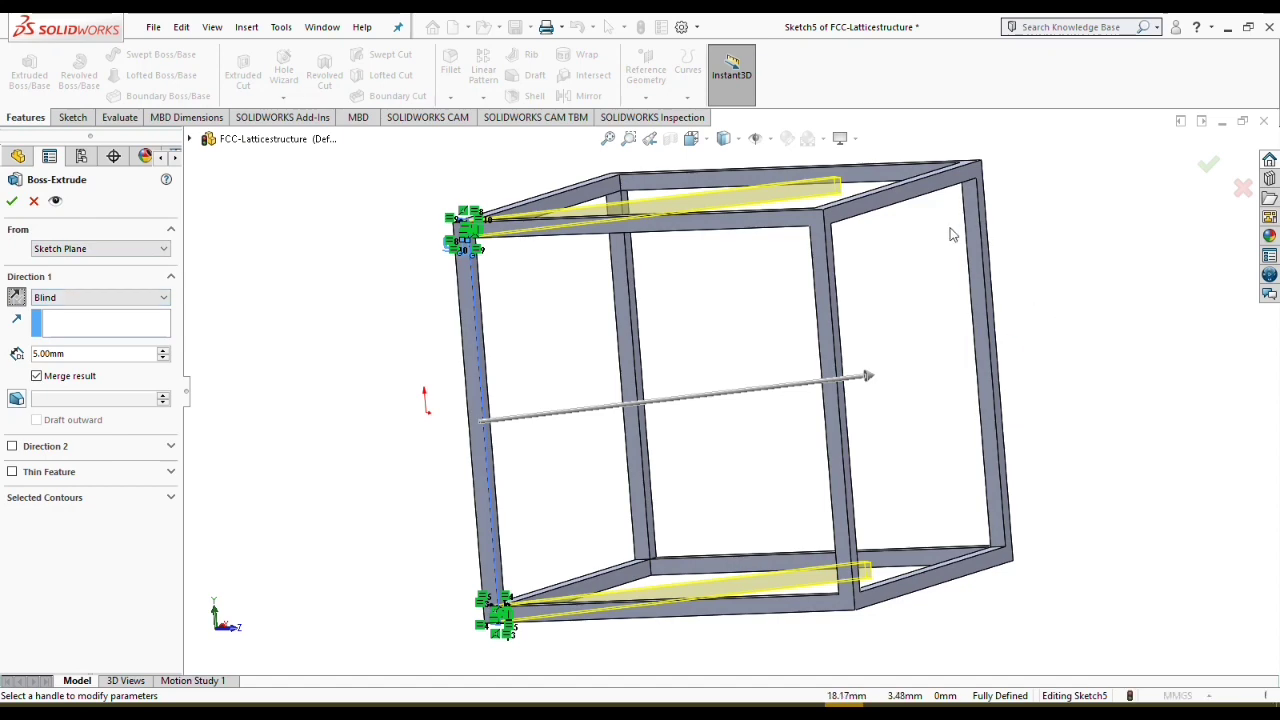
pyautogui.moveTo(952, 234); pyautogui.dragTo(920, 346, button='middle')
pyautogui.click(894, 380)
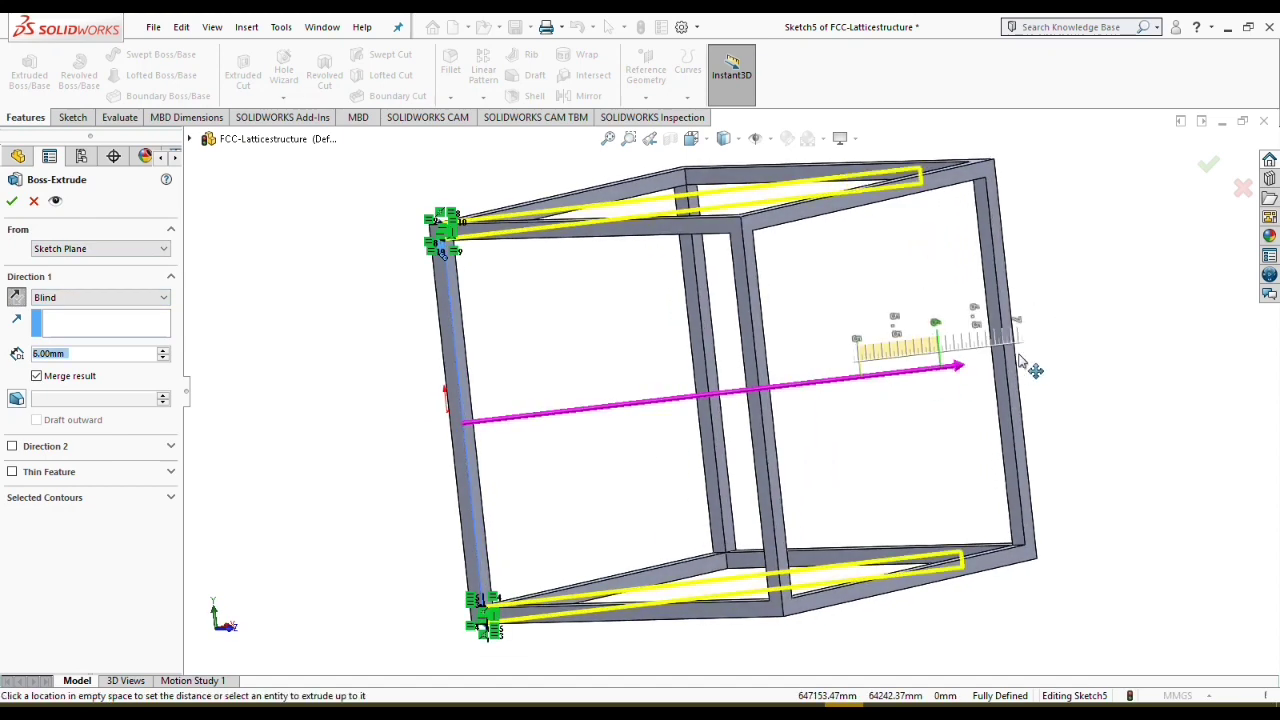
pyautogui.click(1071, 349)
# Step: Set the Boss-Extrude depth to 6.7 mm so the diagonal struts end inside the opposite corner, and complete the extrusion
pyautogui.moveTo(1194, 234); pyautogui.dragTo(1030, 348, button='middle')
pyautogui.scroll(-6, 905, 258)
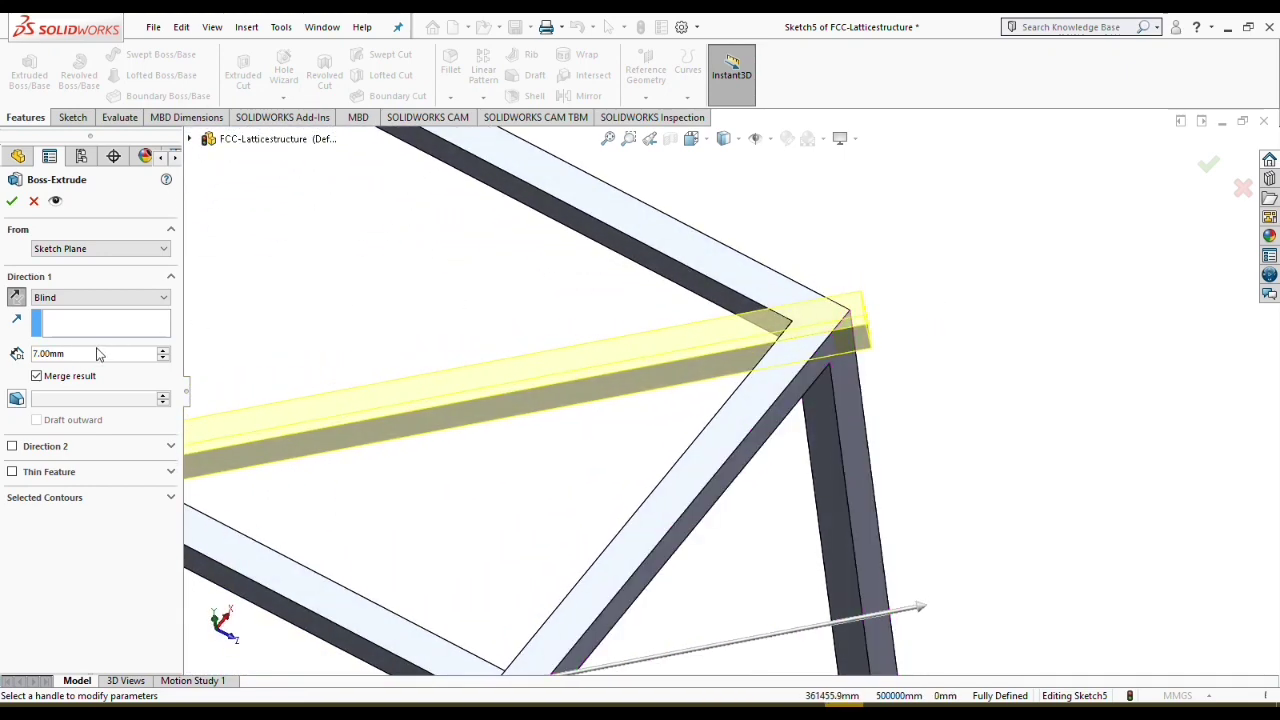
pyautogui.write('6')
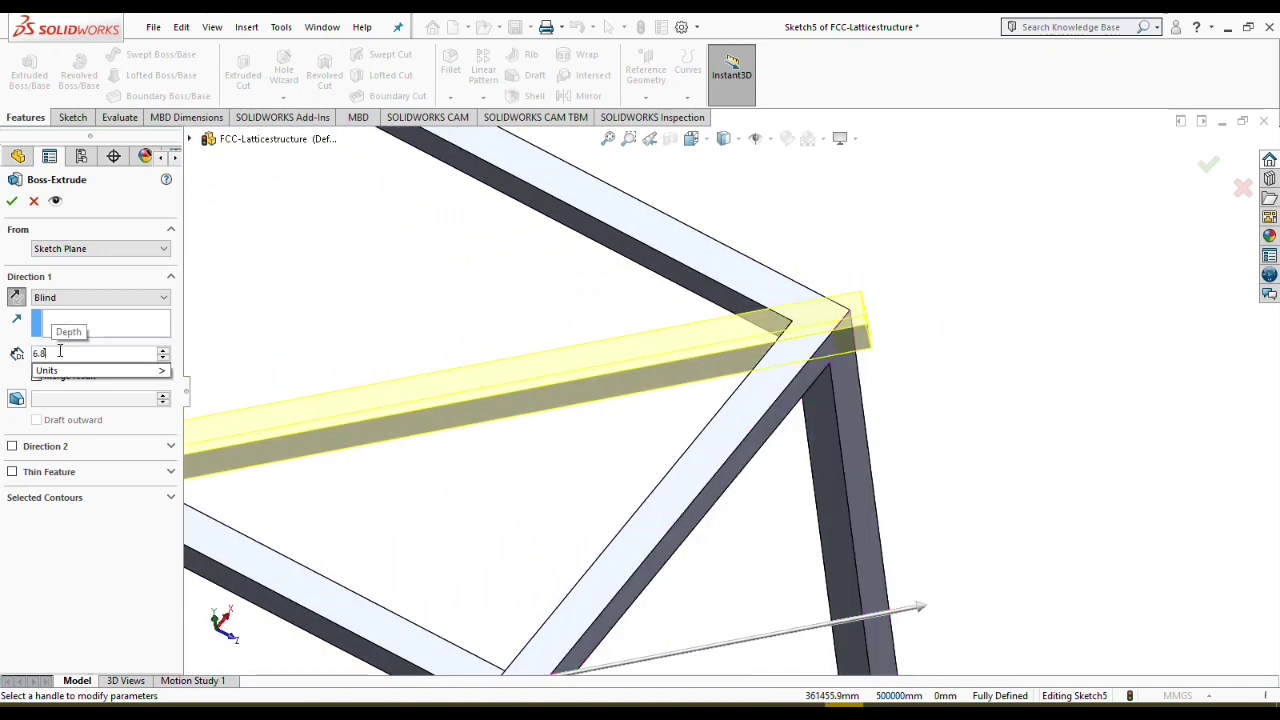
pyautogui.write('.8')
pyautogui.press('Return')
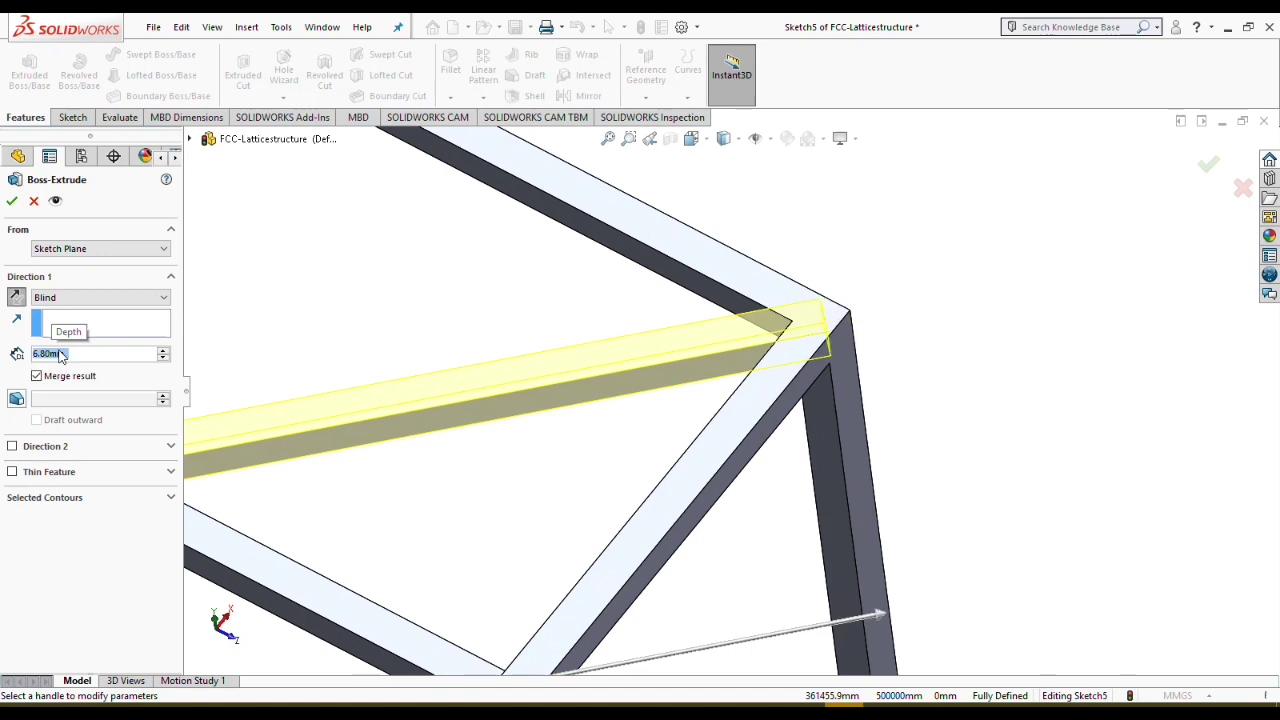
pyautogui.write('6.7')
pyautogui.click(1209, 164)
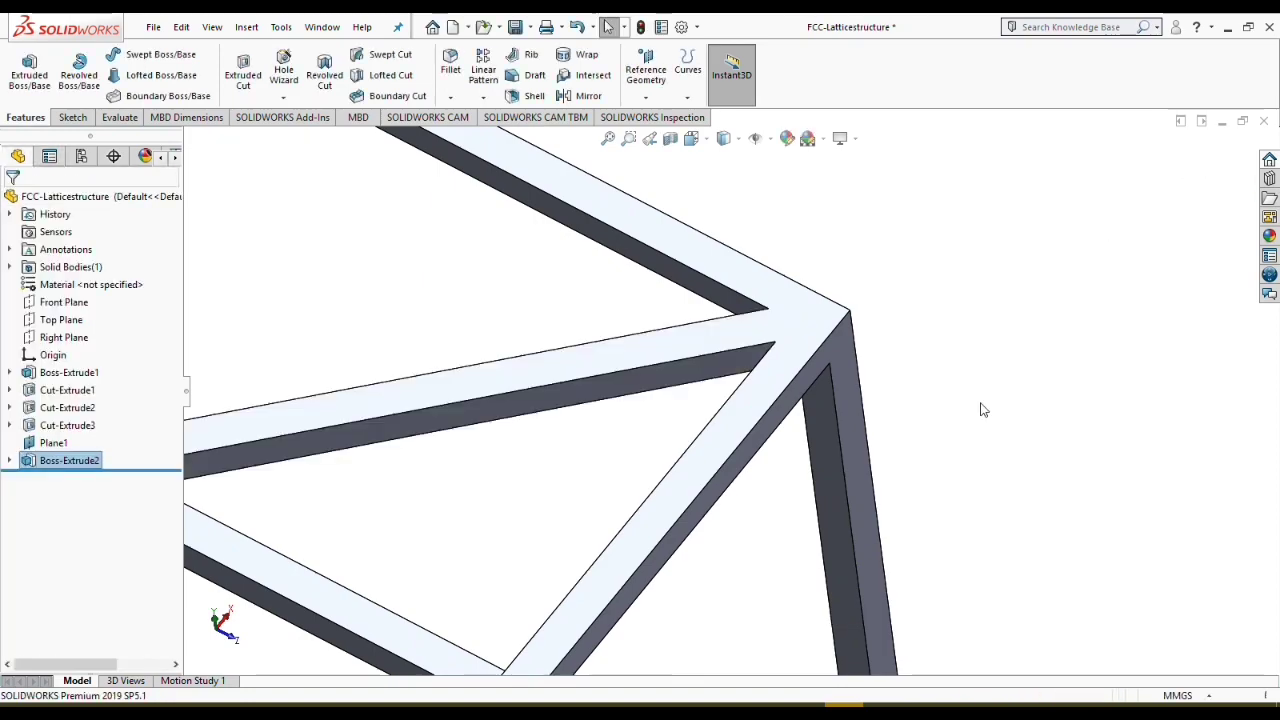
# Step: Examine the cube frame from several angles to check how both diagonal struts meet the corners
pyautogui.moveTo(812, 674); pyautogui.dragTo(805, 523, button='middle')
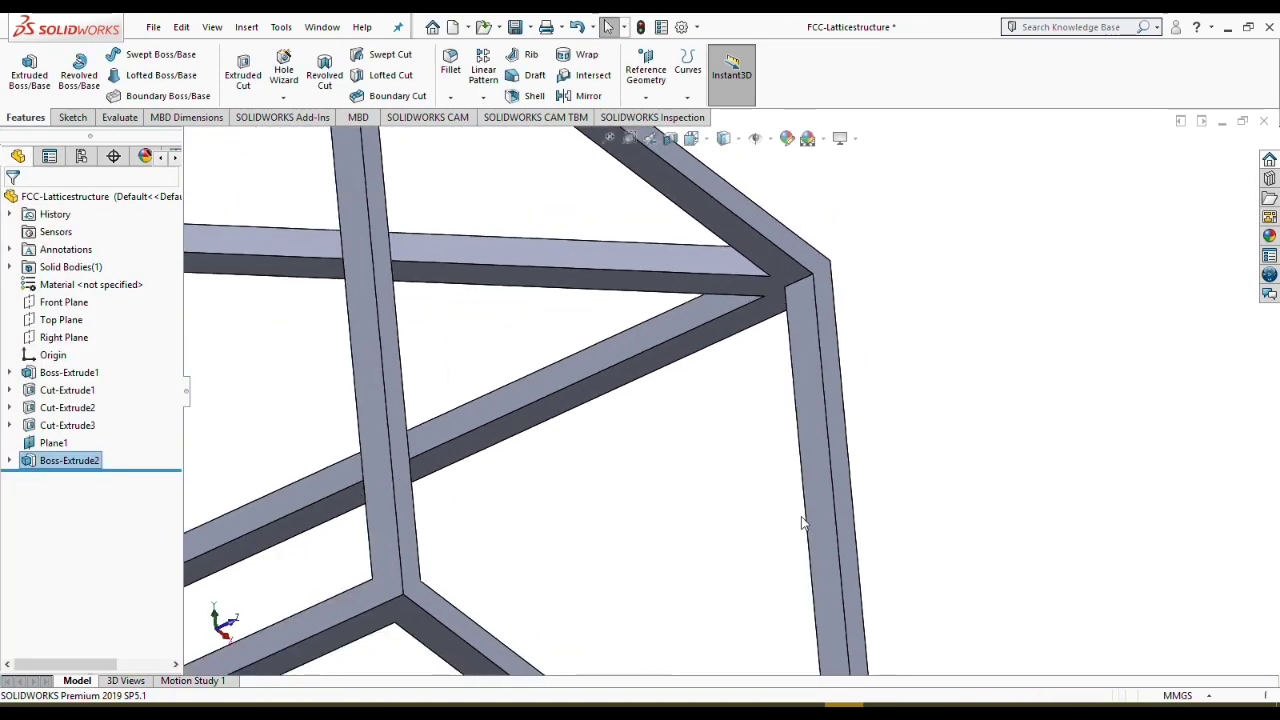
pyautogui.press('space')
pyautogui.click(585, 478)
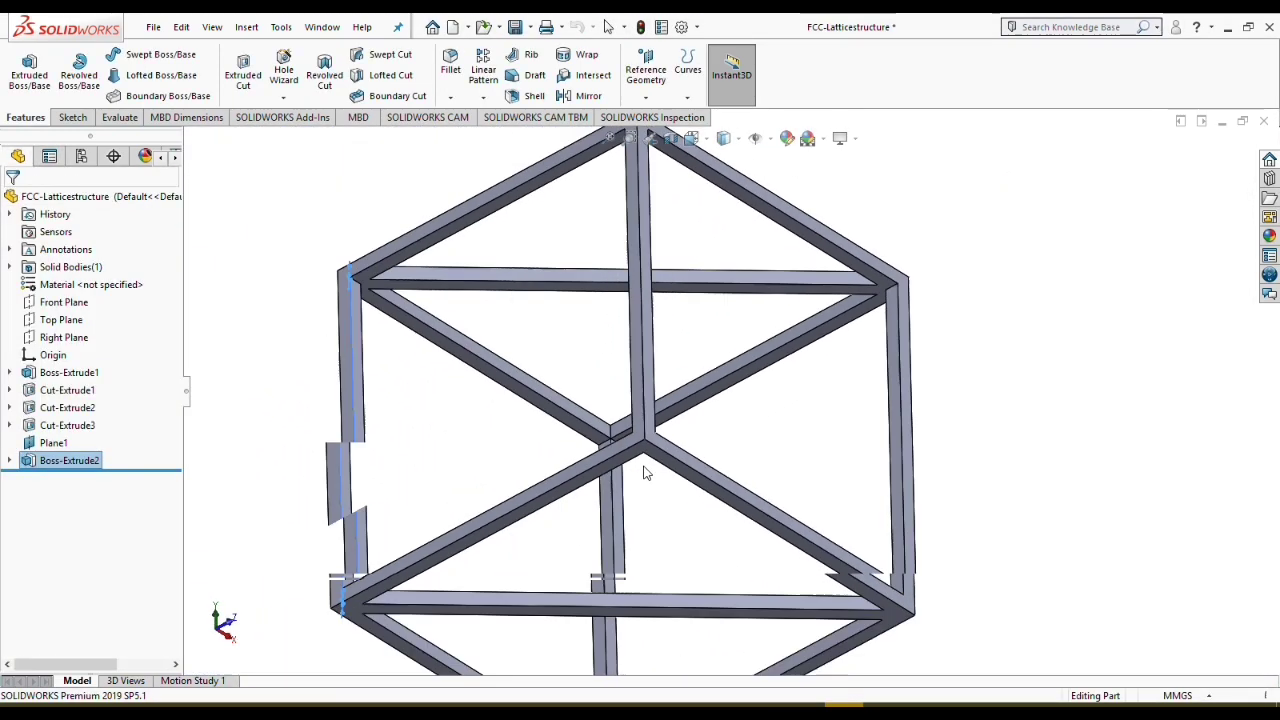
pyautogui.moveTo(736, 490); pyautogui.dragTo(938, 408, button='middle')
pyautogui.moveTo(880, 262); pyautogui.dragTo(785, 268, button='middle')
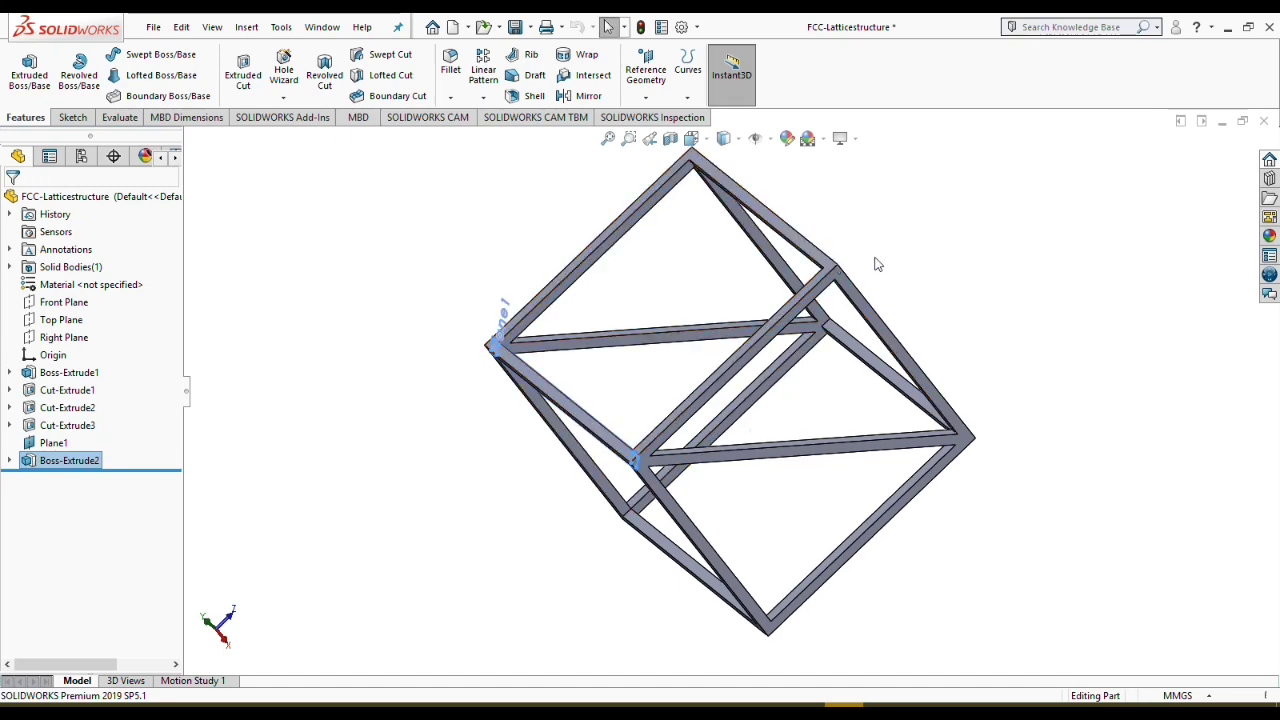
pyautogui.moveTo(876, 263); pyautogui.dragTo(706, 418, button='middle')
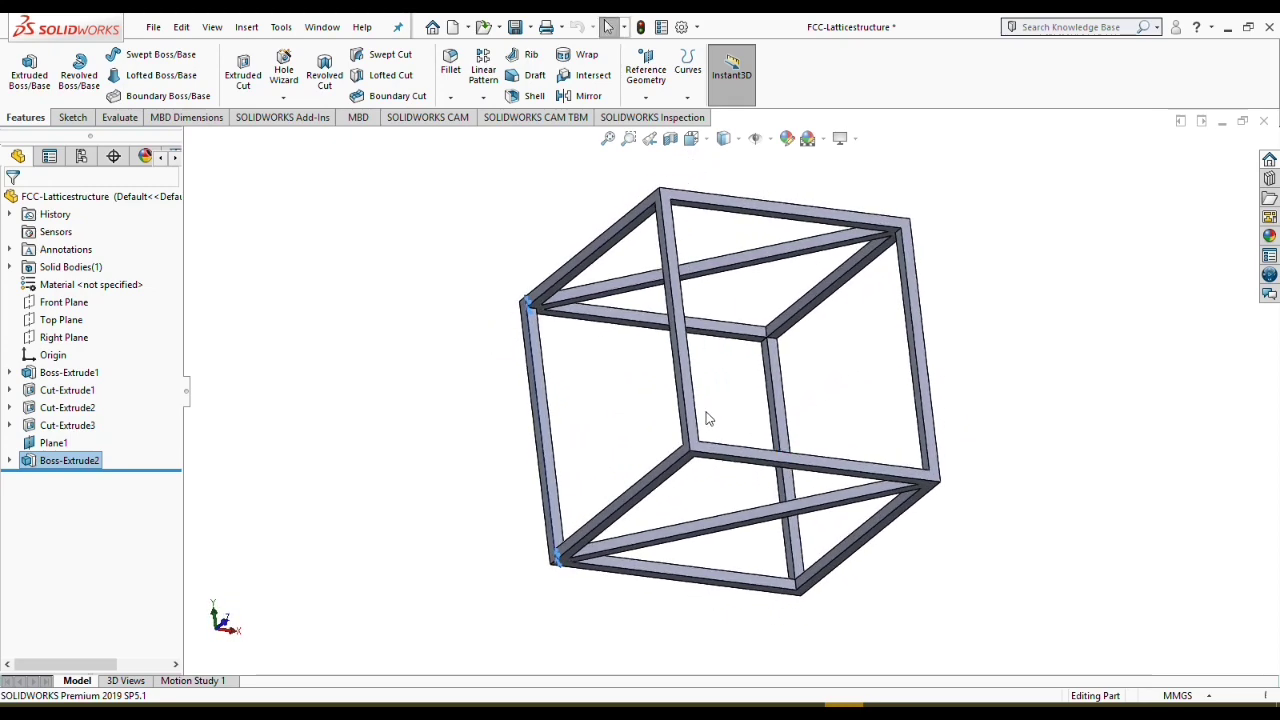
pyautogui.scroll(-3, 706, 418)
pyautogui.moveTo(773, 323); pyautogui.dragTo(815, 370, button='middle')
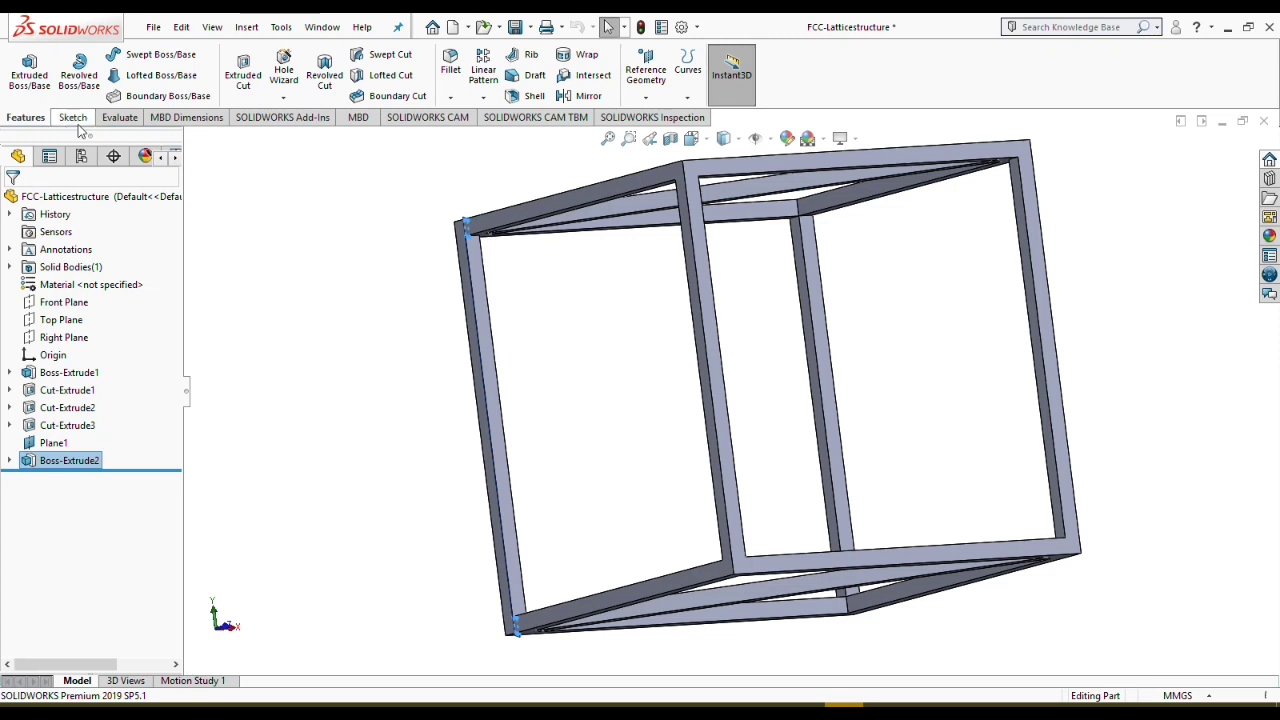
# Step: Create a reference plane through the two outer side edges of the vertical strut next to the one already used
pyautogui.click(650, 95)
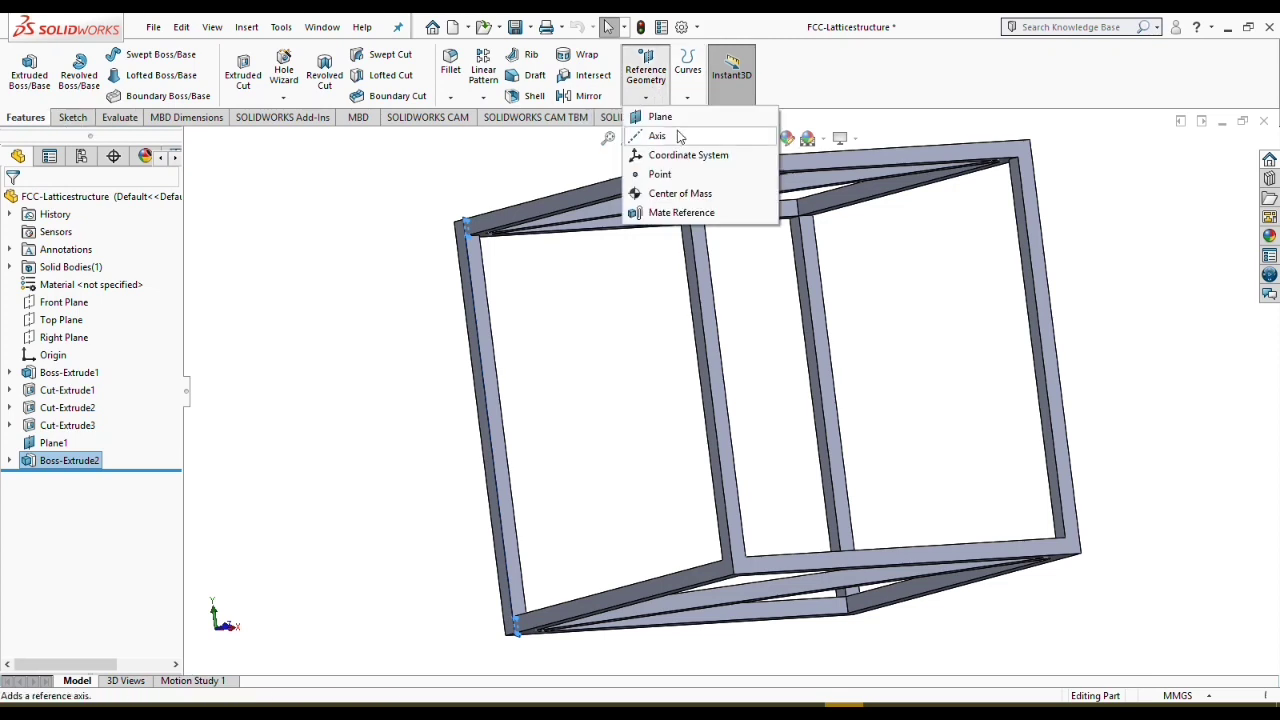
pyautogui.click(660, 117)
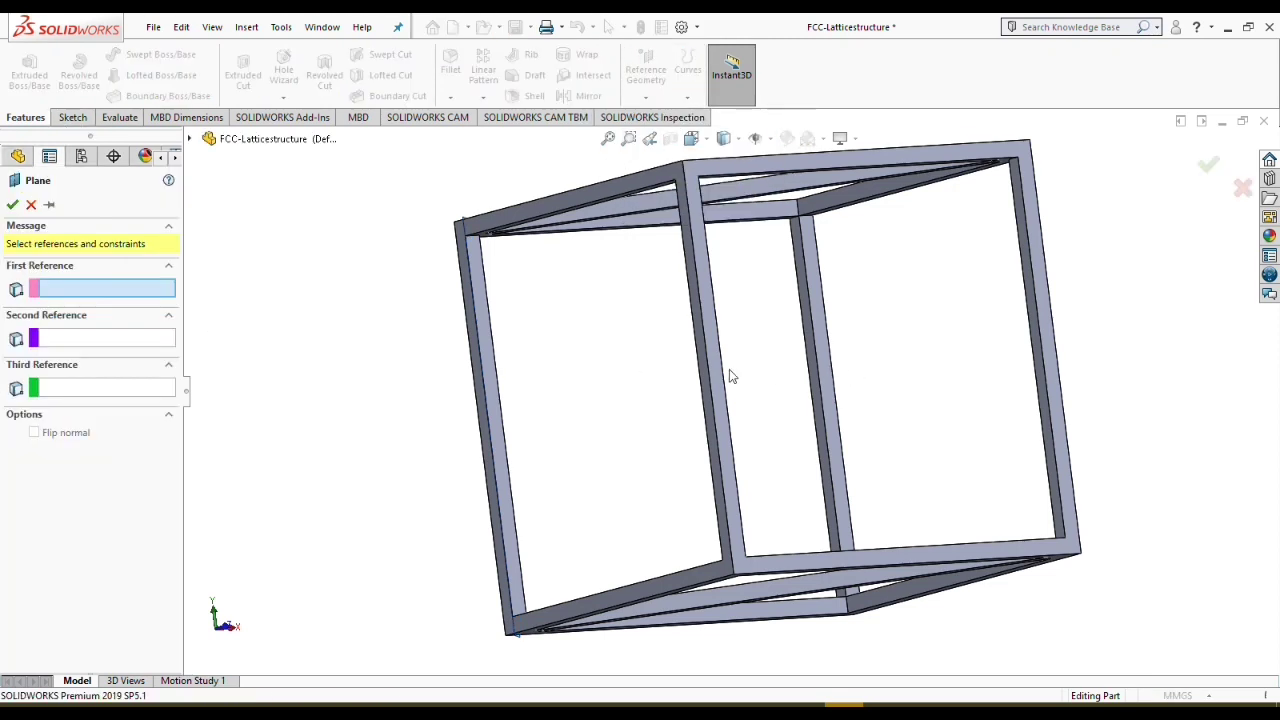
pyautogui.click(711, 390)
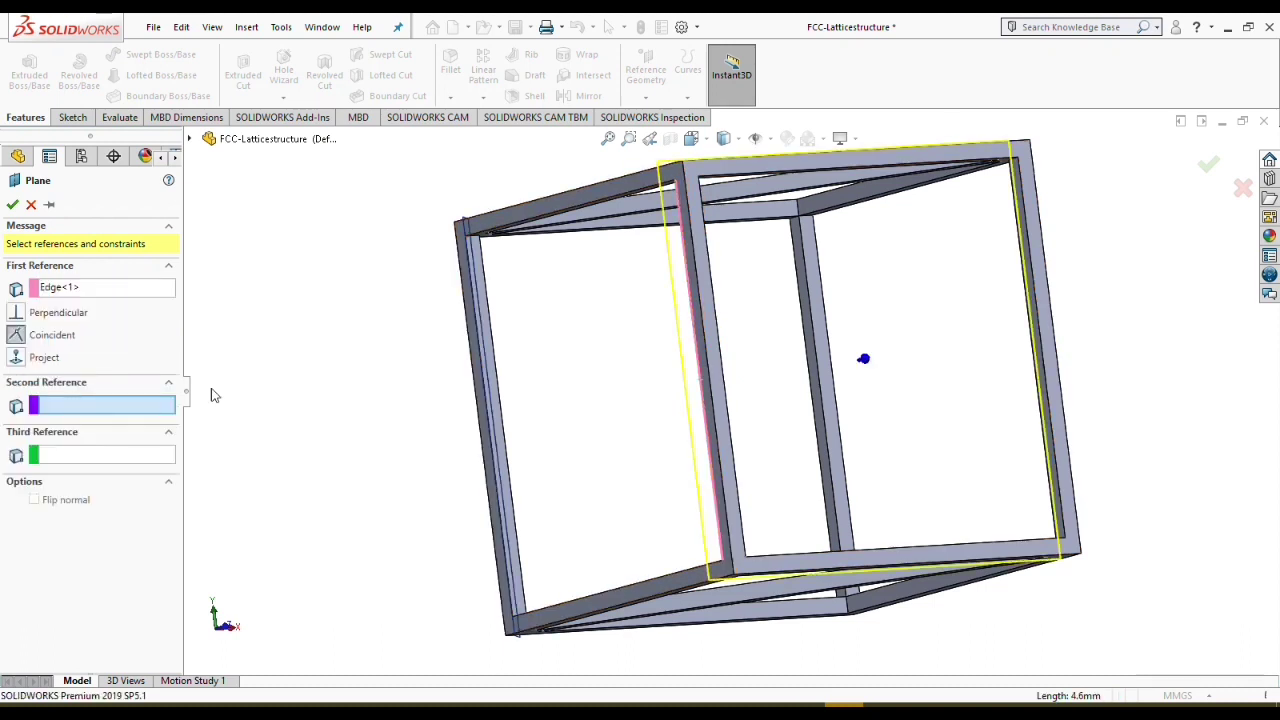
pyautogui.click(730, 388)
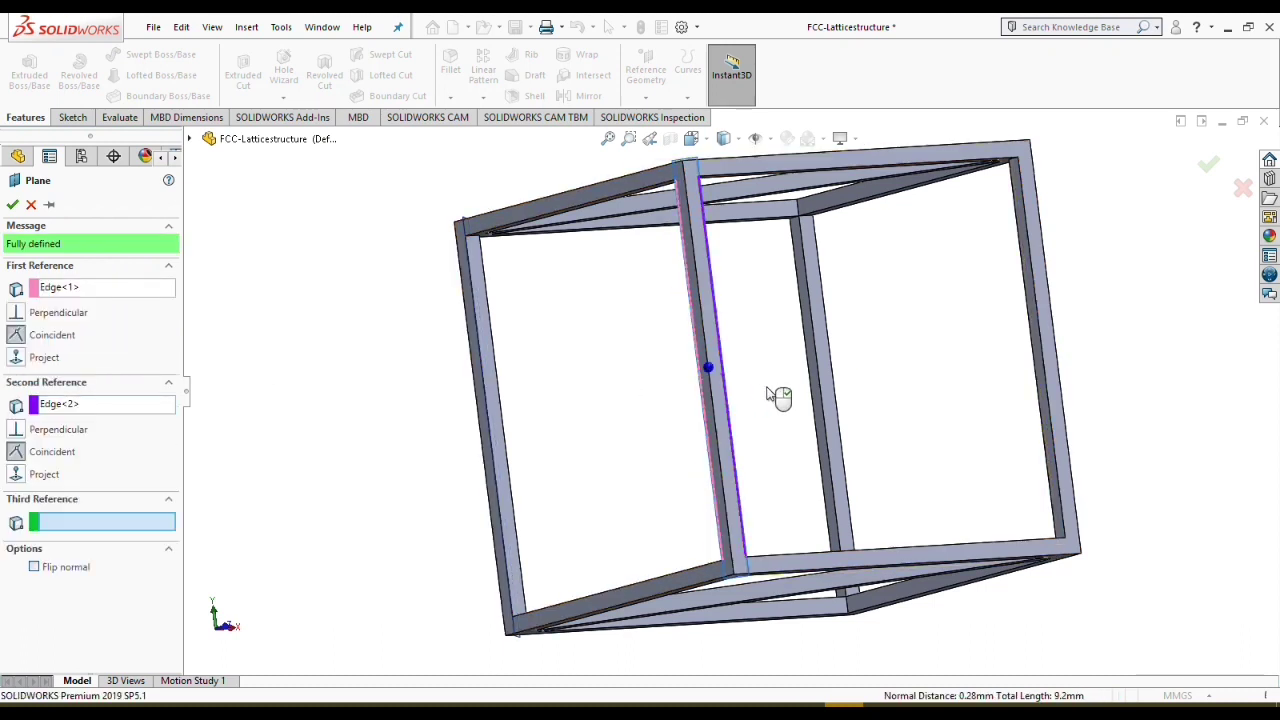
pyautogui.click(12, 204)
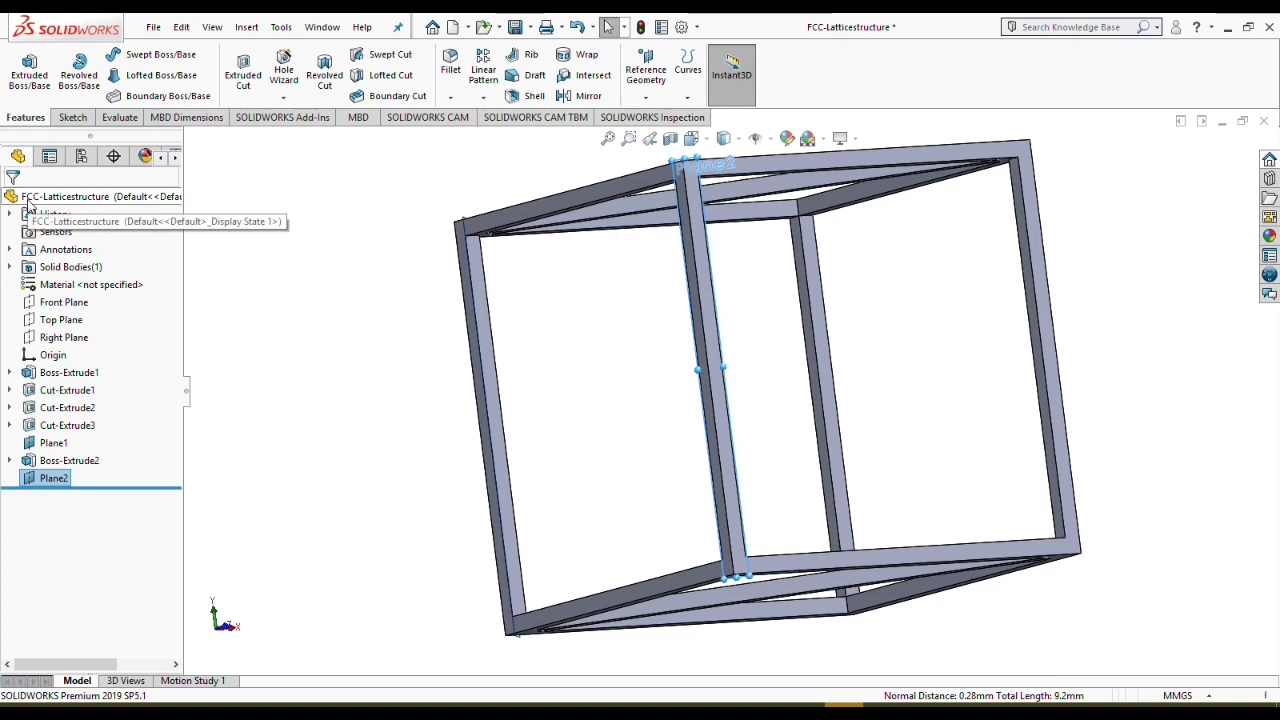
# Step: Sketch a corner rectangle about 0.18 mm wide on the new plane at the vertical strut's lower end
pyautogui.hotkey('ctrl', '8')
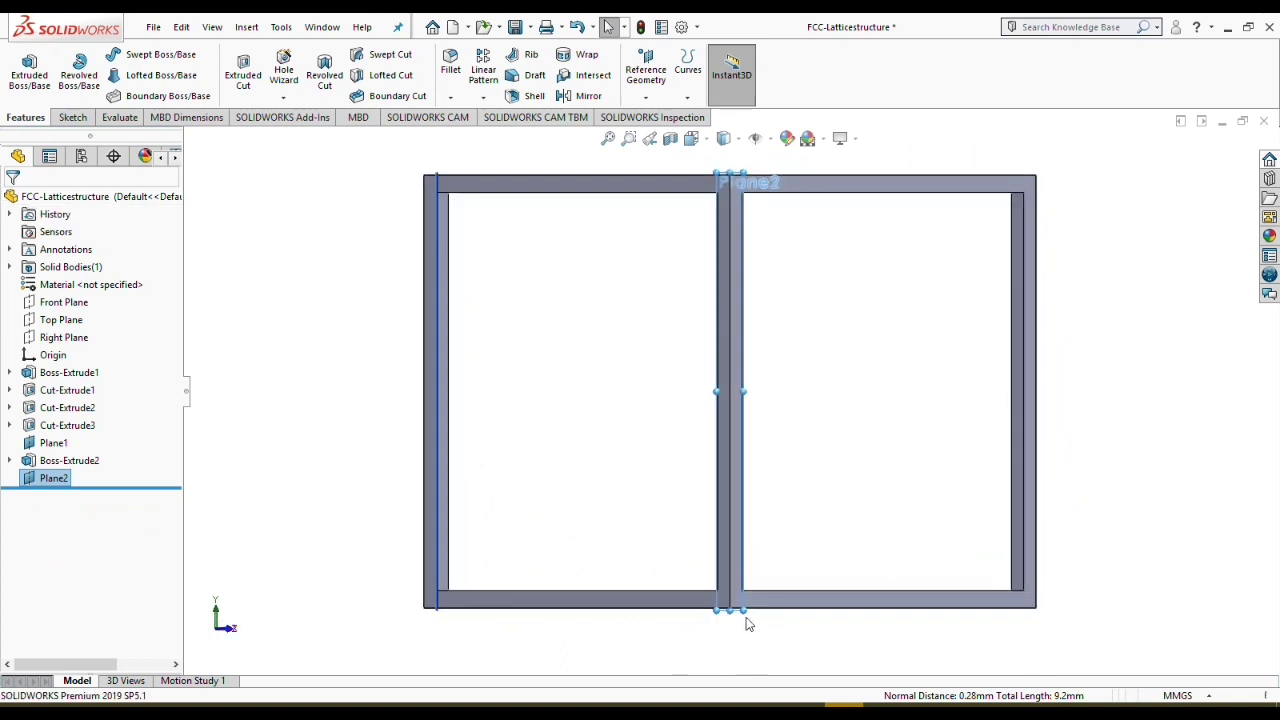
pyautogui.scroll(-5, 748, 624)
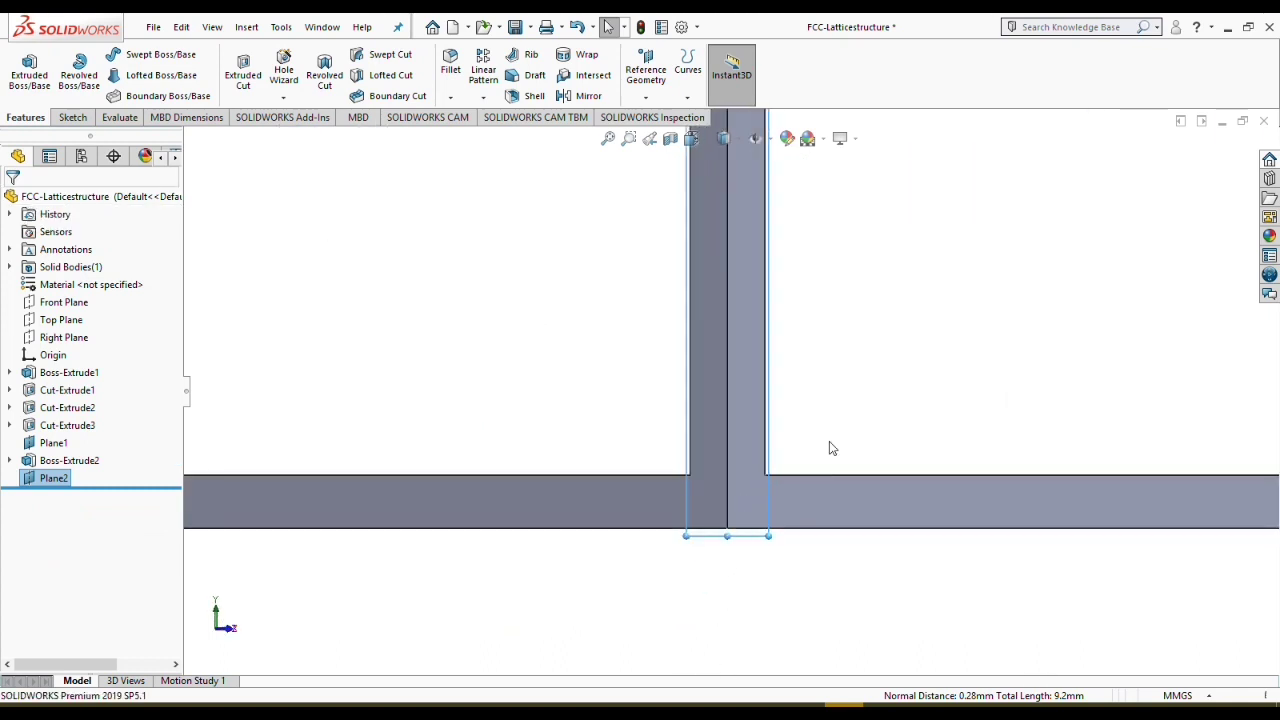
pyautogui.scroll(-2, 820, 443)
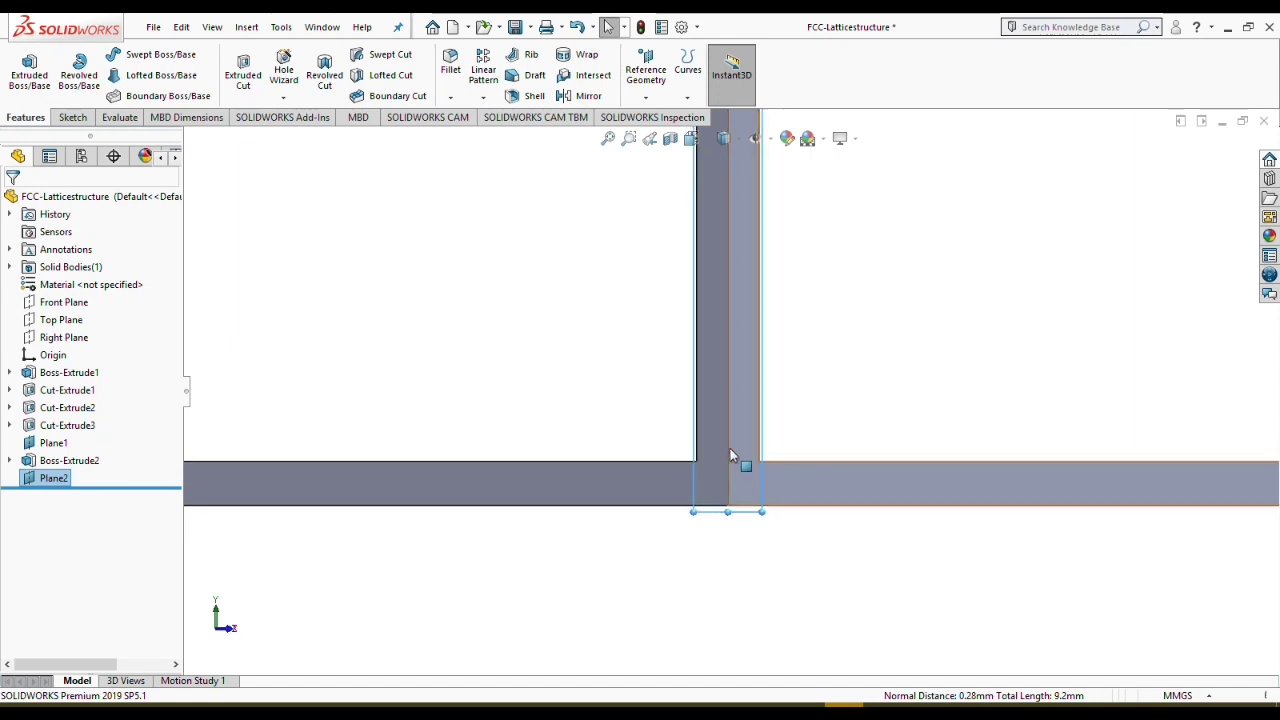
pyautogui.click(60, 119)
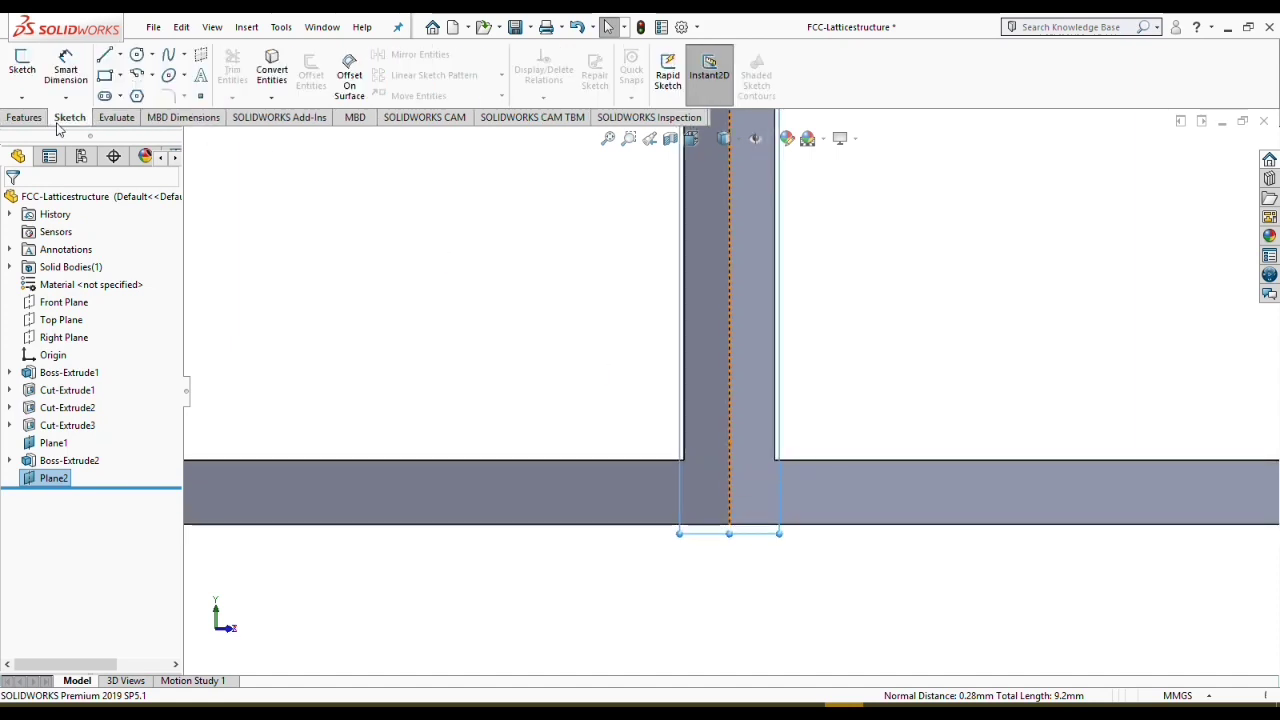
pyautogui.click(106, 76)
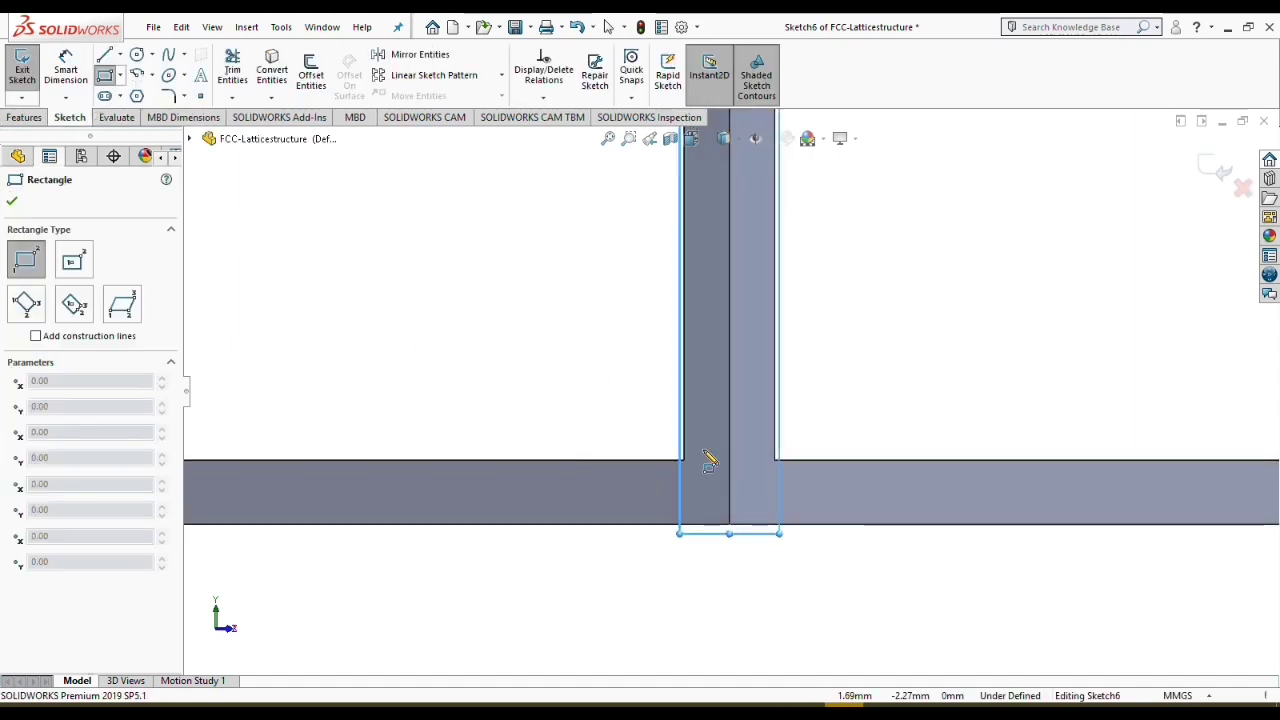
pyautogui.moveTo(704, 449); pyautogui.dragTo(761, 507)
pyautogui.rightClick(912, 425)
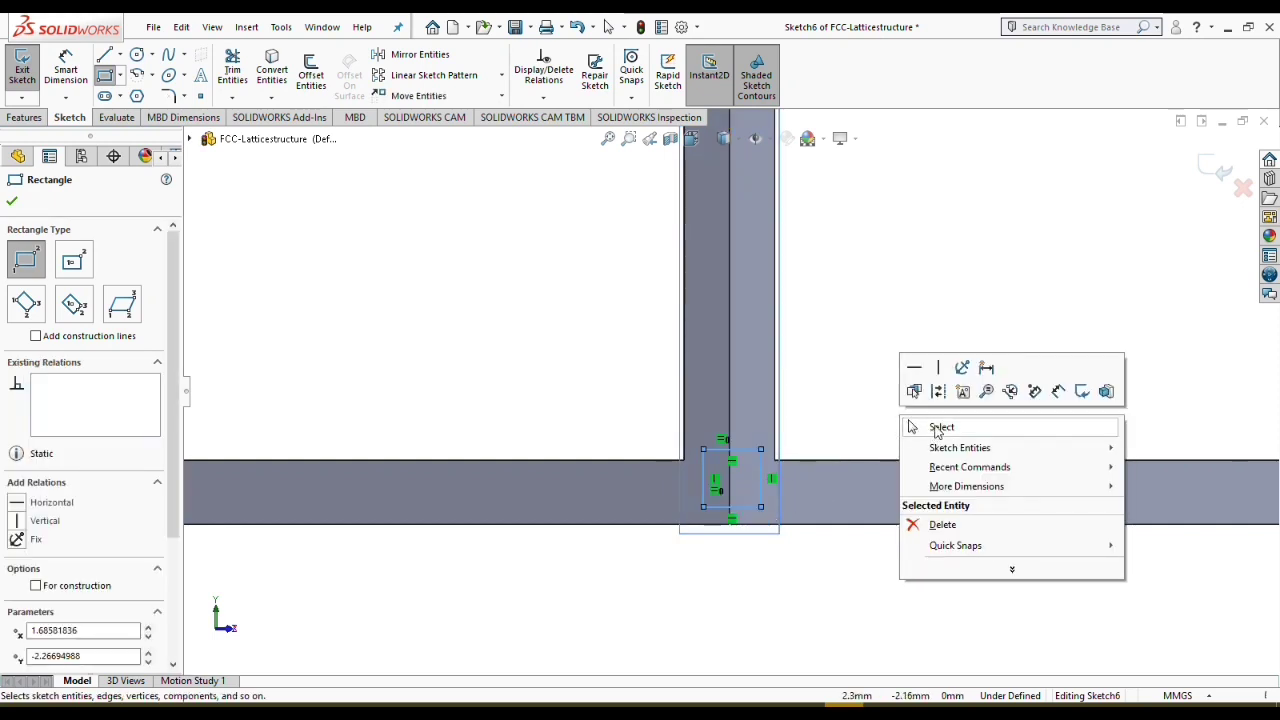
pyautogui.click(912, 427)
# Step: Make the midpoint of the lower rectangle's bottom edge coincident with the vertex at the strut's bottom centre
pyautogui.rightClick(737, 510)
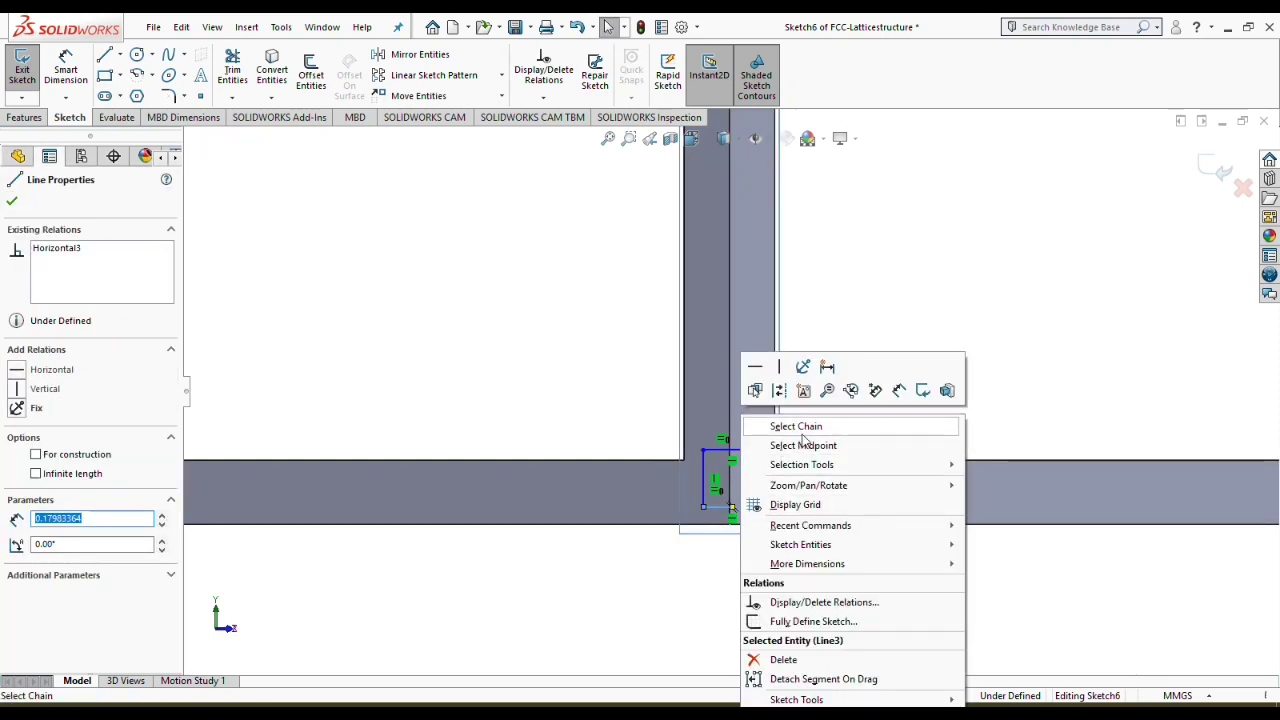
pyautogui.click(803, 445)
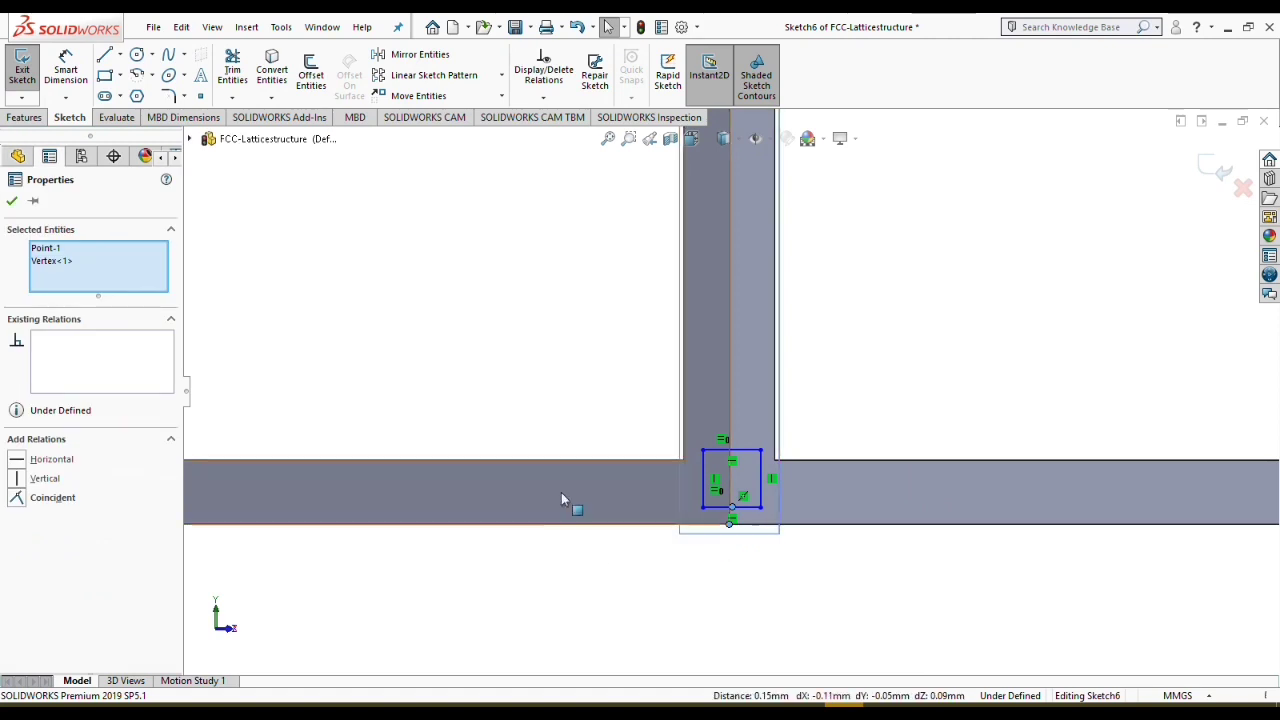
pyautogui.click(17, 500)
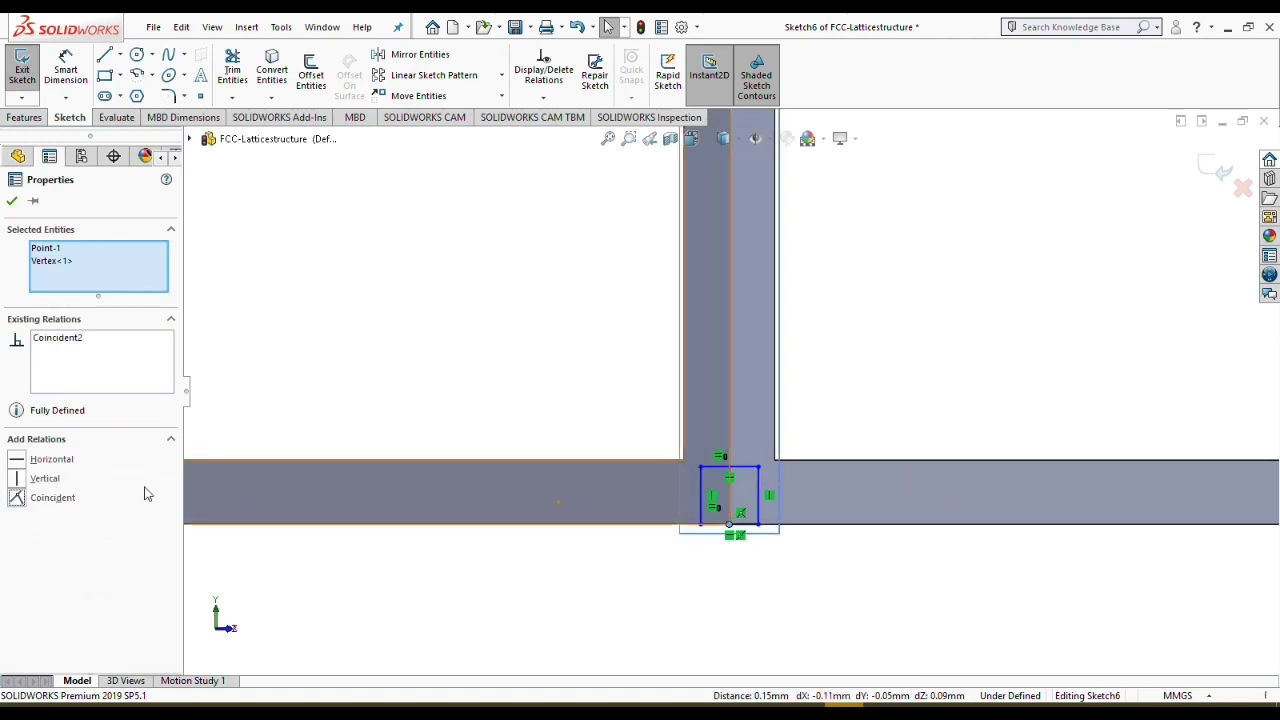
# Step: Apply an Equal relation to all four sides of the rectangle at the strut's lower end
pyautogui.click(756, 497)
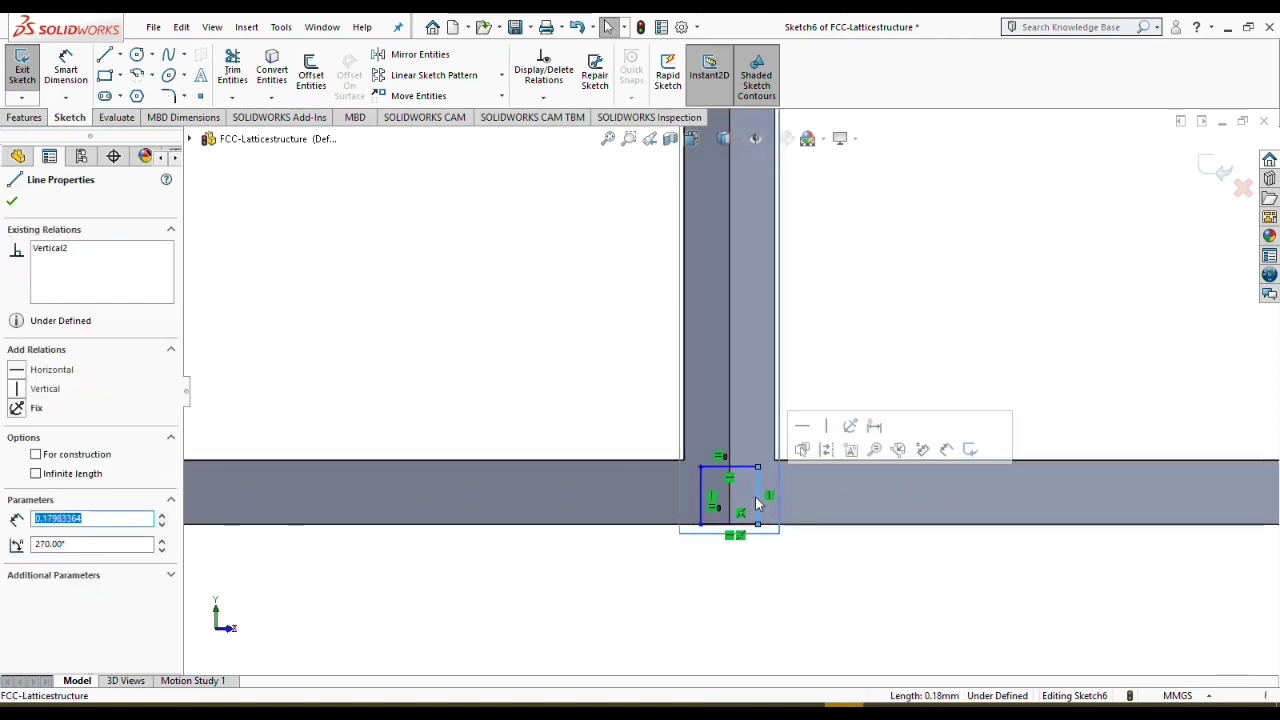
pyautogui.keyDown('ctrl'); pyautogui.click(740, 467); pyautogui.keyUp('ctrl')
pyautogui.keyDown('ctrl'); pyautogui.click(701, 492); pyautogui.keyUp('ctrl')
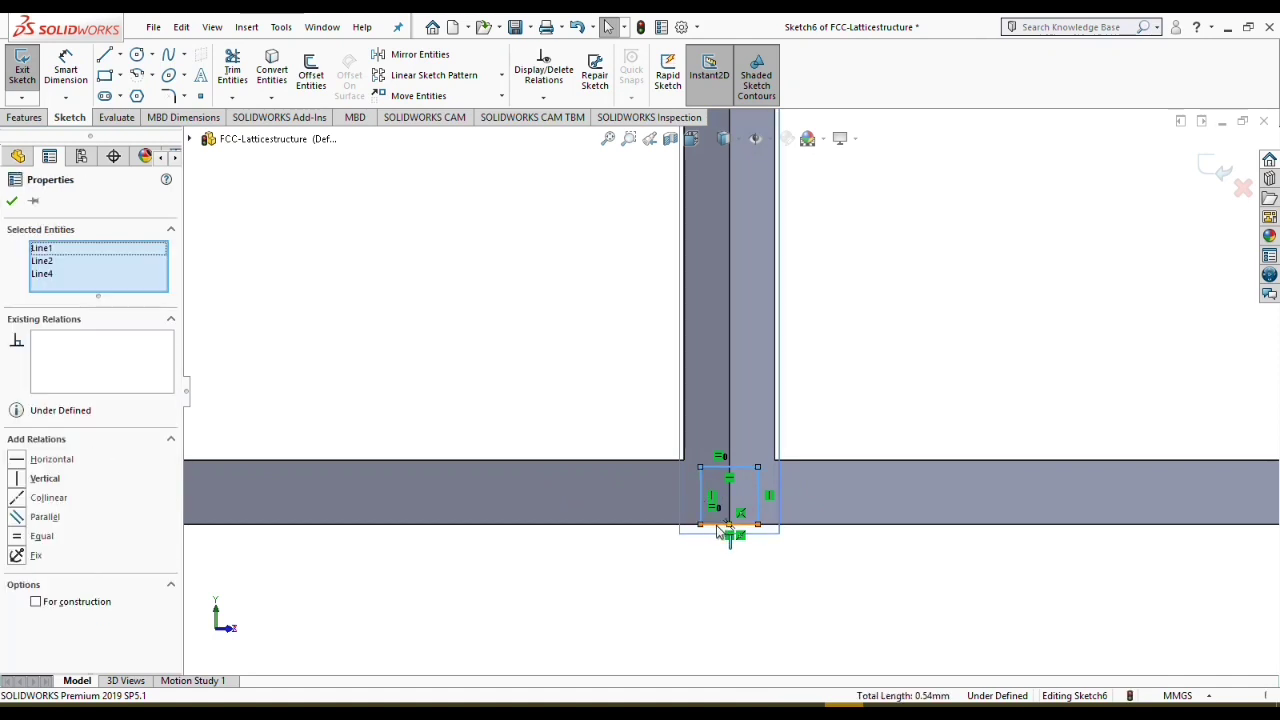
pyautogui.keyDown('ctrl'); pyautogui.click(729, 526); pyautogui.keyUp('ctrl')
pyautogui.click(22, 541)
# Step: Dimension the vertical side of the lower square to 0.20 mm
pyautogui.moveTo(909, 551); pyautogui.dragTo(869, 345, button='right')
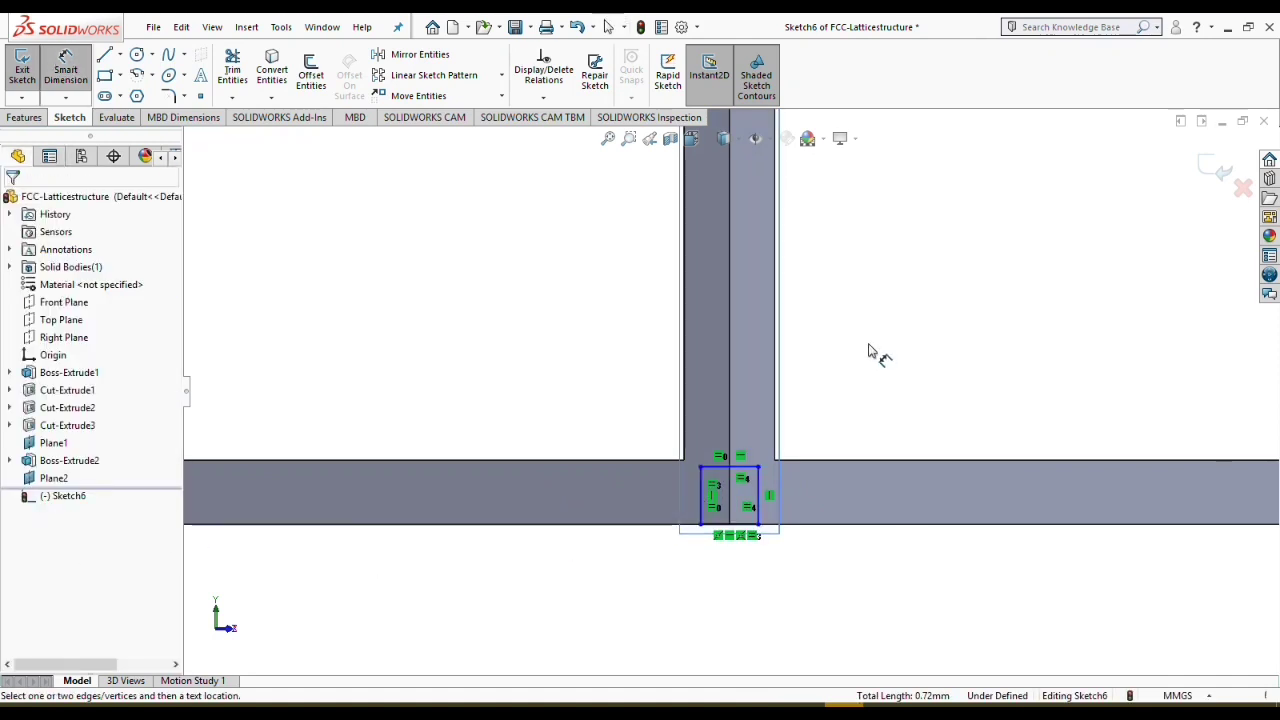
pyautogui.click(763, 495)
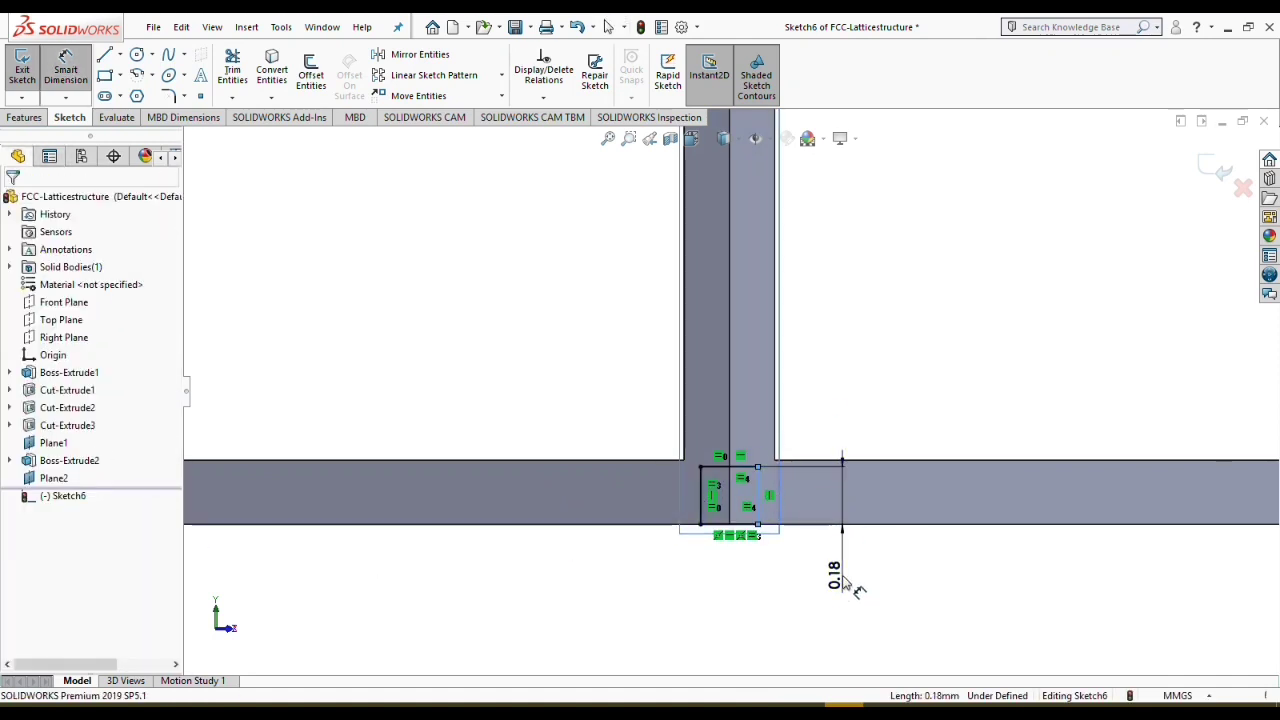
pyautogui.click(843, 583)
pyautogui.write('0.2')
pyautogui.press('Return')
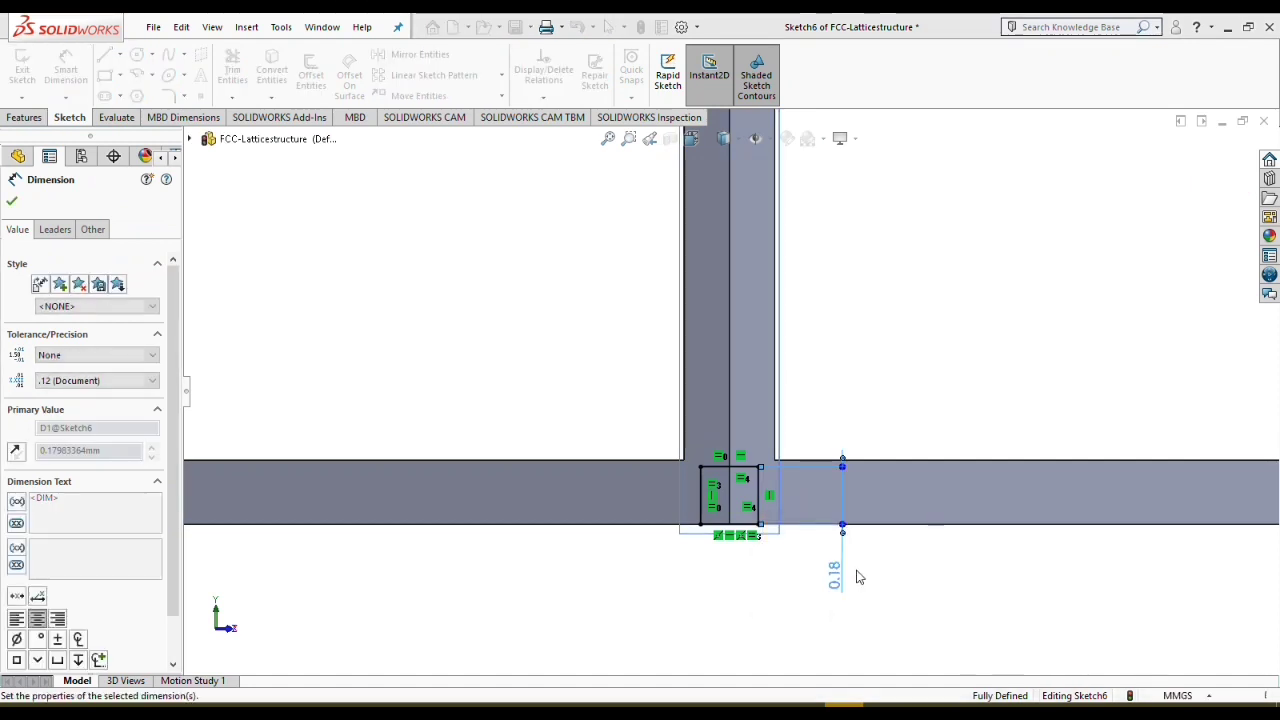
# Step: Sketch a second corner rectangle about 0.15 mm wide at the upper end of the same vertical strut
pyautogui.scroll(4, 800, 320)
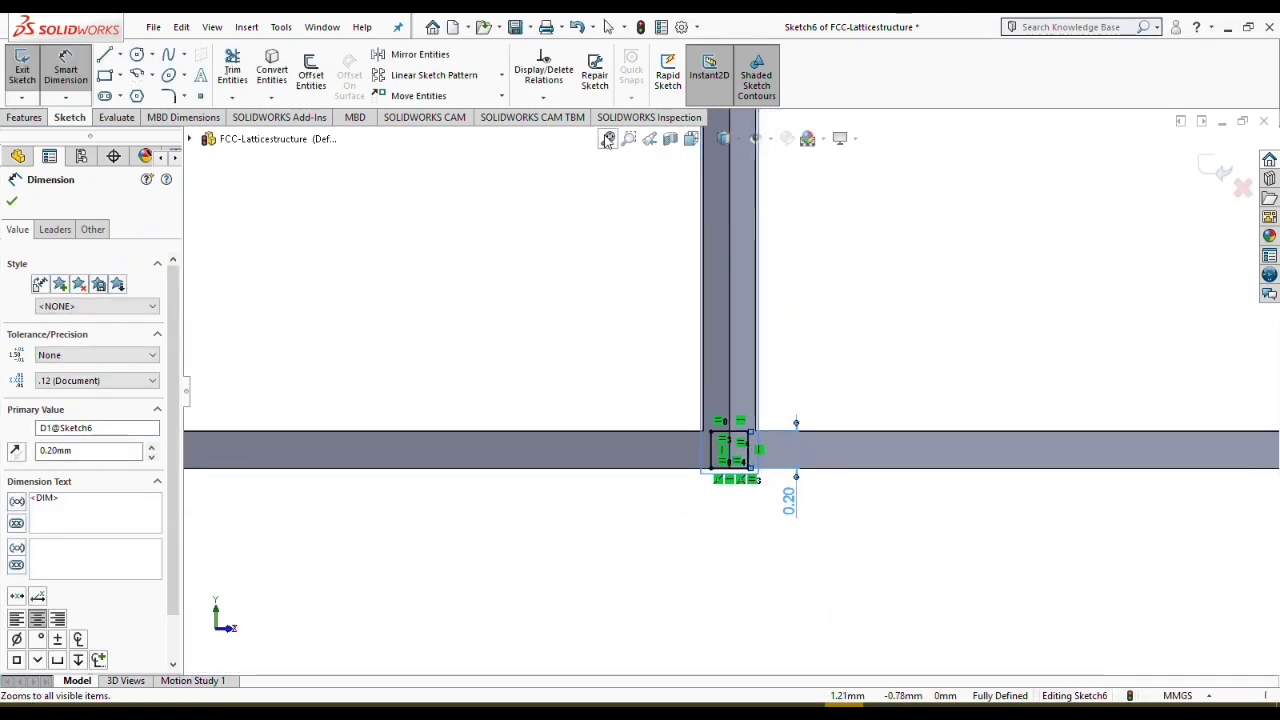
pyautogui.click(607, 138)
pyautogui.scroll(-5, 730, 240)
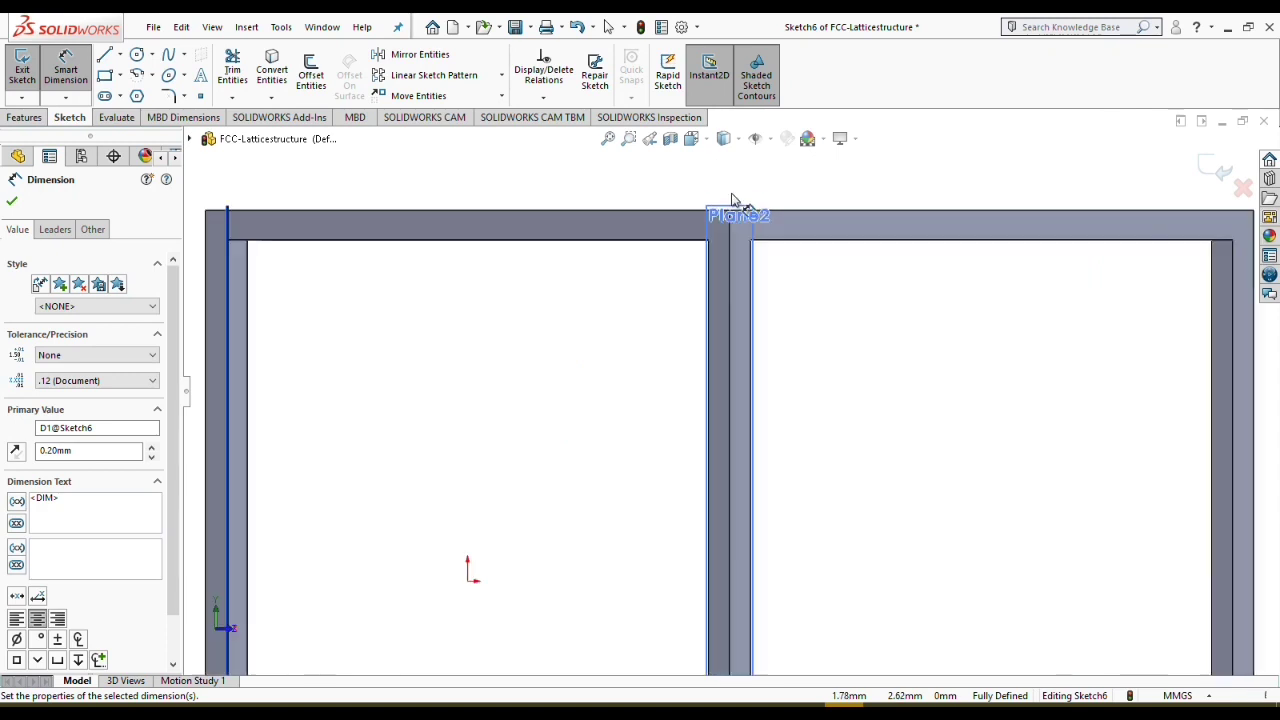
pyautogui.scroll(-1, 640, 230)
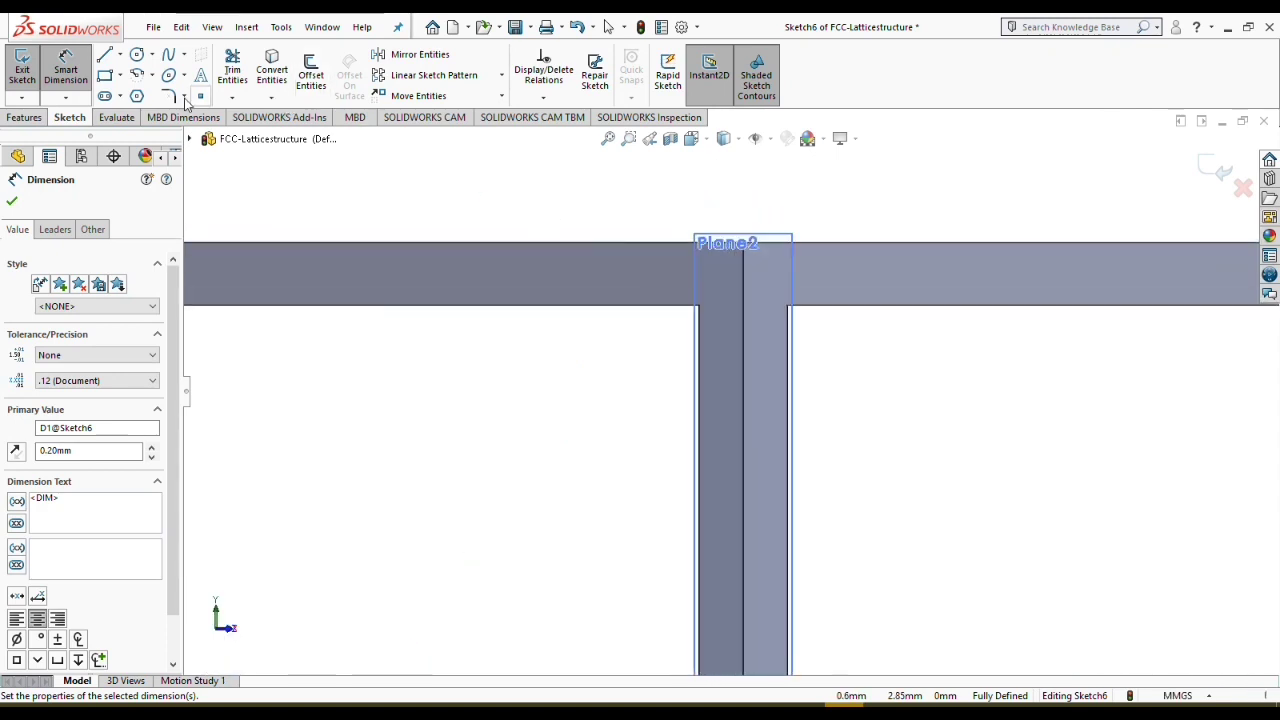
pyautogui.click(104, 75)
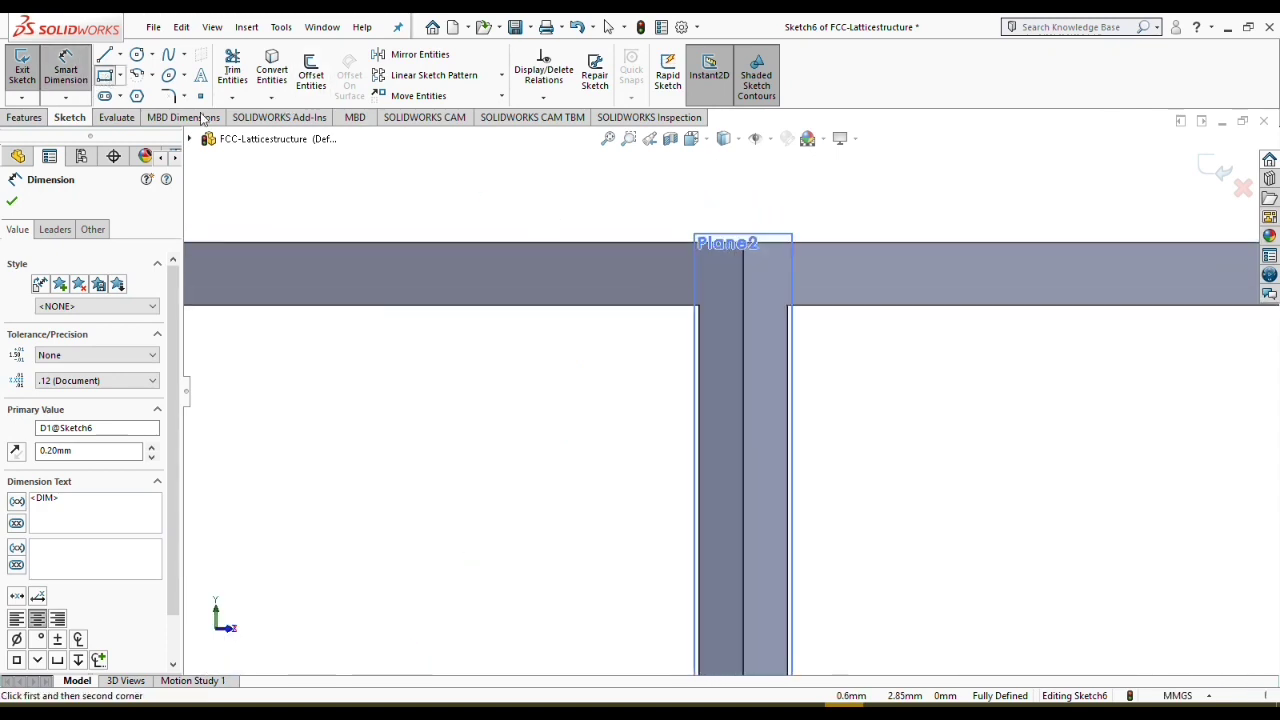
pyautogui.click(722, 265)
pyautogui.click(768, 314)
pyautogui.rightClick(878, 386)
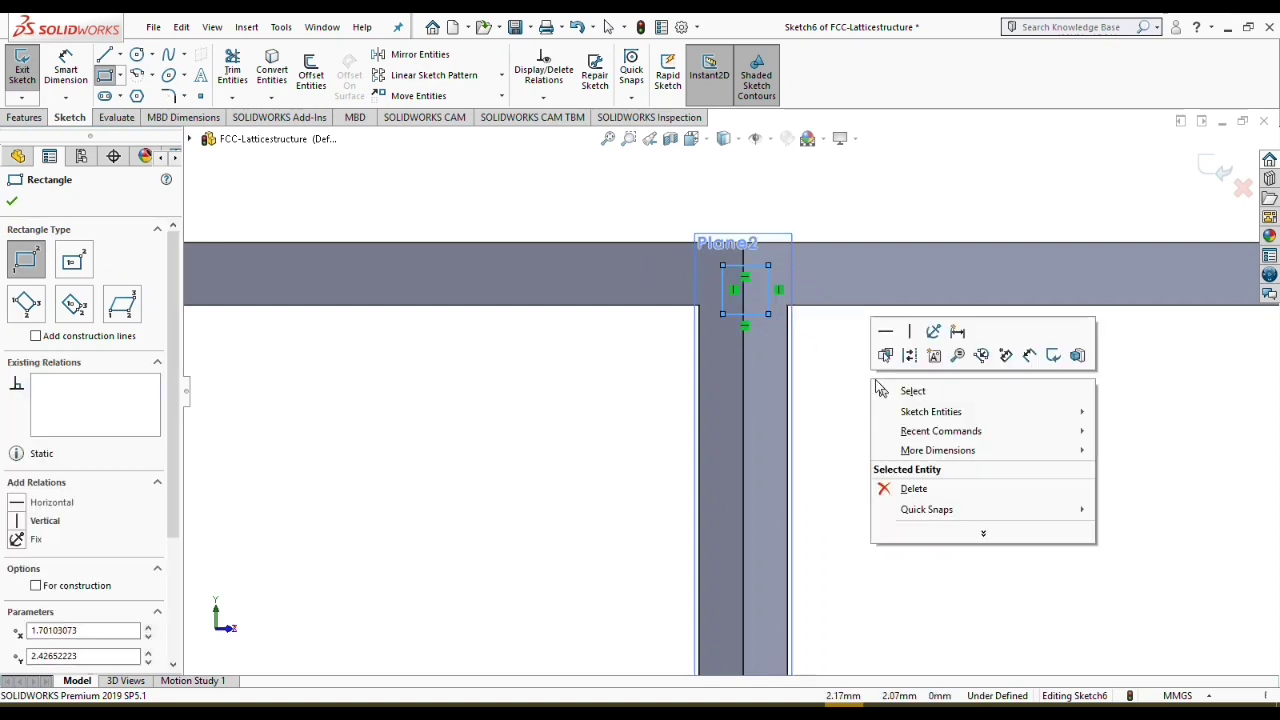
pyautogui.click(894, 391)
# Step: Make the midpoint of the upper rectangle's top edge coincident with the vertex at the strut's top centre
pyautogui.click(760, 272)
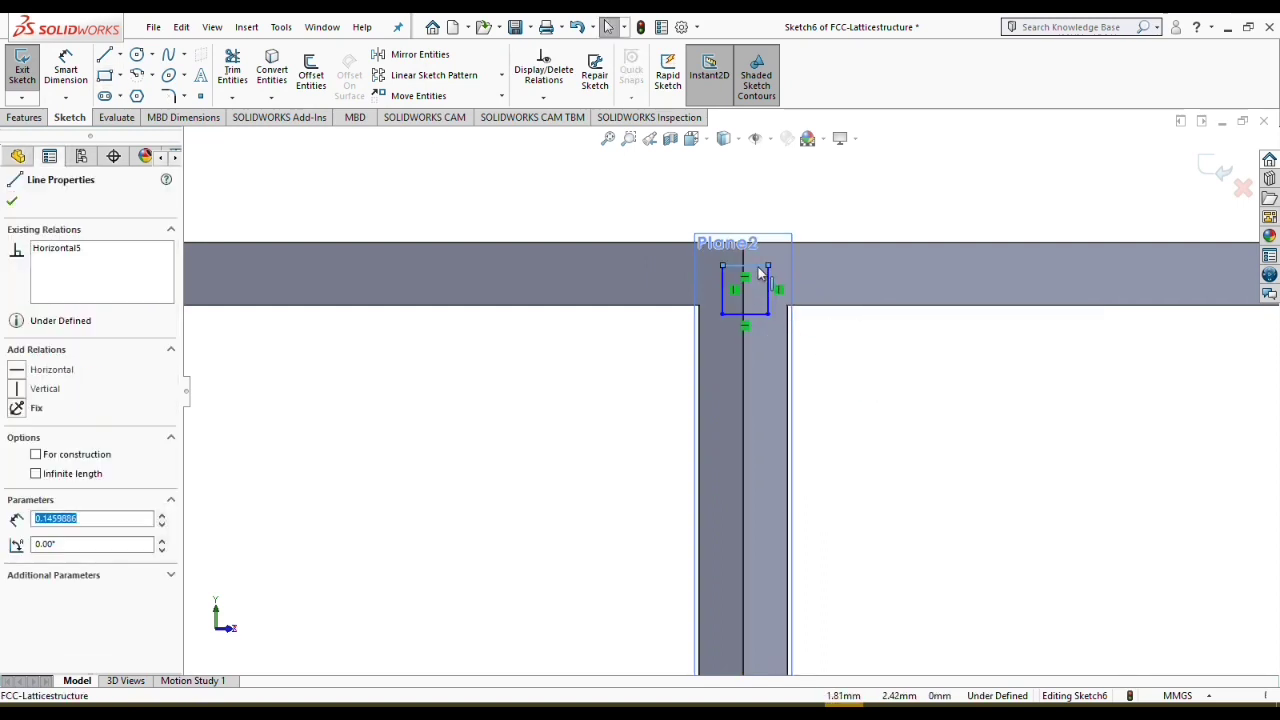
pyautogui.rightClick(760, 272)
pyautogui.click(808, 296)
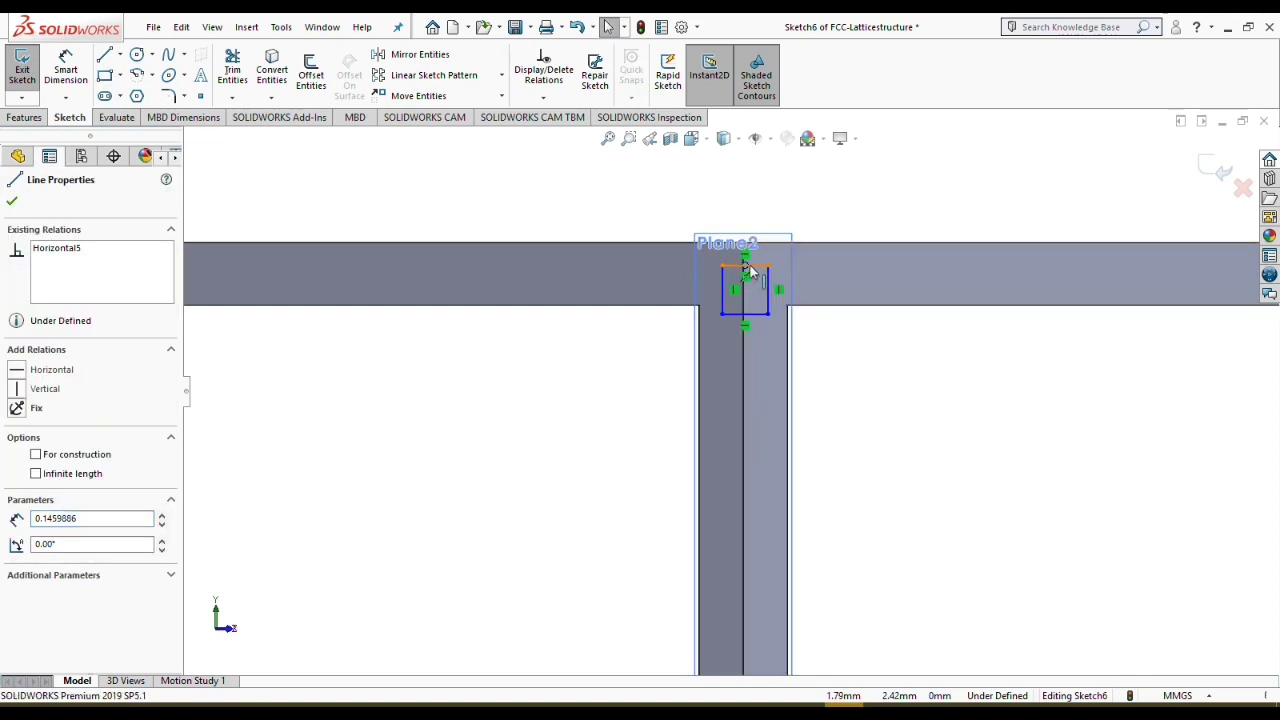
pyautogui.keyDown('ctrl'); pyautogui.click(744, 246); pyautogui.keyUp('ctrl')
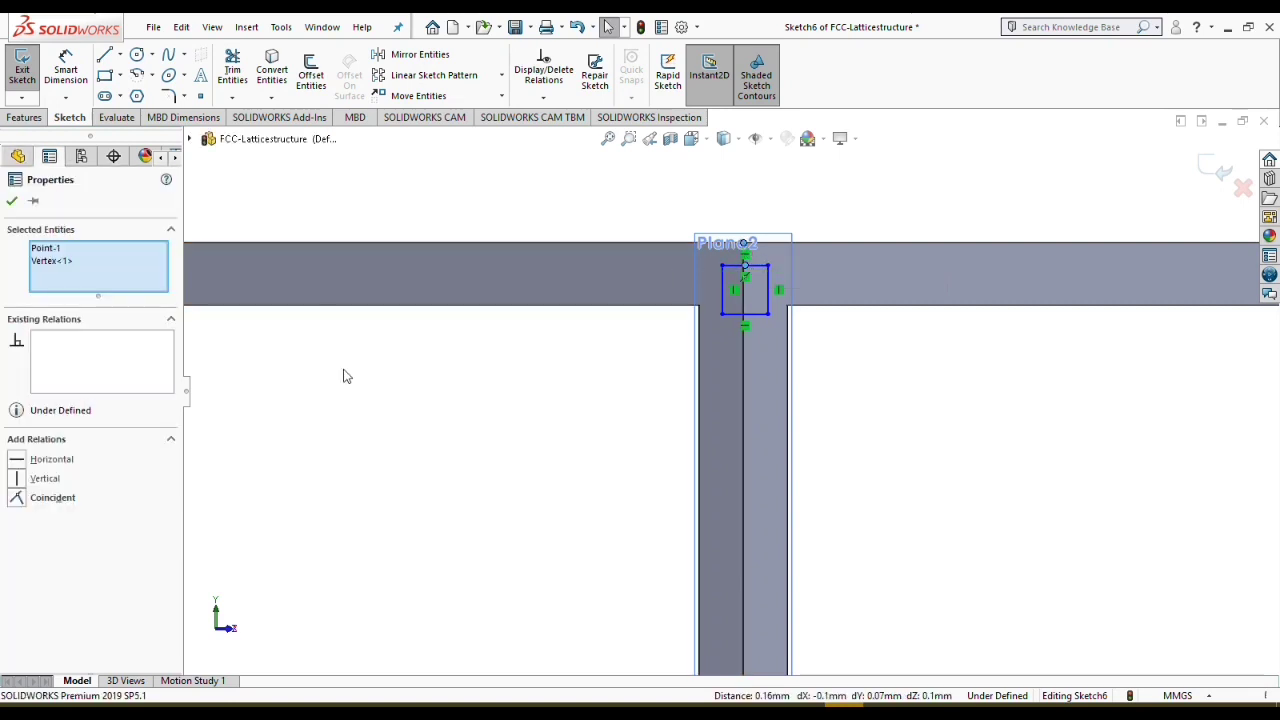
pyautogui.click(18, 498)
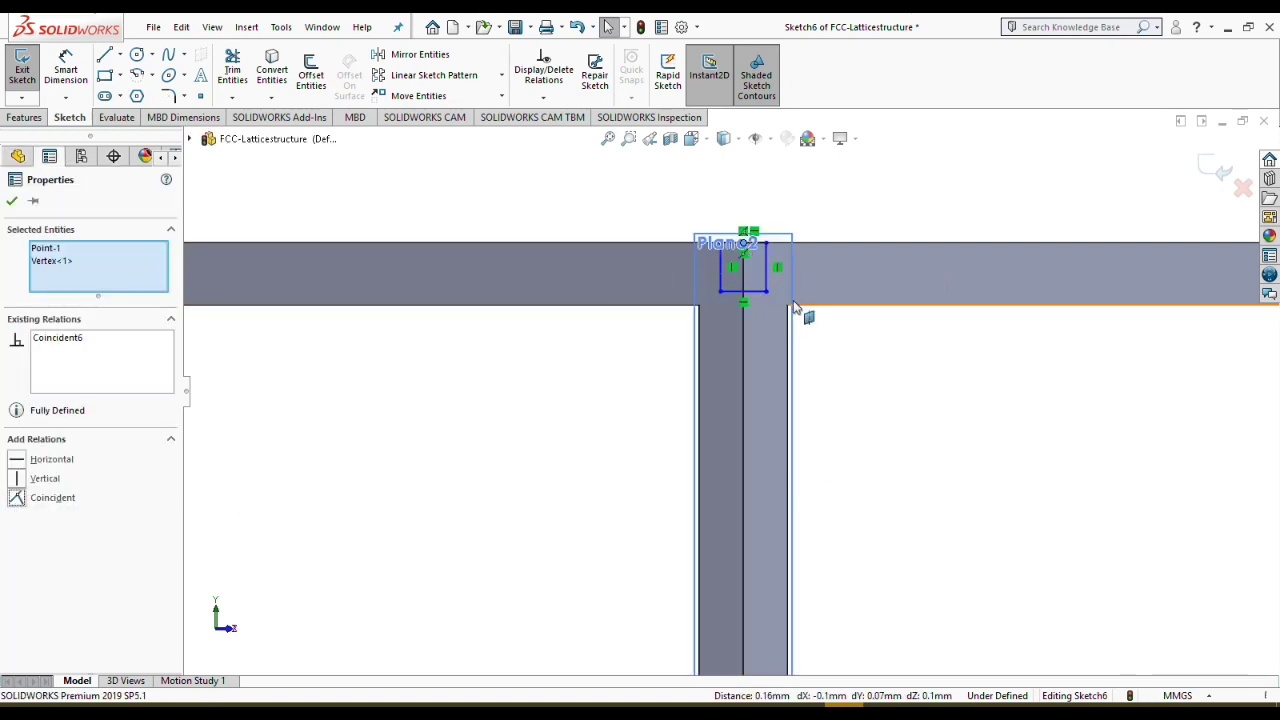
# Step: Apply an Equal relation to all four sides of the rectangle at the strut's upper end
pyautogui.click(767, 272)
pyautogui.keyDown('ctrl'); pyautogui.click(752, 292); pyautogui.keyUp('ctrl')
pyautogui.keyDown('ctrl'); pyautogui.click(721, 276); pyautogui.keyUp('ctrl')
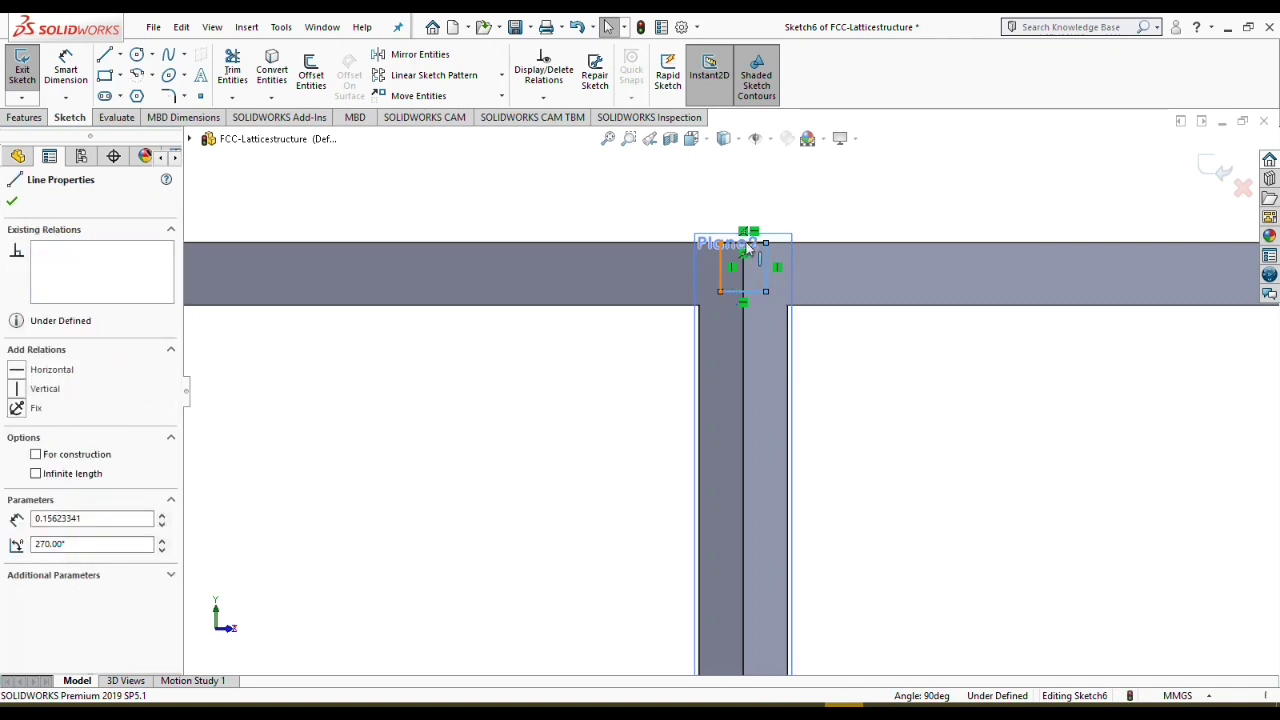
pyautogui.keyDown('ctrl'); pyautogui.click(759, 243); pyautogui.keyUp('ctrl')
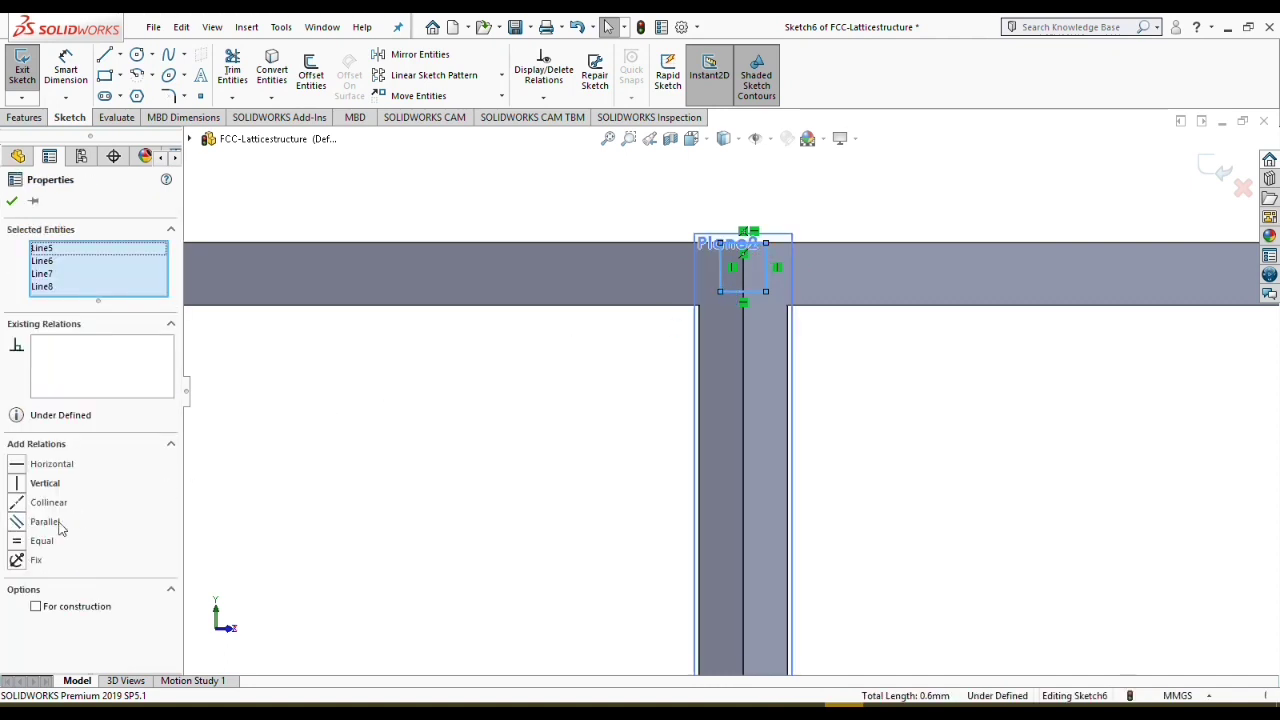
pyautogui.click(20, 540)
# Step: Dimension the vertical side of the upper square to 0.20 mm
pyautogui.moveTo(434, 543); pyautogui.dragTo(1037, 308, button='right')
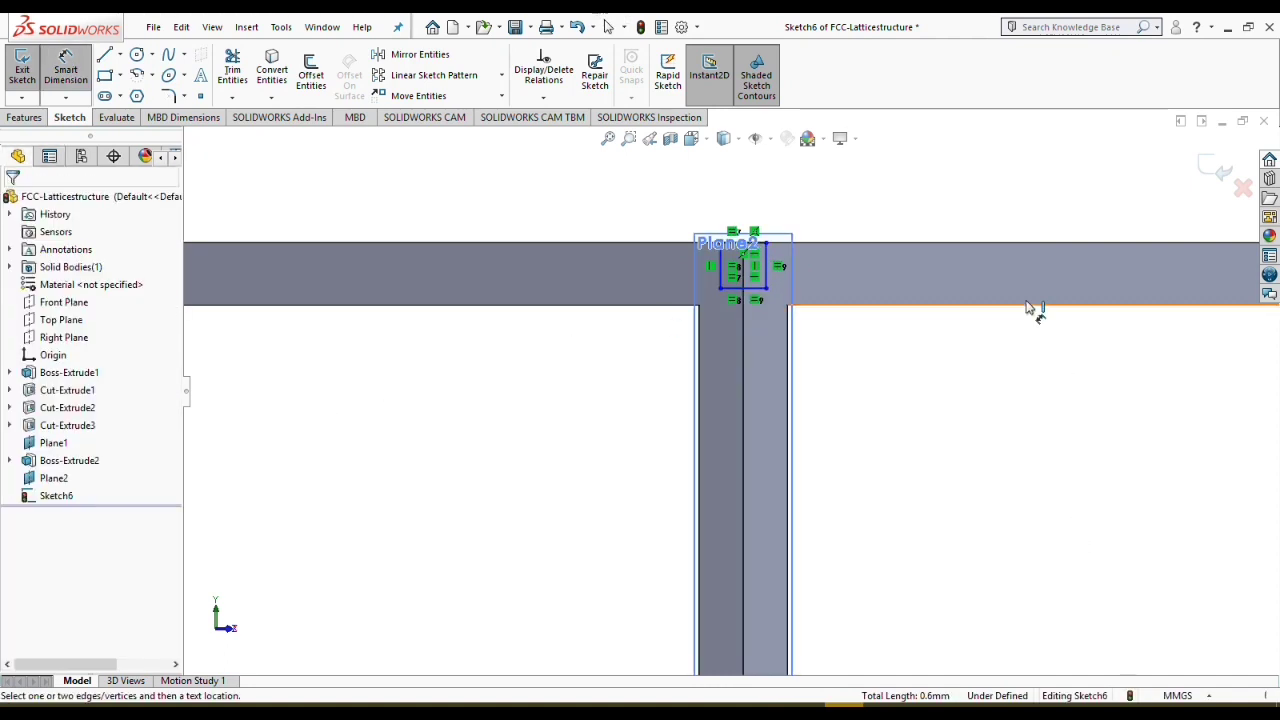
pyautogui.click(766, 262)
pyautogui.click(876, 290)
pyautogui.write('0')
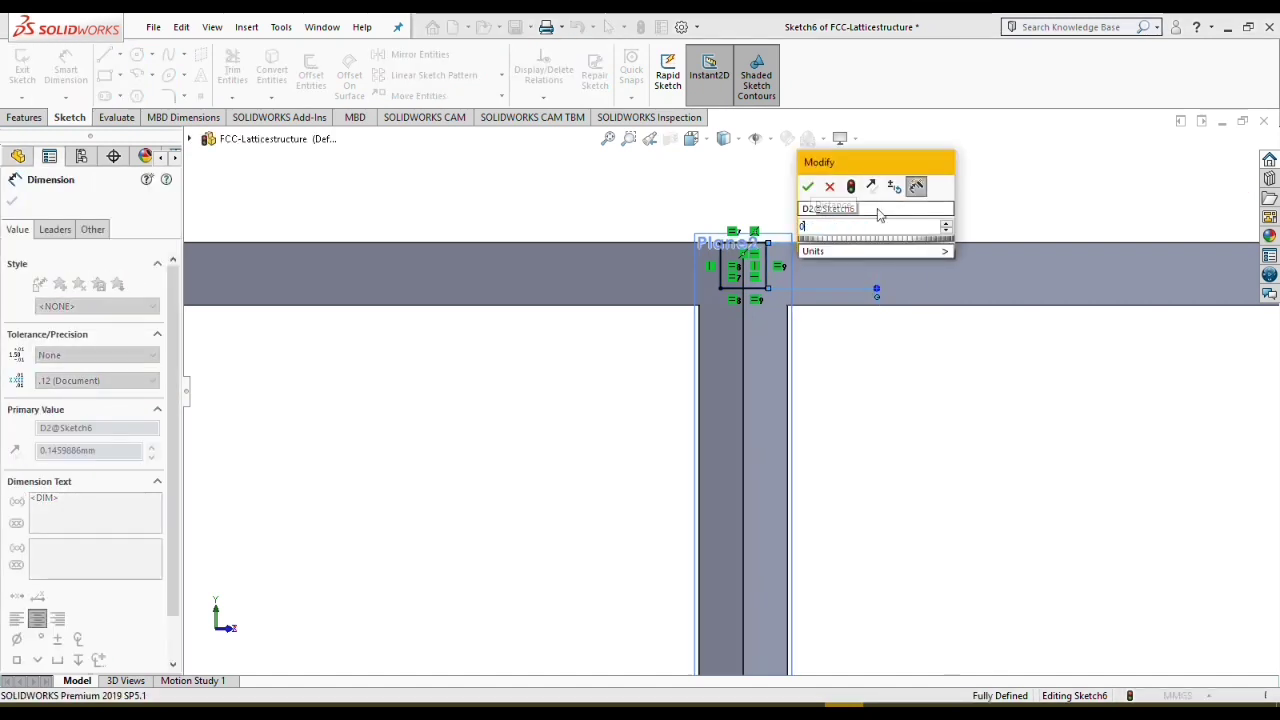
pyautogui.write('.15')
pyautogui.press('Return')
pyautogui.scroll(2, 805, 450)
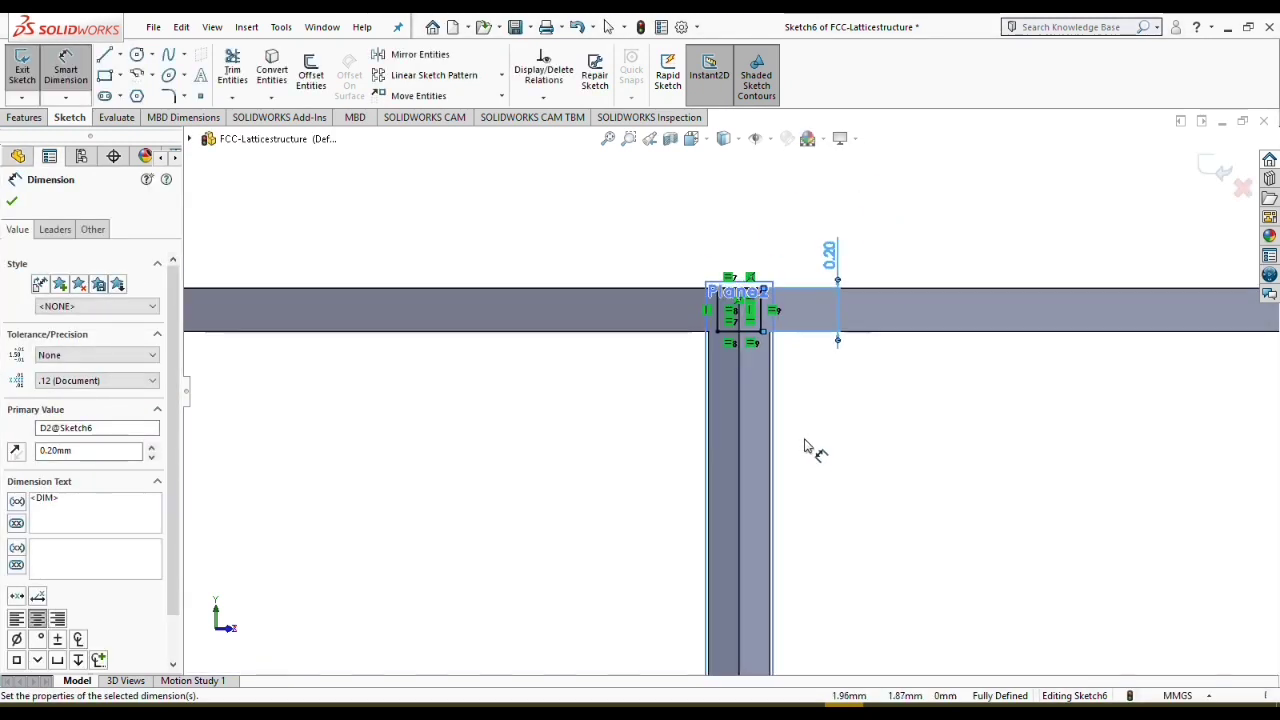
# Step: Extrude both end squares as a blind boss of 6.70 mm in the reversed direction, merged with the frame
pyautogui.click(608, 138)
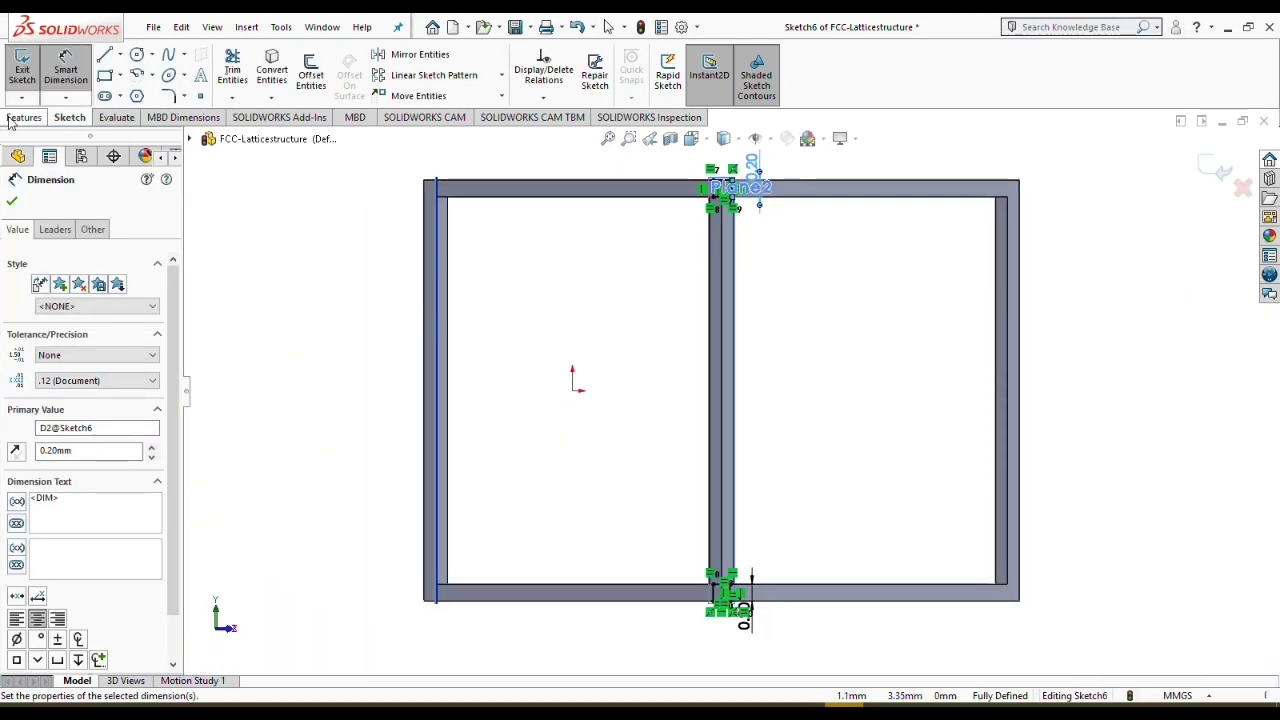
pyautogui.click(27, 118)
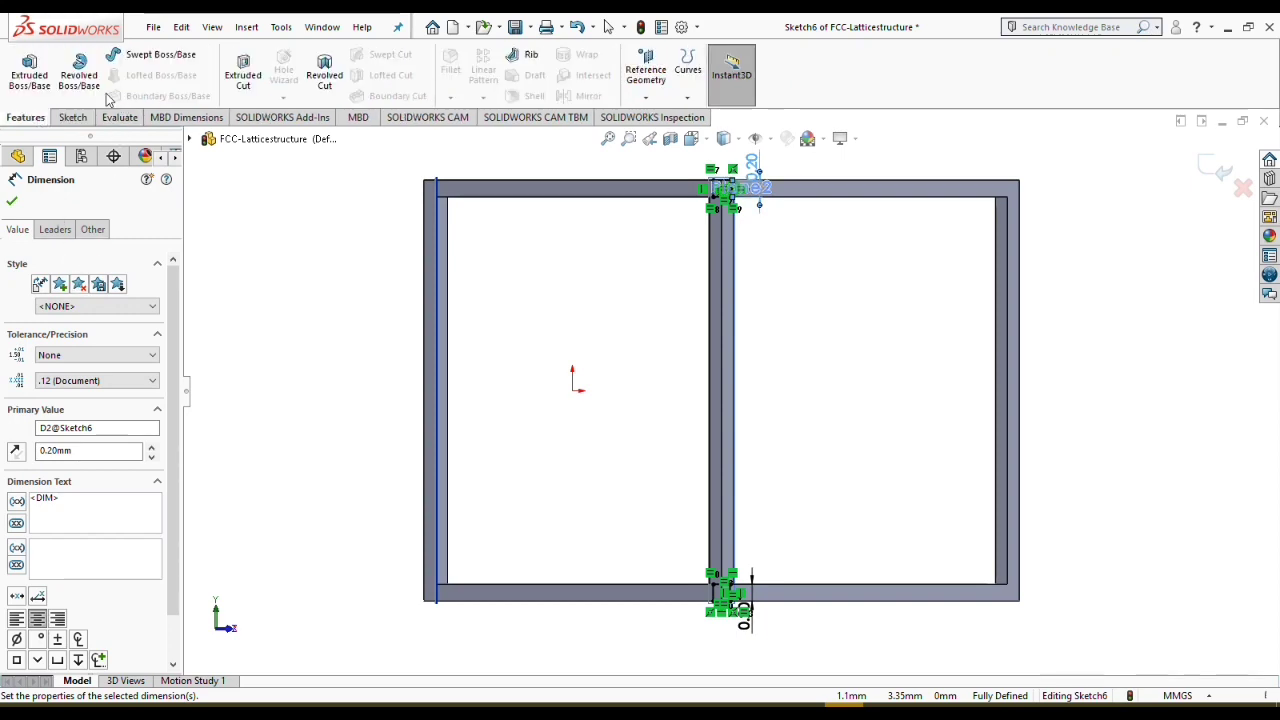
pyautogui.click(44, 84)
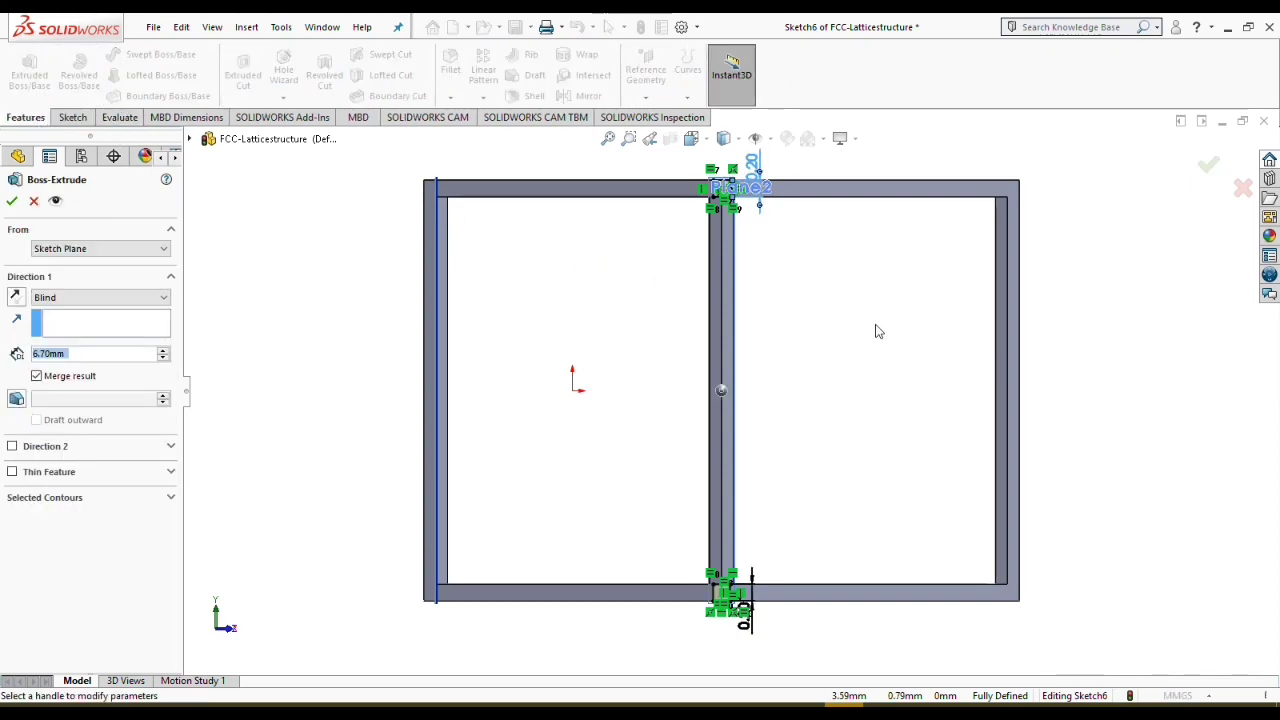
pyautogui.click(16, 297)
pyautogui.click(1208, 163)
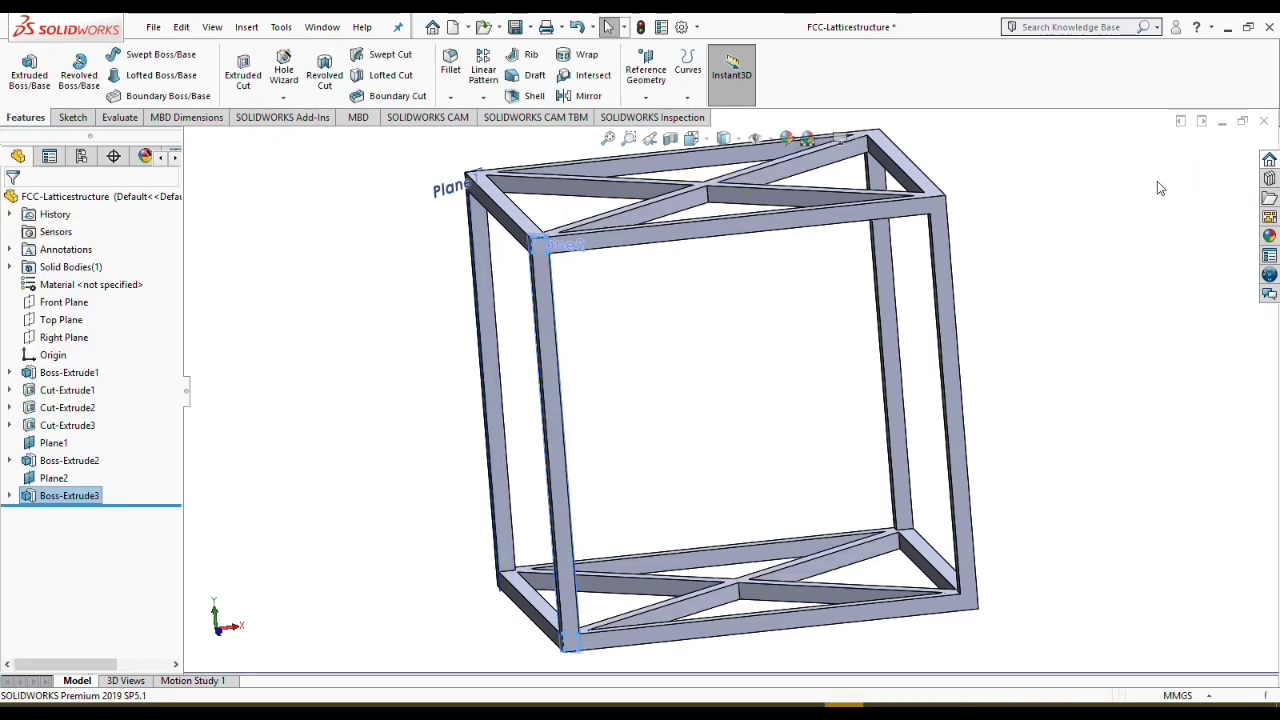
# Step: Examine the cube frame and the crossing diagonal struts on its faces from several directions
pyautogui.press('space')
pyautogui.click(697, 592)
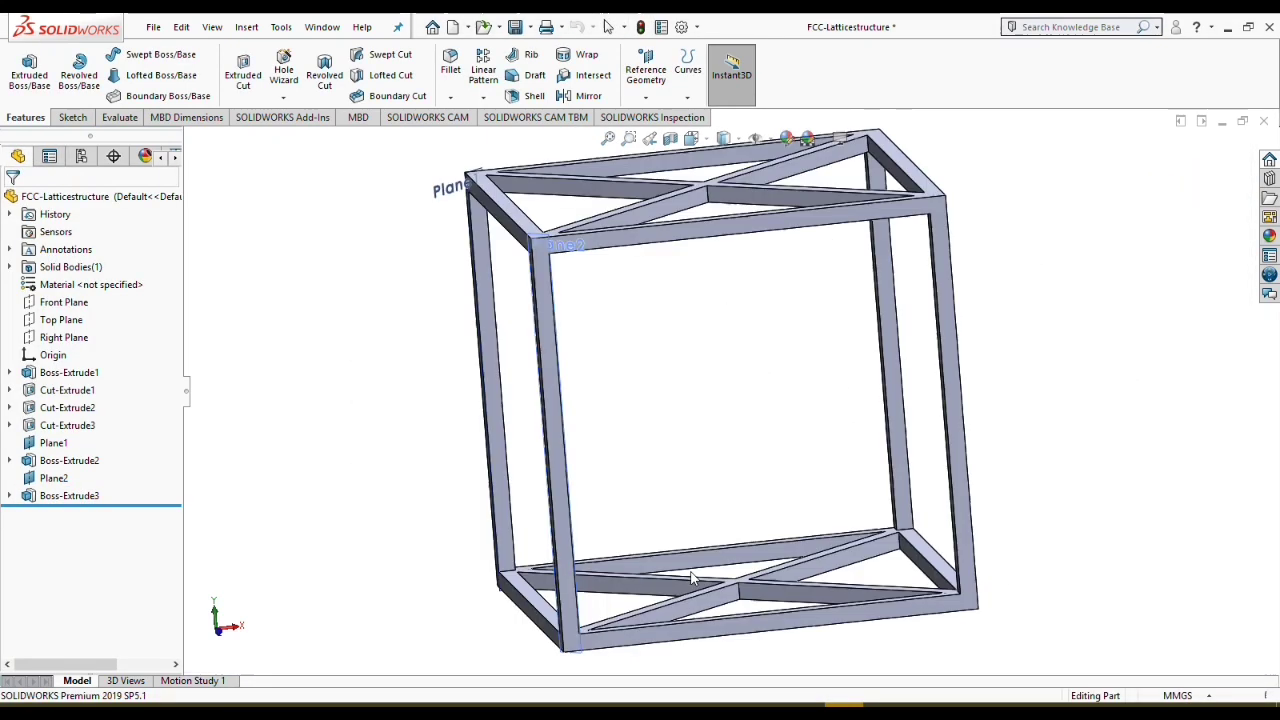
pyautogui.moveTo(871, 528); pyautogui.dragTo(1057, 333, button='middle')
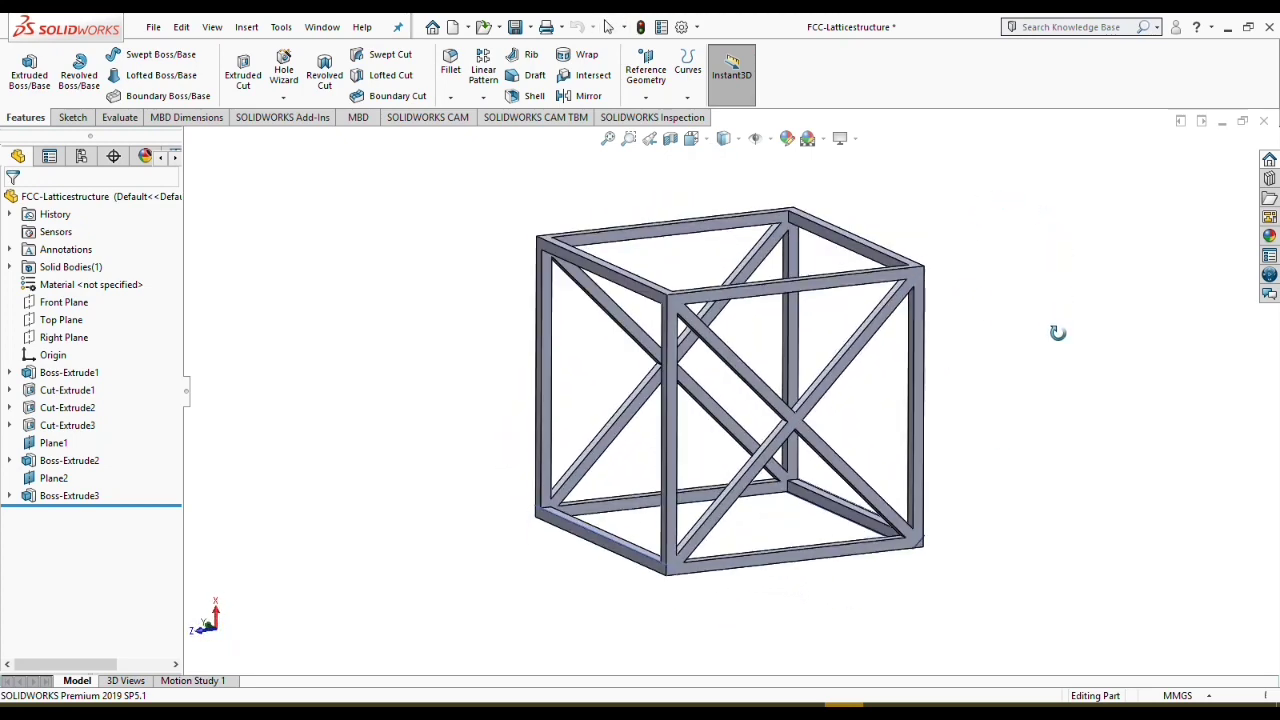
pyautogui.moveTo(889, 388); pyautogui.dragTo(758, 450, button='middle')
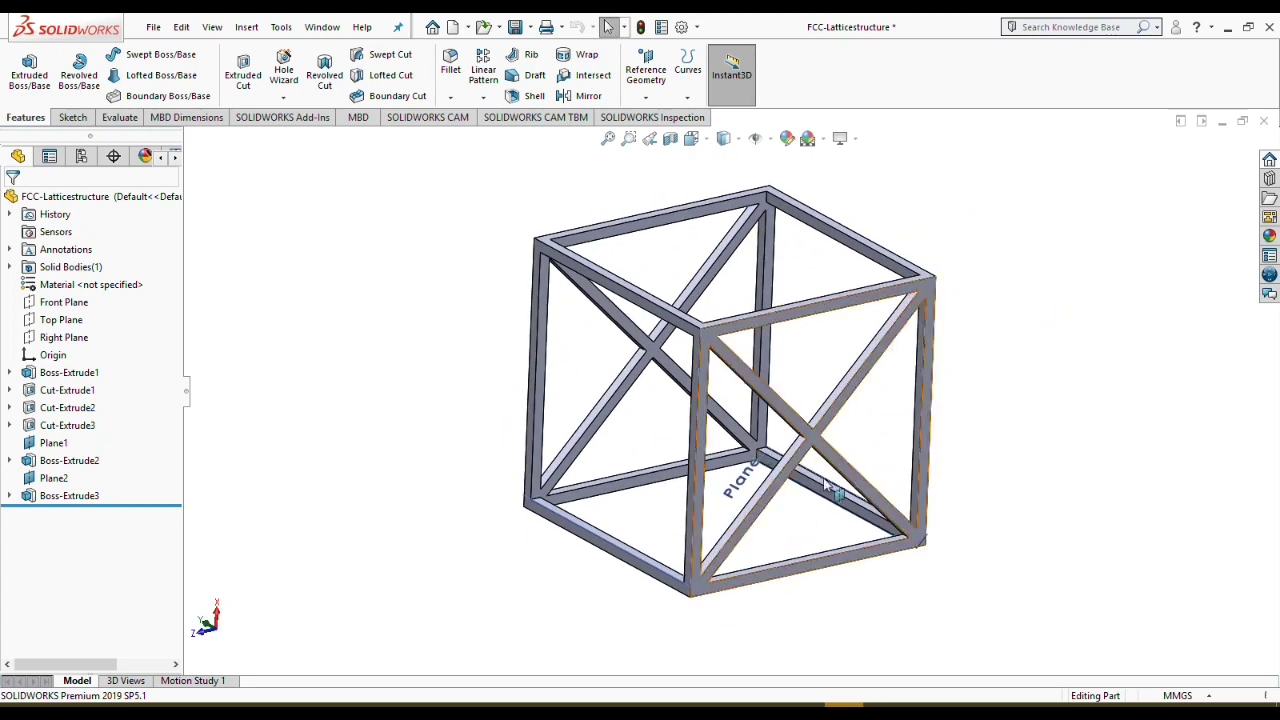
pyautogui.moveTo(852, 465); pyautogui.dragTo(800, 525, button='middle')
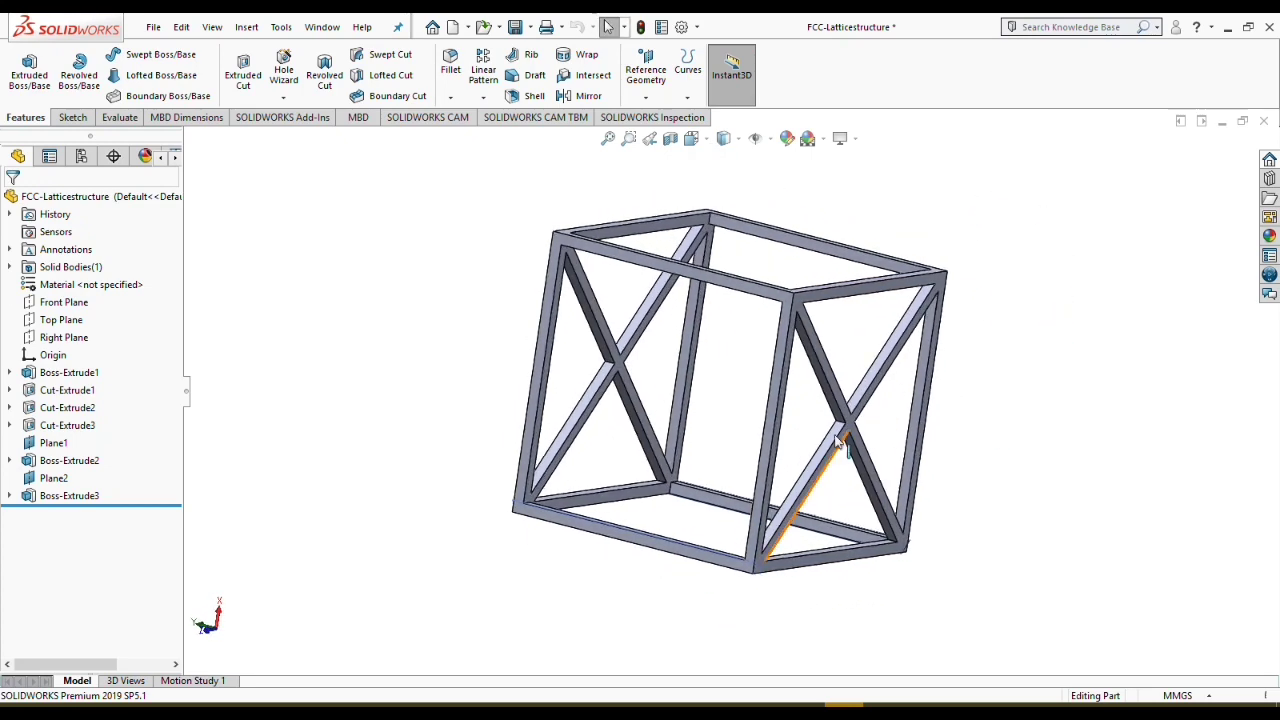
pyautogui.moveTo(706, 363); pyautogui.dragTo(680, 374, button='middle')
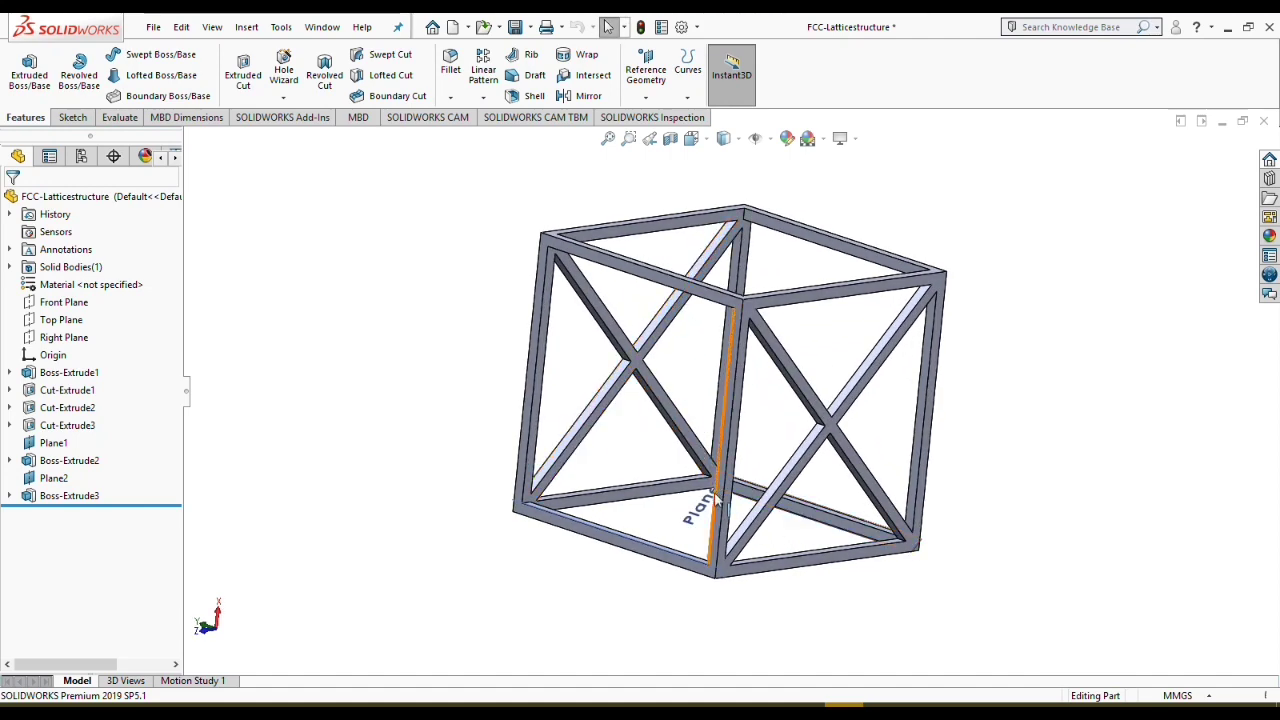
pyautogui.moveTo(700, 502); pyautogui.dragTo(733, 500, button='middle')
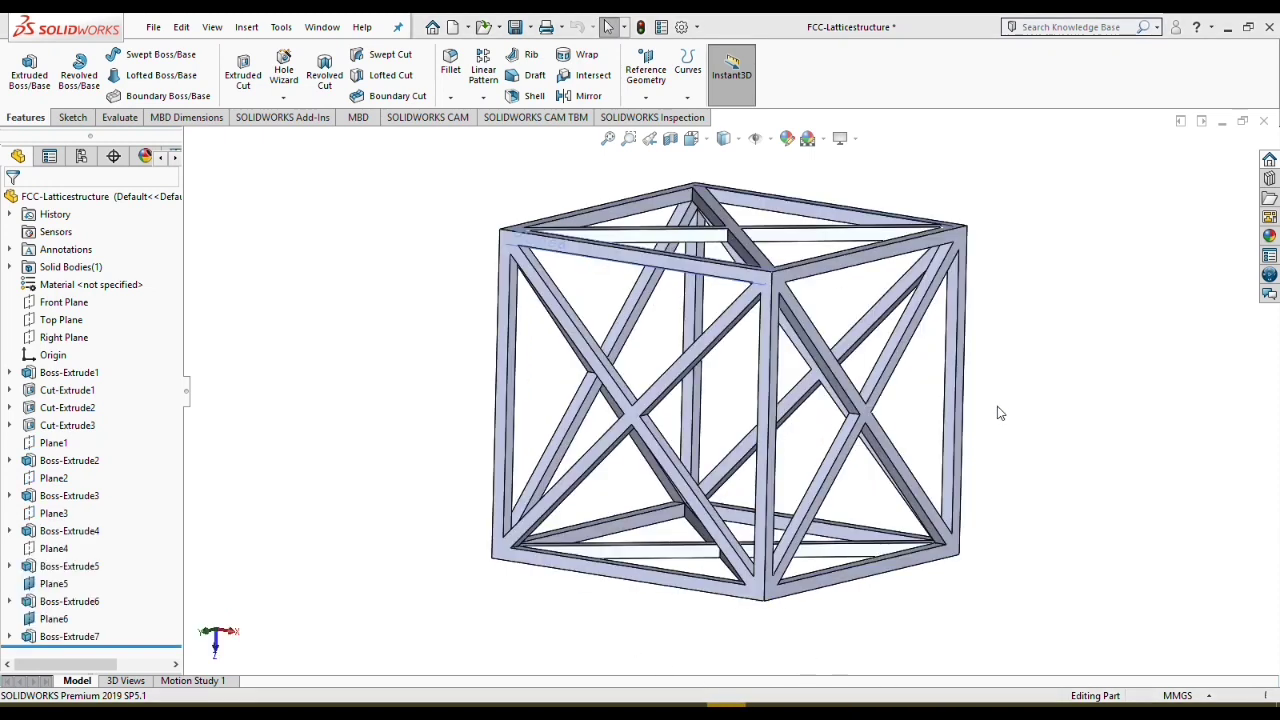
pyautogui.moveTo(1020, 363)
pyautogui.mouseDown(button='middle')
pyautogui.moveTo(977, 366)
pyautogui.moveTo(998, 443)
pyautogui.moveTo(980, 366)
pyautogui.moveTo(1009, 360)
pyautogui.mouseUp(button='middle')
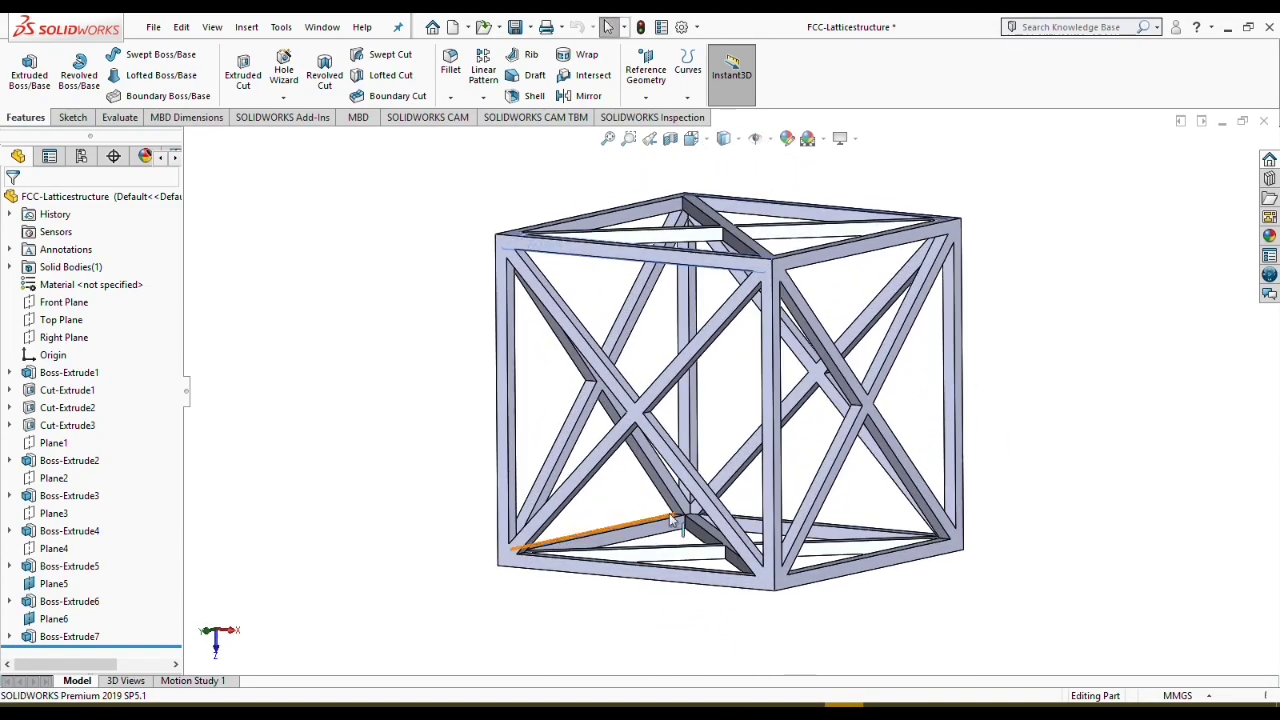
pyautogui.moveTo(669, 513); pyautogui.dragTo(837, 263, button='middle')
pyautogui.moveTo(846, 491); pyautogui.dragTo(891, 414, button='middle')
pyautogui.scroll(4, 831, 457)
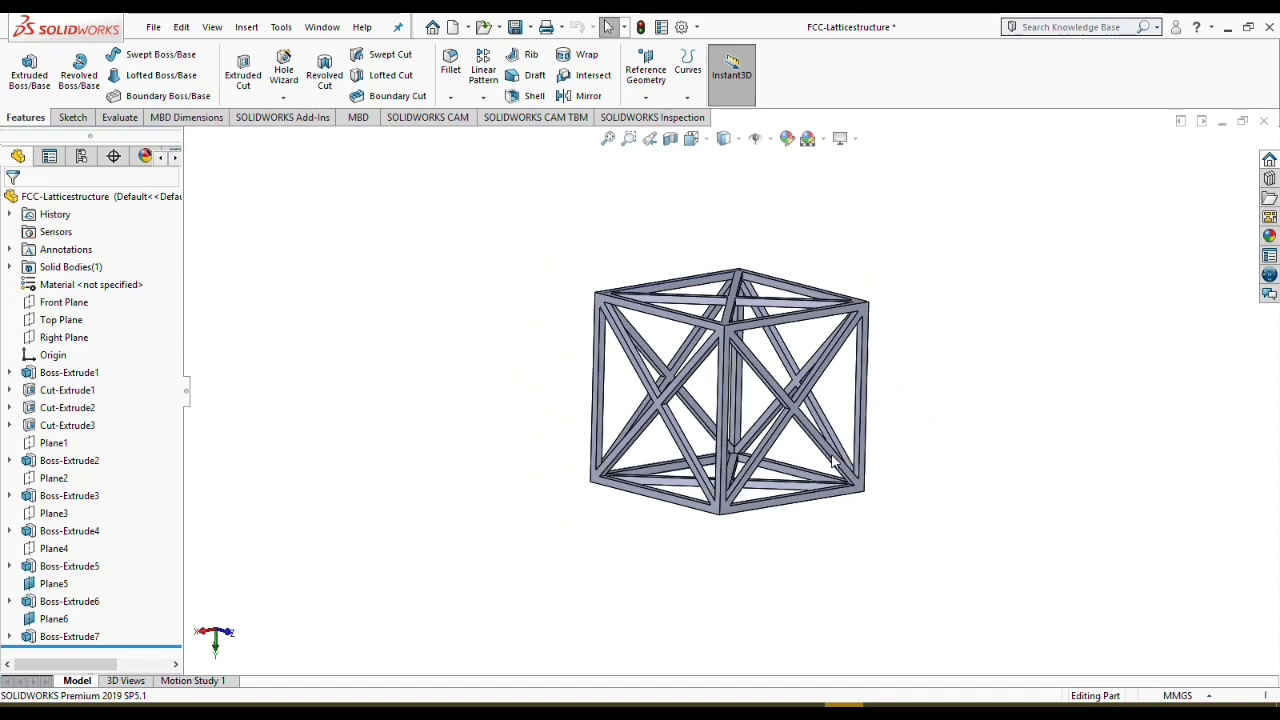
pyautogui.moveTo(832, 462); pyautogui.dragTo(820, 430, button='middle')
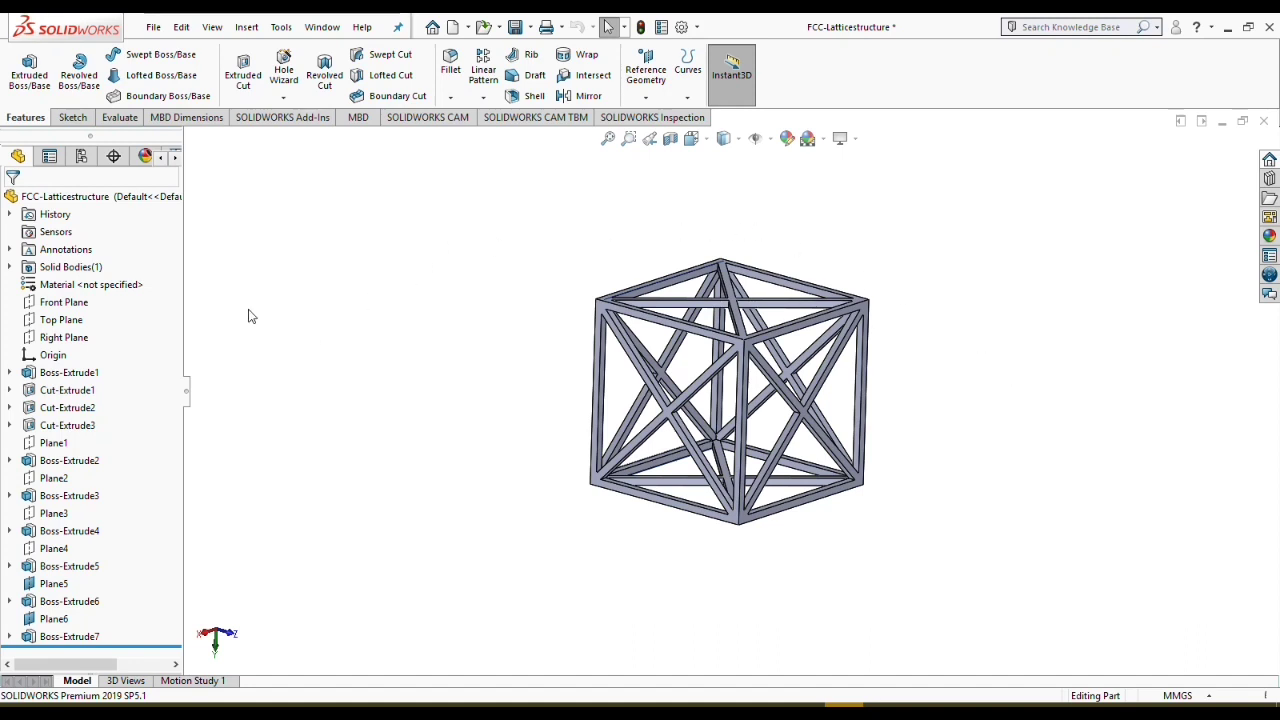
# Step: Start a linear pattern with bodies instead of features and faces, using the whole lattice cell as the body
pyautogui.click(483, 70)
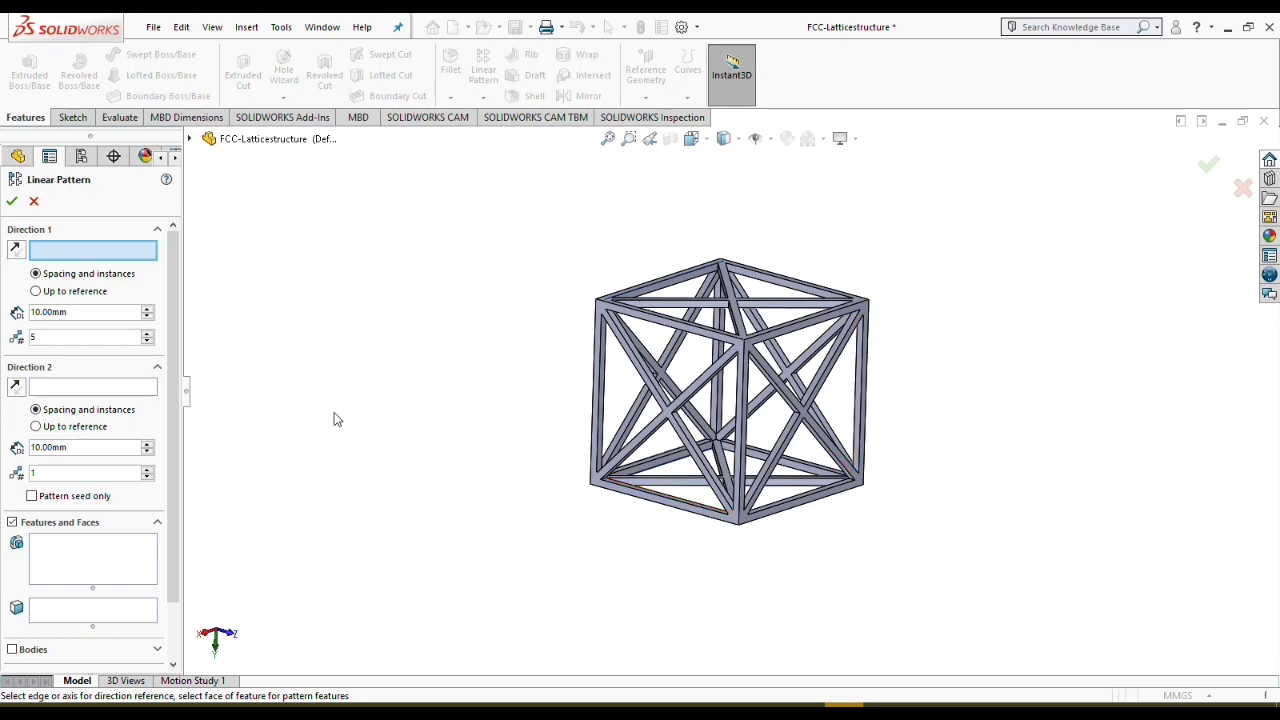
pyautogui.click(158, 231)
pyautogui.click(12, 411)
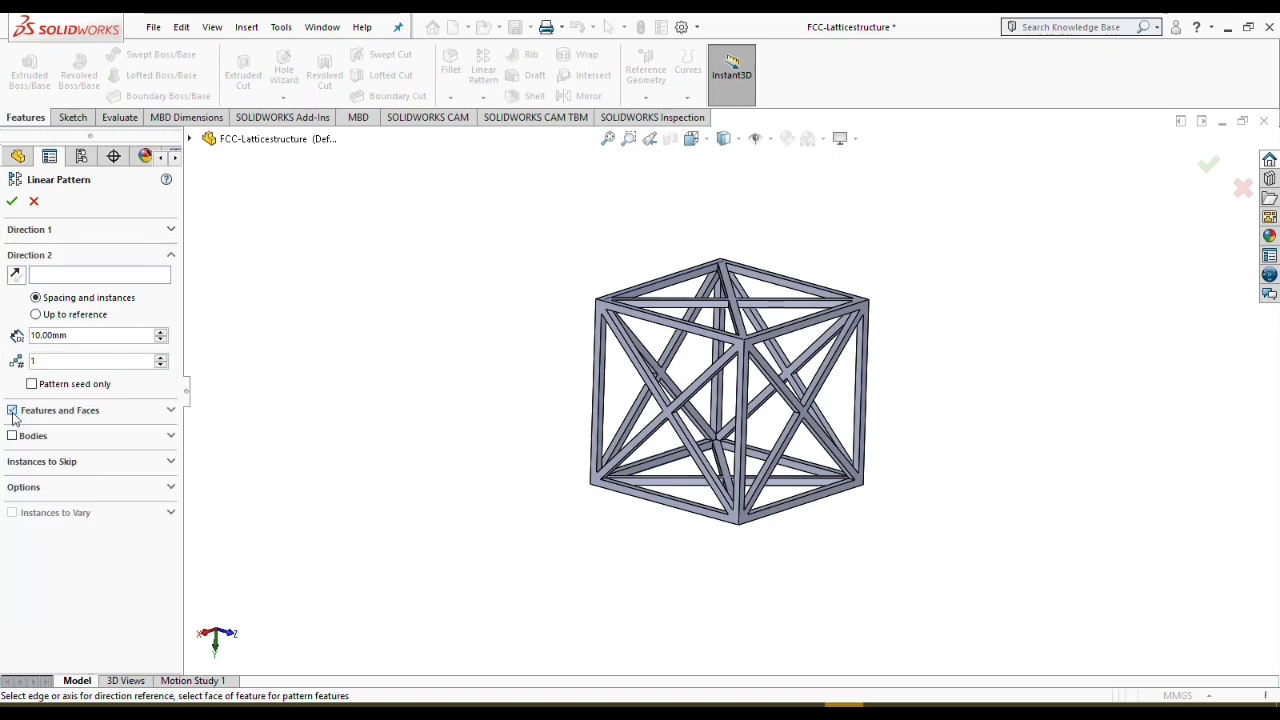
pyautogui.click(16, 441)
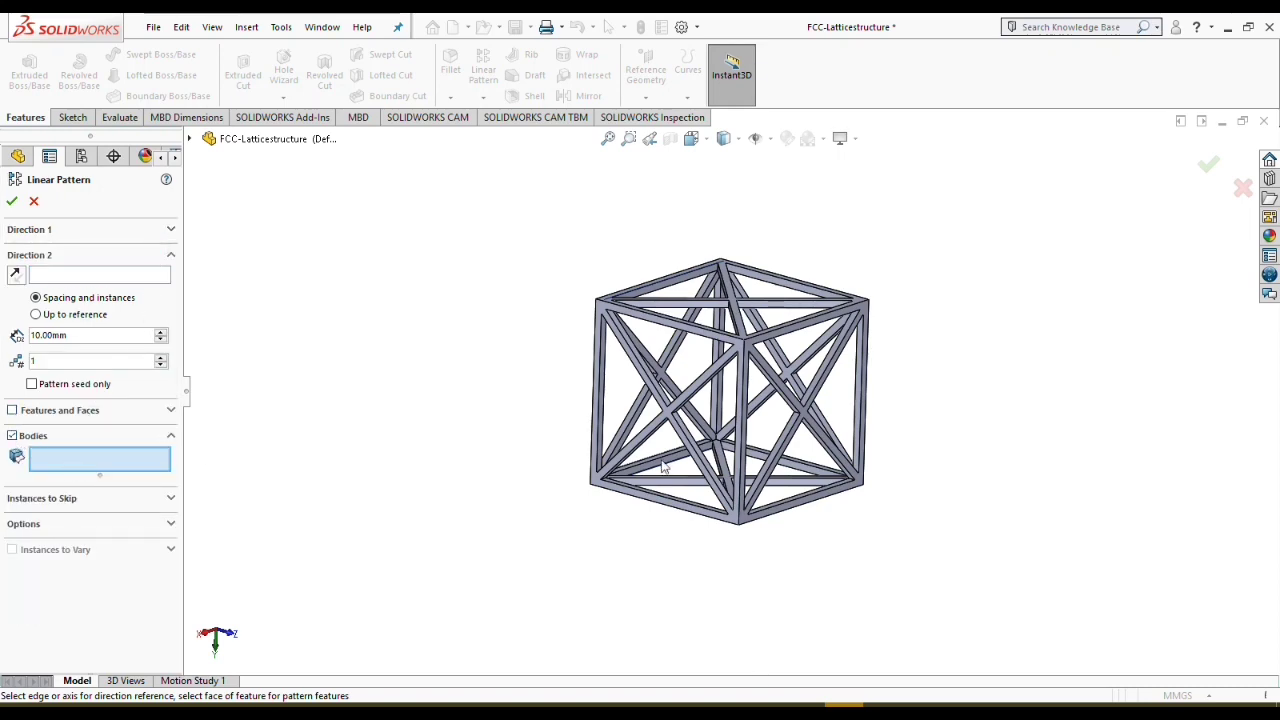
pyautogui.click(741, 350)
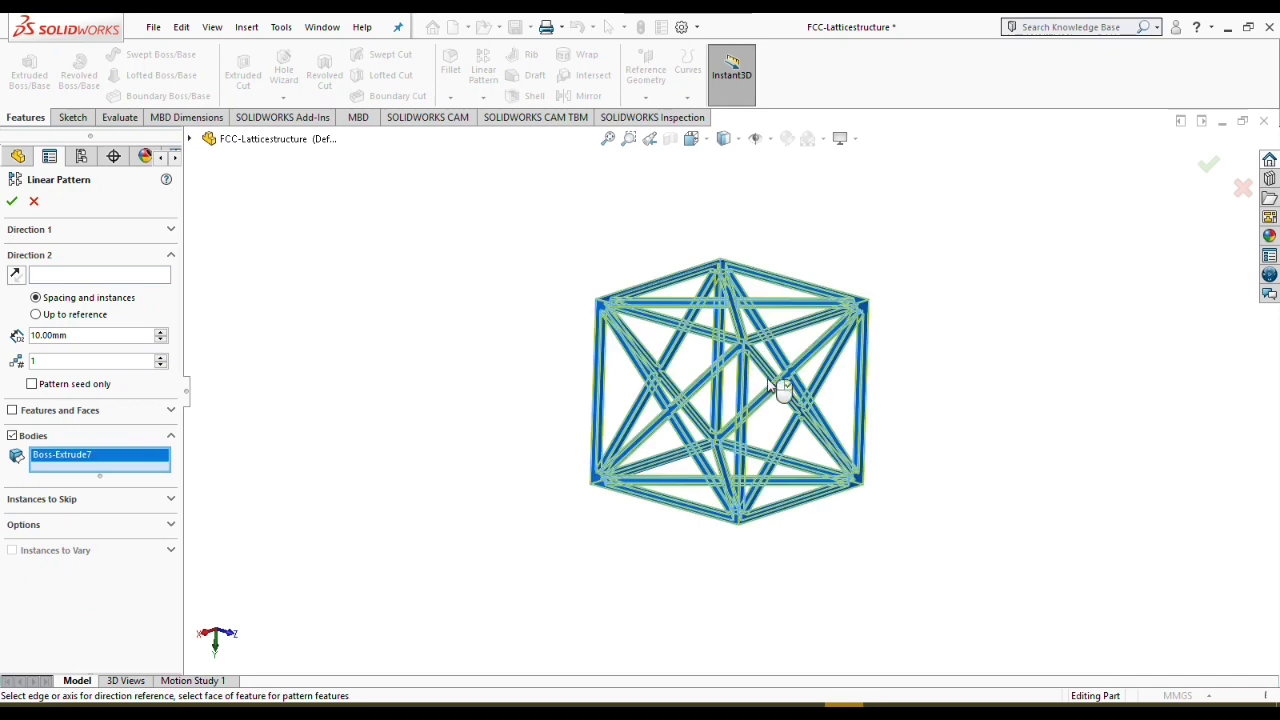
# Step: Set the pattern's first direction along the lower outer edge of the lattice cell
pyautogui.click(166, 231)
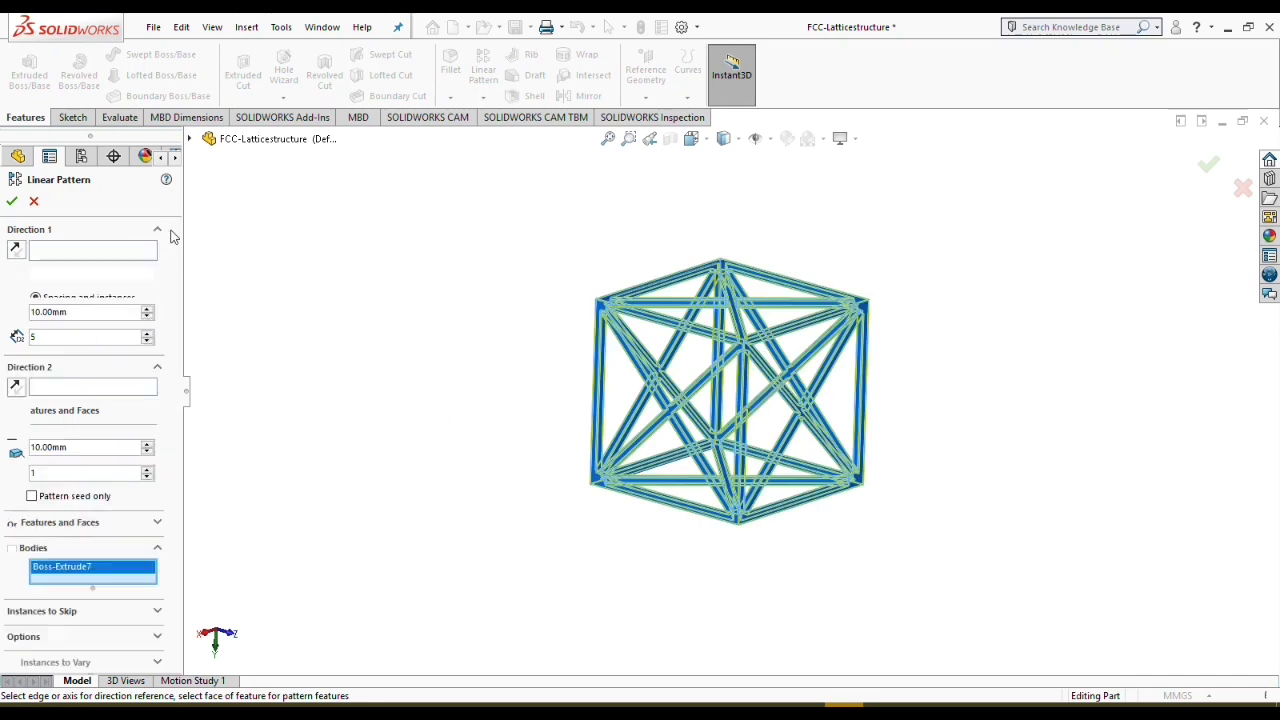
pyautogui.click(157, 370)
pyautogui.click(55, 254)
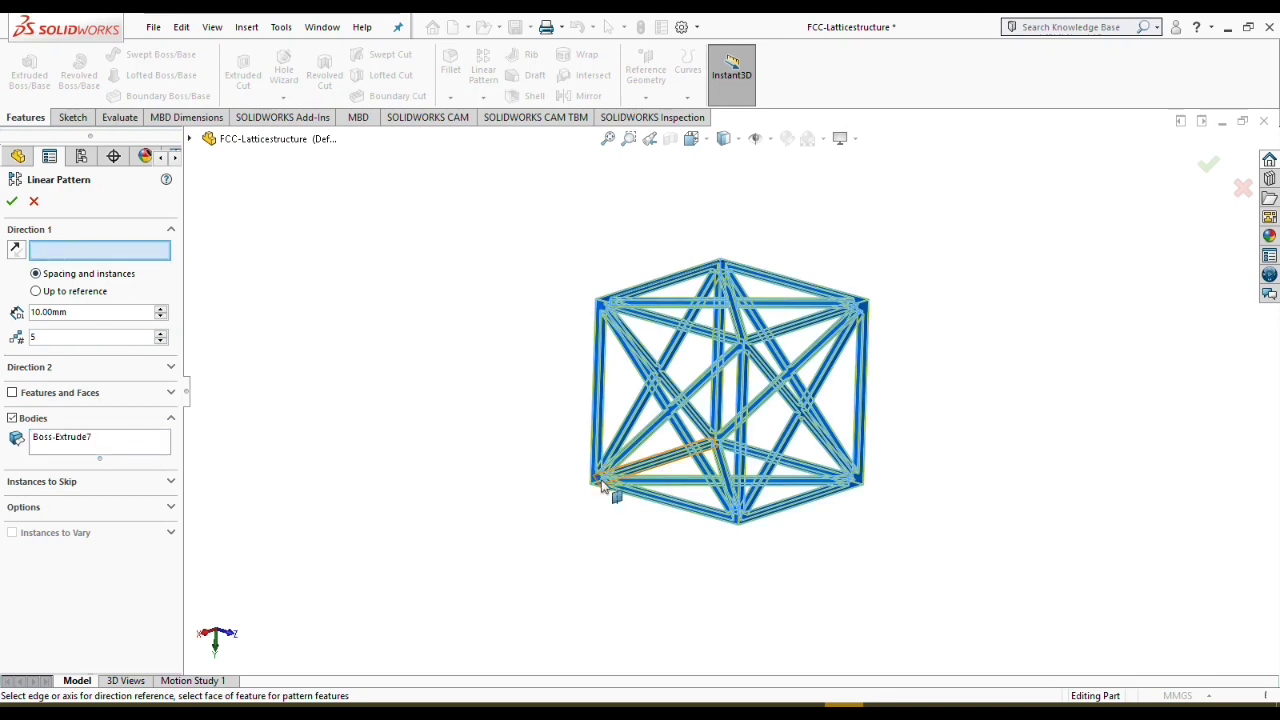
pyautogui.scroll(-4, 606, 492)
pyautogui.scroll(-2, 620, 488)
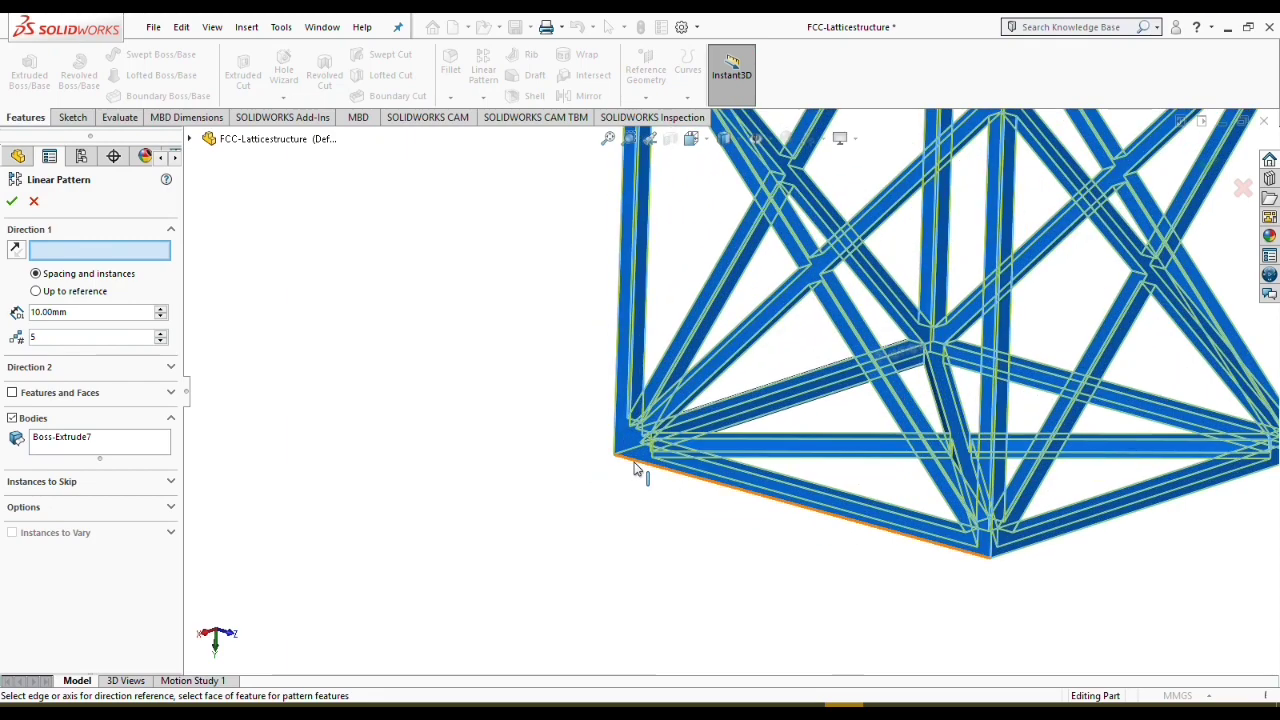
pyautogui.click(640, 474)
pyautogui.scroll(8, 649, 580)
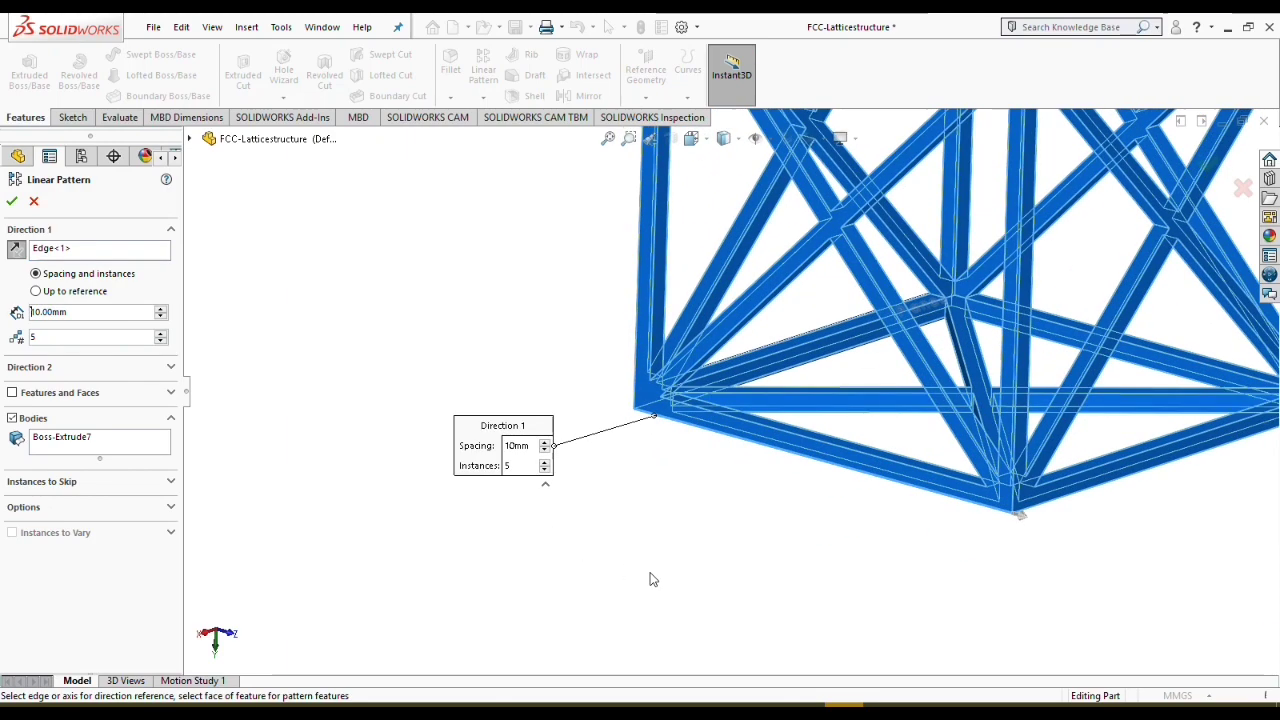
pyautogui.scroll(3, 937, 362)
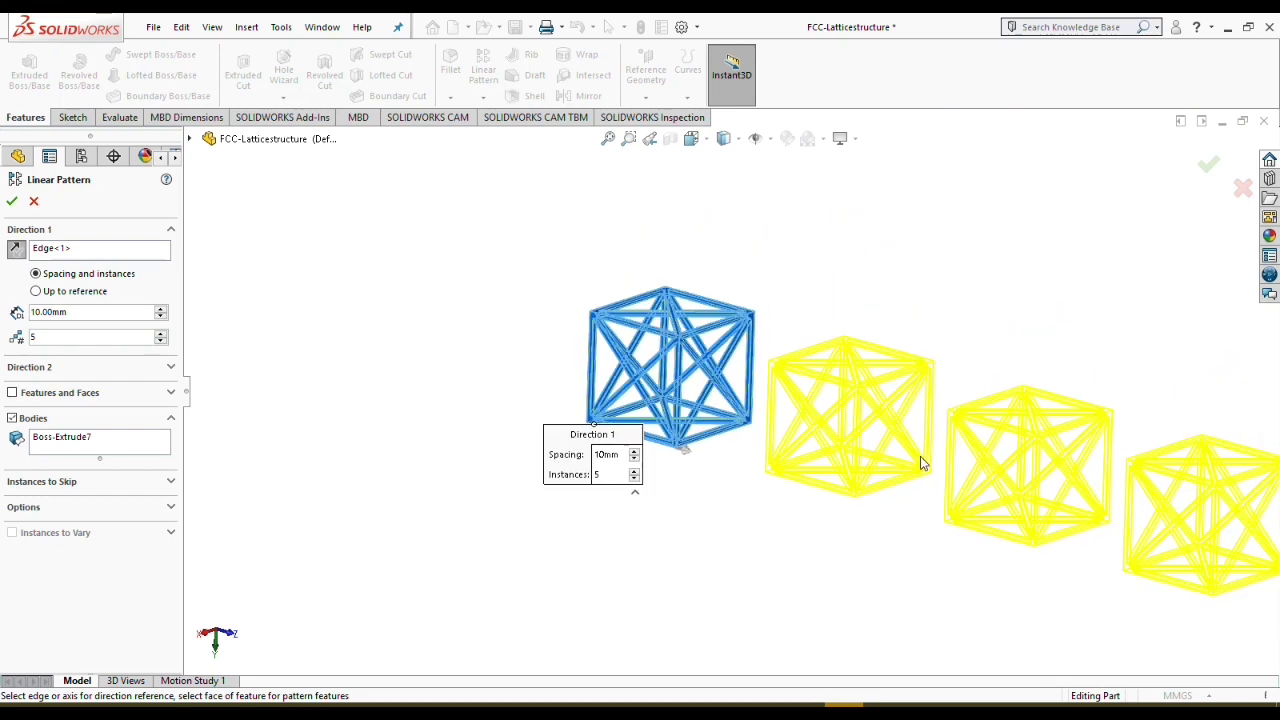
# Step: Check the gaps between the cells in the pattern preview from a straight-on side view
pyautogui.hotkey('alt', 'Down')
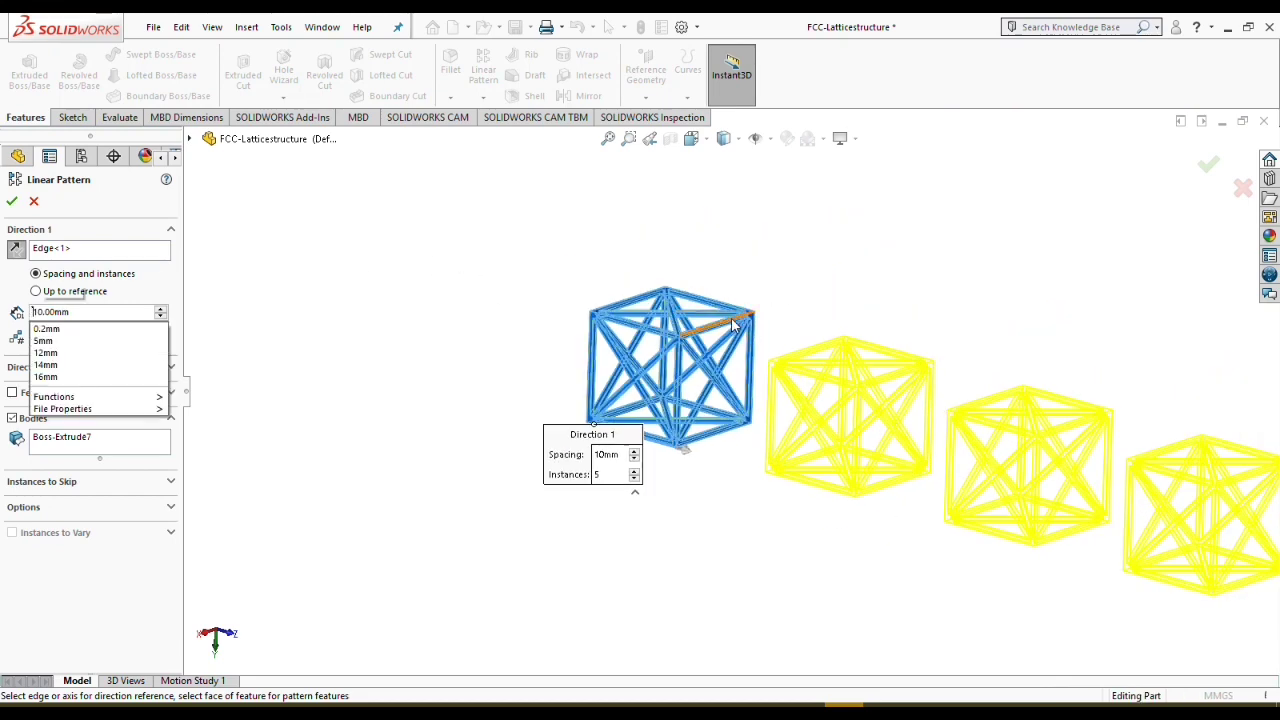
pyautogui.click(429, 354)
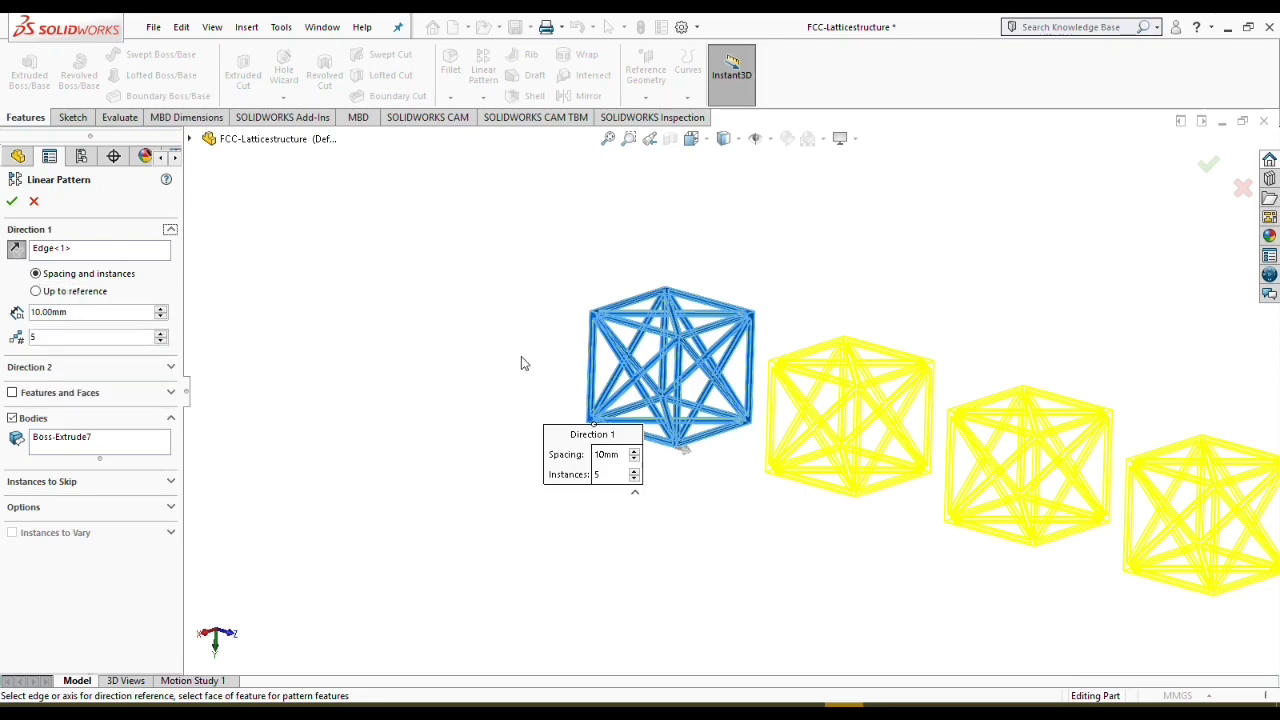
pyautogui.press('space')
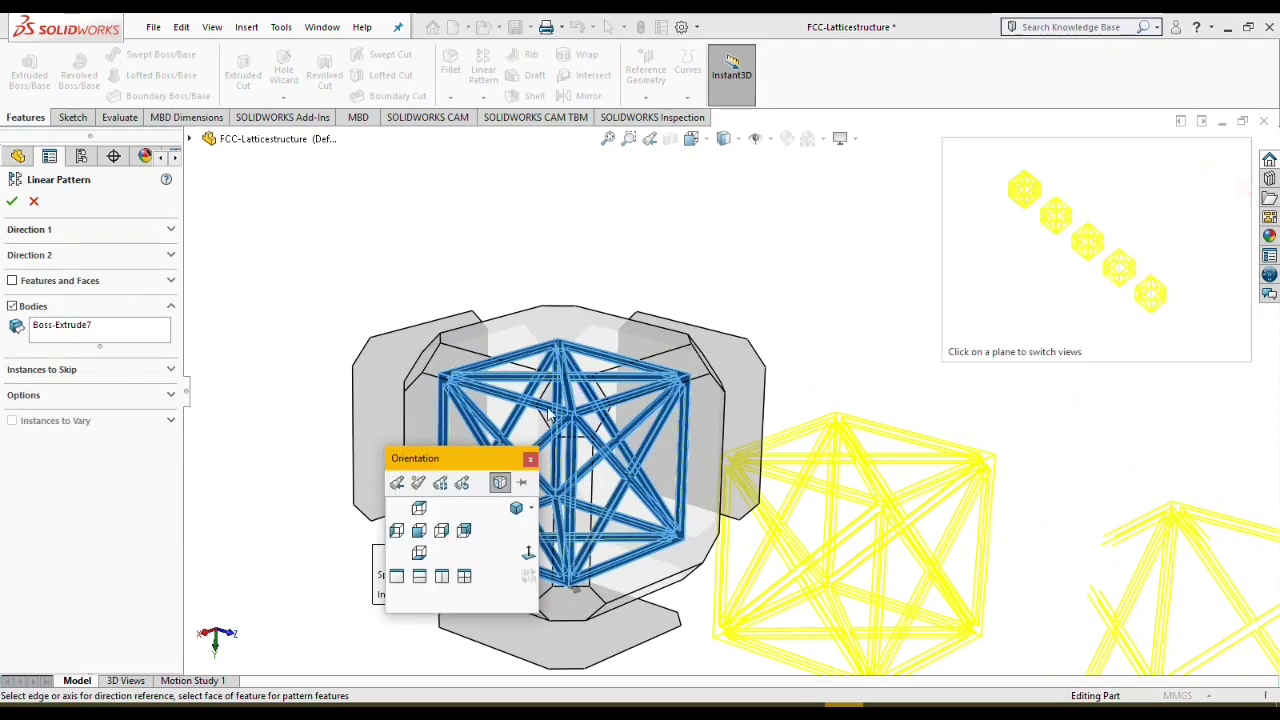
pyautogui.click(507, 417)
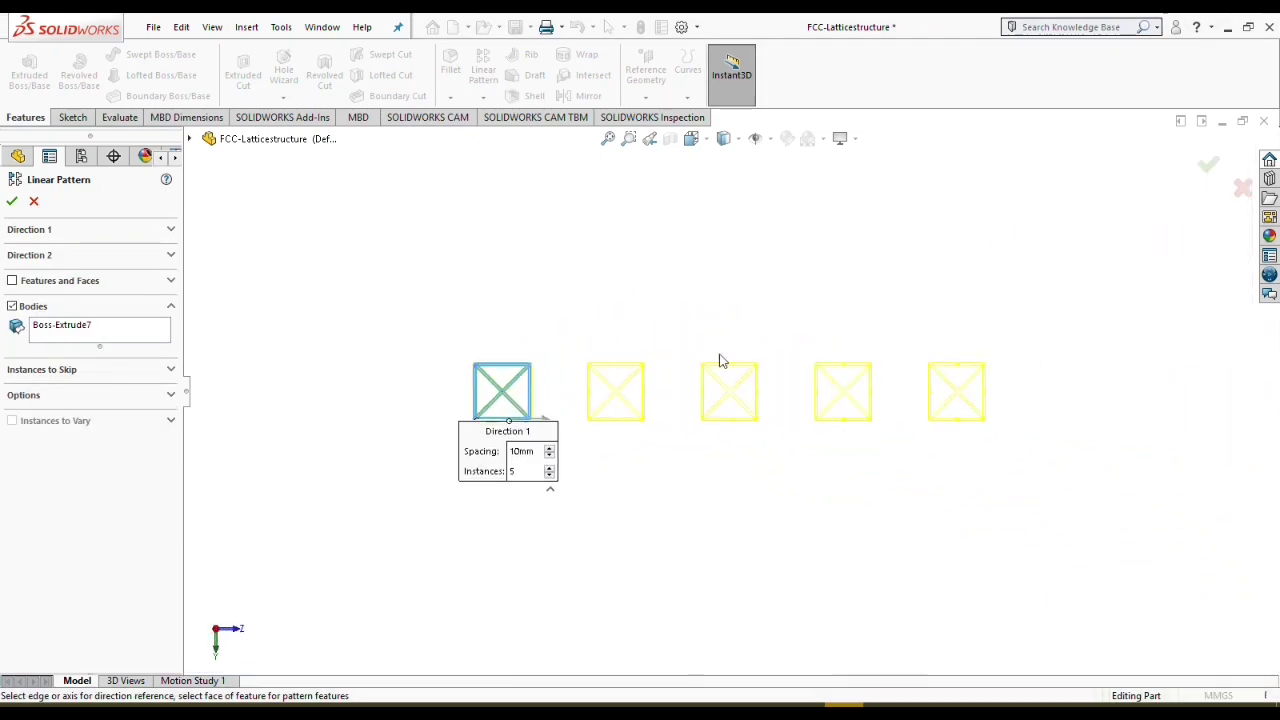
# Step: Set the linear pattern's spacing along the first direction to 5 mm
pyautogui.scroll(-3, 594, 377)
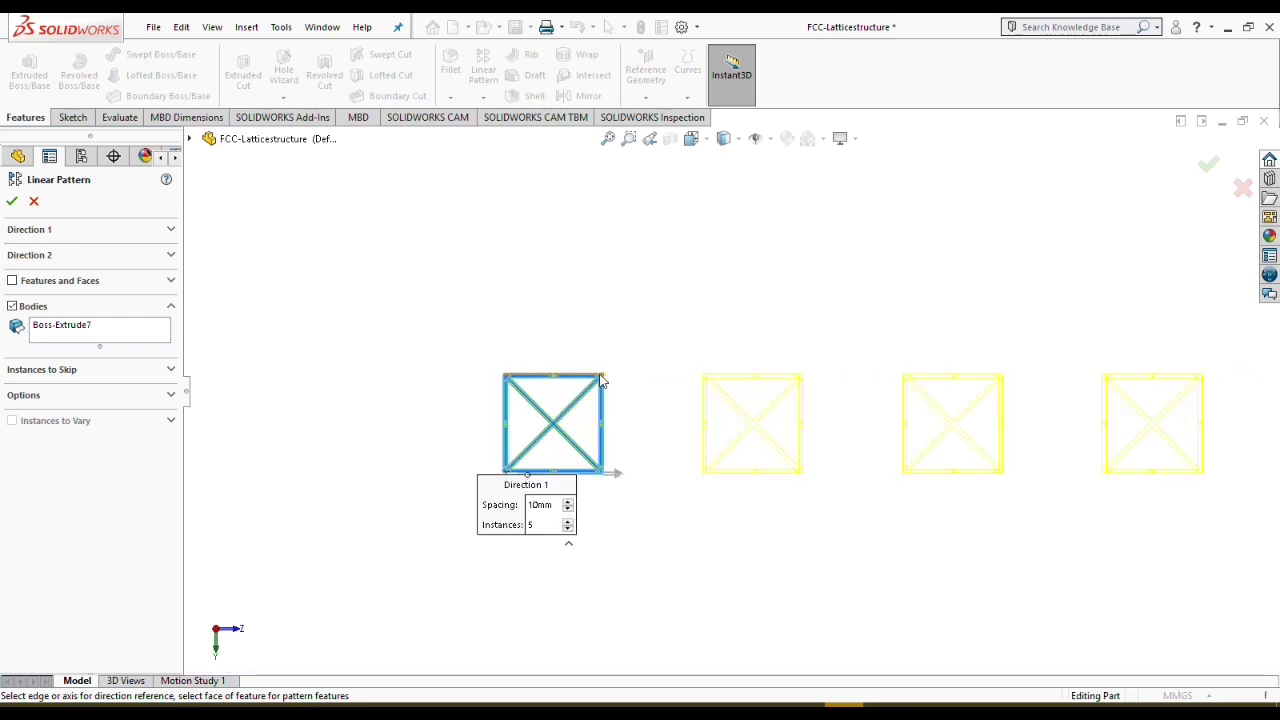
pyautogui.scroll(-5, 626, 414)
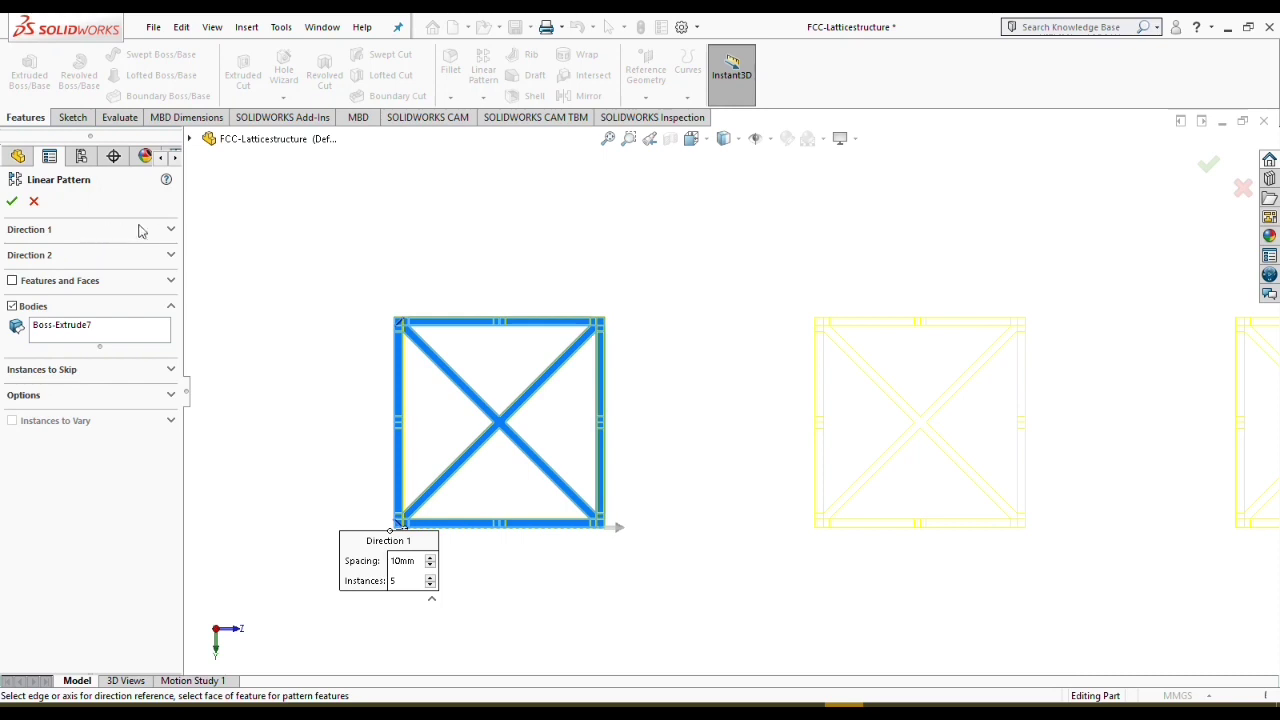
pyautogui.click(171, 230)
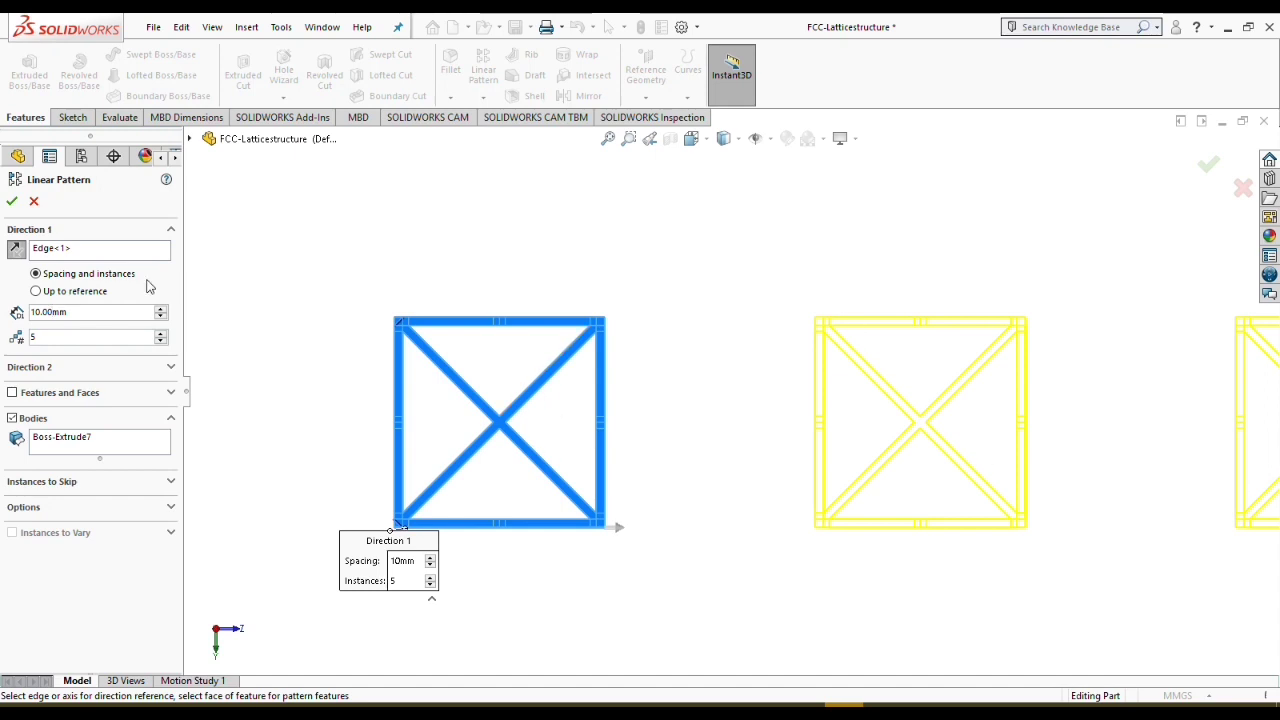
pyautogui.moveTo(88, 311); pyautogui.dragTo(3, 311)
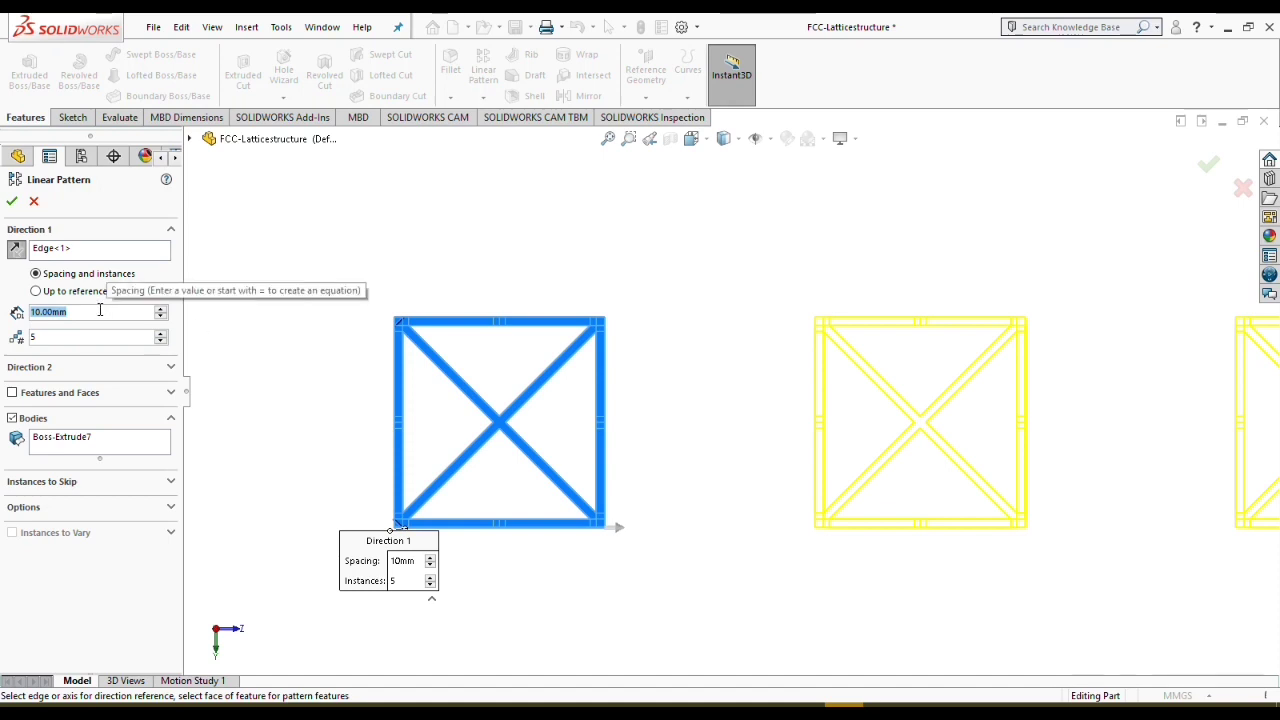
pyautogui.write('5')
pyautogui.press('Return')
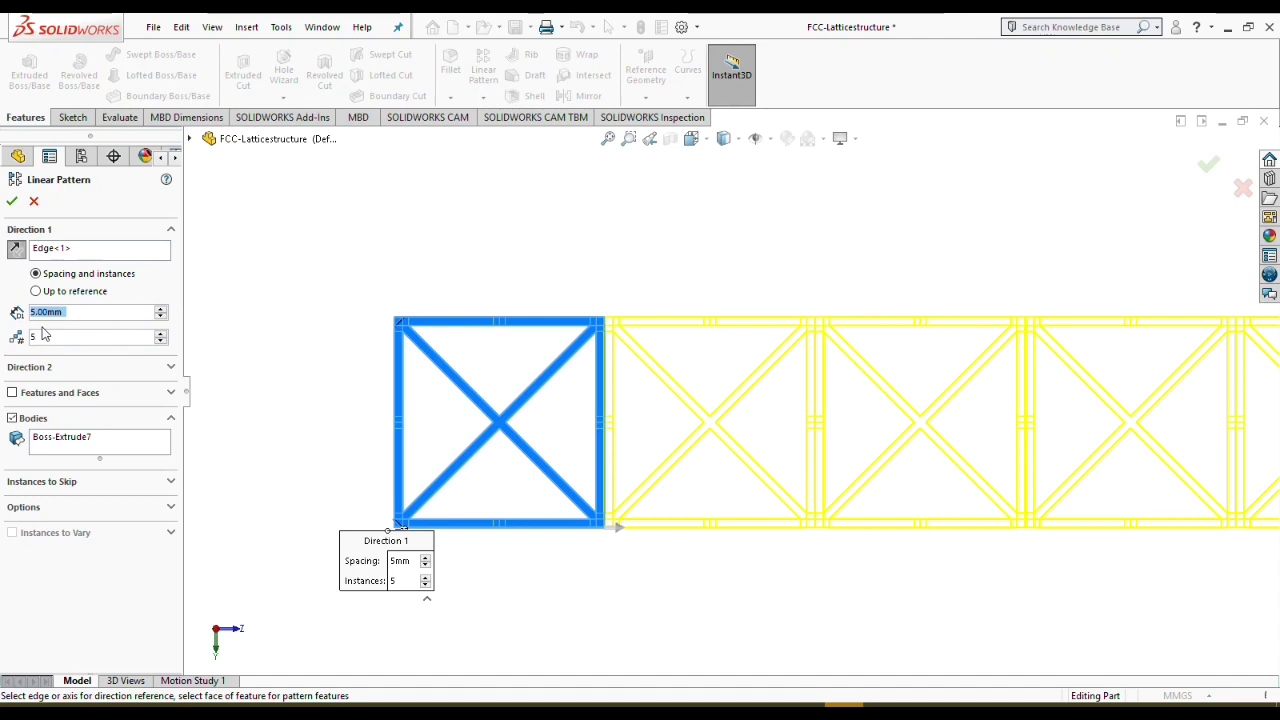
# Step: Inspect the joint between neighbouring cells in the pattern preview and set the first direction's spacing to 4.8 mm
pyautogui.scroll(-3, 670, 445)
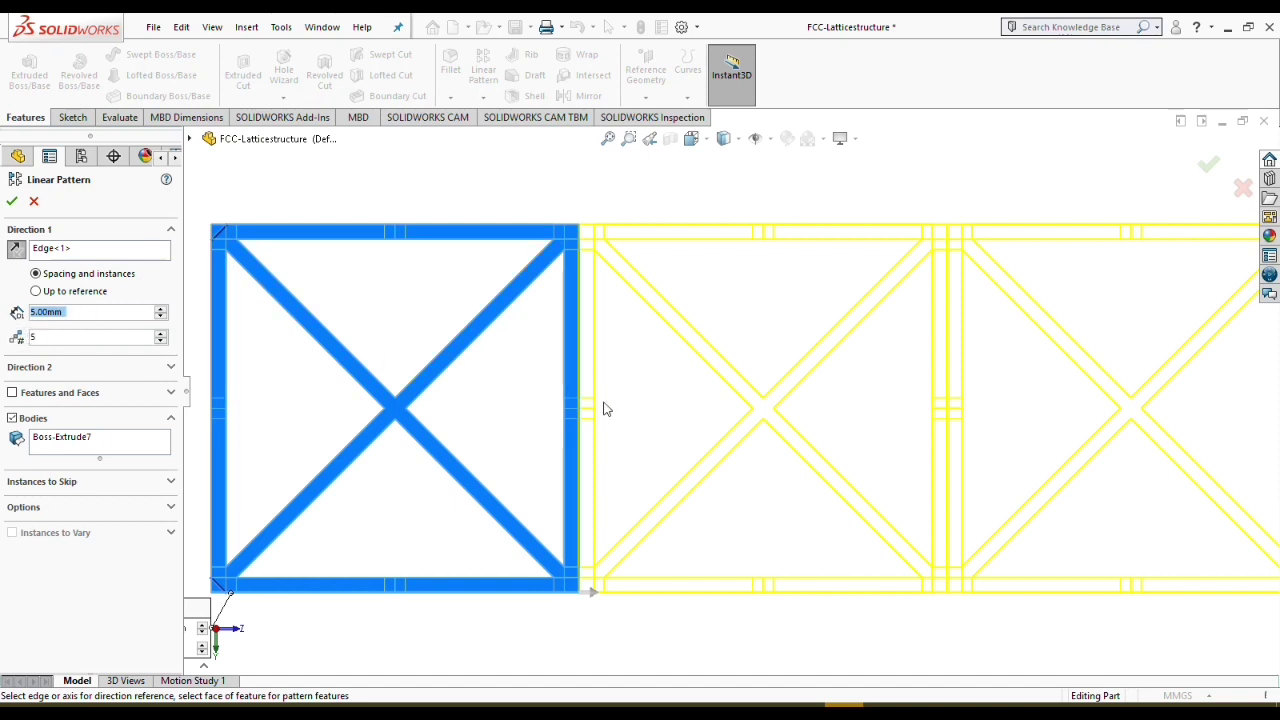
pyautogui.scroll(-2, 605, 408)
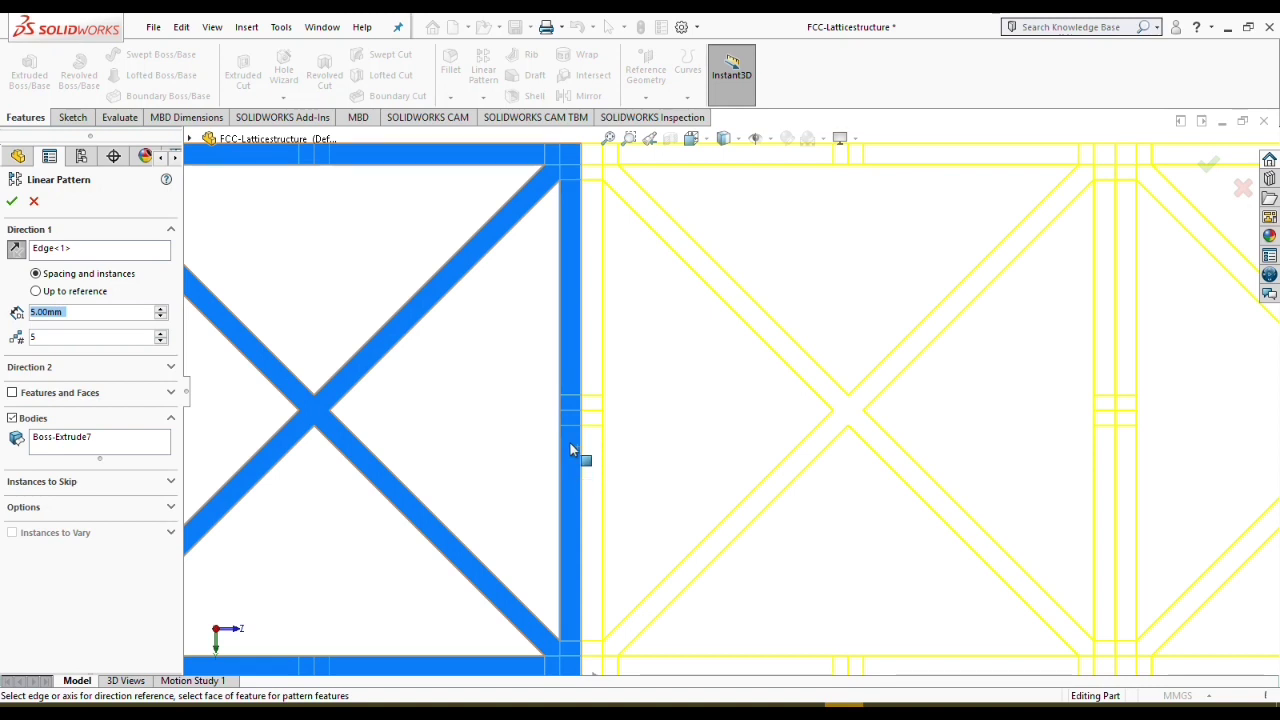
pyautogui.scroll(-3, 572, 450)
pyautogui.scroll(-1, 575, 450)
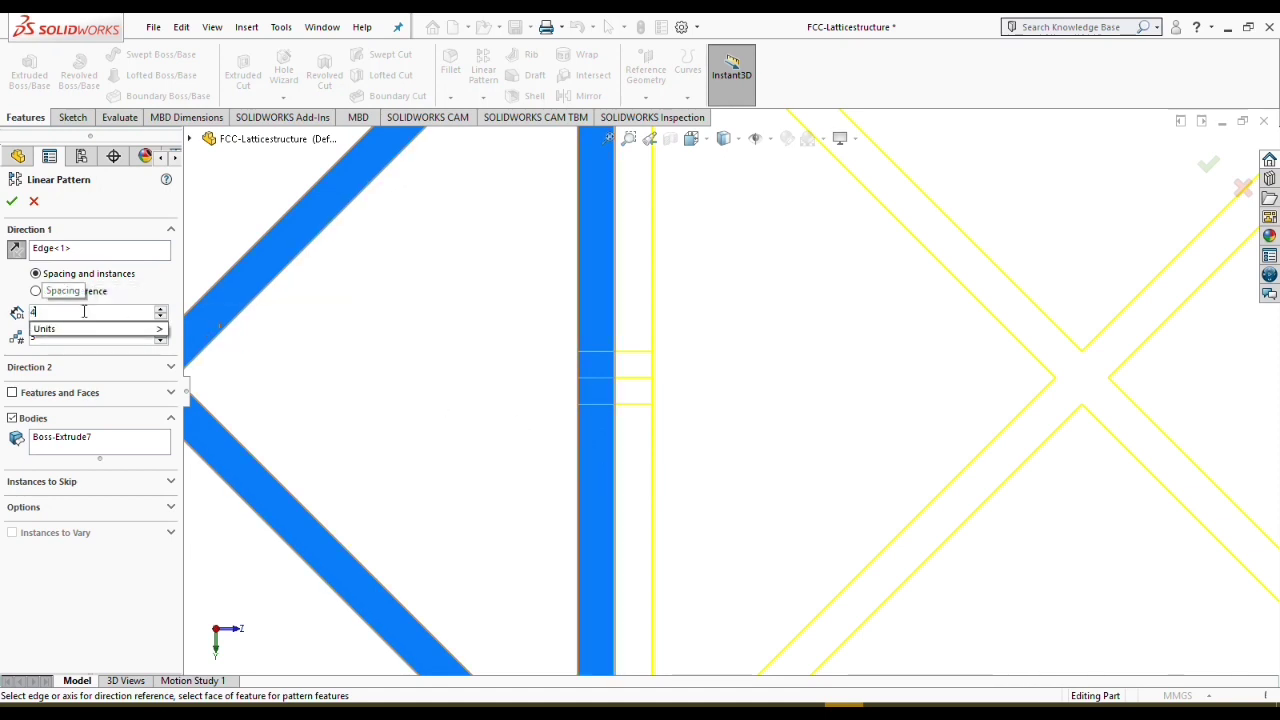
pyautogui.write('4.8')
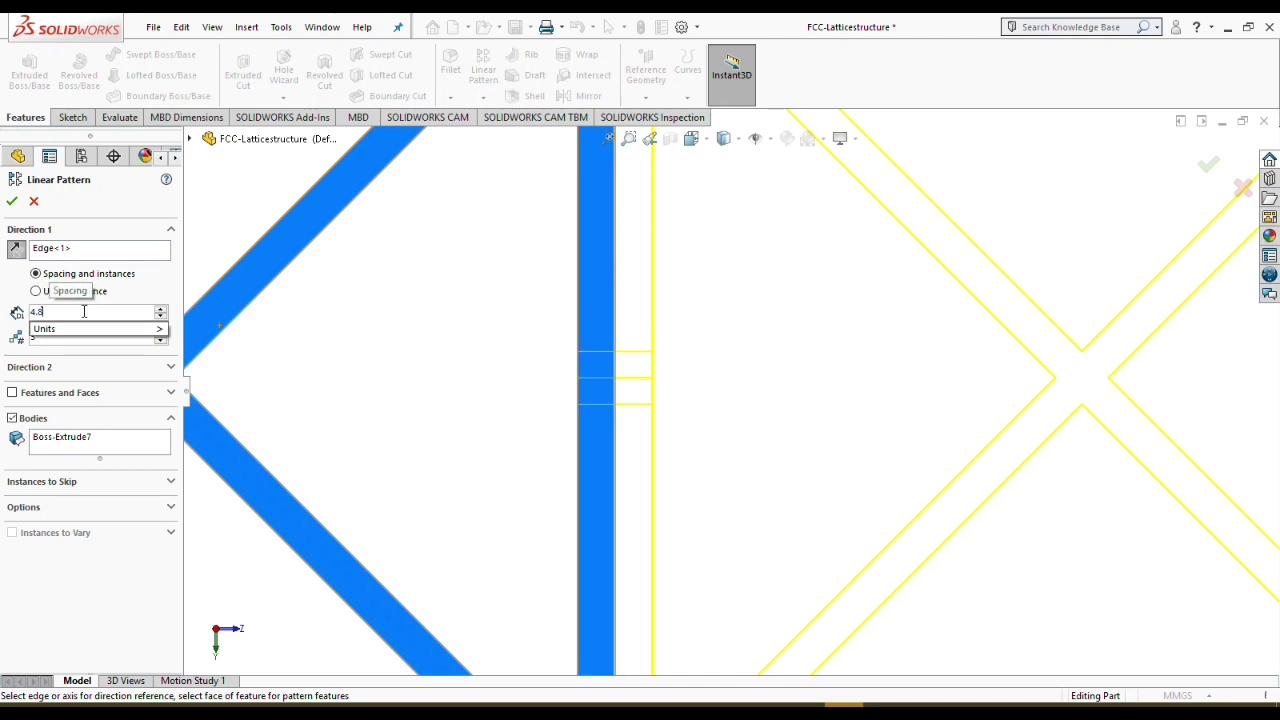
pyautogui.press('Return')
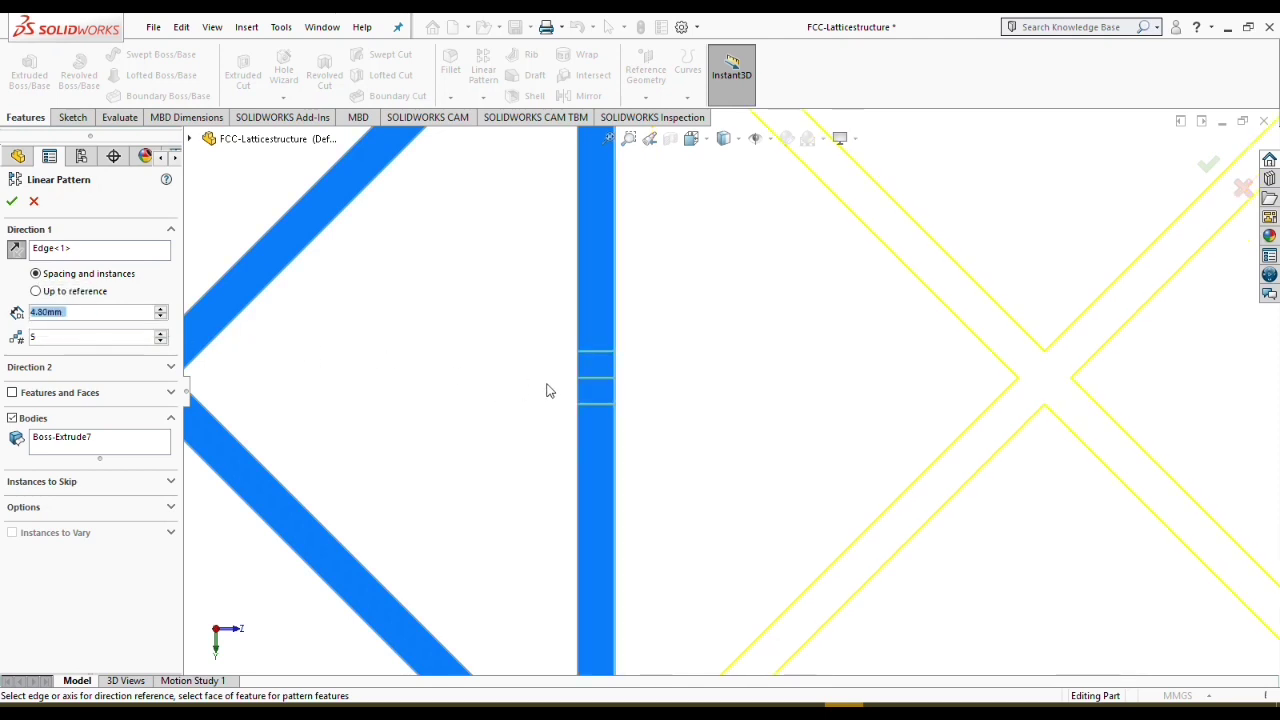
pyautogui.scroll(5, 766, 517)
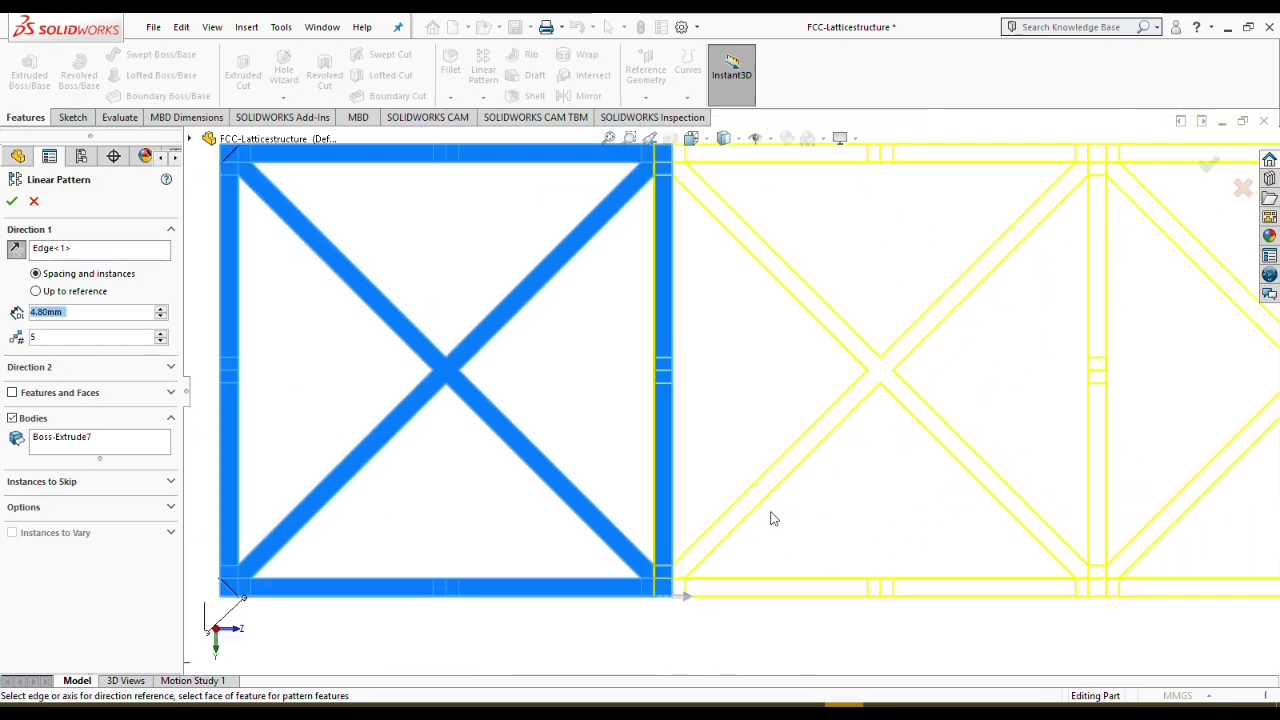
pyautogui.scroll(1, 862, 520)
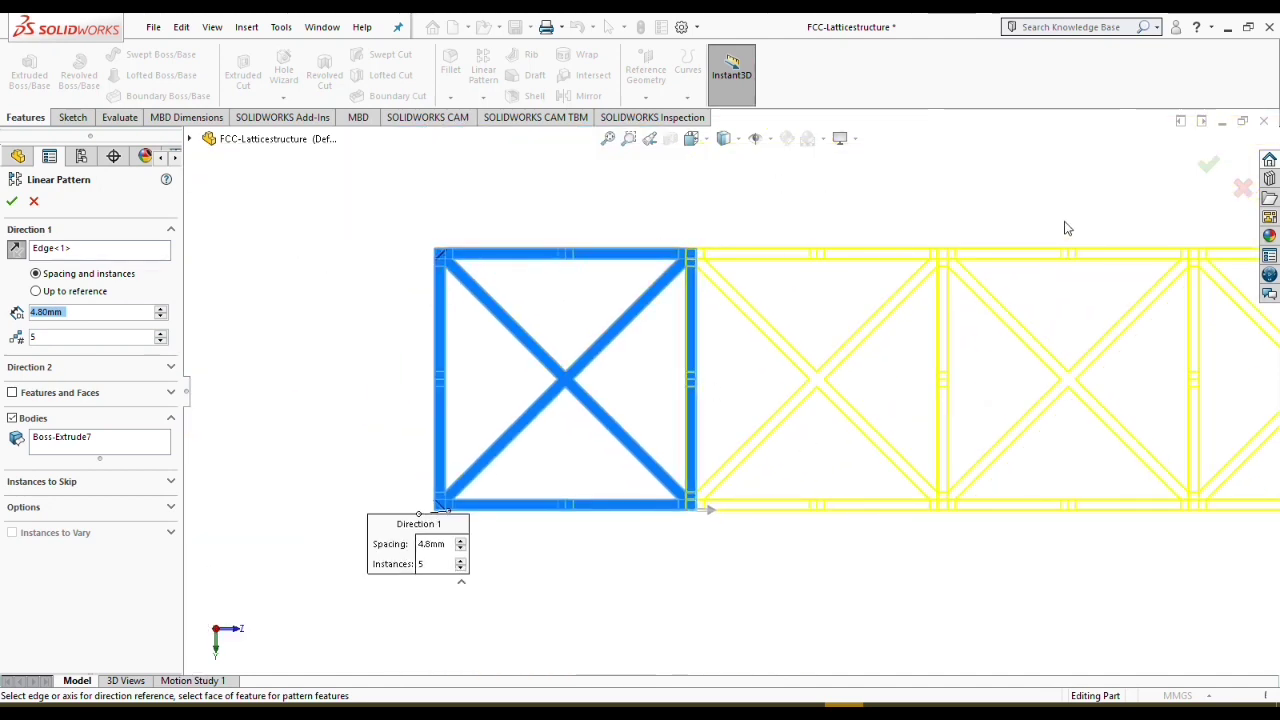
# Step: Try six instances along the first direction in an isometric view and restore the count to five
pyautogui.click(168, 230)
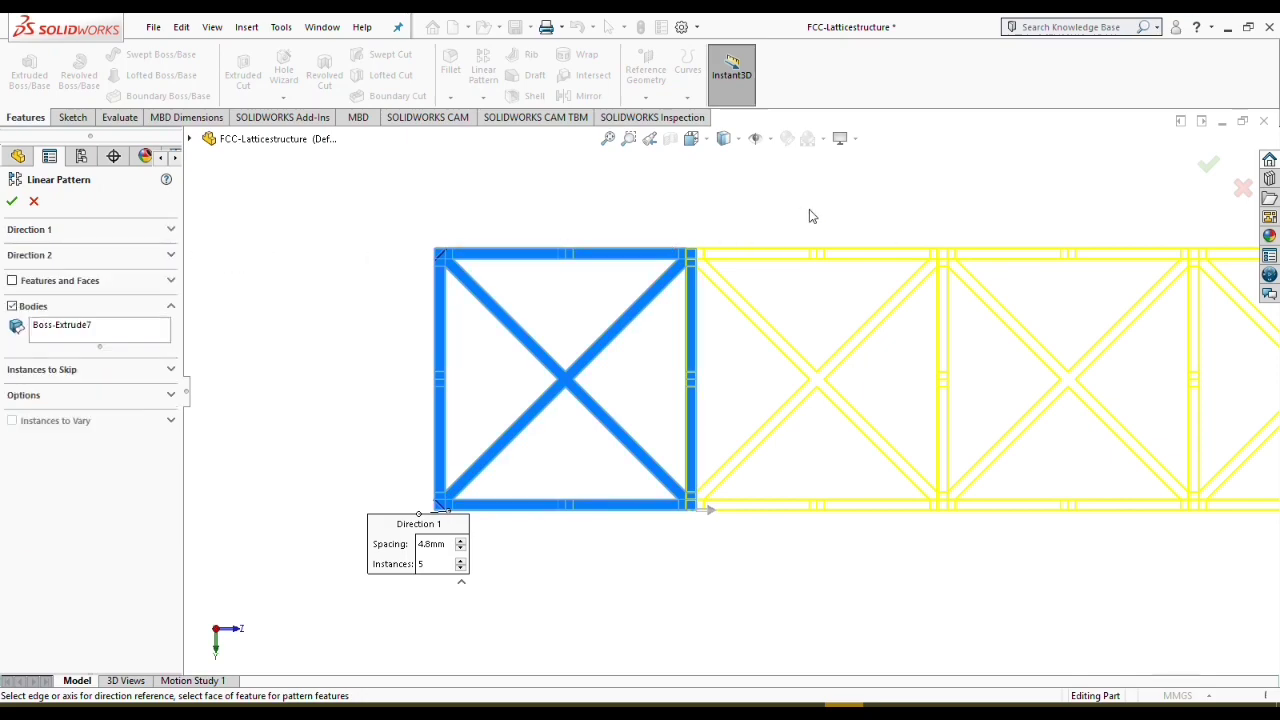
pyautogui.press('space')
pyautogui.click(699, 351)
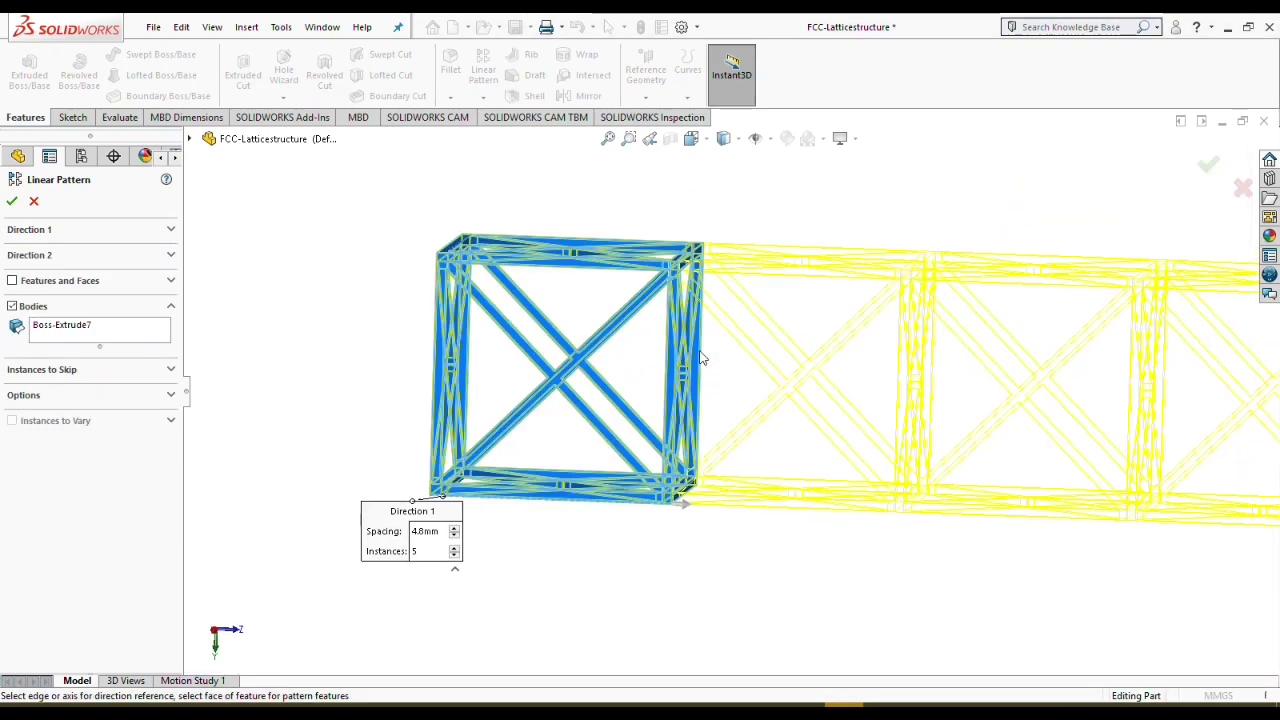
pyautogui.click(171, 231)
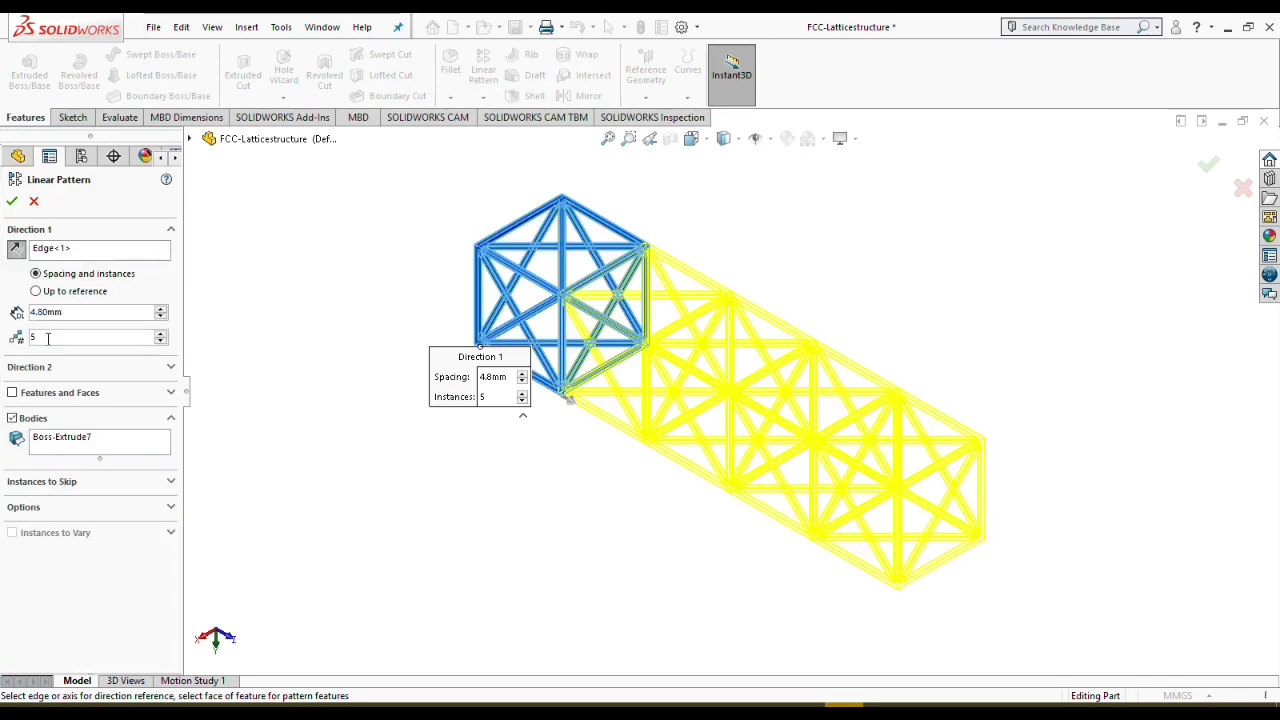
pyautogui.click(160, 333)
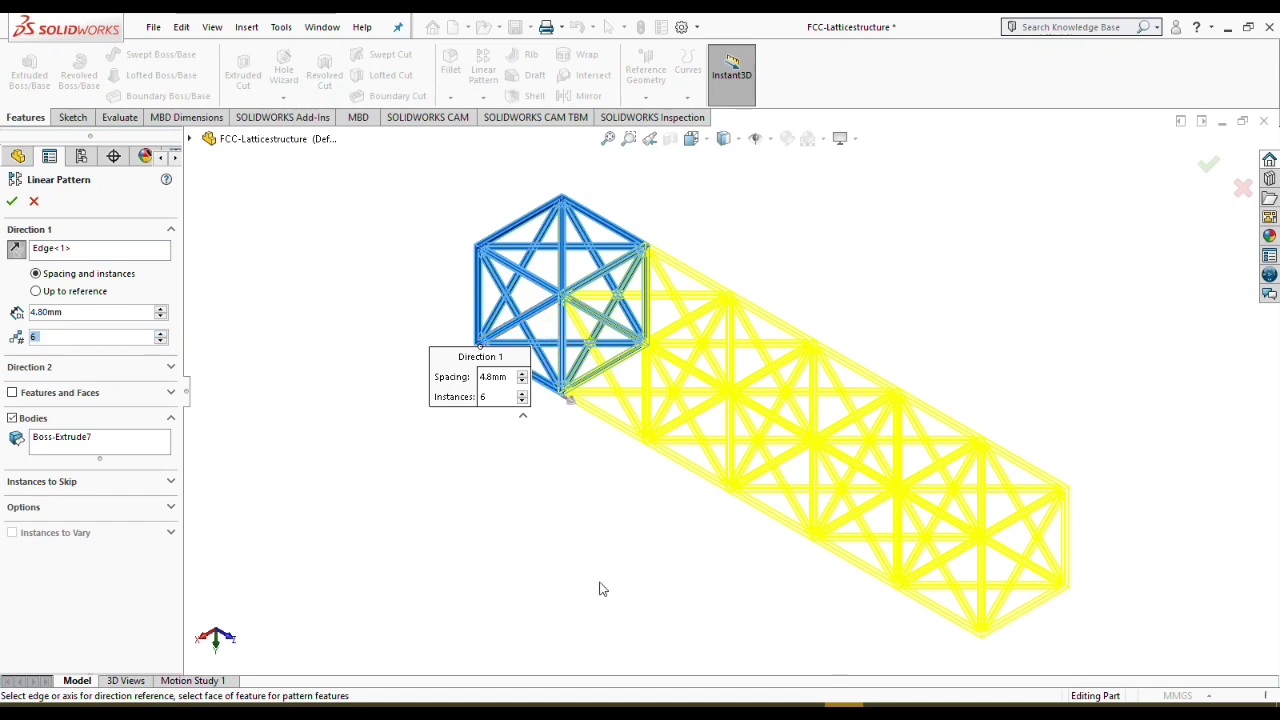
pyautogui.click(160, 341)
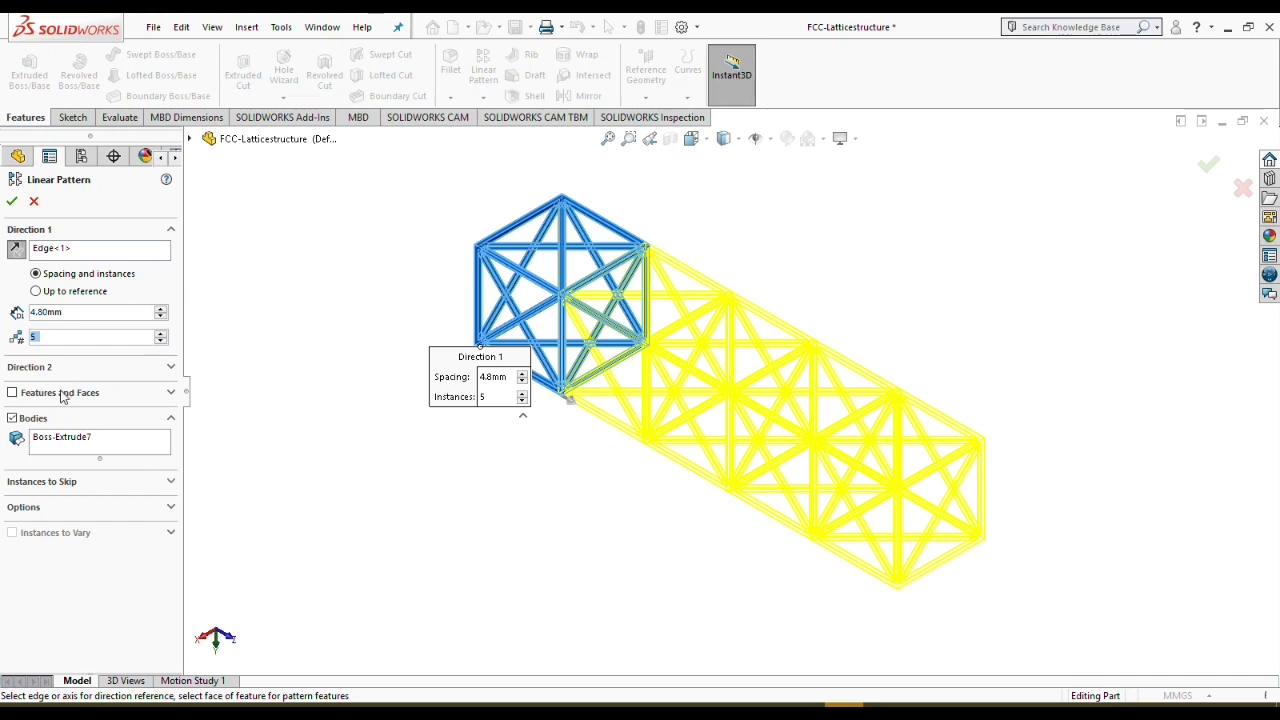
# Step: Set the pattern's second direction along the cell's lower outer edge perpendicular to the first direction
pyautogui.click(169, 370)
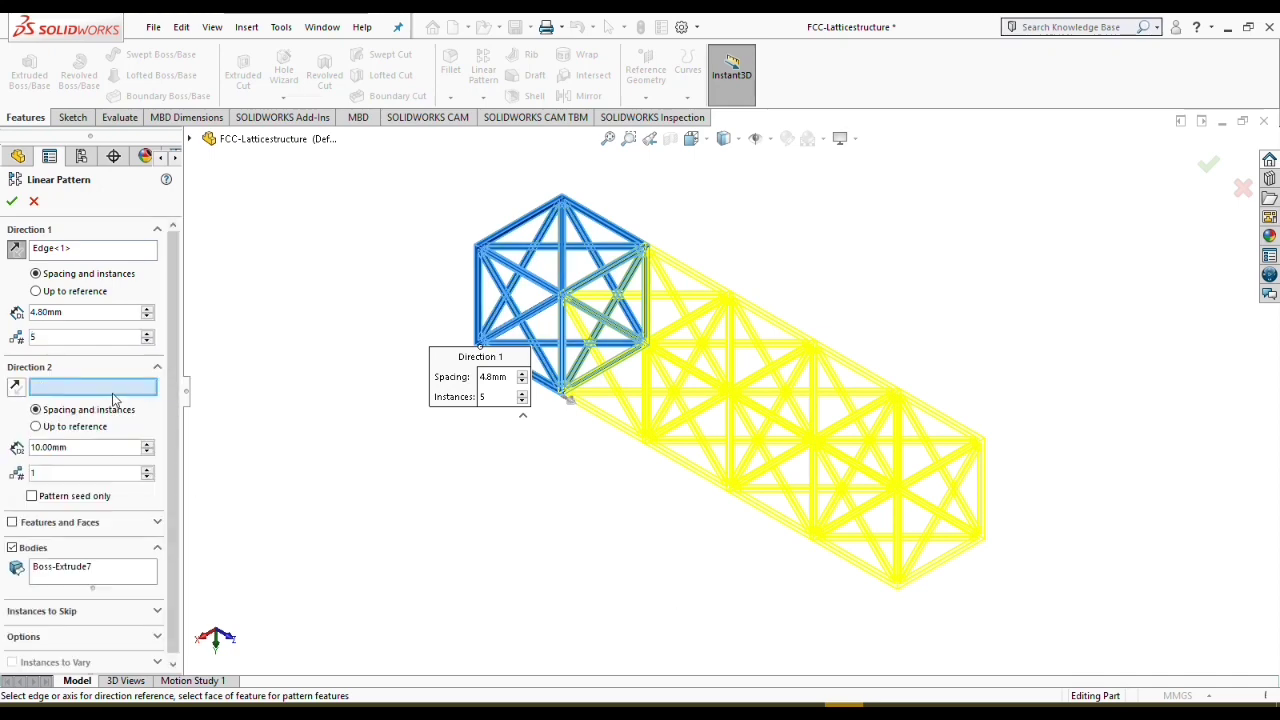
pyautogui.moveTo(502, 477); pyautogui.dragTo(529, 446, button='middle')
pyautogui.scroll(-5, 508, 340)
pyautogui.scroll(-2, 508, 340)
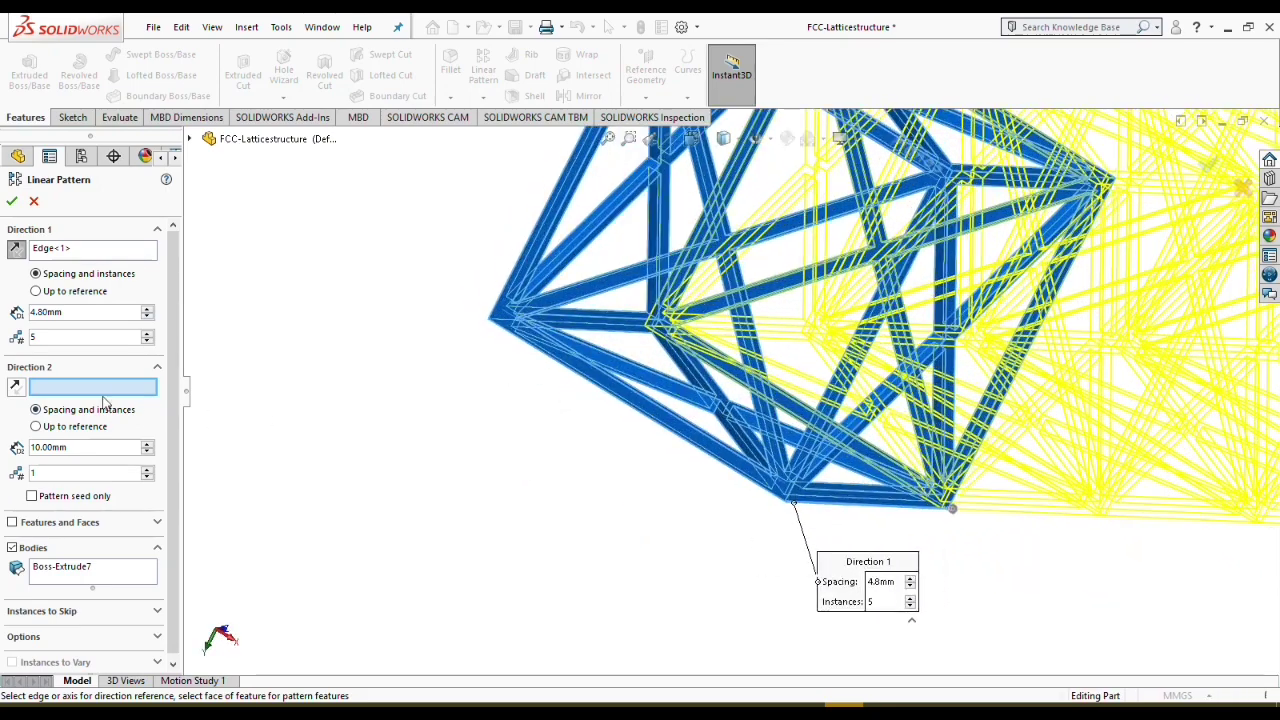
pyautogui.click(580, 378)
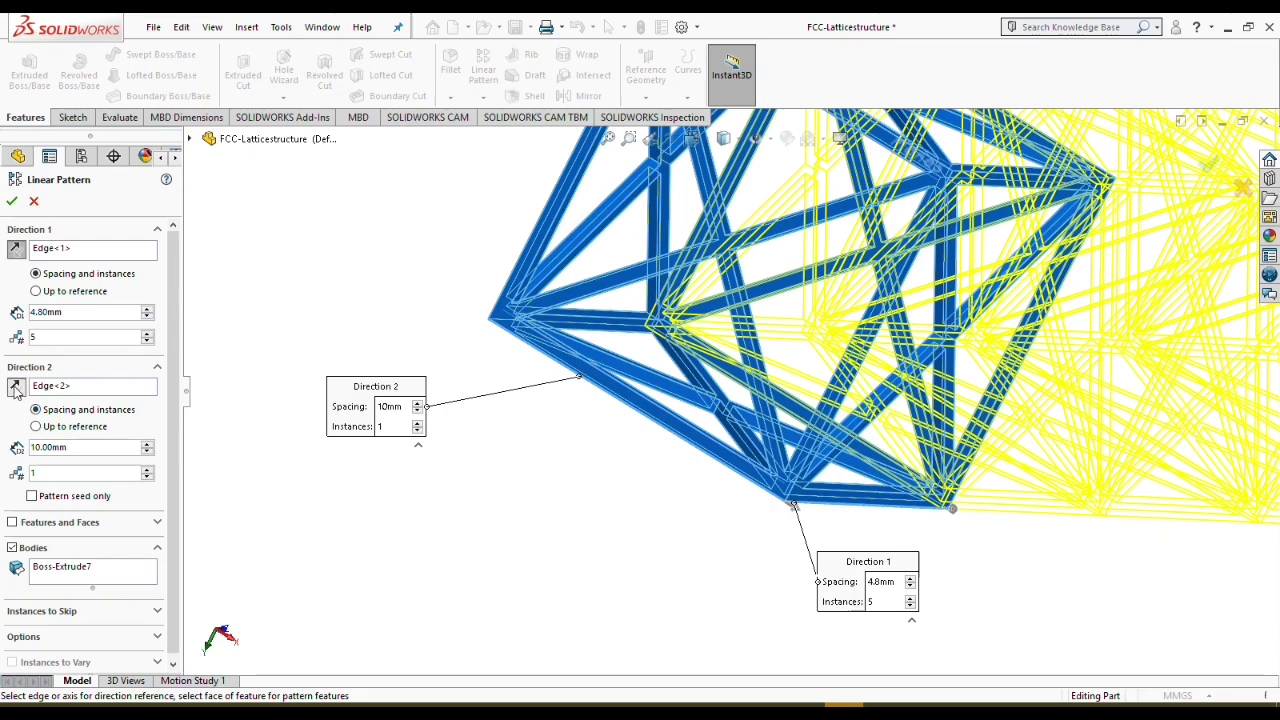
pyautogui.moveTo(626, 531); pyautogui.dragTo(615, 497, button='middle')
pyautogui.scroll(6, 815, 466)
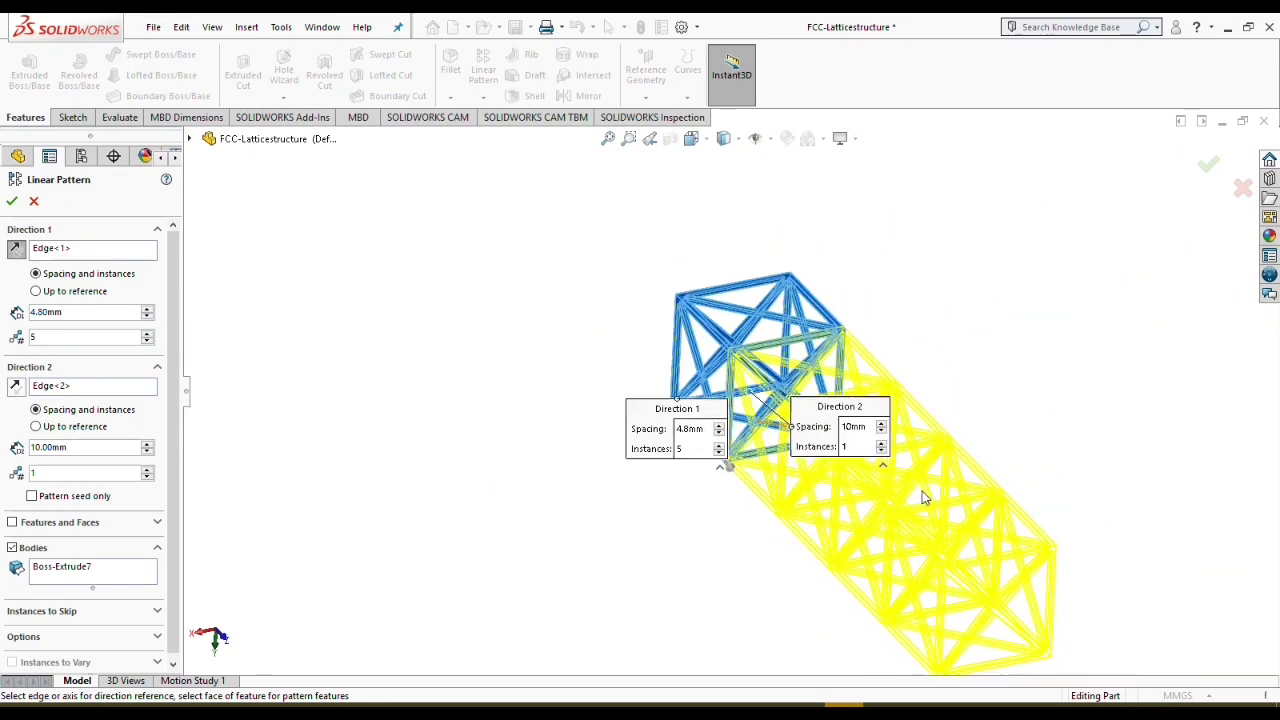
pyautogui.moveTo(1072, 513)
pyautogui.mouseDown(button='middle')
pyautogui.moveTo(1123, 466)
pyautogui.moveTo(1051, 509)
pyautogui.mouseUp(button='middle')
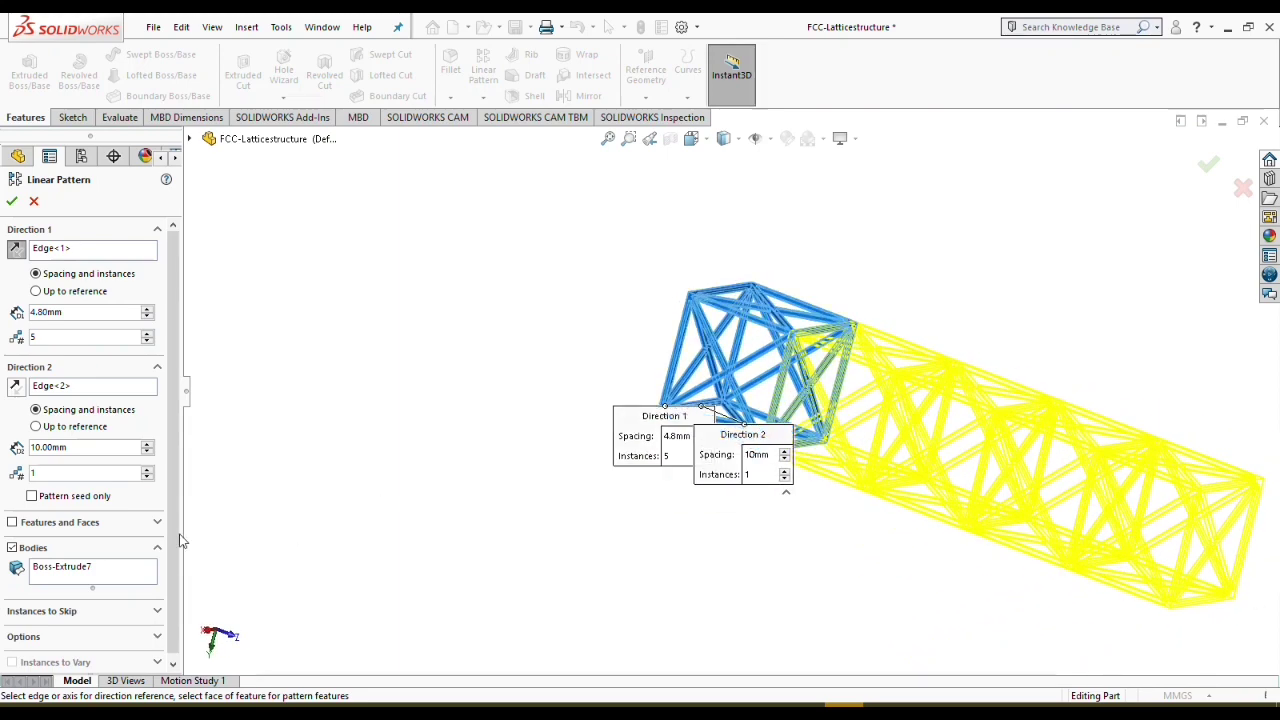
# Step: Give the second direction five instances at 4.8 mm spacing and create the linear pattern
pyautogui.doubleClick(50, 480)
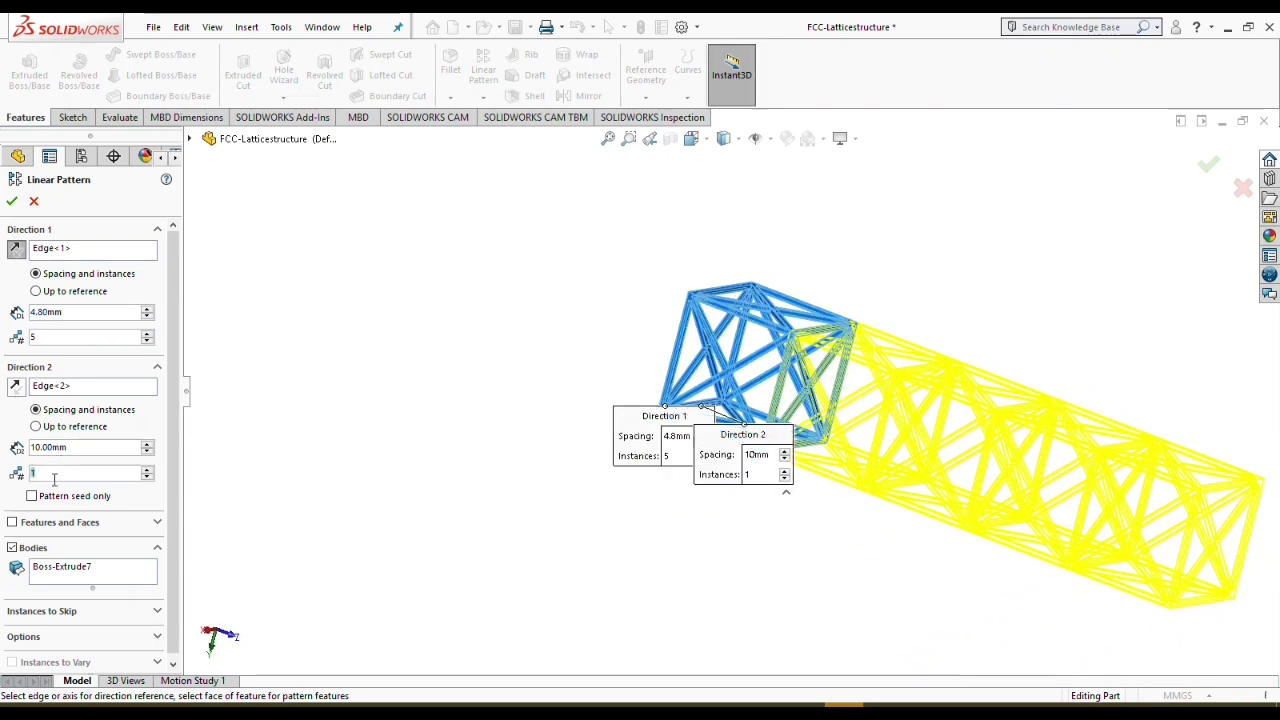
pyautogui.write('5')
pyautogui.press('Return')
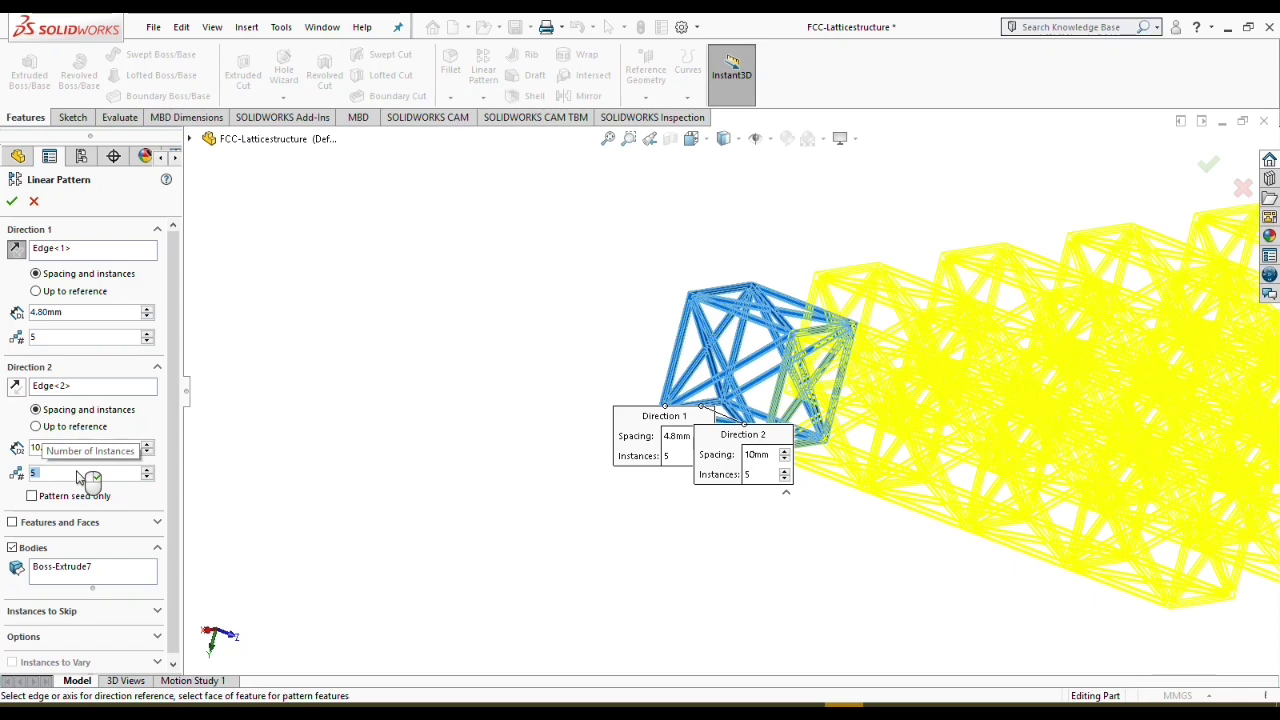
pyautogui.doubleClick(45, 447)
pyautogui.write('4.8')
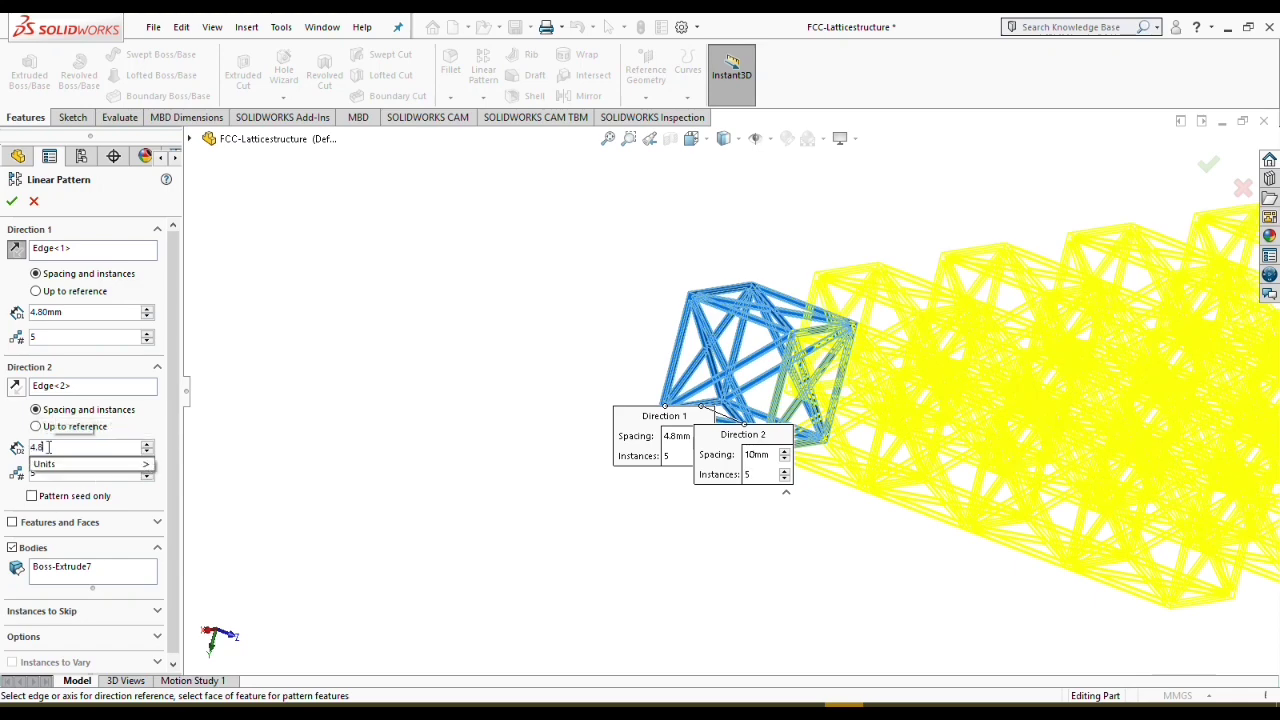
pyautogui.press('Return')
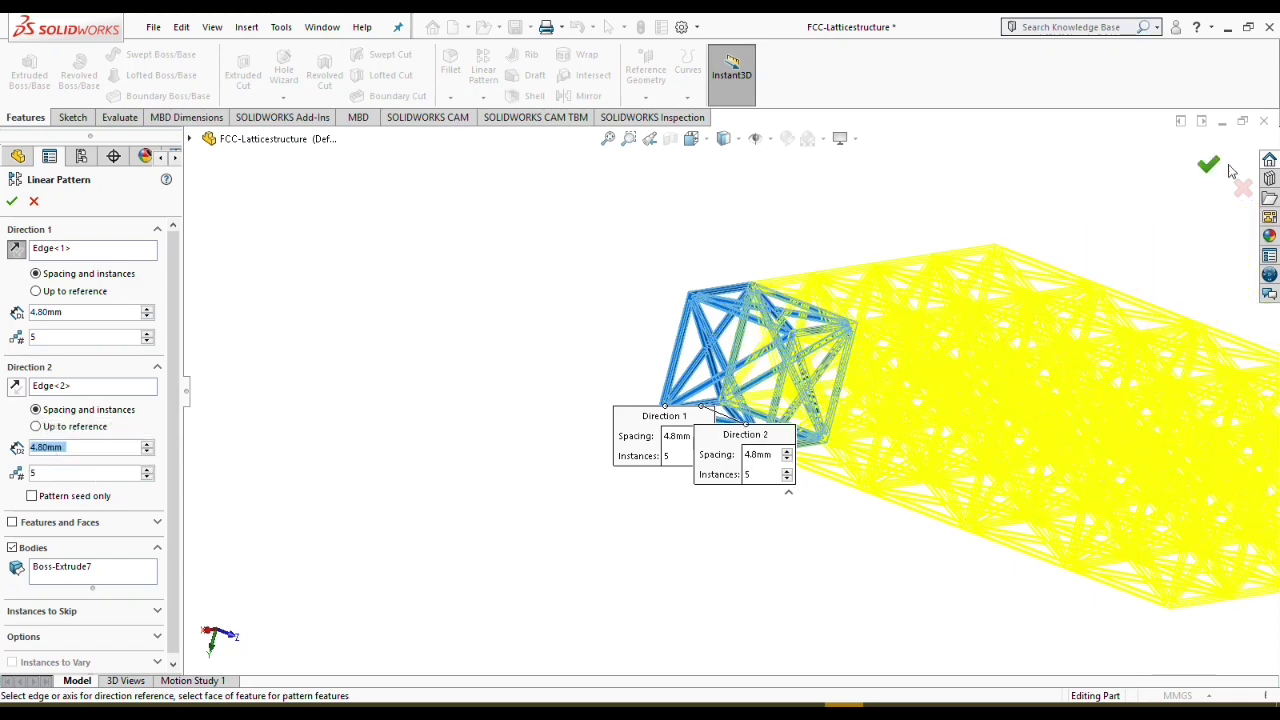
pyautogui.click(1209, 165)
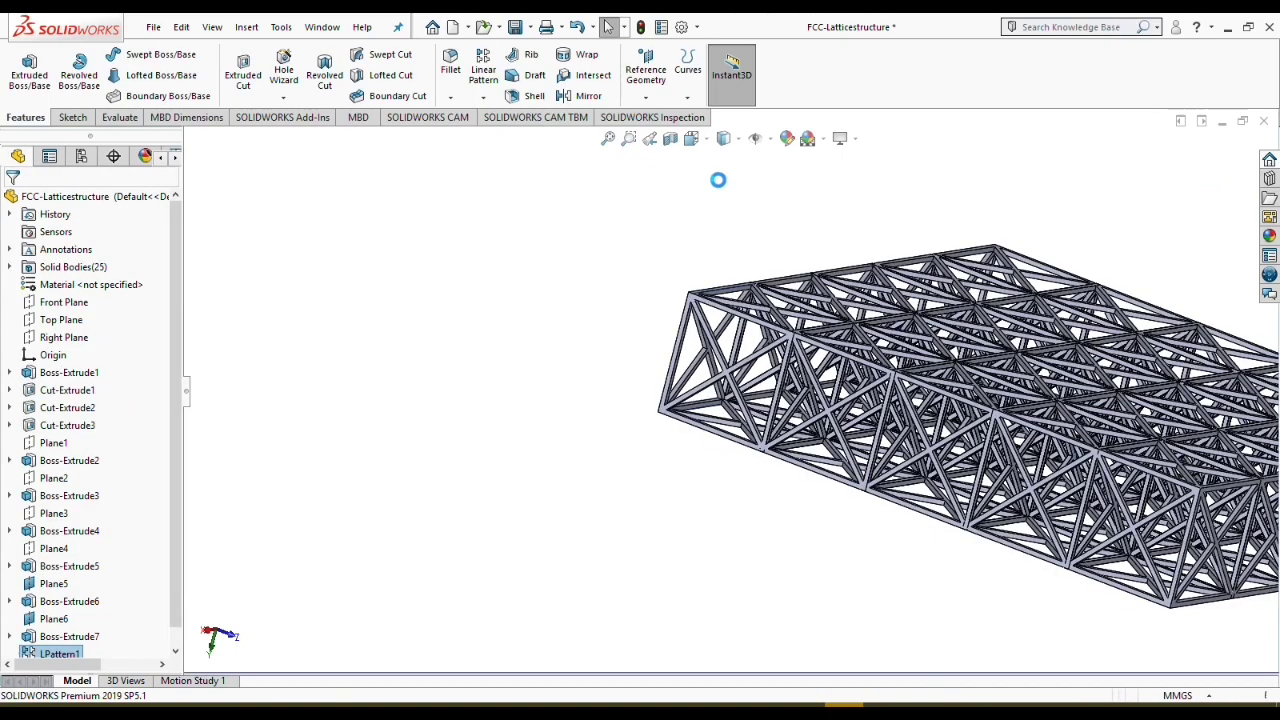
# Step: Start another linear pattern with its single direction along the vertical edge at the front corner of the lattice layer
pyautogui.press('f')
pyautogui.press('space')
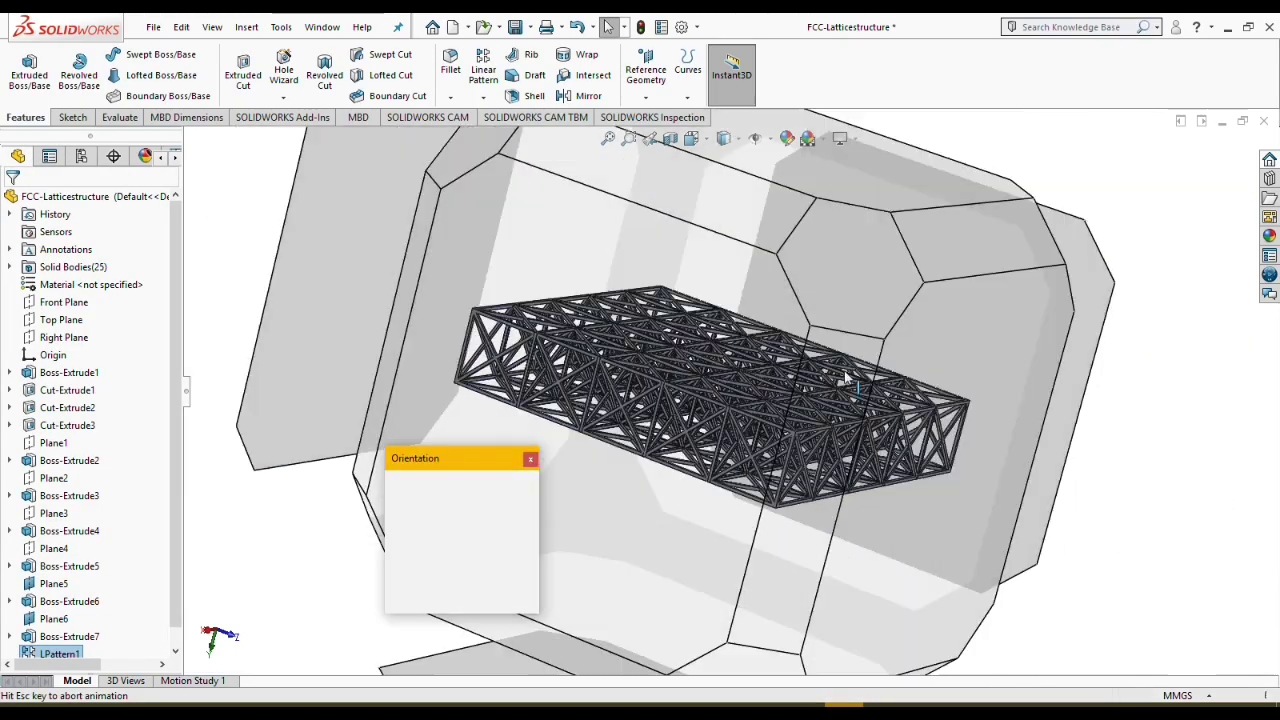
pyautogui.click(614, 394)
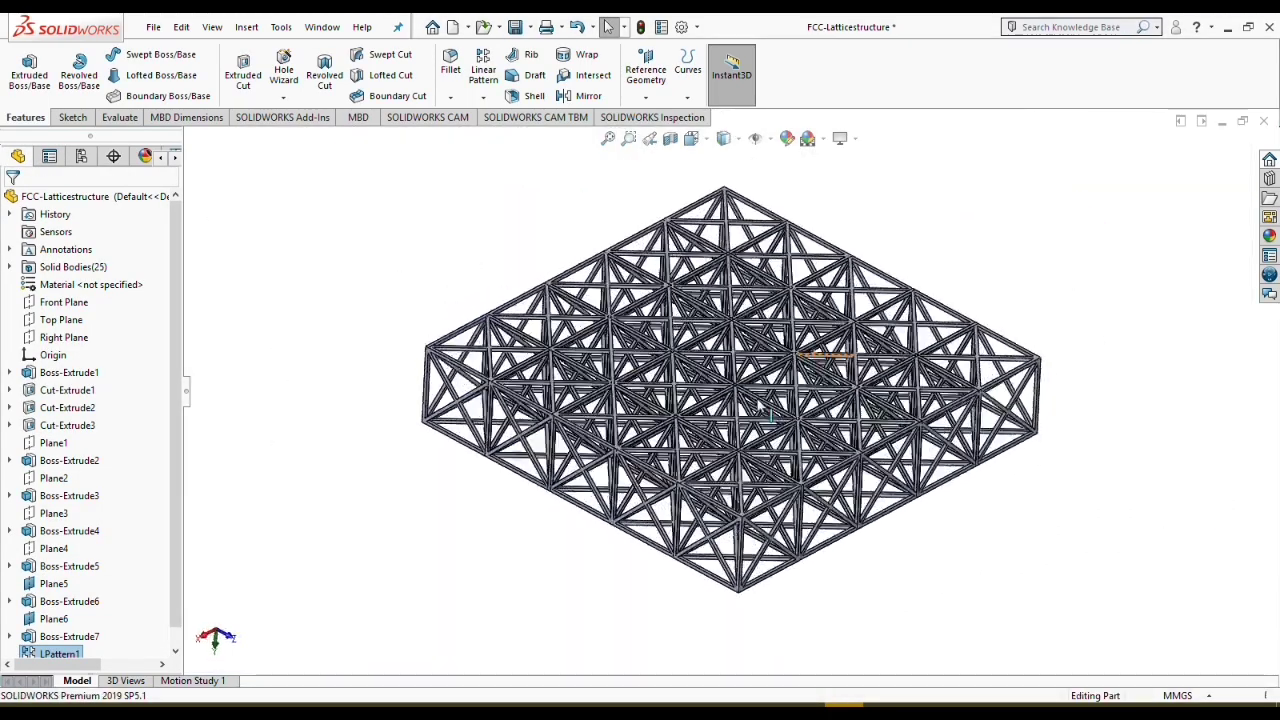
pyautogui.moveTo(886, 614); pyautogui.dragTo(885, 552, button='middle')
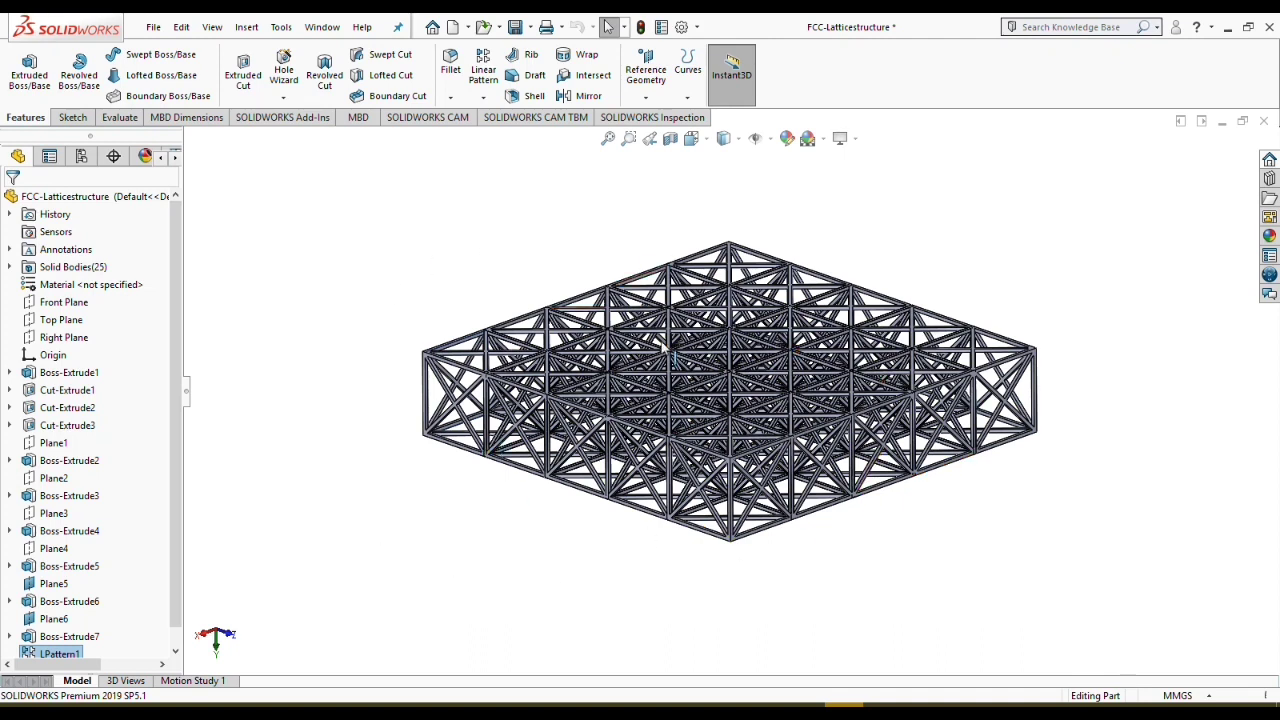
pyautogui.click(483, 70)
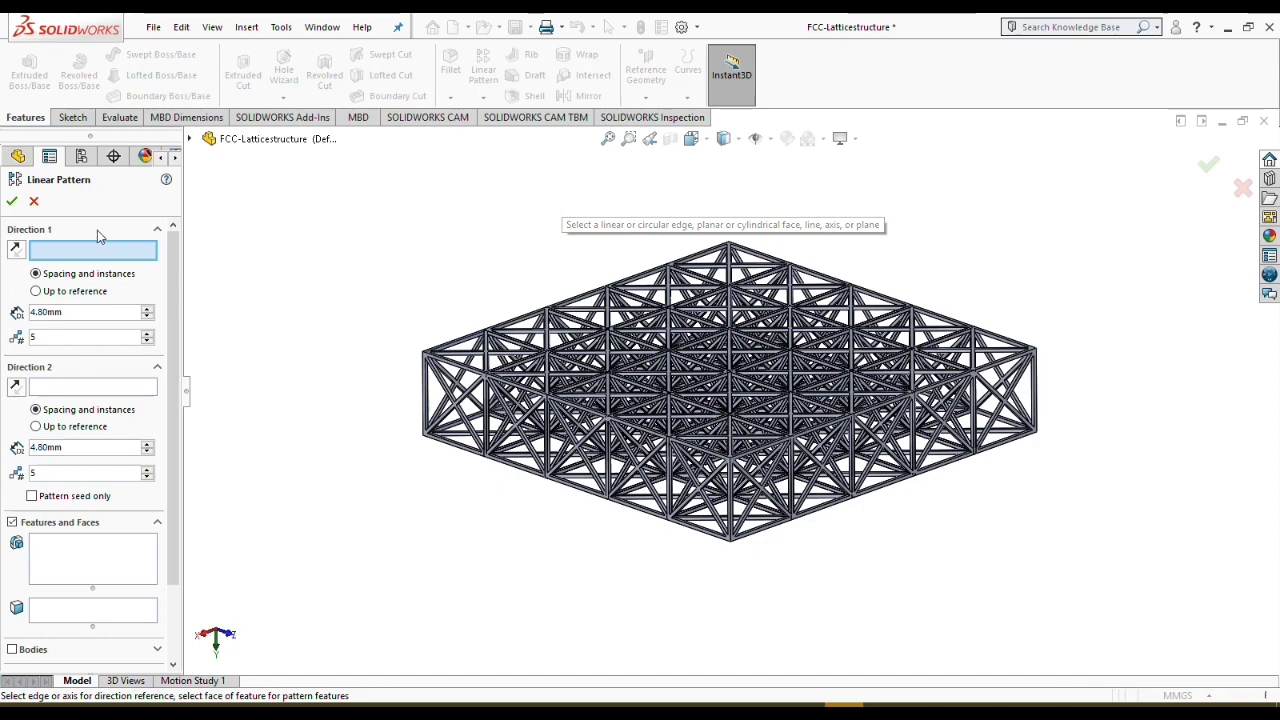
pyautogui.scroll(-5, 758, 572)
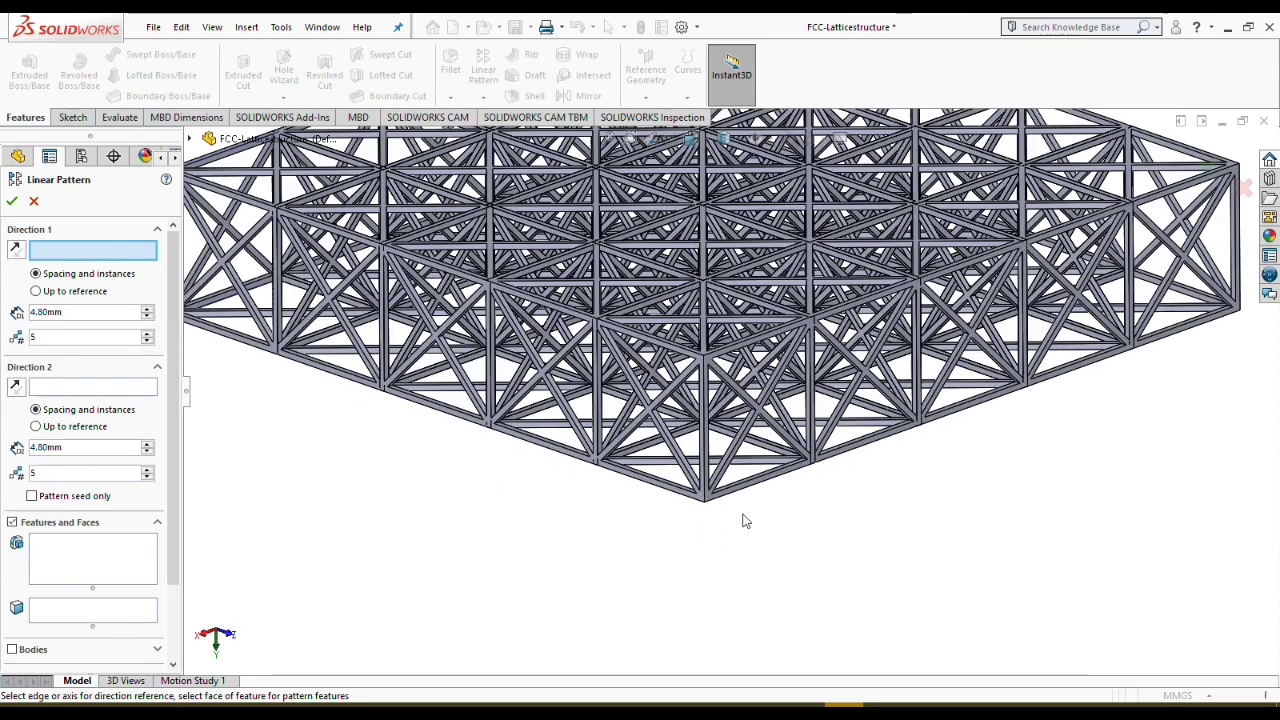
pyautogui.click(709, 478)
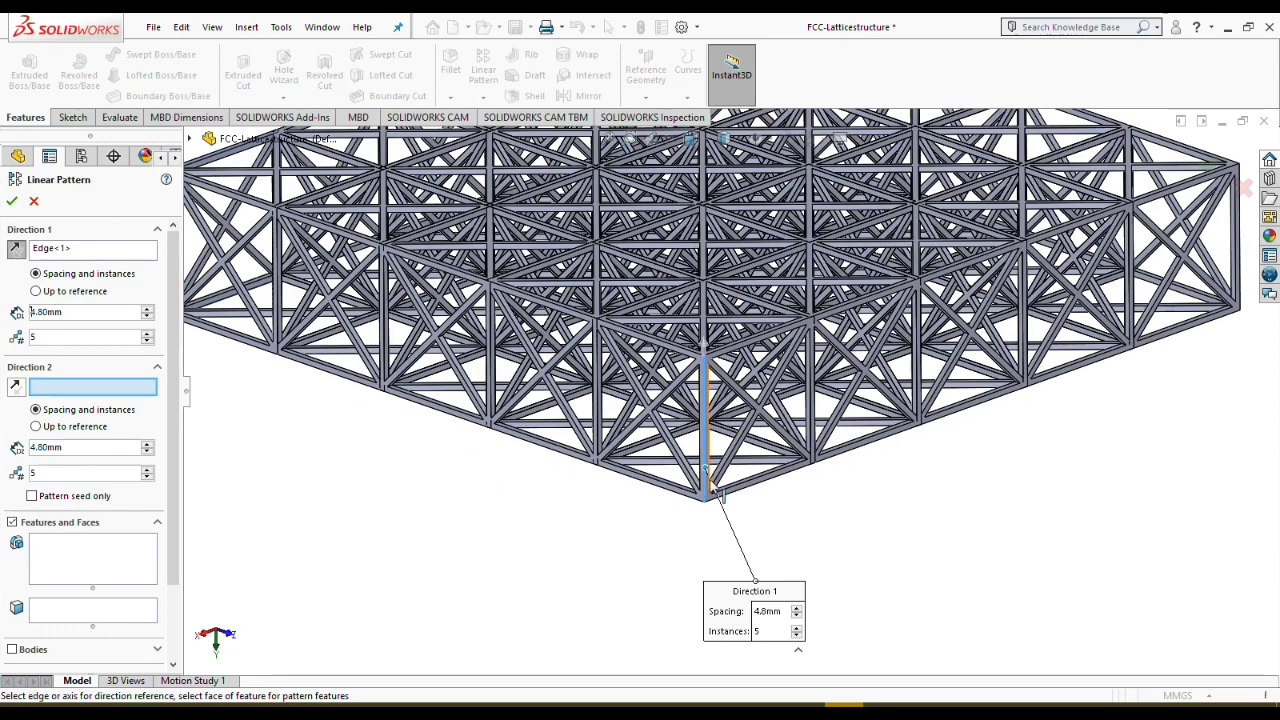
pyautogui.scroll(2, 577, 530)
pyautogui.scroll(3, 575, 516)
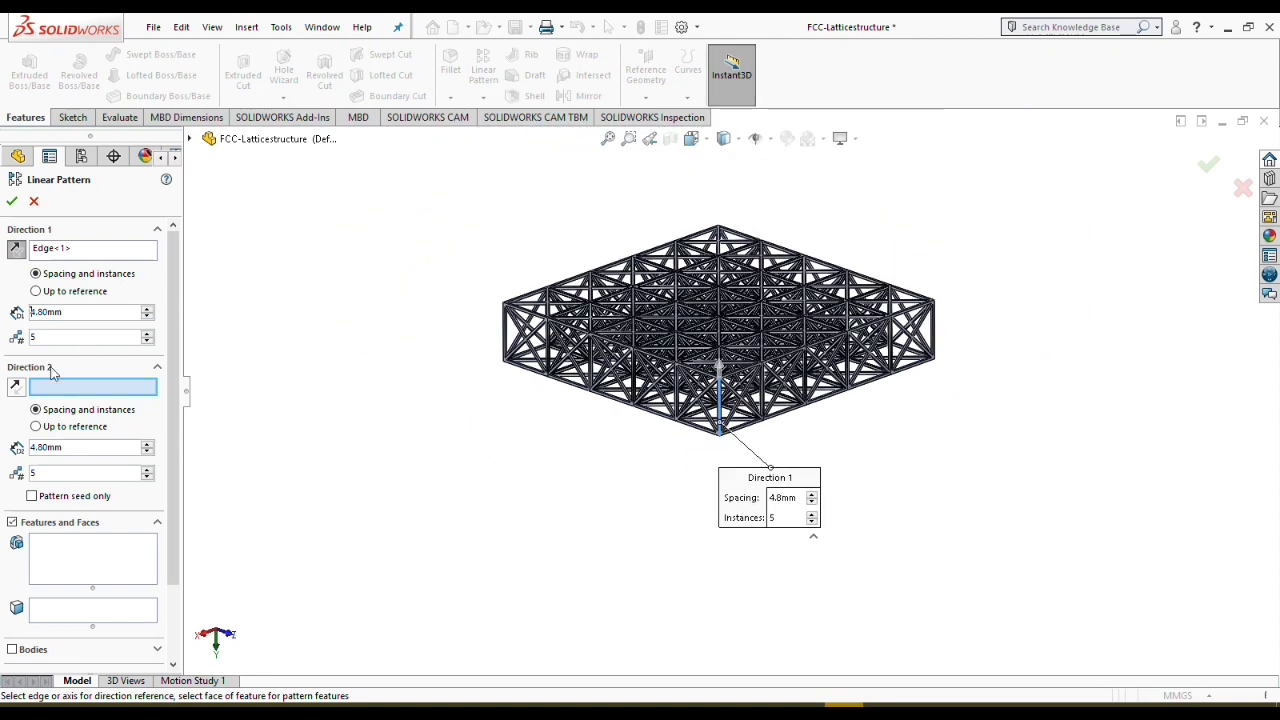
pyautogui.click(156, 369)
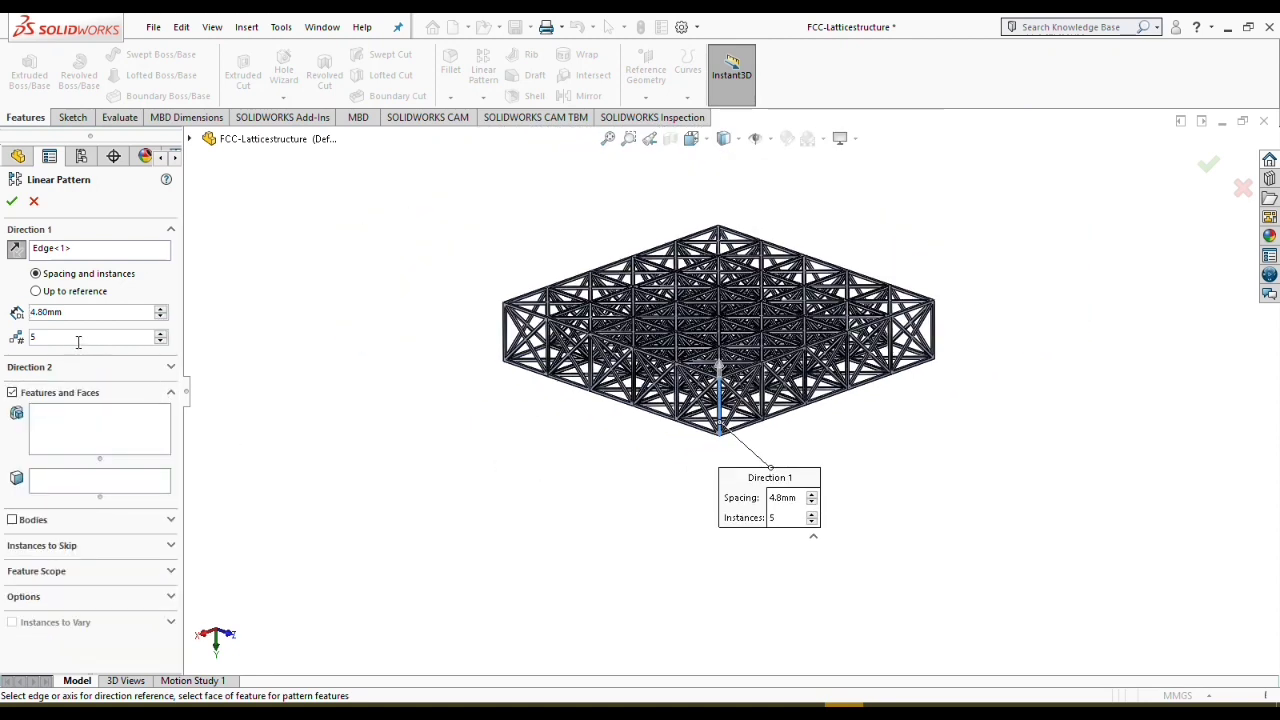
# Step: Pattern all 25 solid bodies of the lattice layer along the vertical edge, with five instances at 4.8 mm spacing
pyautogui.click(37, 522)
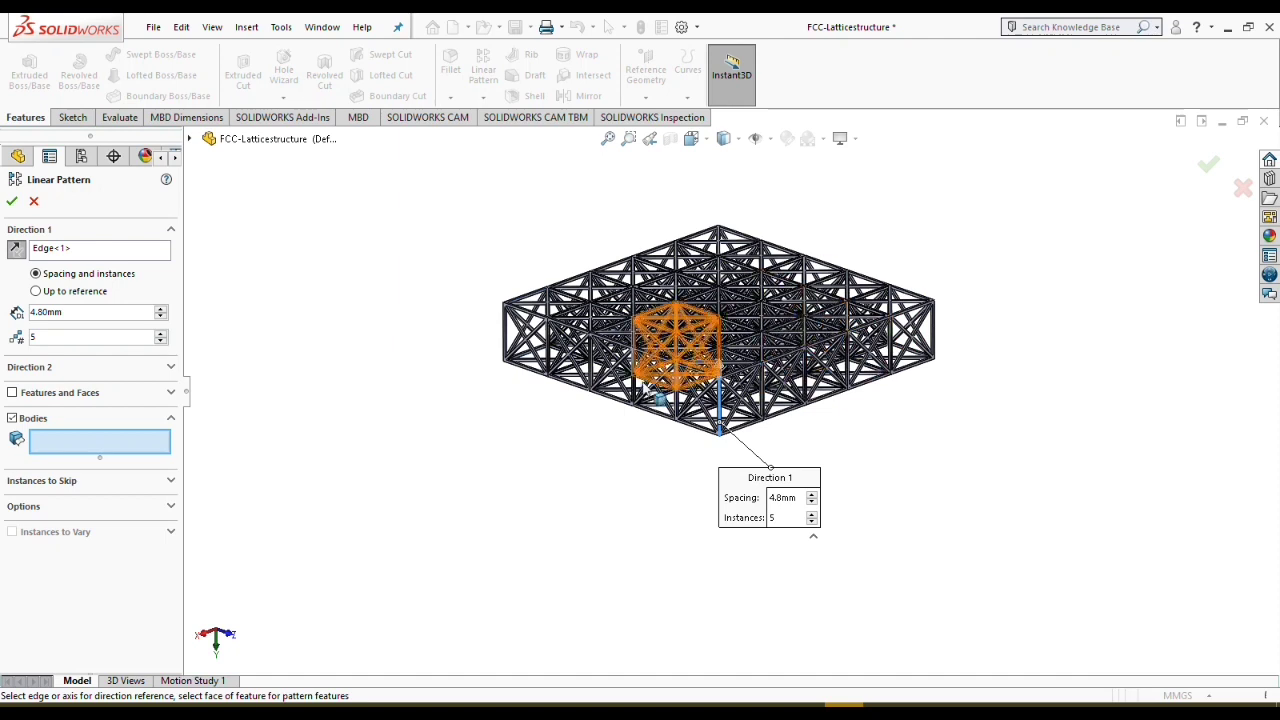
pyautogui.click(189, 139)
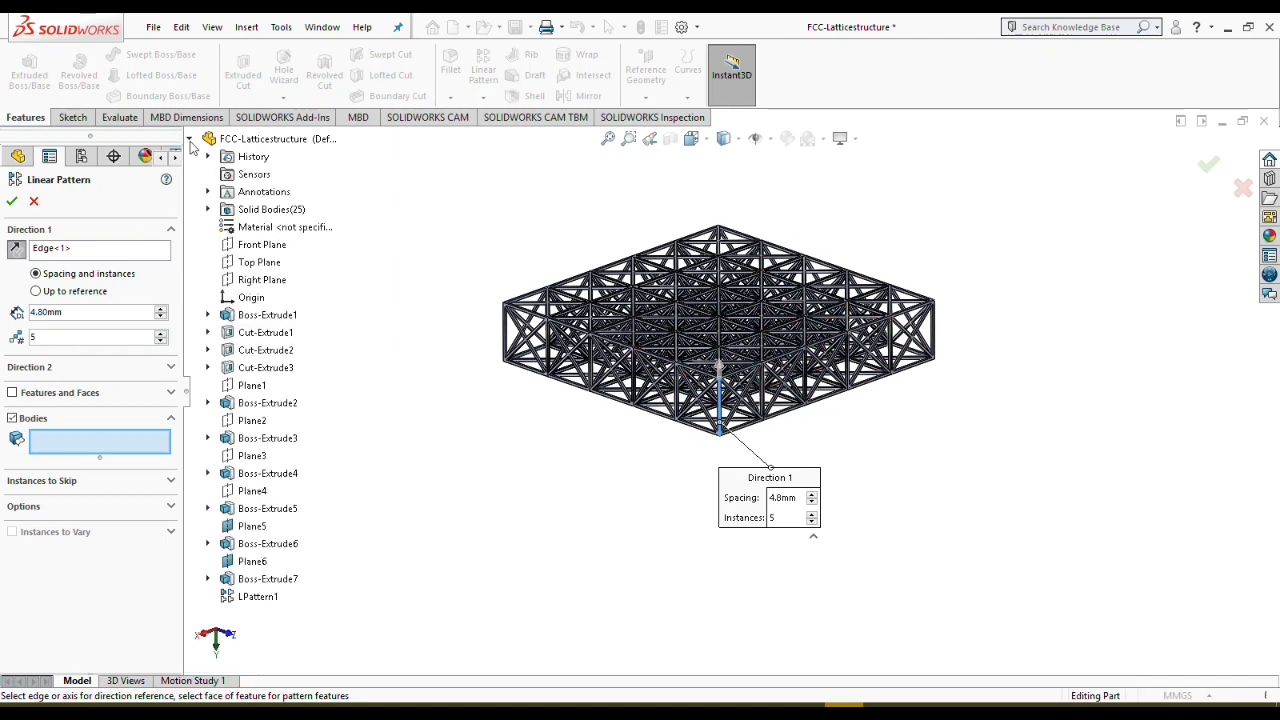
pyautogui.click(208, 210)
pyautogui.click(300, 227)
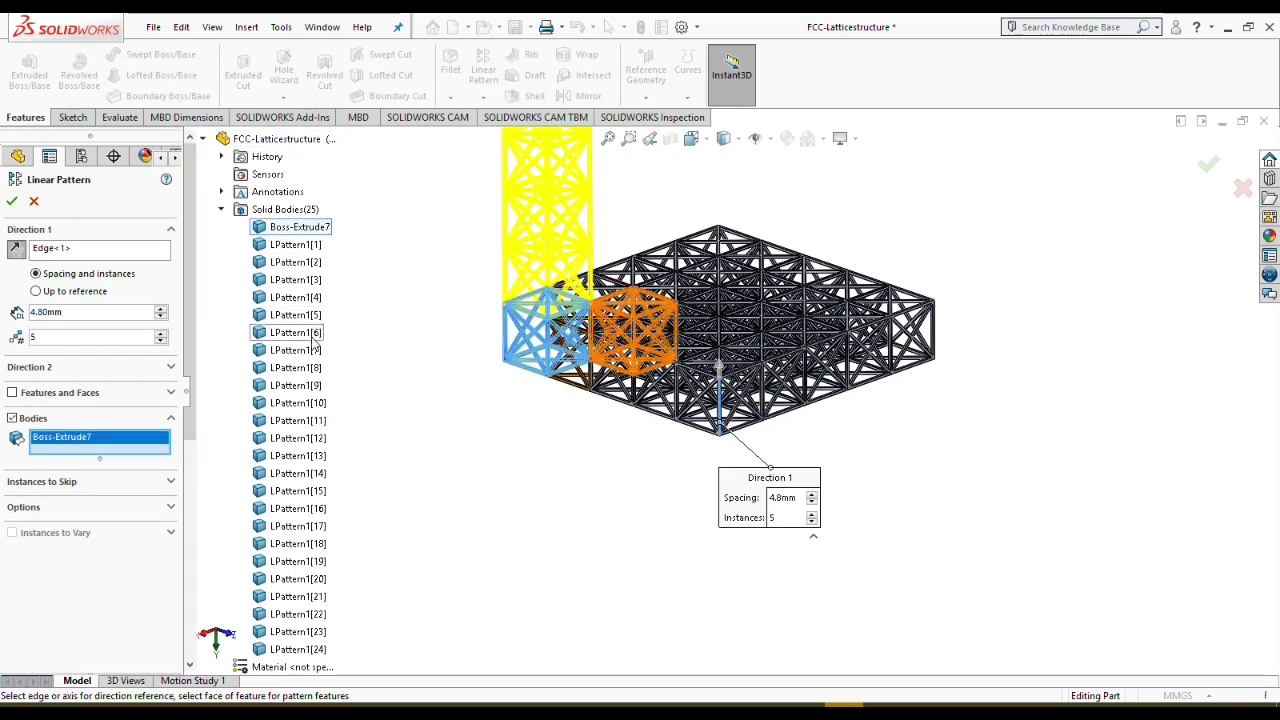
pyautogui.scroll(-2, 313, 345)
pyautogui.keyDown('shift'); pyautogui.click(287, 543); pyautogui.keyUp('shift')
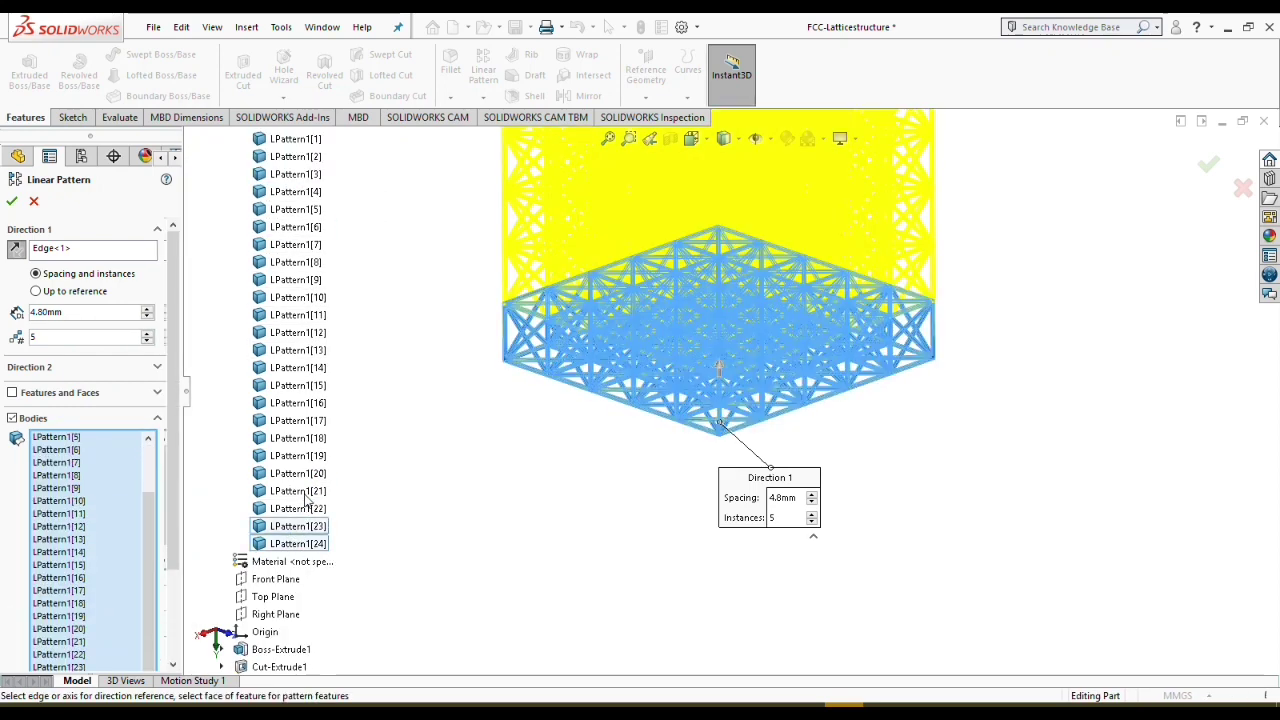
pyautogui.click(12, 200)
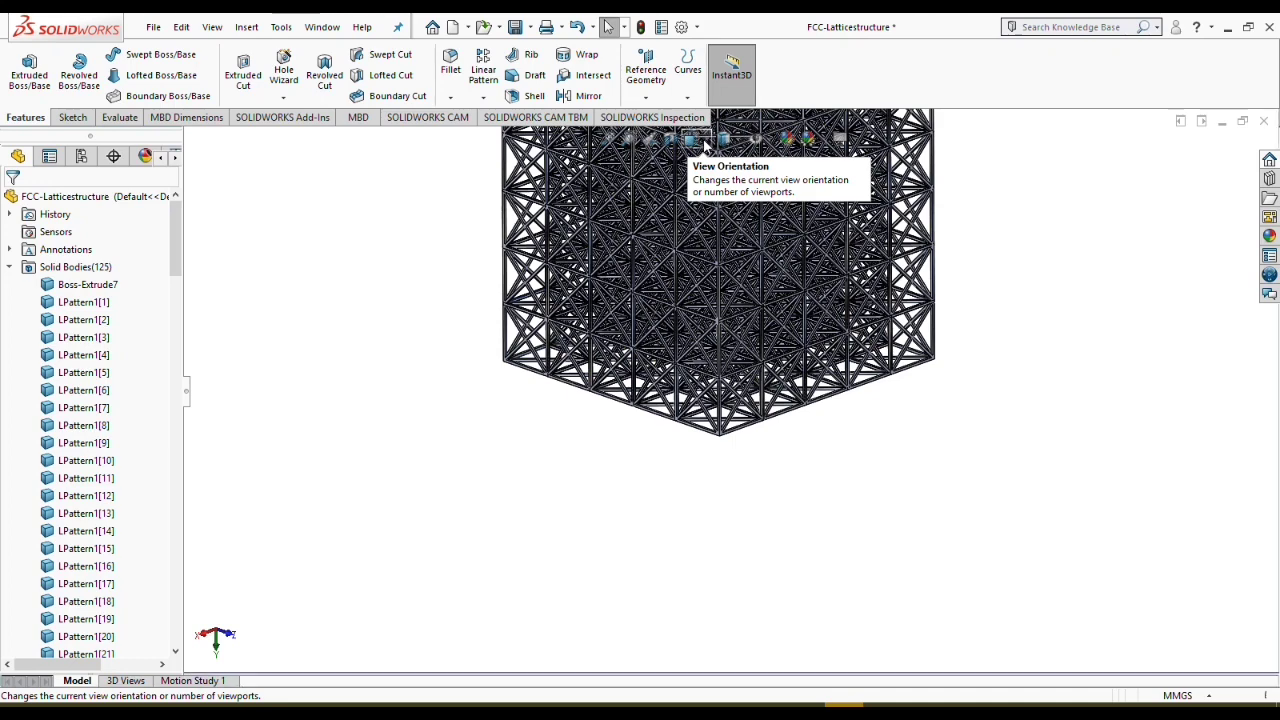
# Step: Set the display style to shaded without edges and examine the stacked lattice block from isometric and near-side angles
pyautogui.click(704, 144)
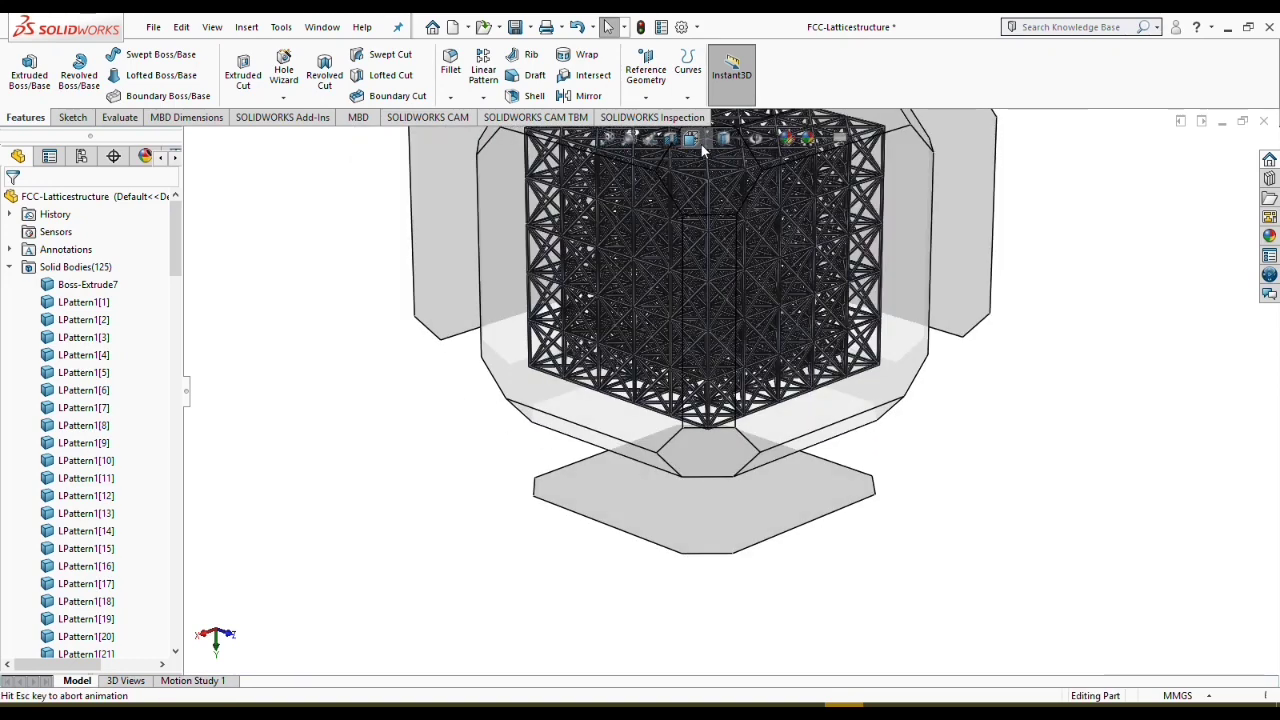
pyautogui.click(586, 396)
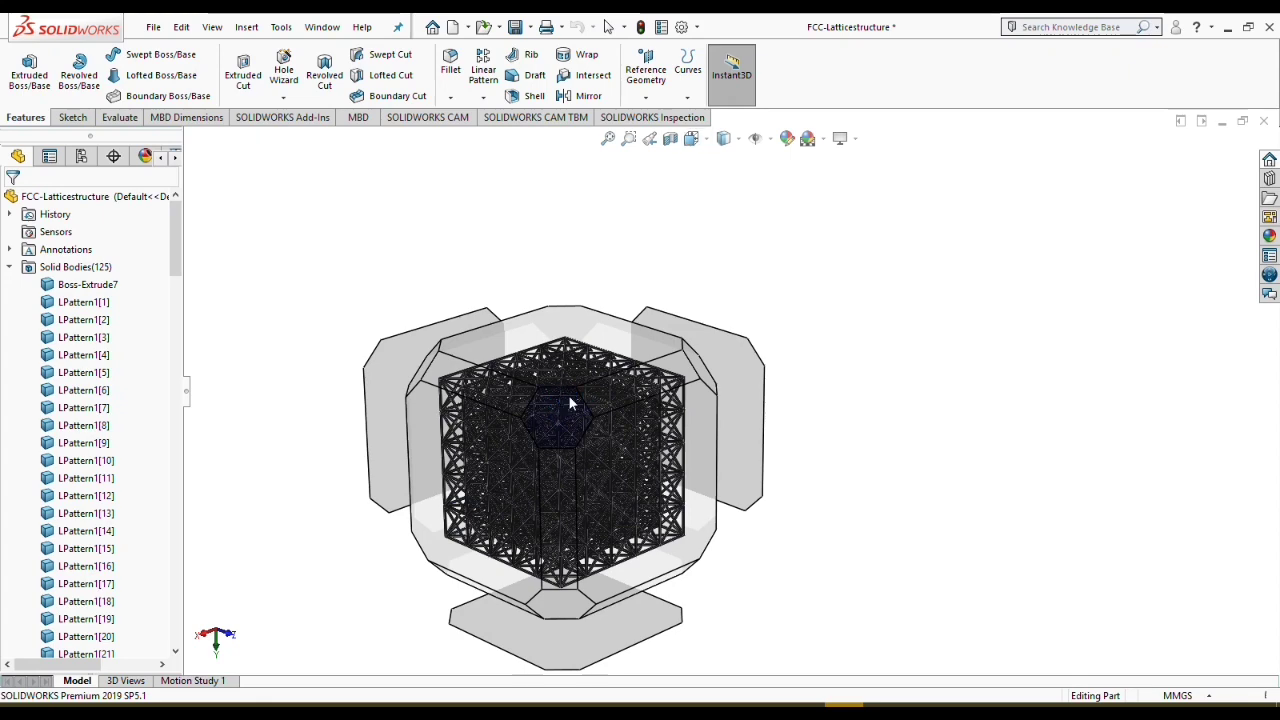
pyautogui.hotkey('ctrl', '1')
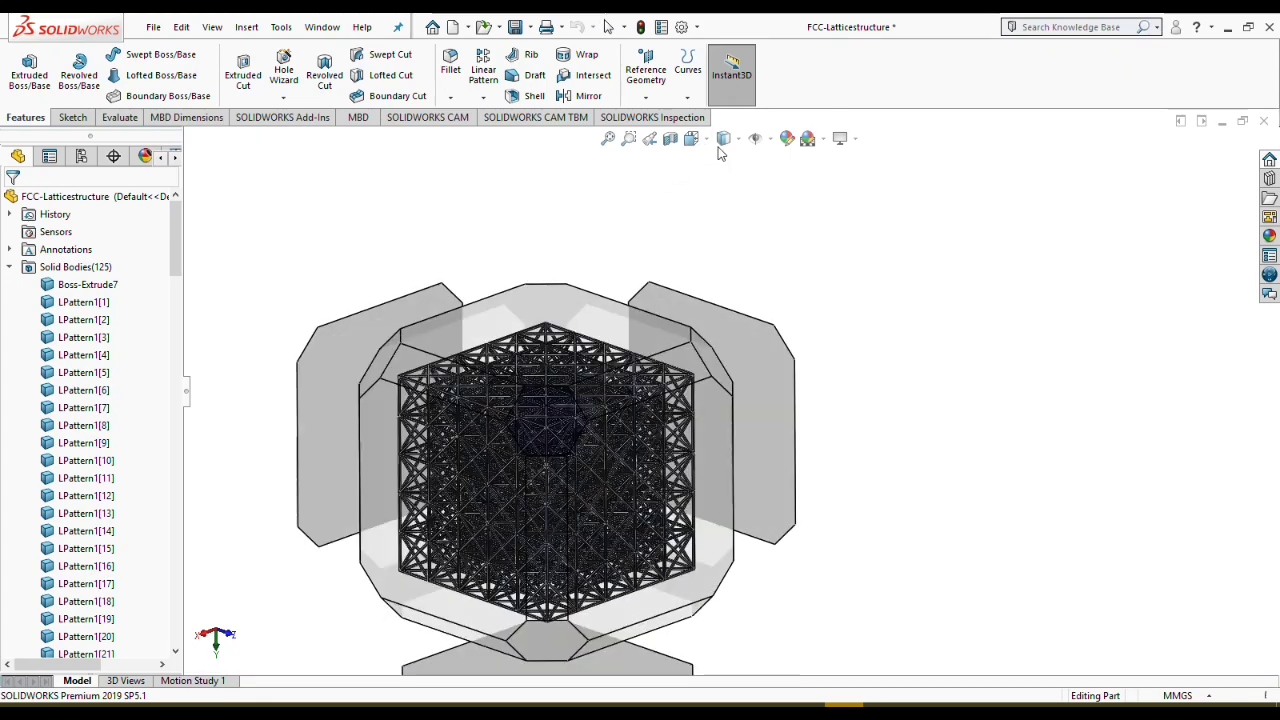
pyautogui.hotkey('ctrl', '7')
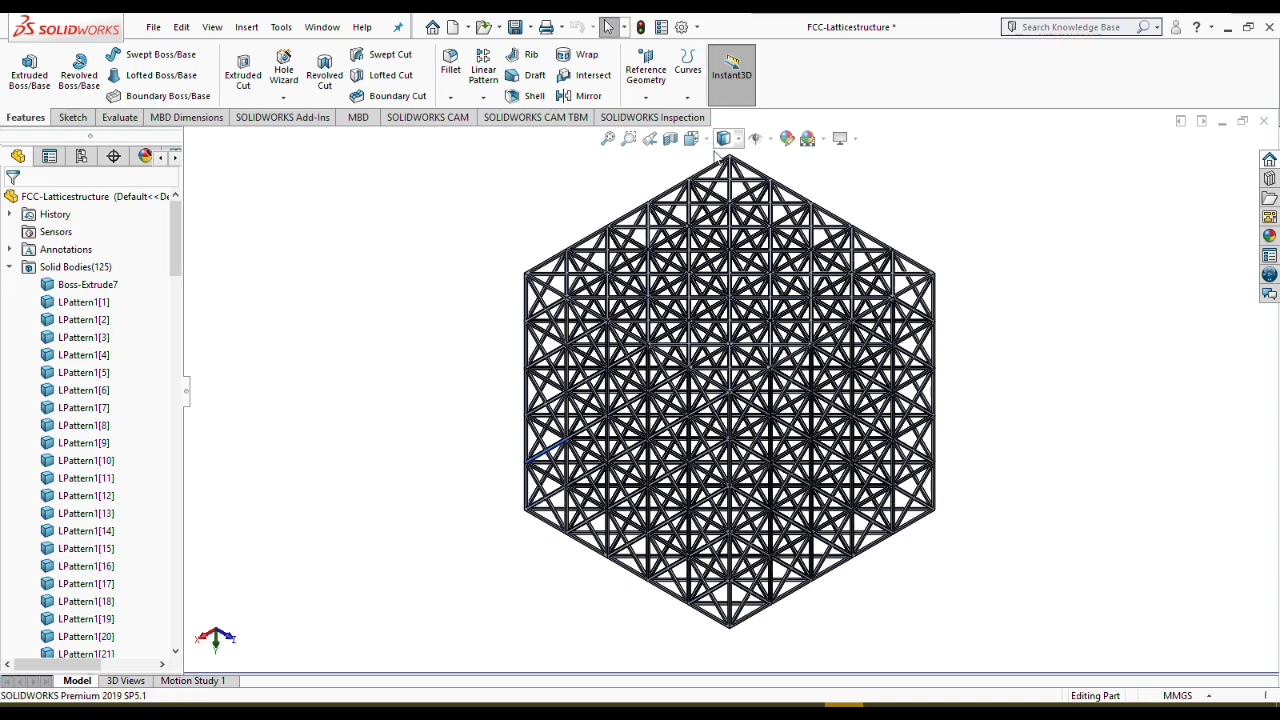
pyautogui.click(738, 147)
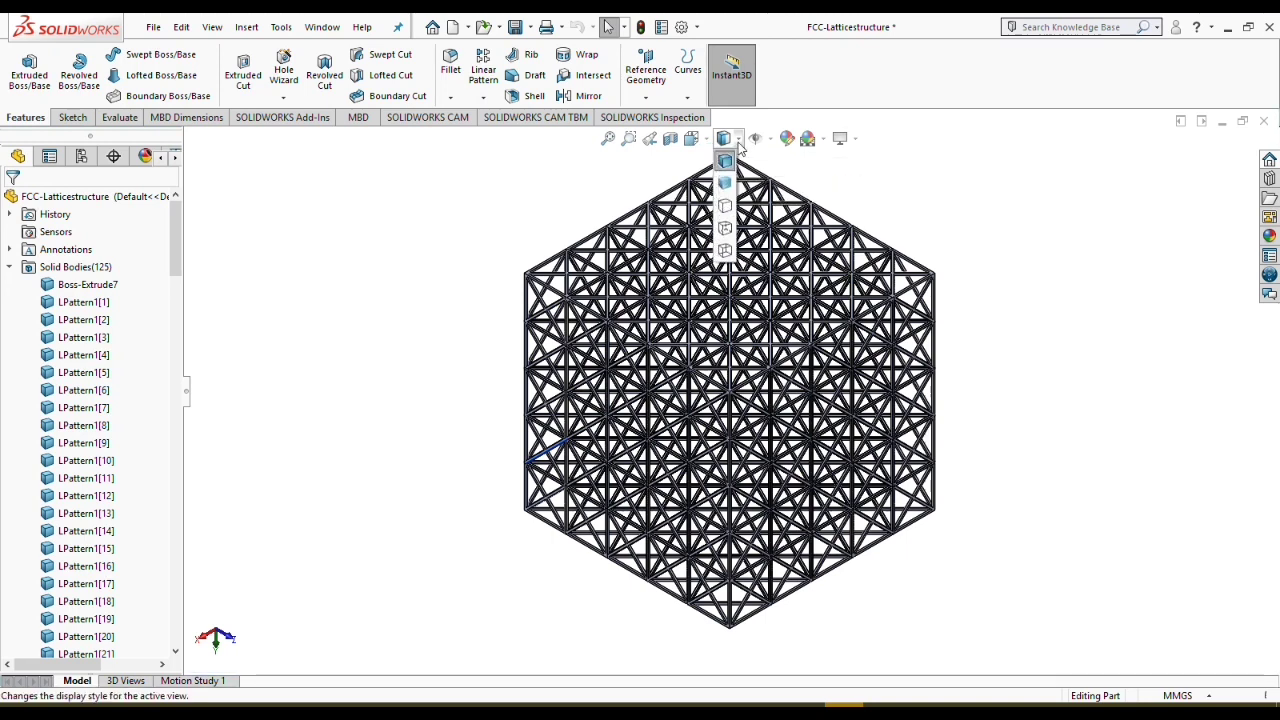
pyautogui.click(729, 188)
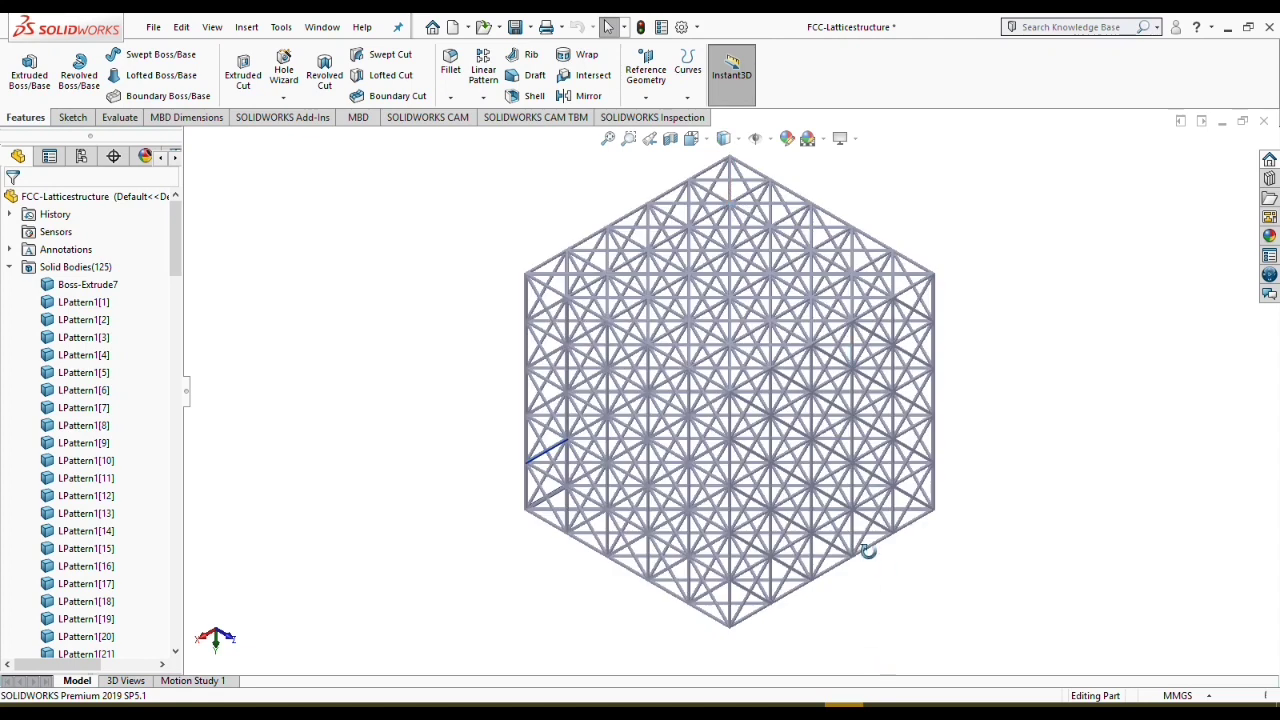
pyautogui.moveTo(868, 551)
pyautogui.mouseDown(button='middle')
pyautogui.moveTo(870, 520)
pyautogui.moveTo(869, 533)
pyautogui.mouseUp(button='middle')
pyautogui.scroll(-5, 824, 395)
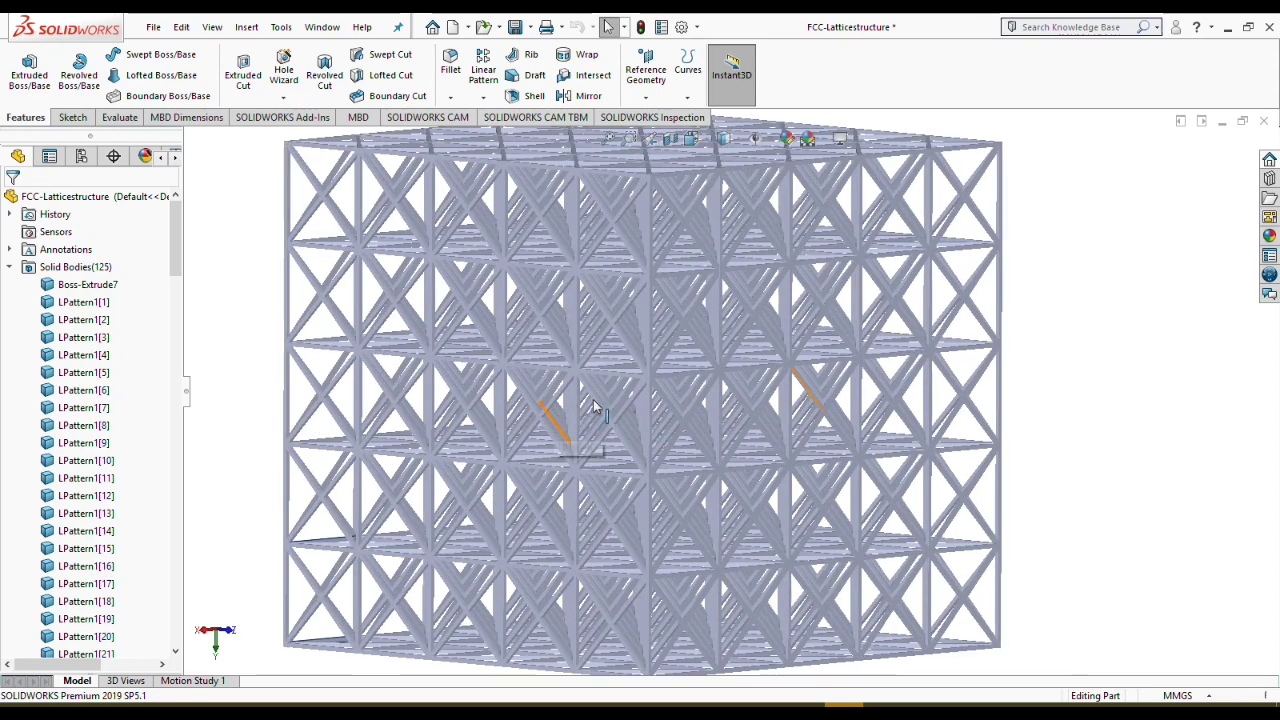
pyautogui.moveTo(613, 391); pyautogui.dragTo(567, 415, button='middle')
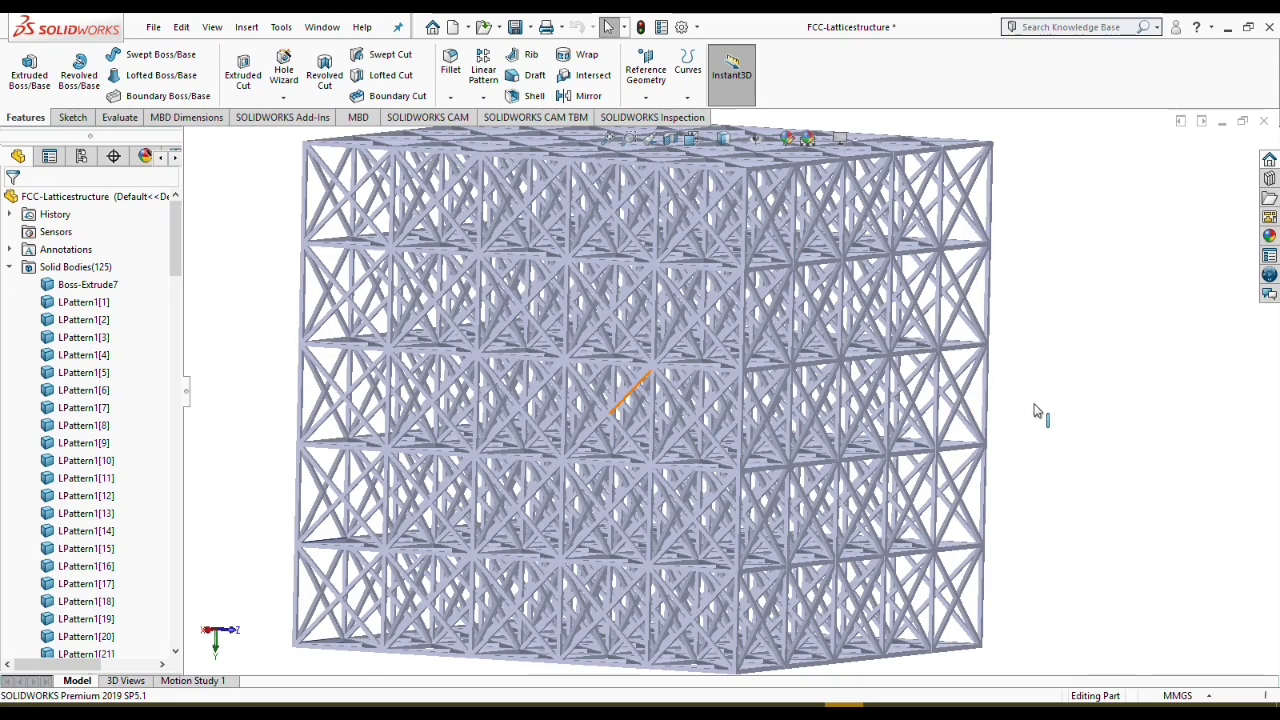
pyautogui.press('f')
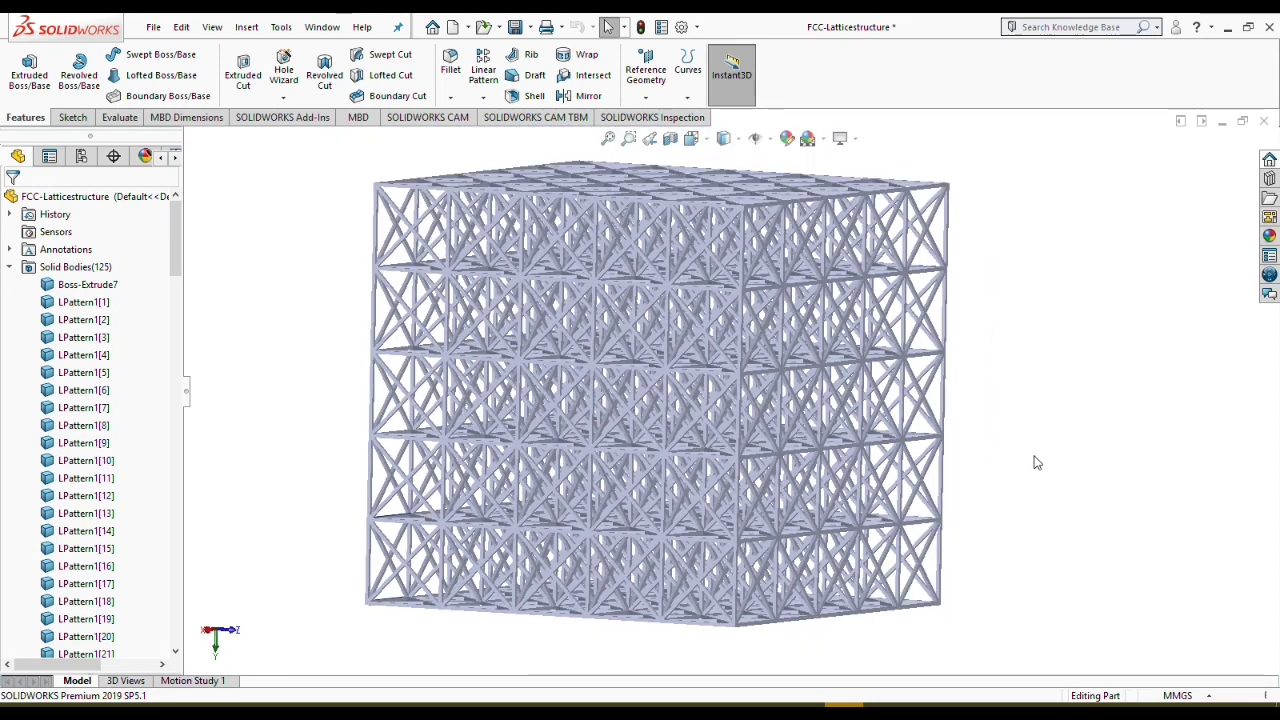